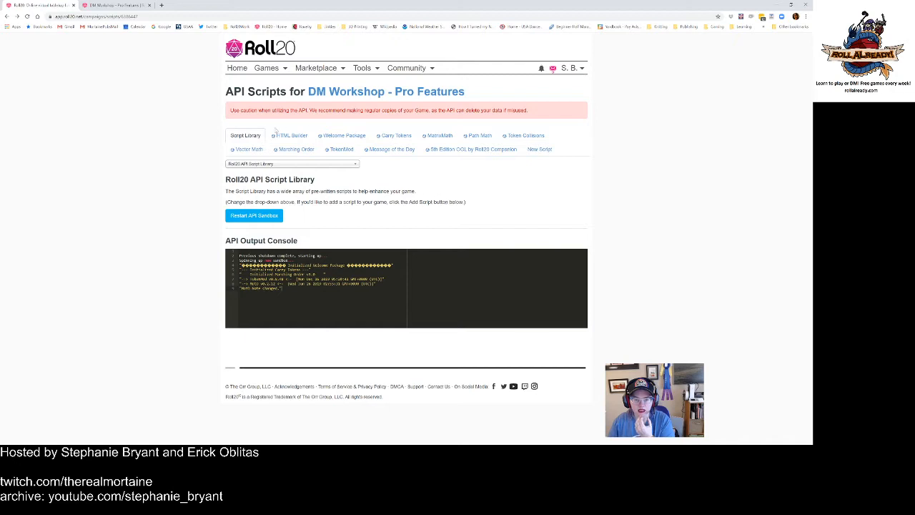
Step: Leave the API scripts page, go to the list of own games and open the DM Workshop - Pro Features details page
click(361, 94)
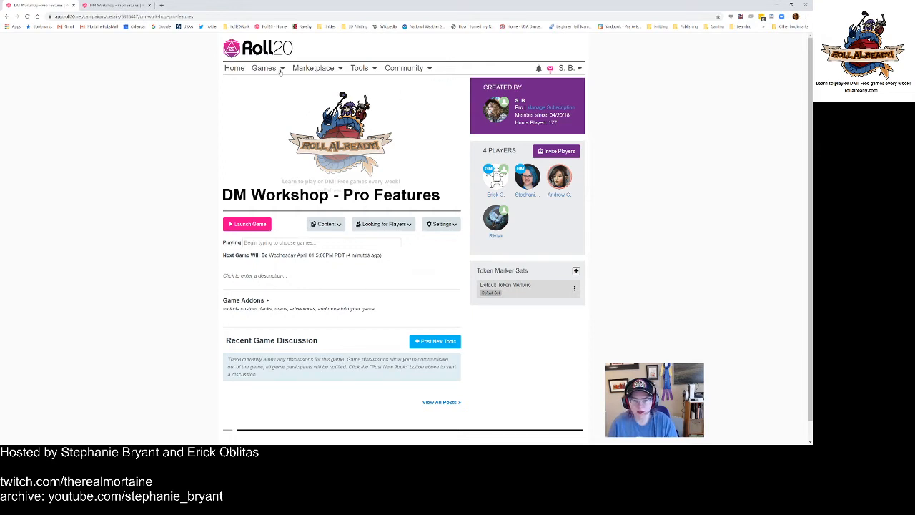
mouse_move(278, 71)
click(247, 85)
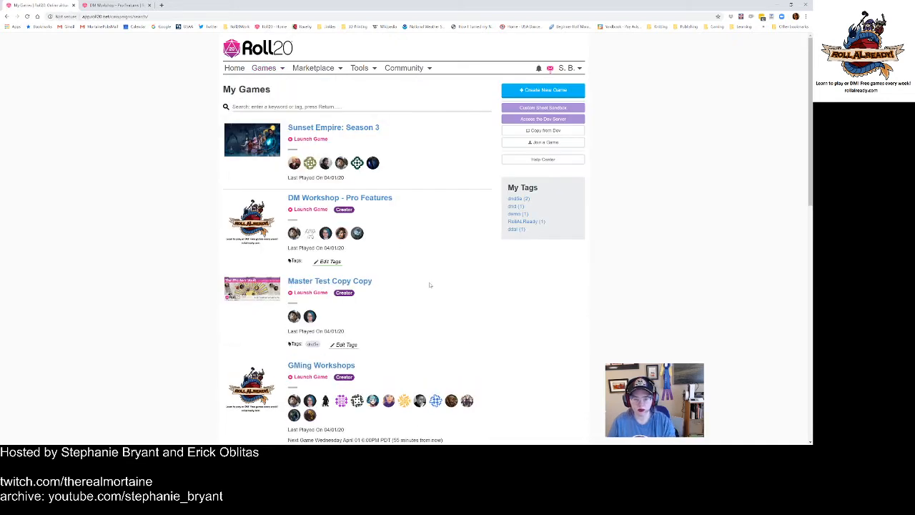
click(317, 199)
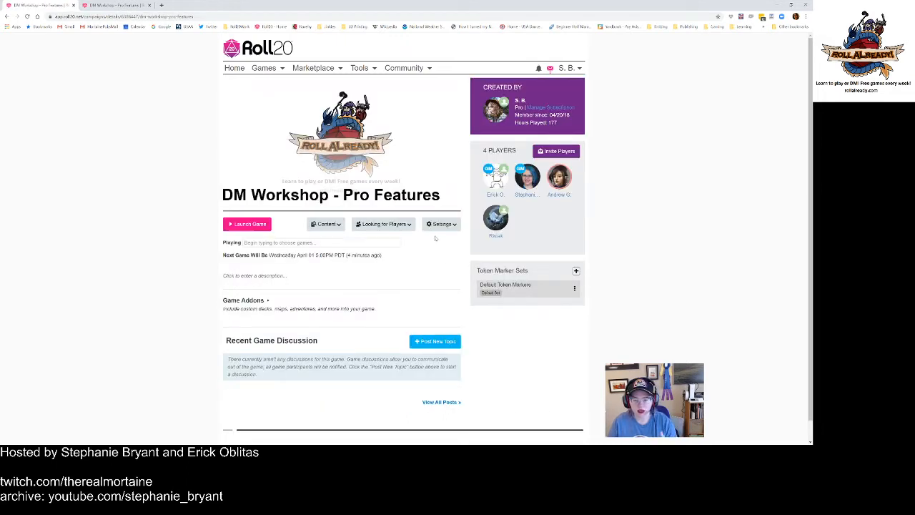
mouse_move(269, 70)
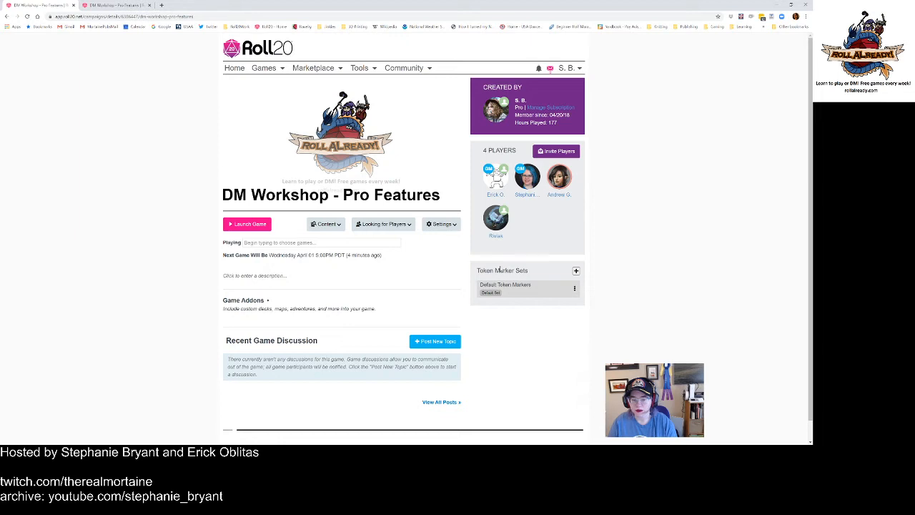
Step: Set the game system being played to D&D 5E
click(324, 243)
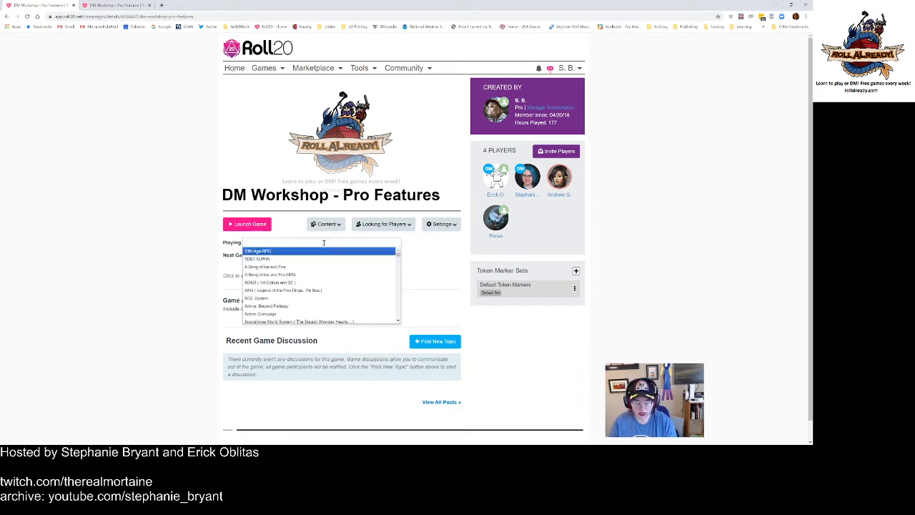
text(5e)
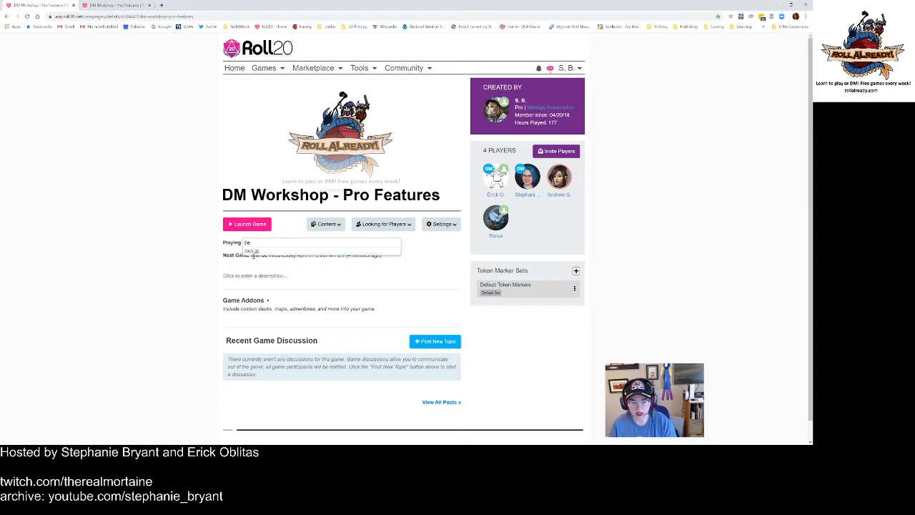
click(249, 251)
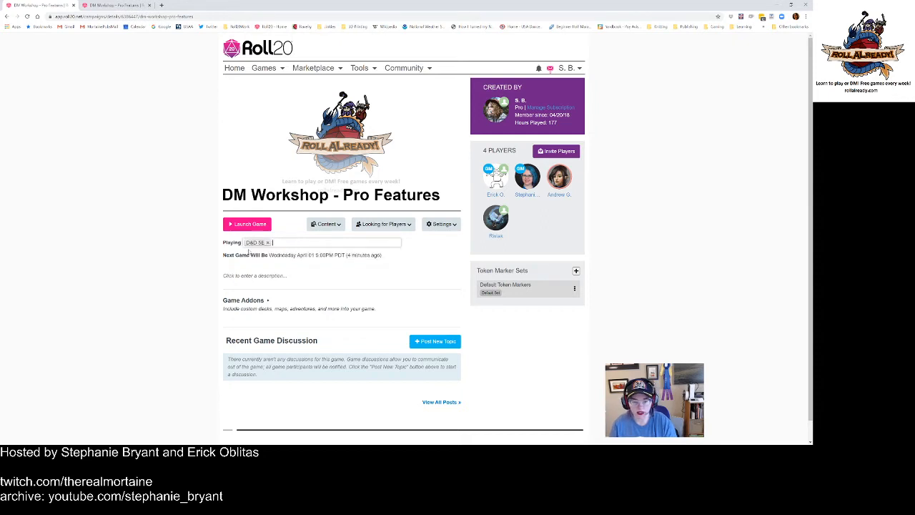
Step: Browse the list of other available game systems and view the calendar for scheduling the next game
click(284, 242)
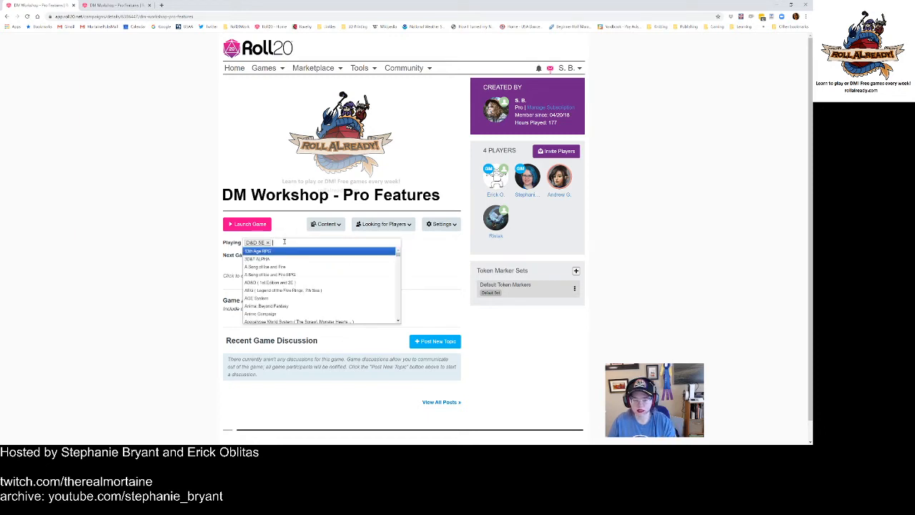
drag(399, 253, 399, 303)
scroll(383, 284, up, 3)
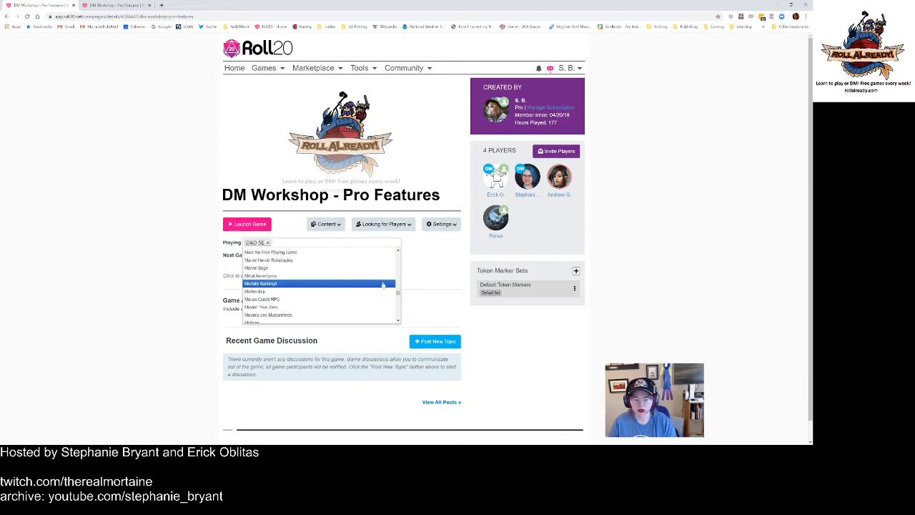
scroll(364, 292, down, 2)
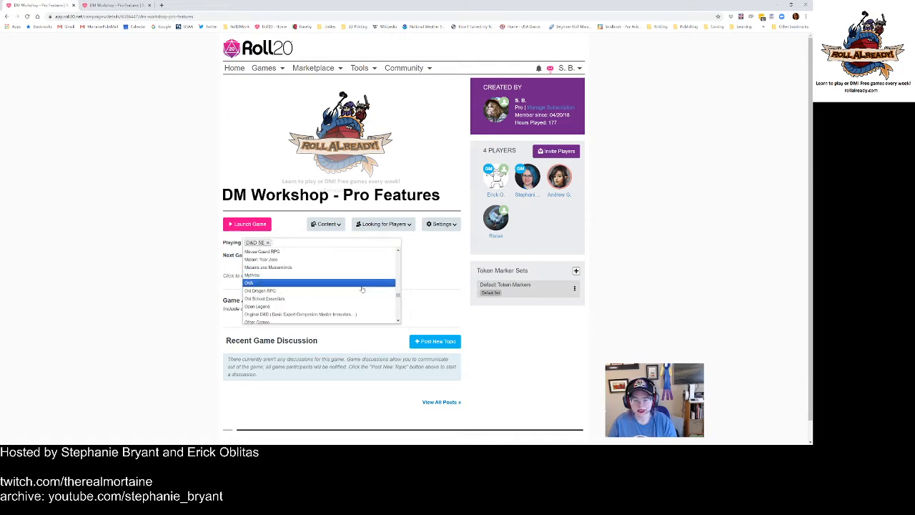
scroll(360, 290, down, 2)
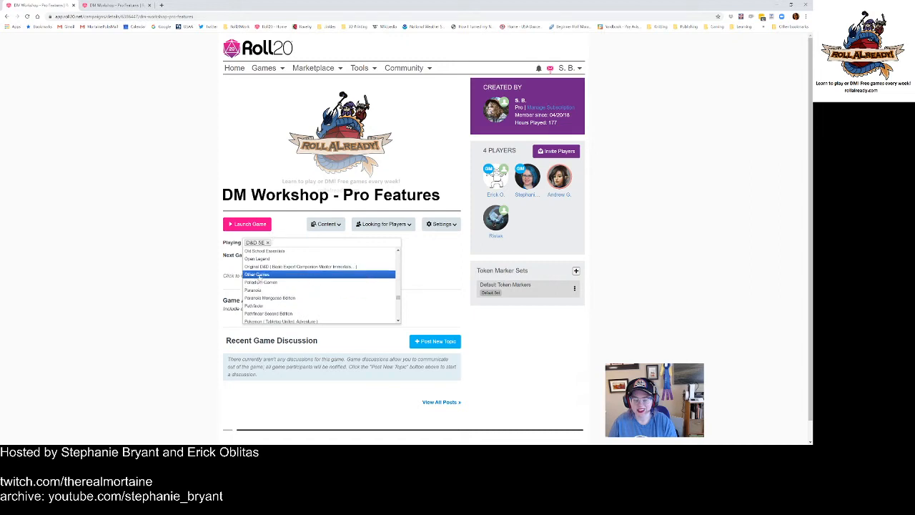
click(195, 268)
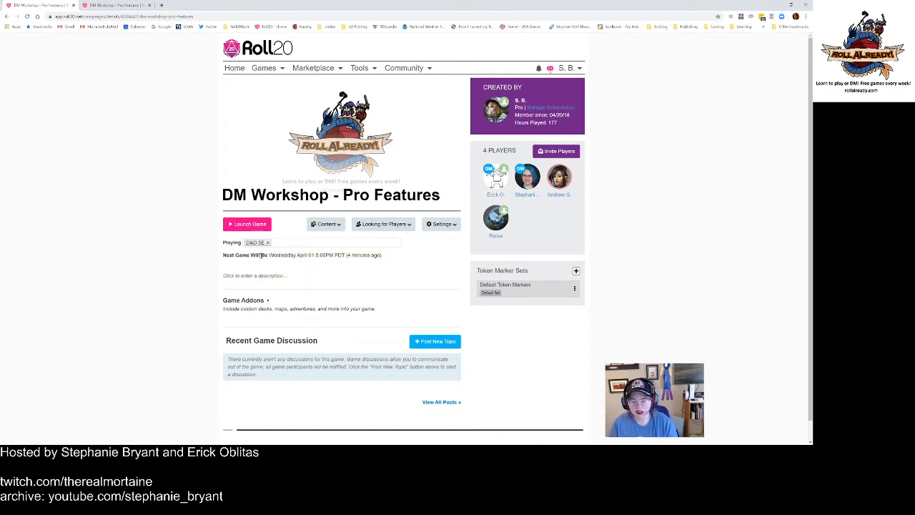
click(298, 255)
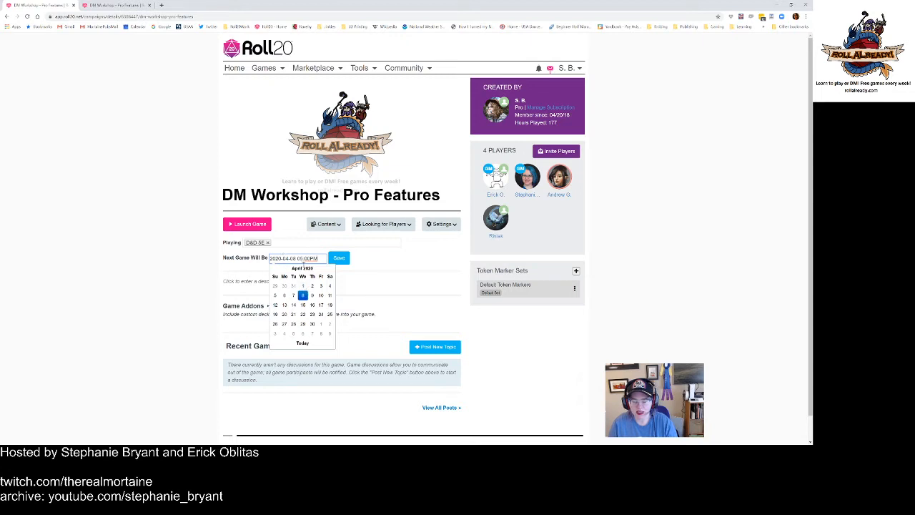
click(369, 275)
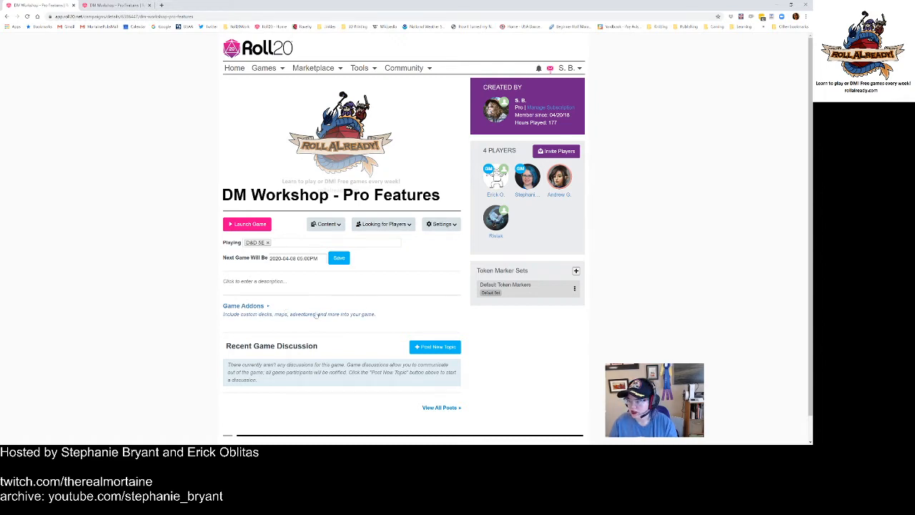
Step: Add the addon "Rrakkma - Mordenkainen's Tome of Foes Introductory Adventure" to the game
click(249, 311)
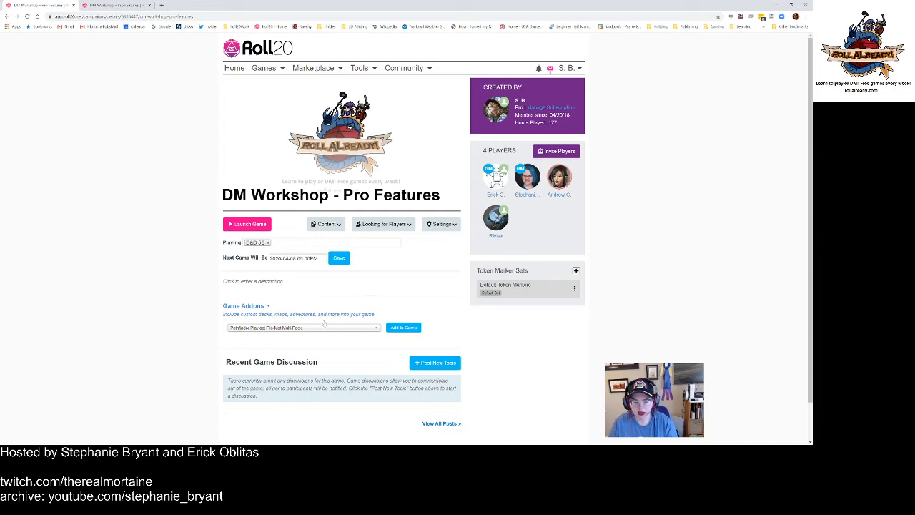
click(289, 329)
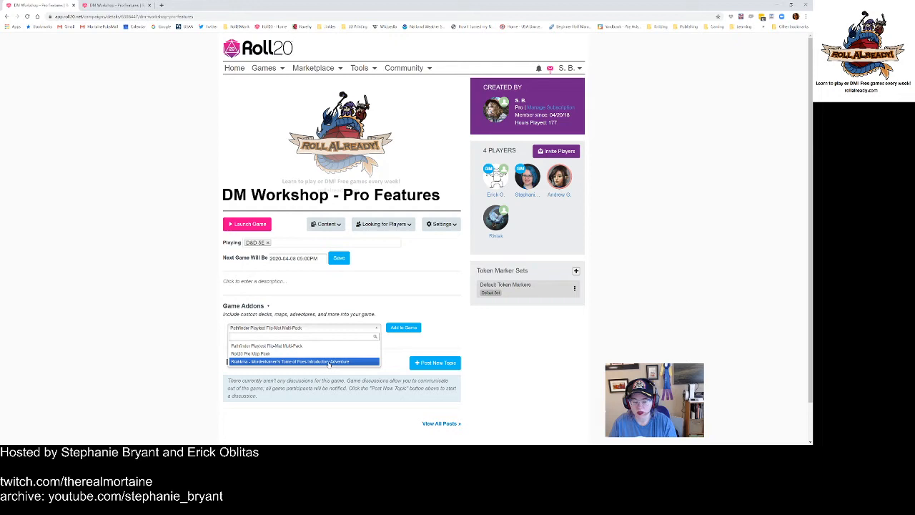
click(265, 362)
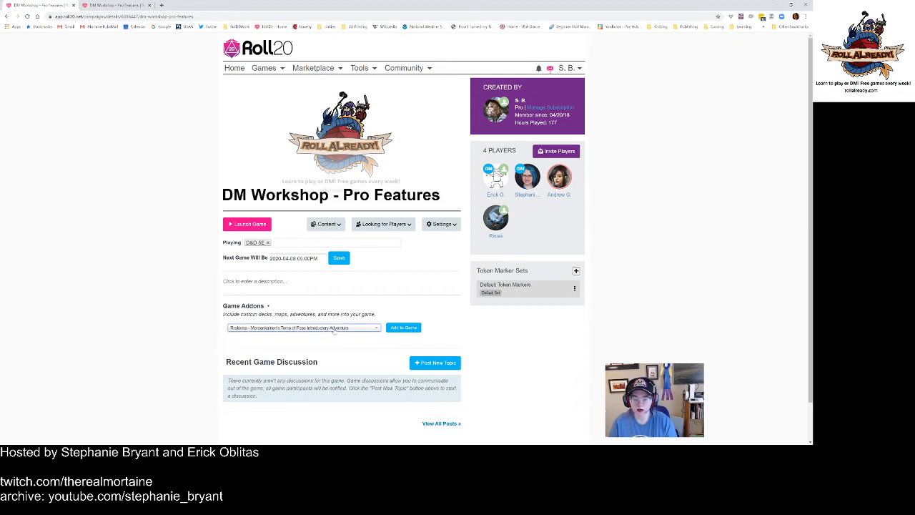
click(404, 327)
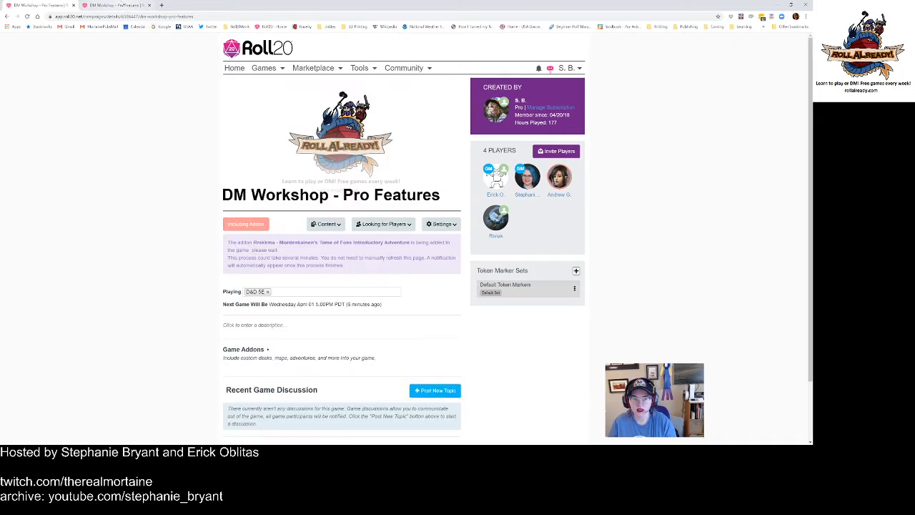
Step: Check the page list on the game's tabletop for the added adventure, and return to the game details page
click(114, 5)
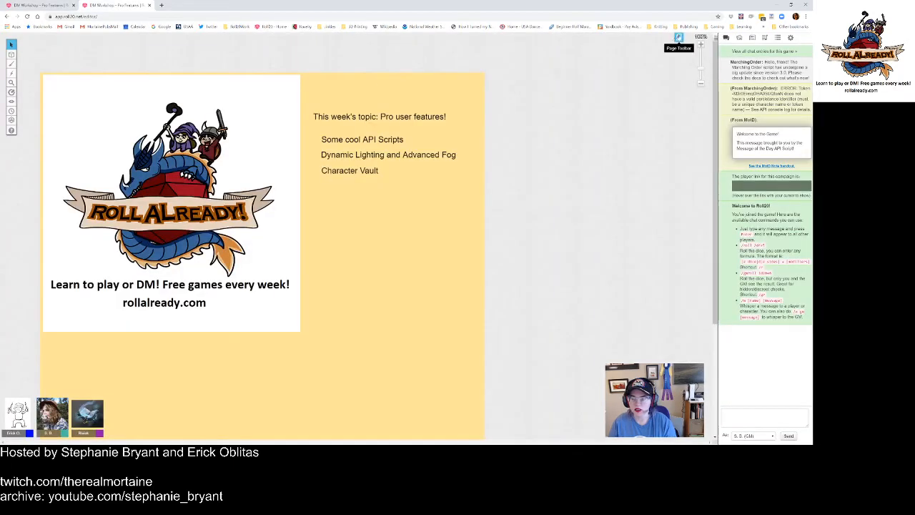
click(678, 37)
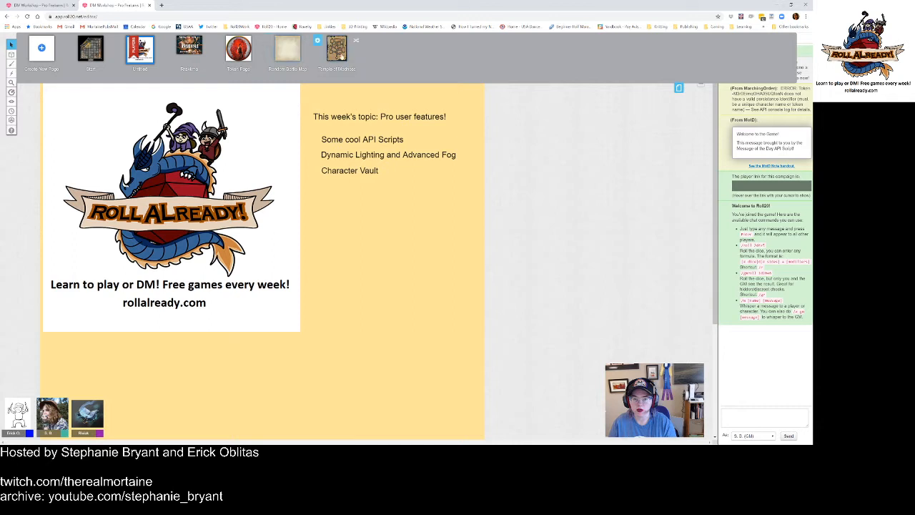
click(63, 9)
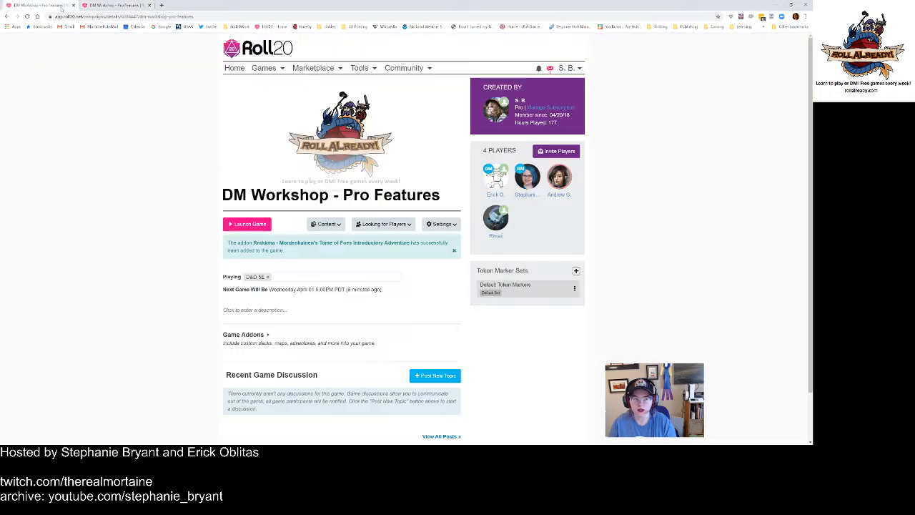
Step: Open the game settings and select Magic as the game background image
click(437, 225)
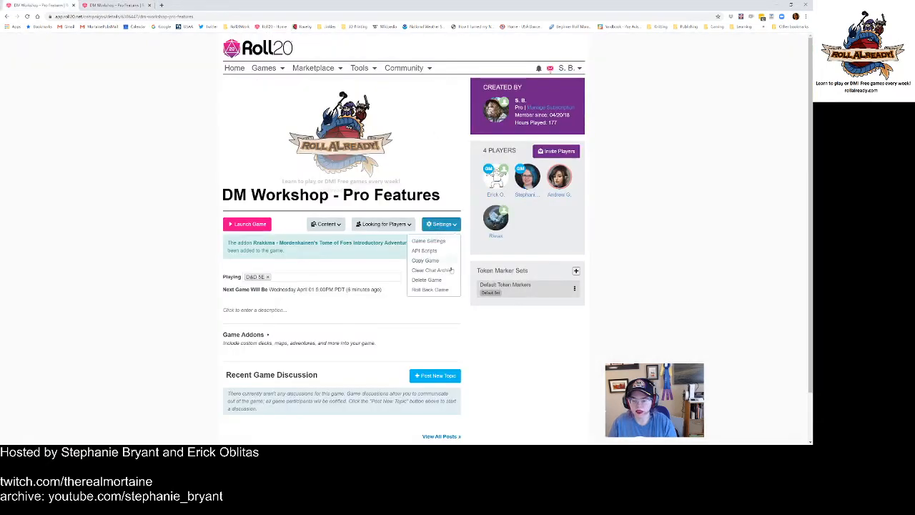
click(426, 242)
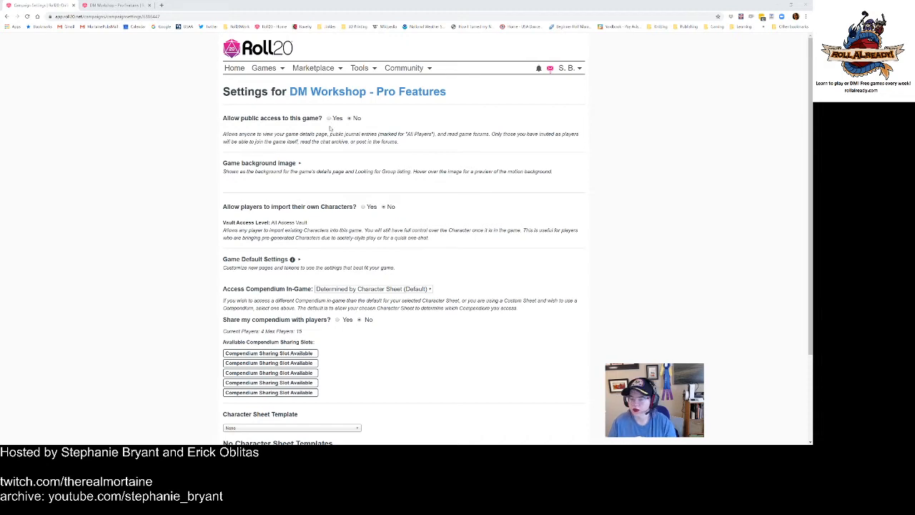
click(266, 169)
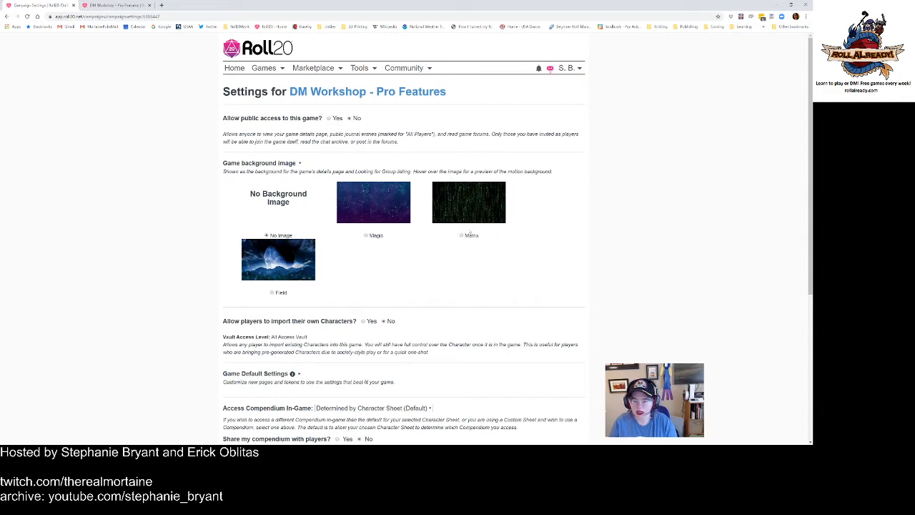
click(462, 236)
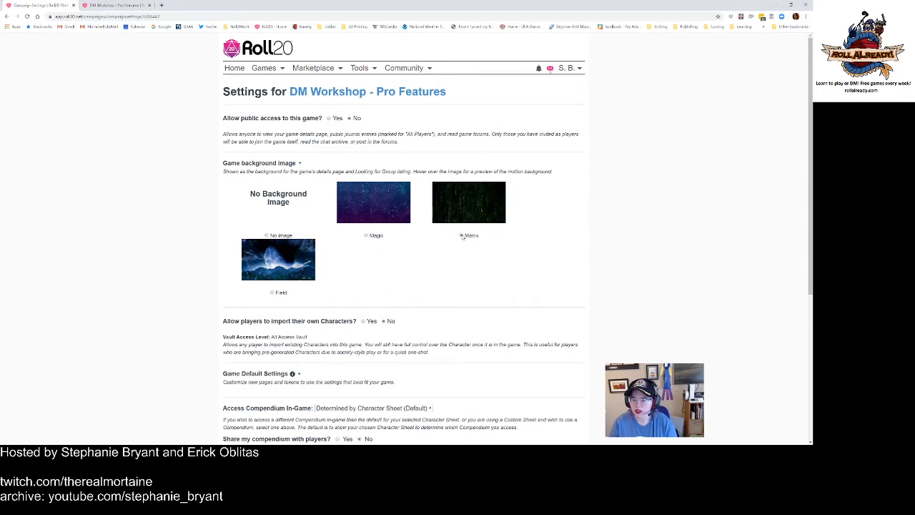
click(364, 235)
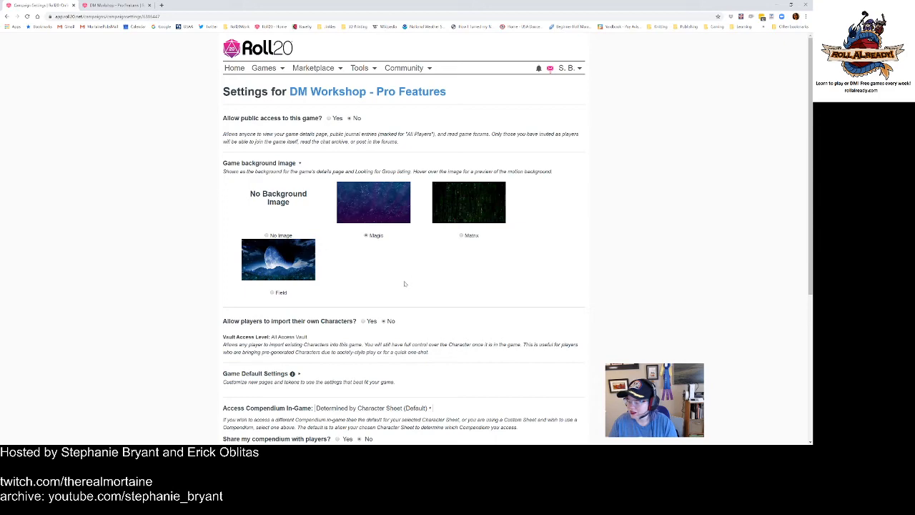
Step: Review the character import setting, open the Character Vault in a new tab and look over its stored characters
scroll(405, 283, down, 3)
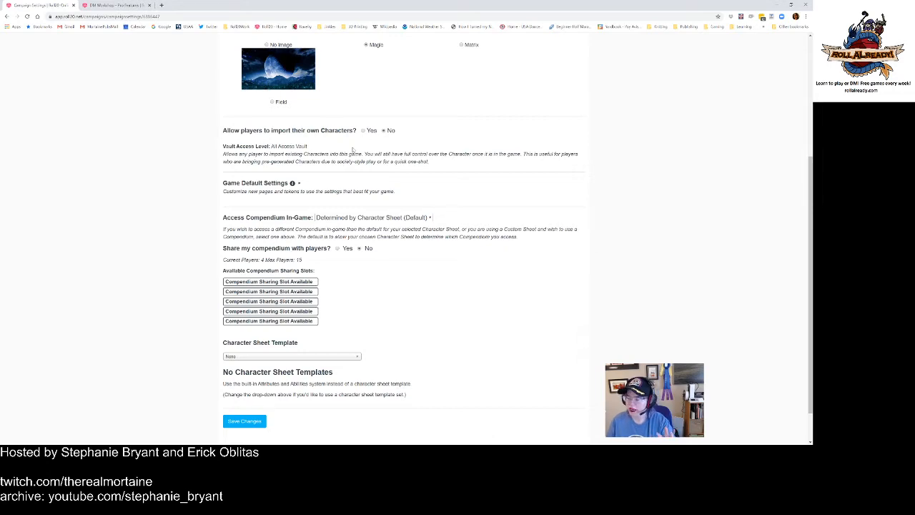
scroll(427, 153, up, 5)
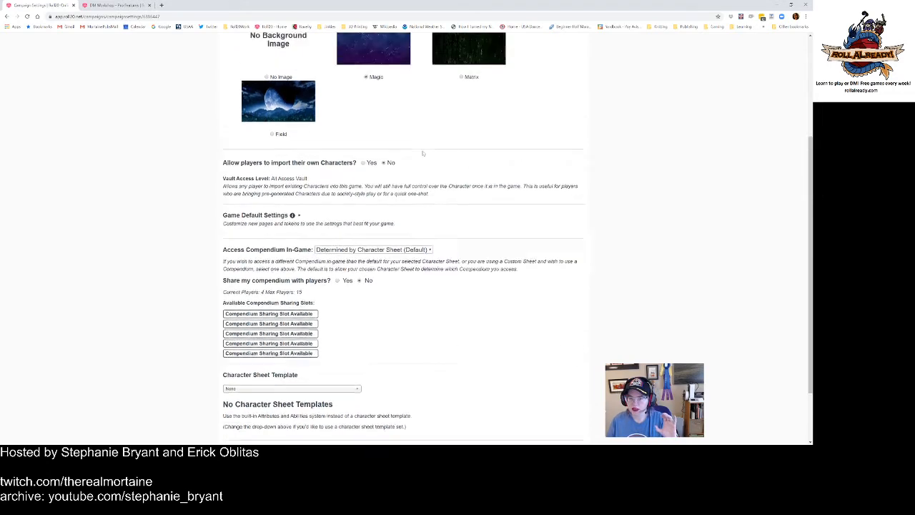
mouse_move(359, 68)
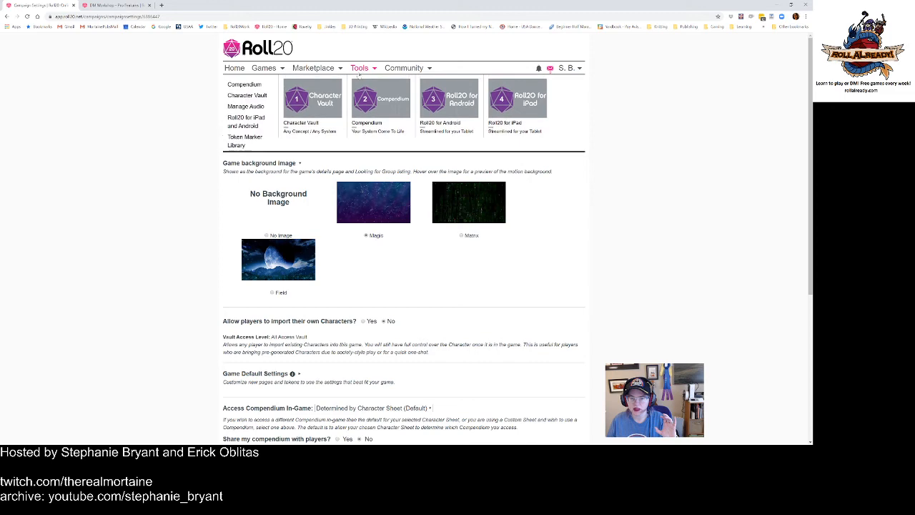
middle_click(254, 98)
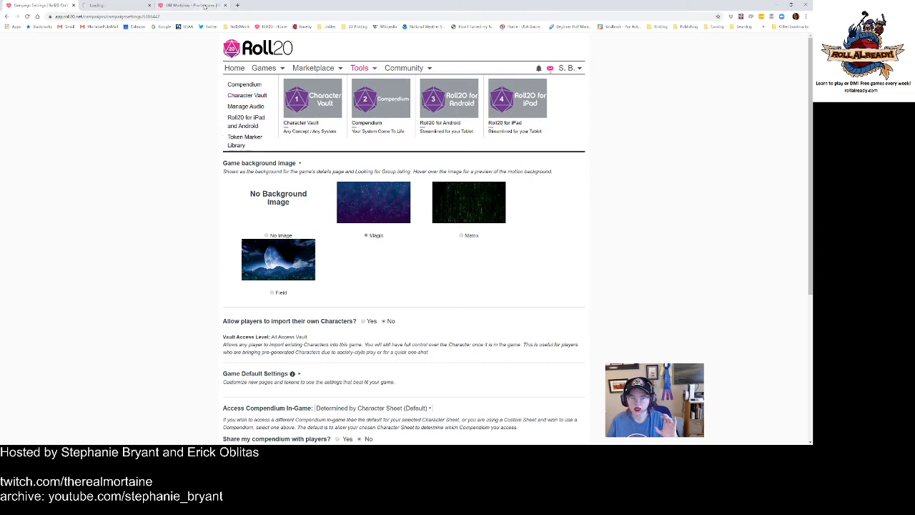
click(97, 5)
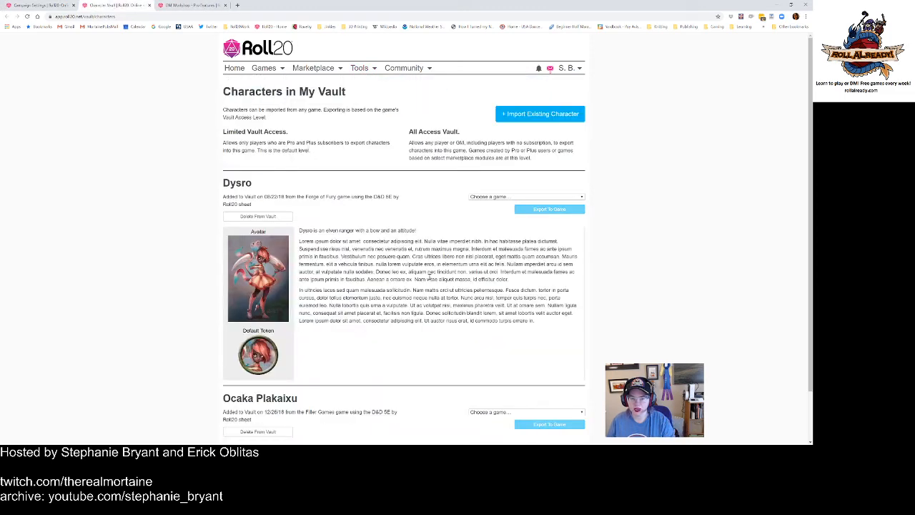
scroll(398, 152, down, 2)
scroll(399, 182, up, 2)
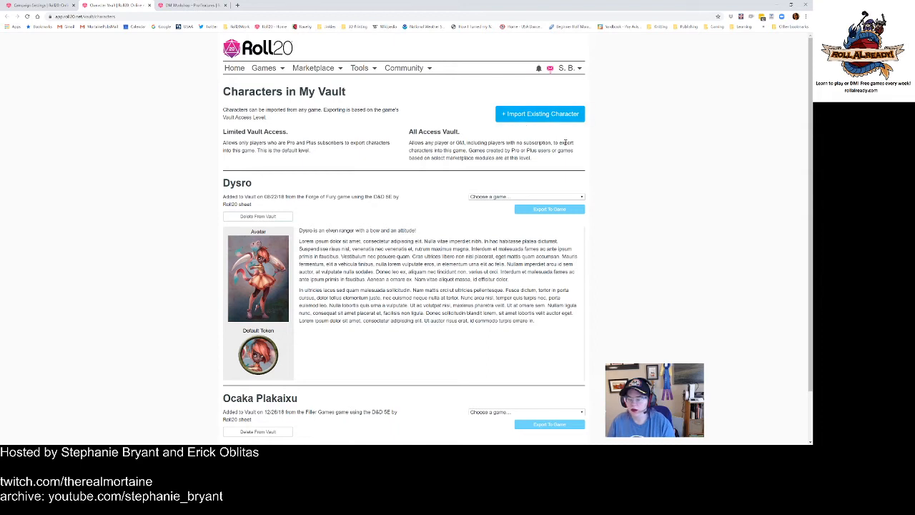
Step: Import the character Enna PC into the vault from the game CCC-GLIP-01-02 - Beneath Glip Dak - Slot Zero
click(529, 114)
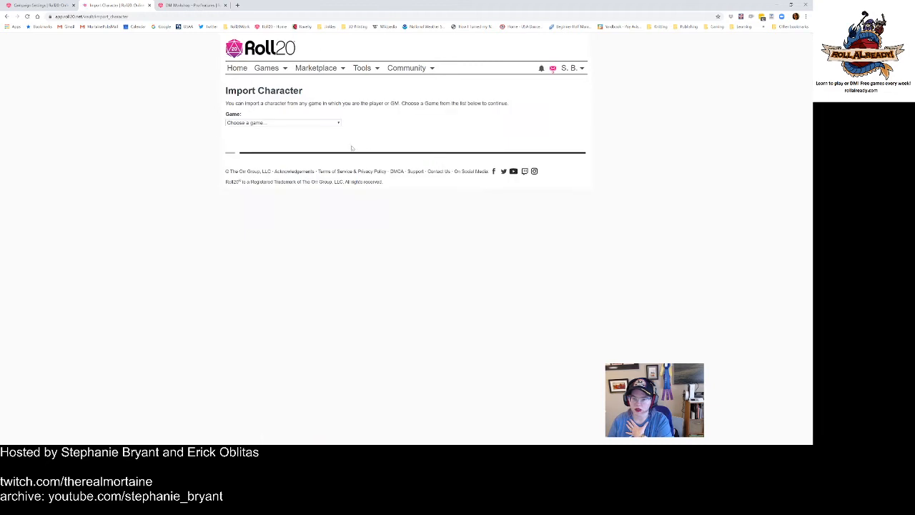
click(279, 160)
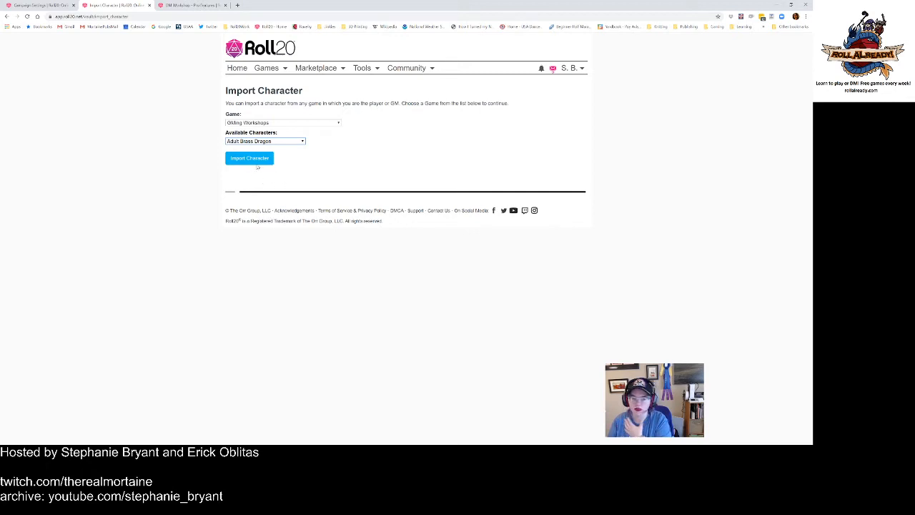
click(270, 122)
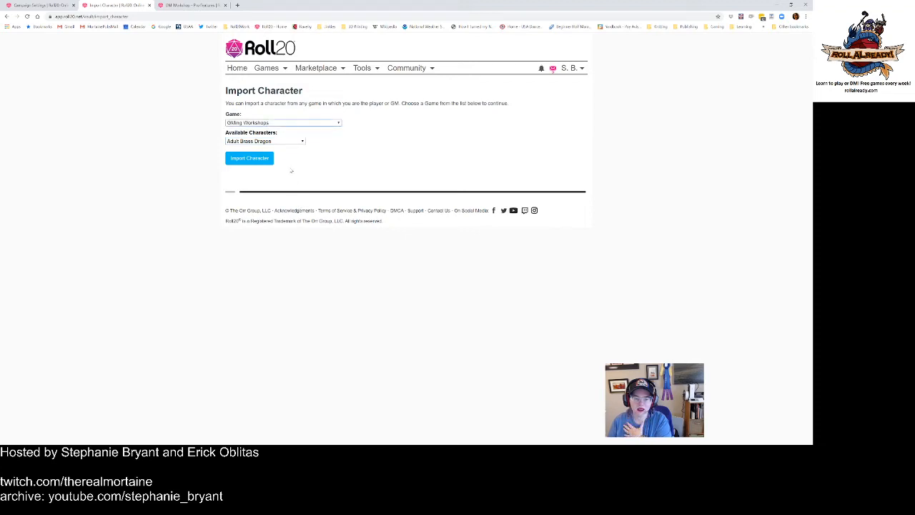
click(289, 169)
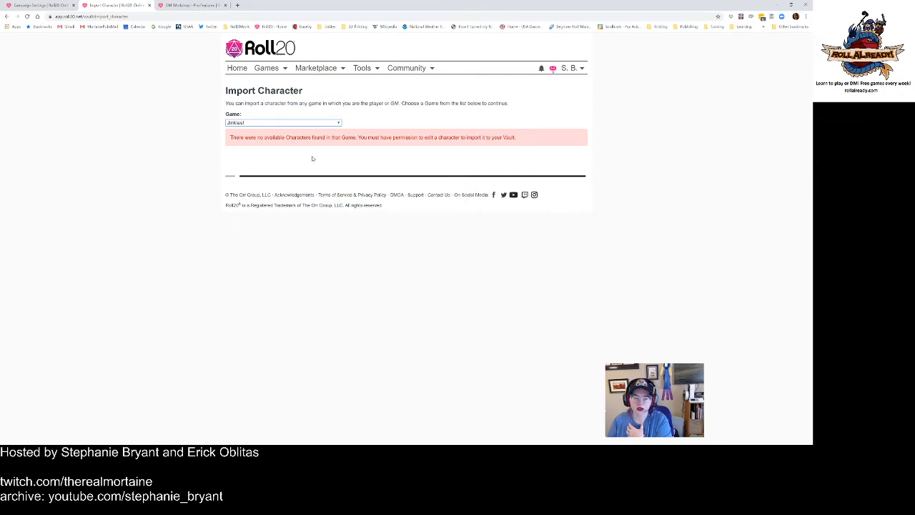
click(310, 149)
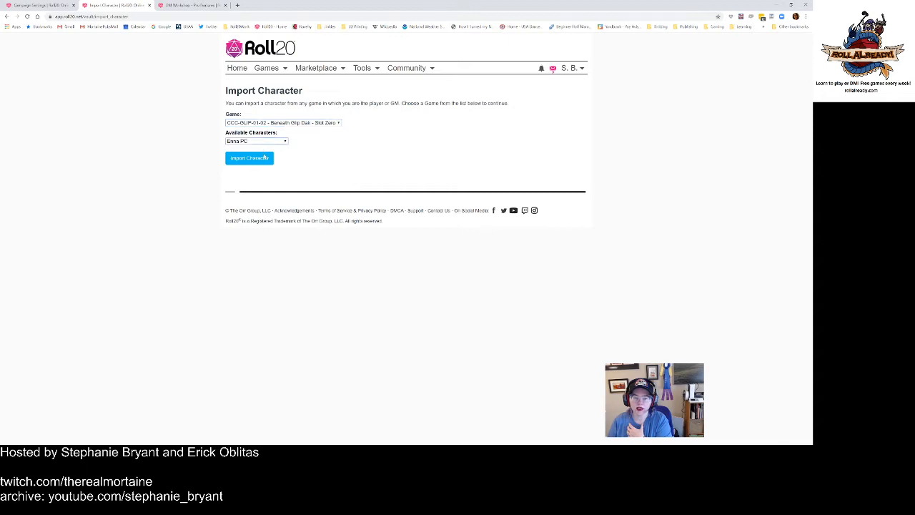
click(250, 158)
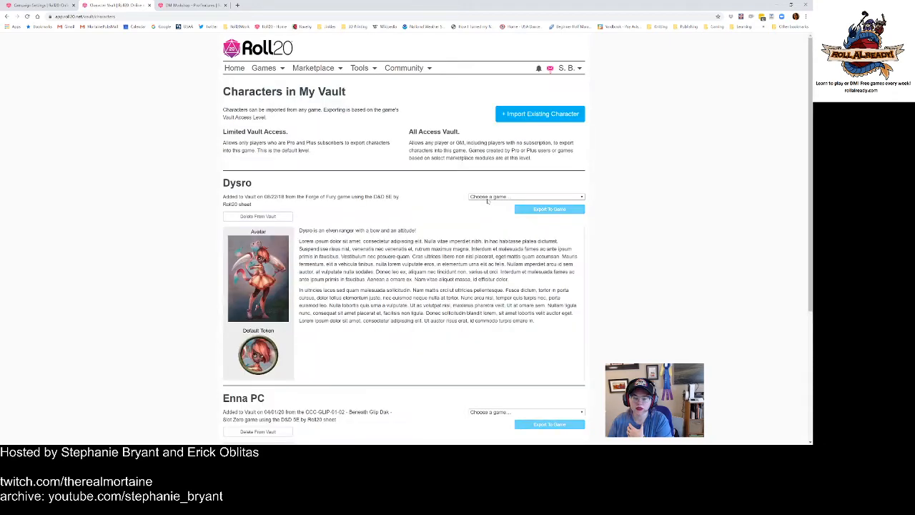
Step: Export Enna PC from the vault to the game DM Workshop - Pro Features
scroll(409, 229, down, 3)
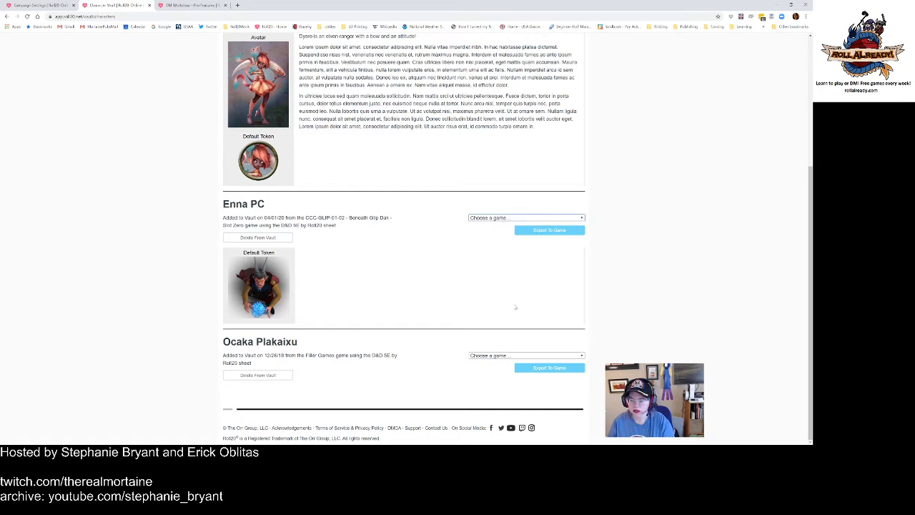
click(514, 252)
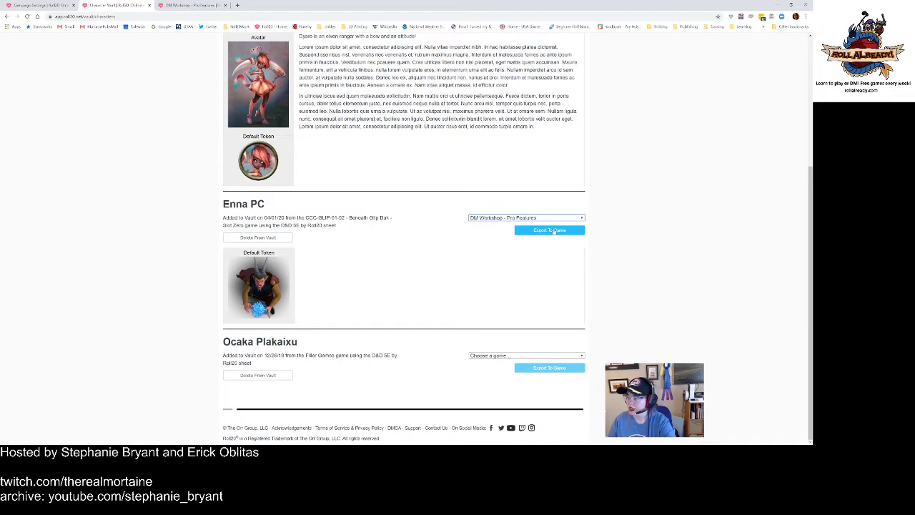
click(553, 230)
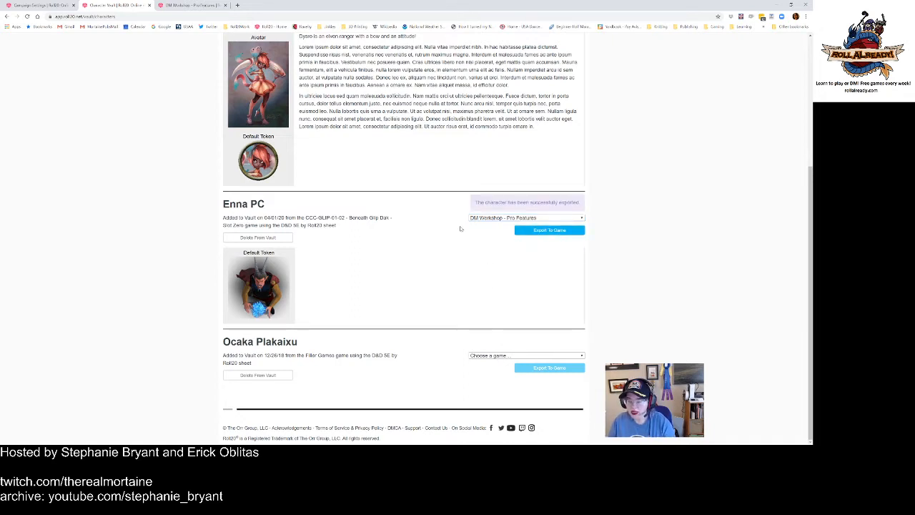
scroll(461, 228, up, 3)
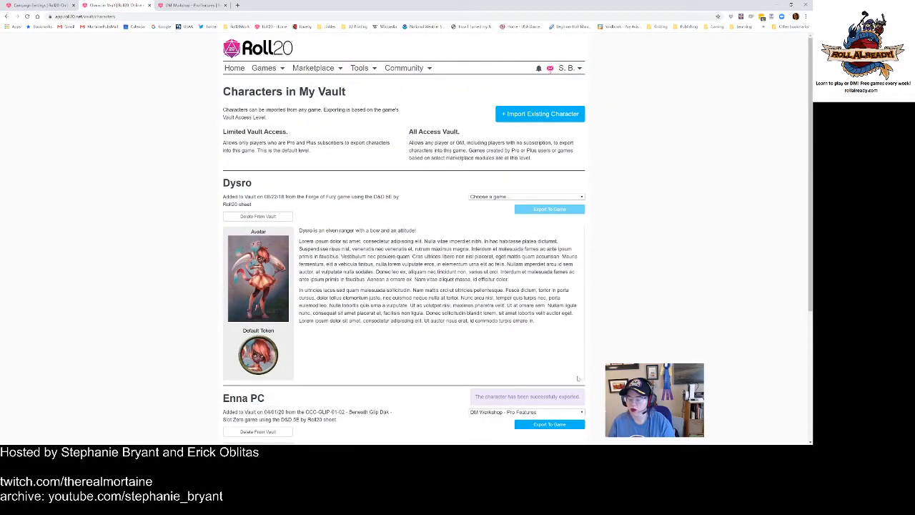
Step: Return to the settings of DM Workshop - Pro Features and allow players to import their own characters
click(184, 5)
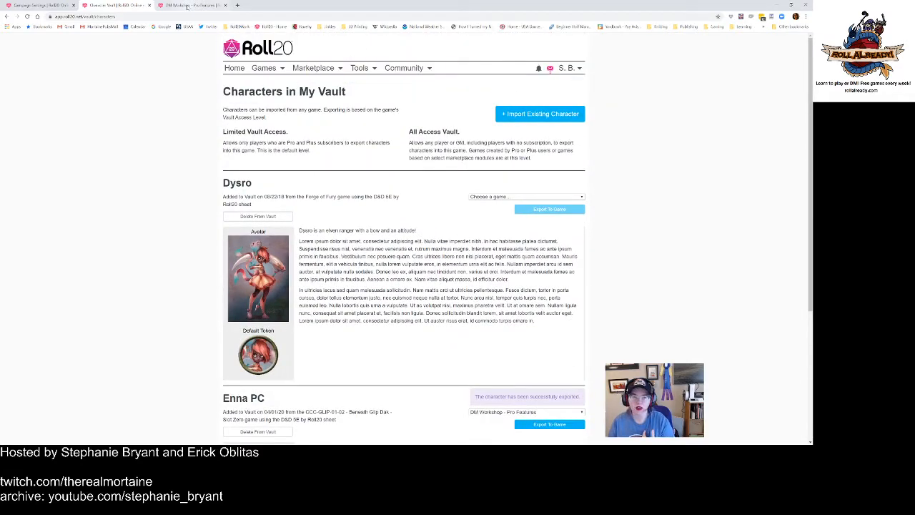
click(43, 5)
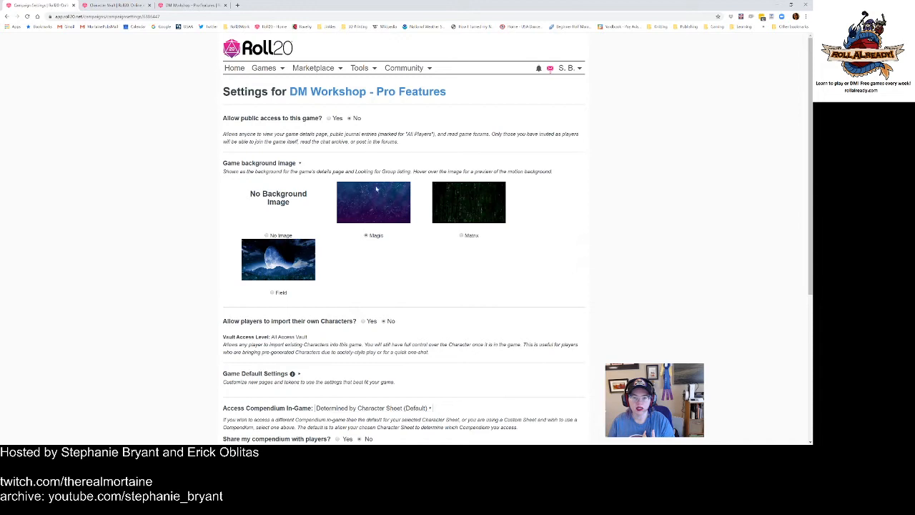
scroll(337, 220, down, 2)
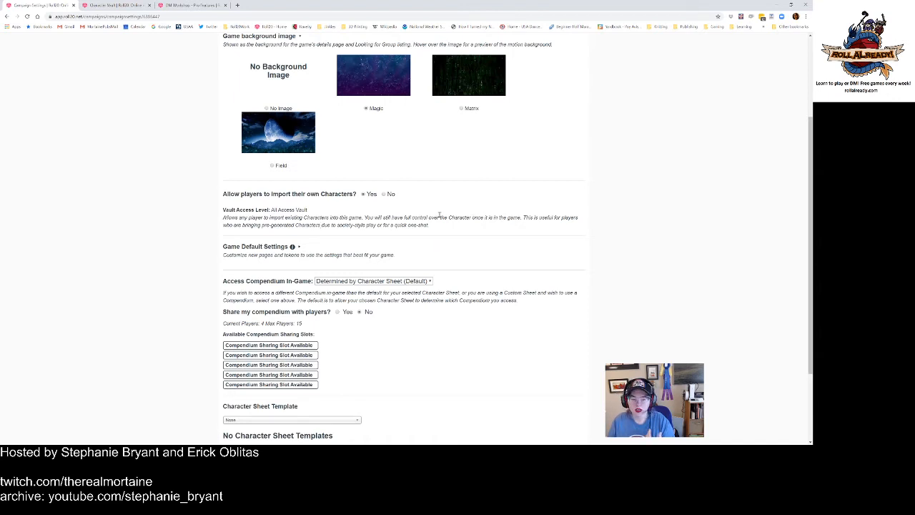
drag(392, 226, 385, 217)
click(385, 218)
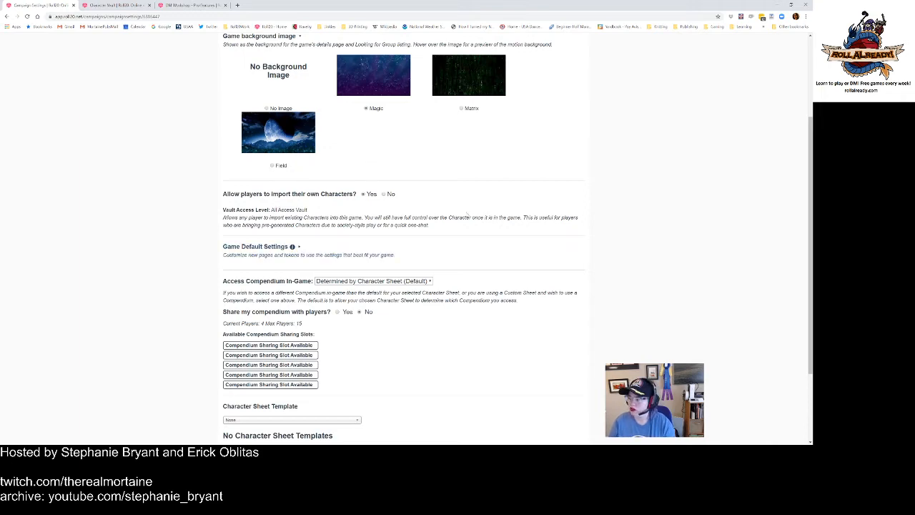
Step: Share the compendium with players and set the character sheet template to D&D 5E by Roll20
scroll(490, 241, down, 3)
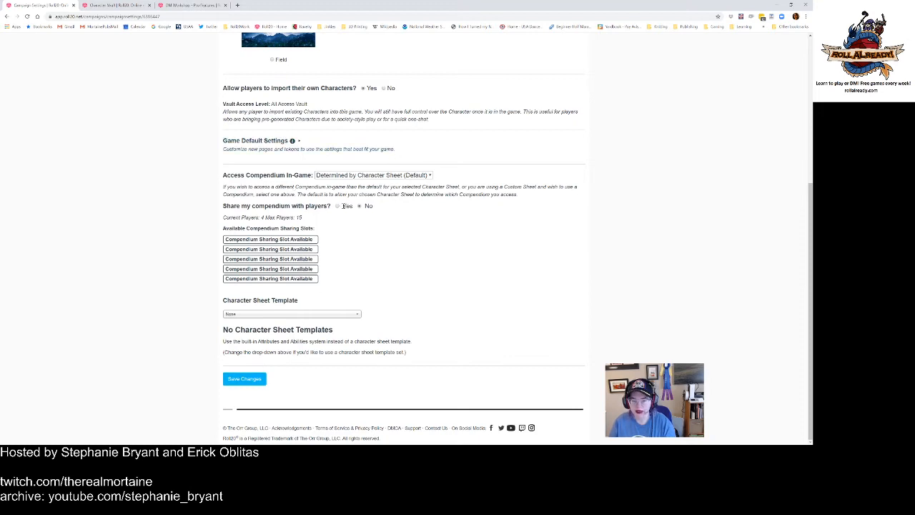
click(338, 206)
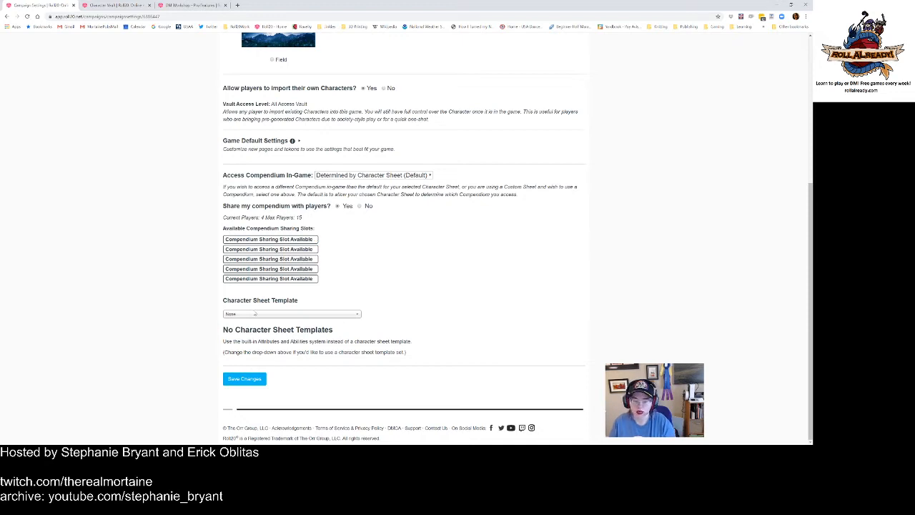
click(255, 313)
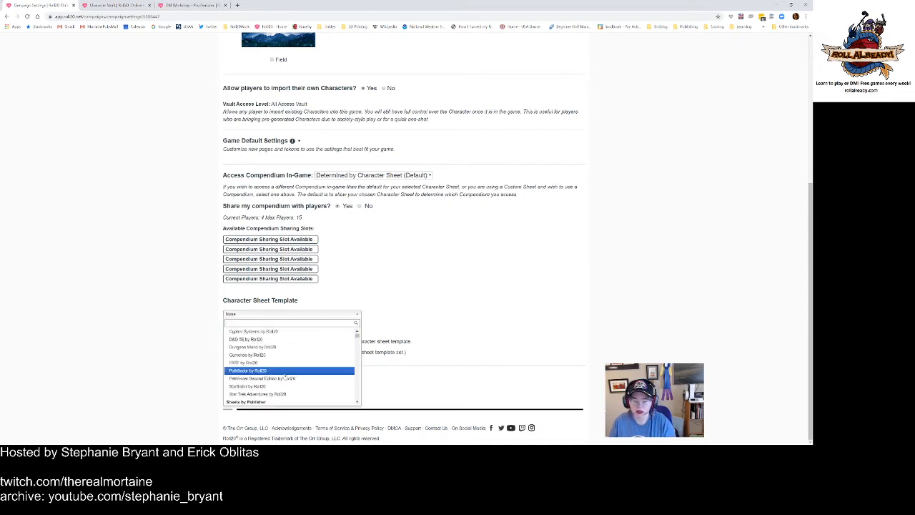
click(258, 339)
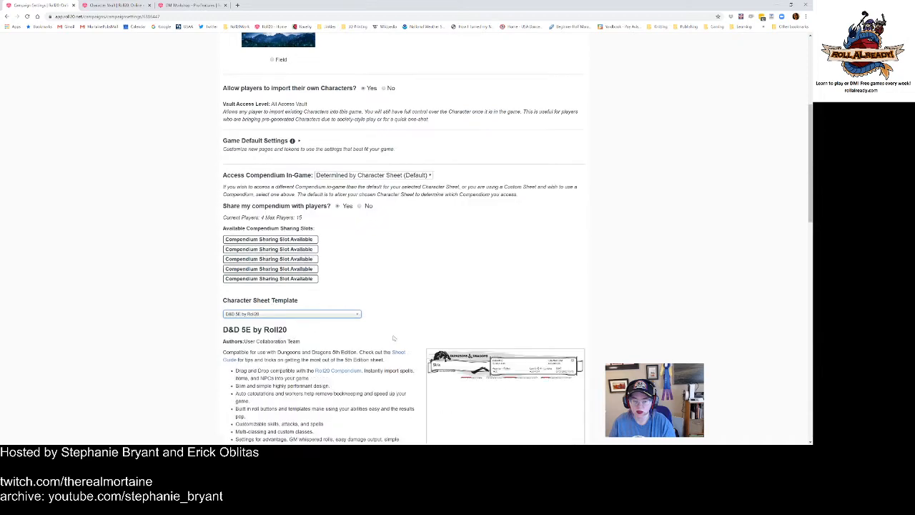
Step: Filter the character sheet templates by "dun", browse the Dungeons & Dragons sheets and choose D&D 5E by Roll20 again
scroll(380, 352, down, 3)
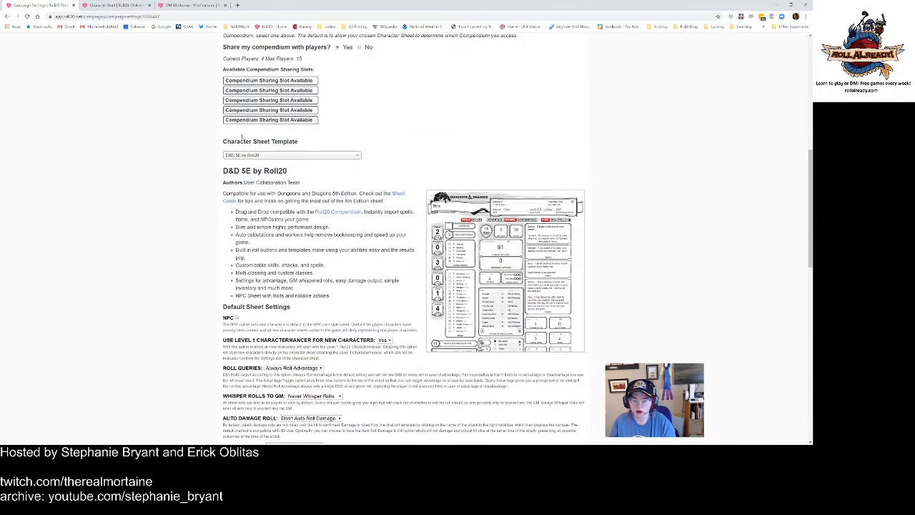
click(252, 156)
scroll(265, 235, up, 3)
scroll(265, 236, up, 3)
text(dun)
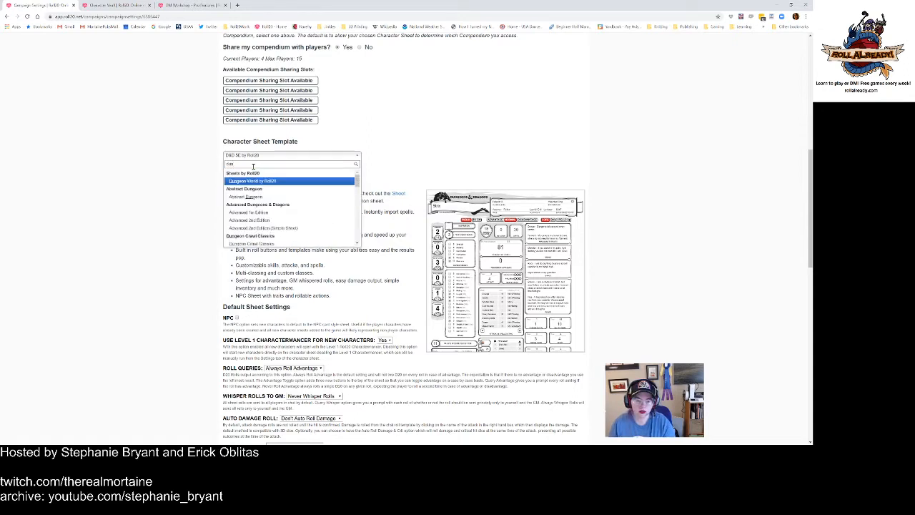
scroll(278, 218, down, 3)
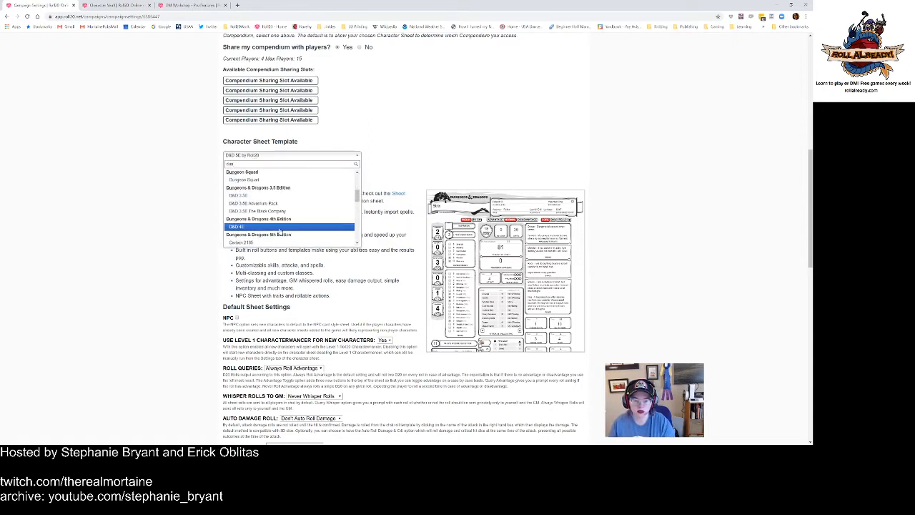
mouse_move(358, 200)
mouse_down()
mouse_move(358, 215)
mouse_move(358, 205)
mouse_up()
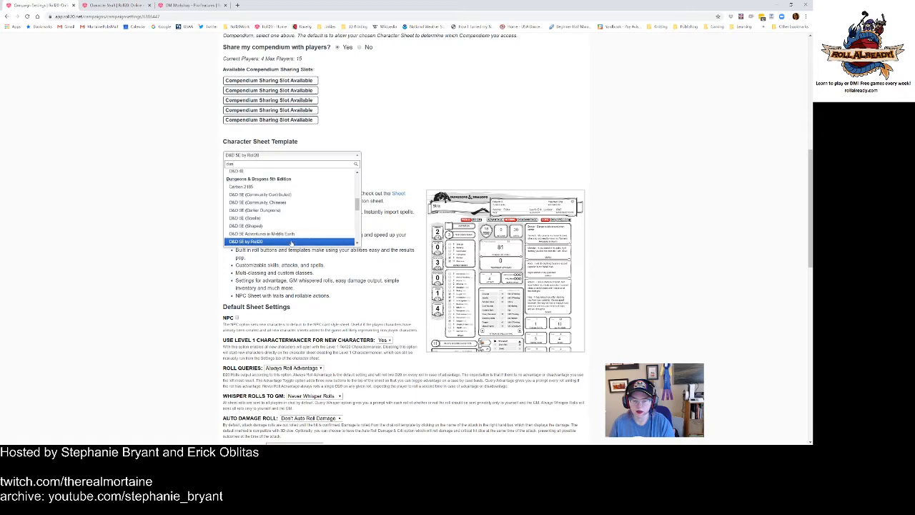
click(293, 243)
Step: Review the default sheet settings and try the level 1 Charactermancer option for new characters, leaving it set to Yes
scroll(200, 213, down, 1)
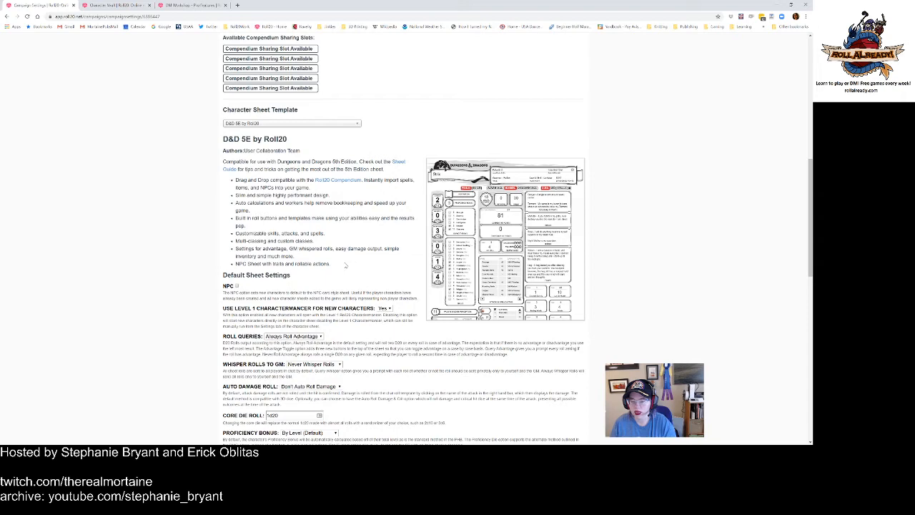
scroll(361, 266, down, 1)
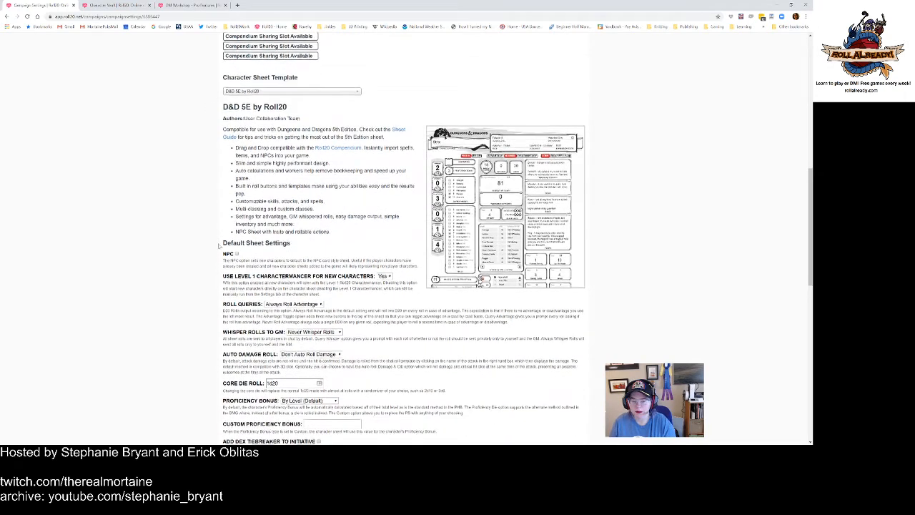
scroll(220, 241, down, 2)
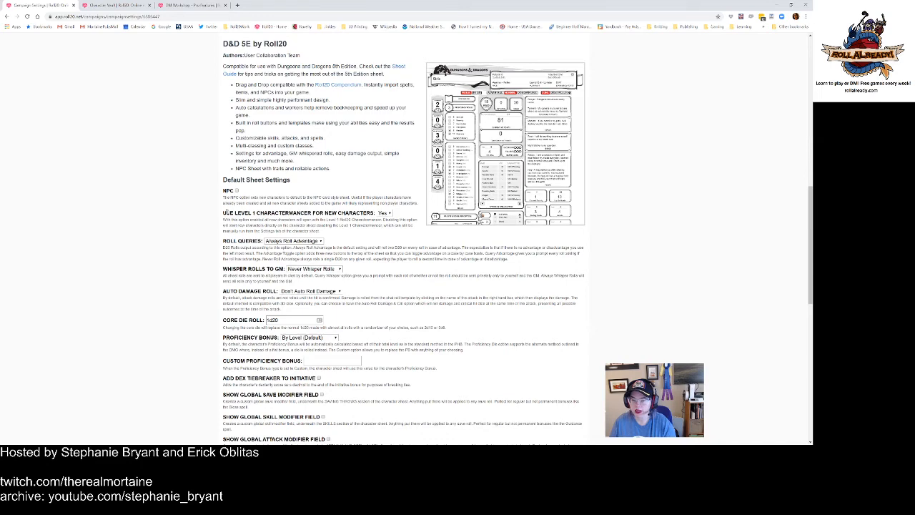
scroll(224, 212, down, 2)
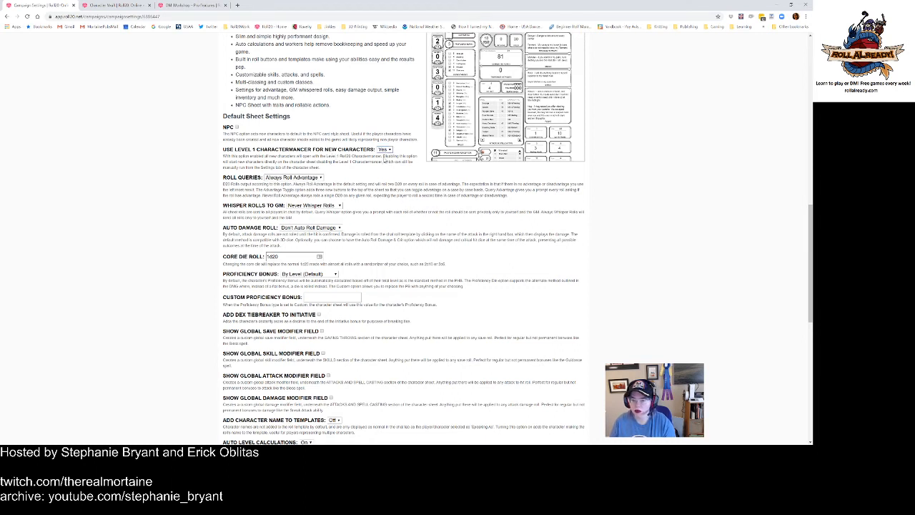
click(386, 151)
click(384, 163)
click(387, 150)
click(379, 158)
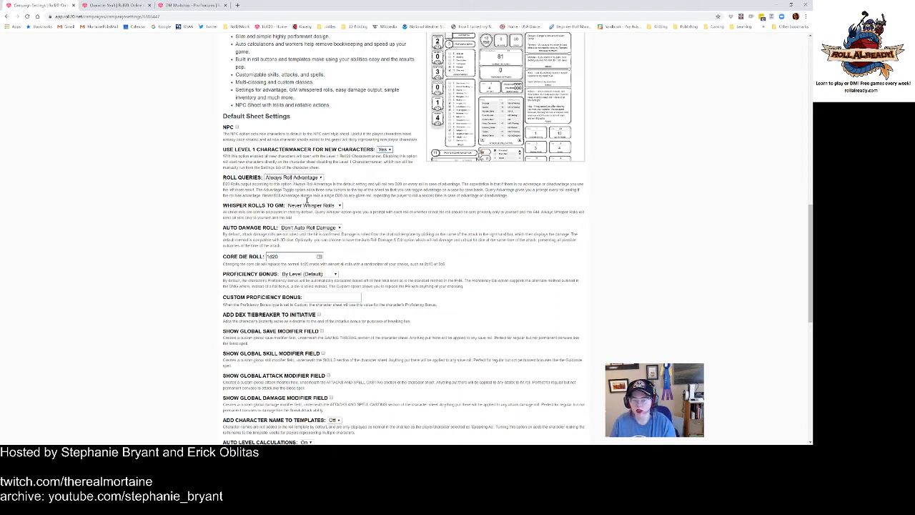
Step: Set the default auto damage roll to Auto Roll Damage & Crit
click(325, 227)
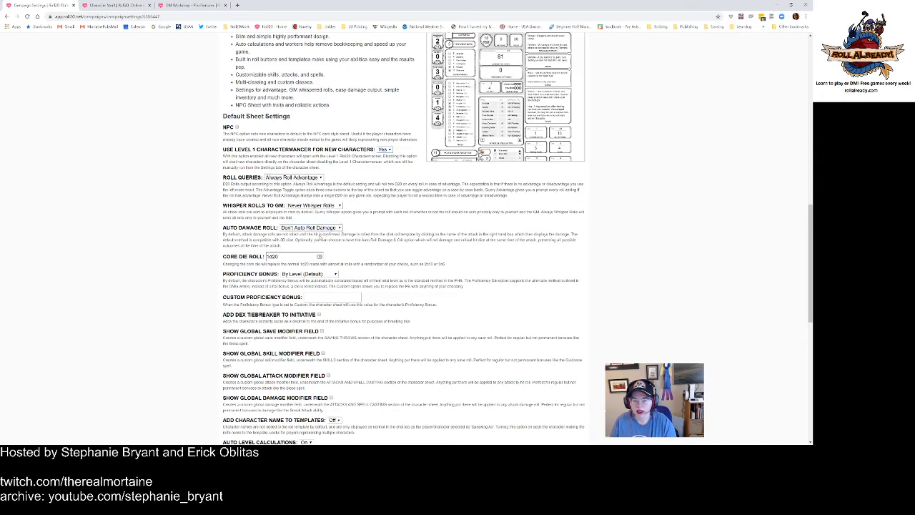
click(320, 242)
Step: Show the global save, skill, attack and damage modifier fields, and turn on adding the character name to templates
scroll(361, 244, down, 1)
scroll(362, 243, down, 3)
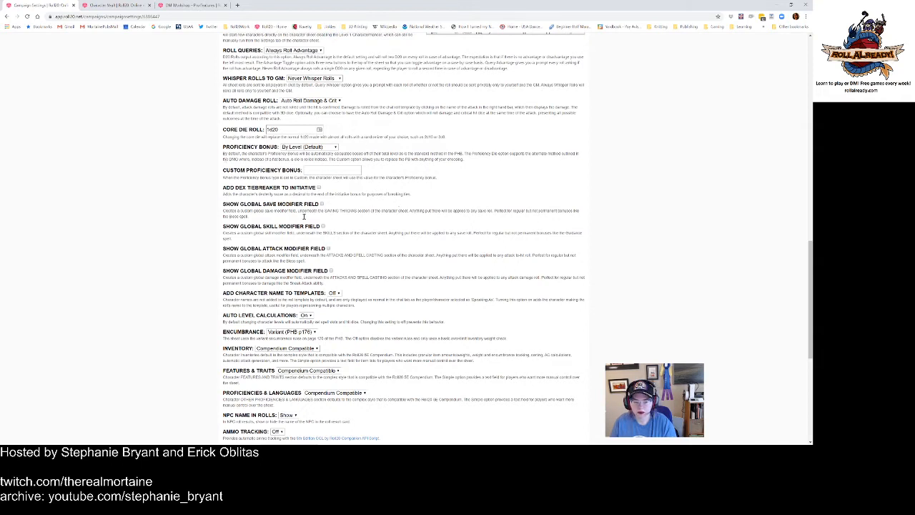
click(321, 205)
click(328, 248)
click(331, 271)
scroll(318, 193, down, 5)
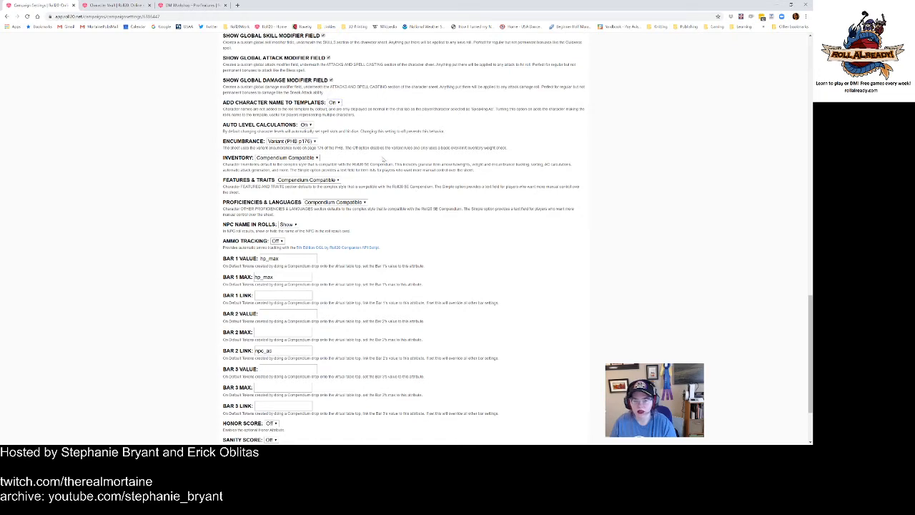
Step: Turn on ammo tracking in the default sheet settings and save the game settings
scroll(384, 158, down, 1)
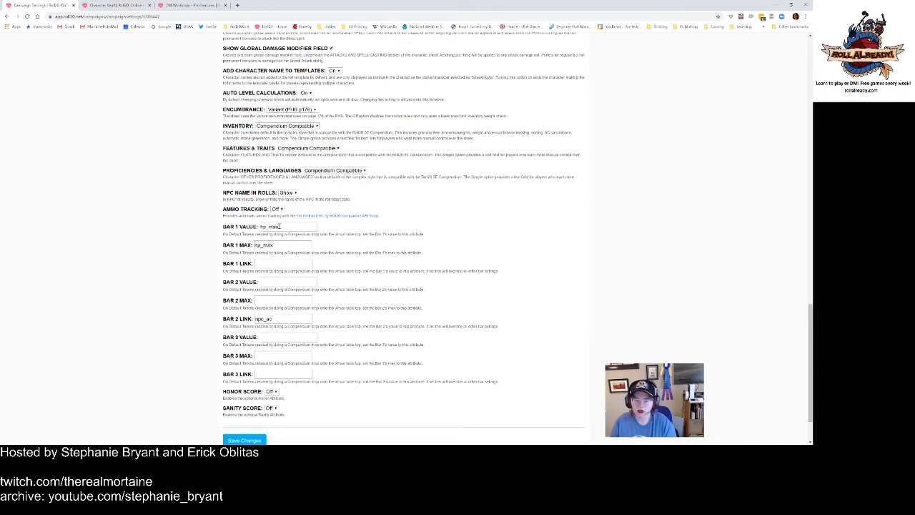
click(297, 245)
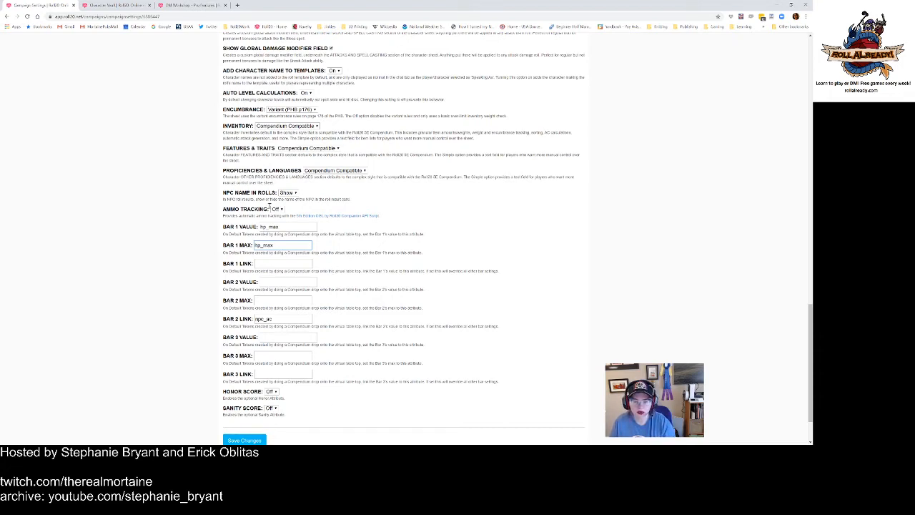
click(276, 208)
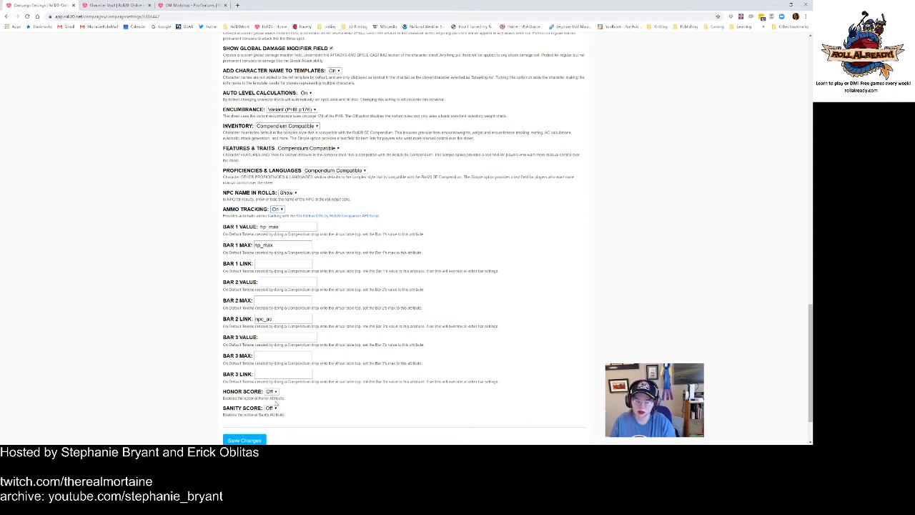
scroll(310, 374, down, 1)
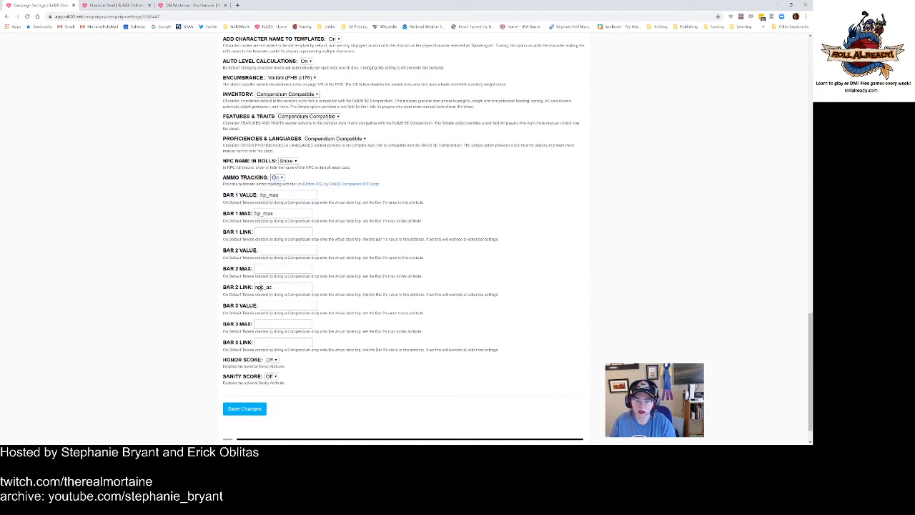
click(244, 408)
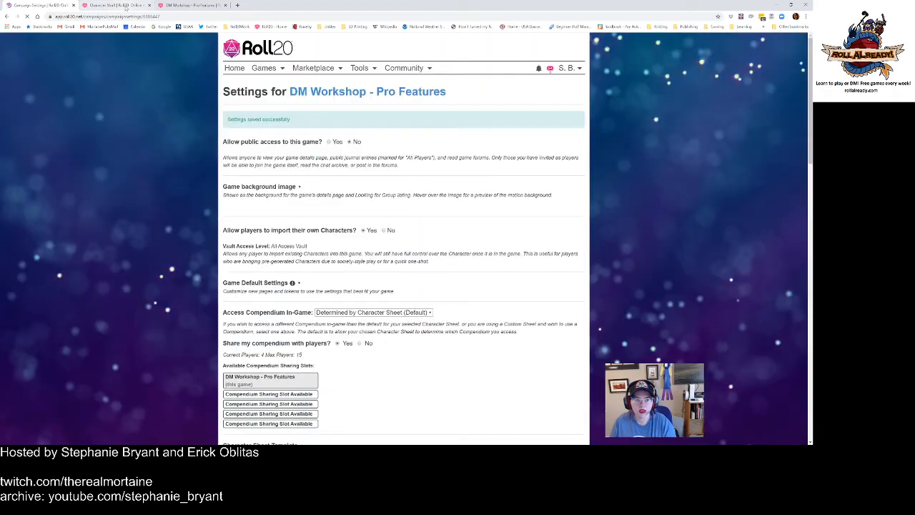
Step: Switch to the open DM Workshop game, collapse the page list and reload the game
click(173, 6)
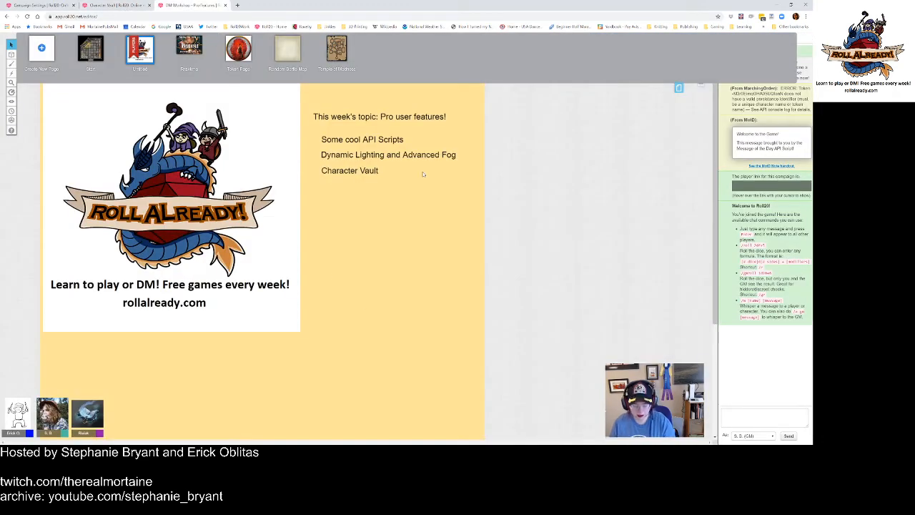
click(678, 88)
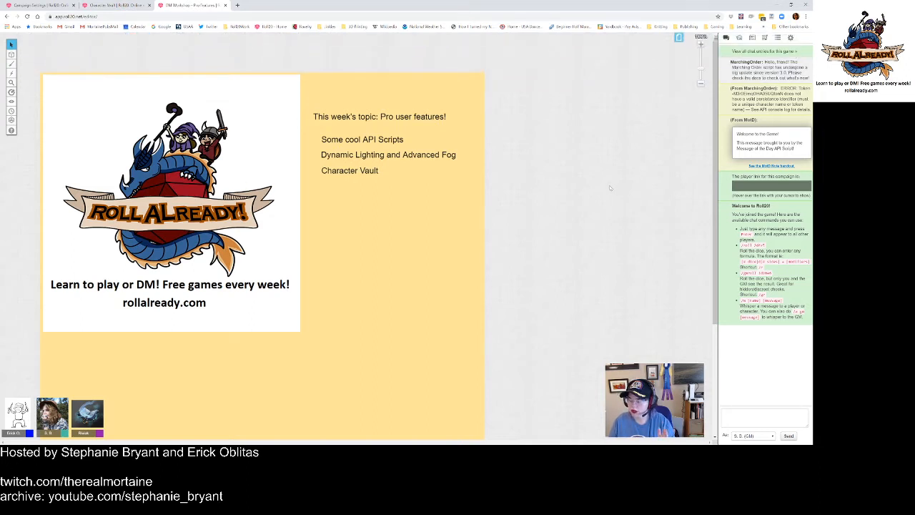
key(F5)
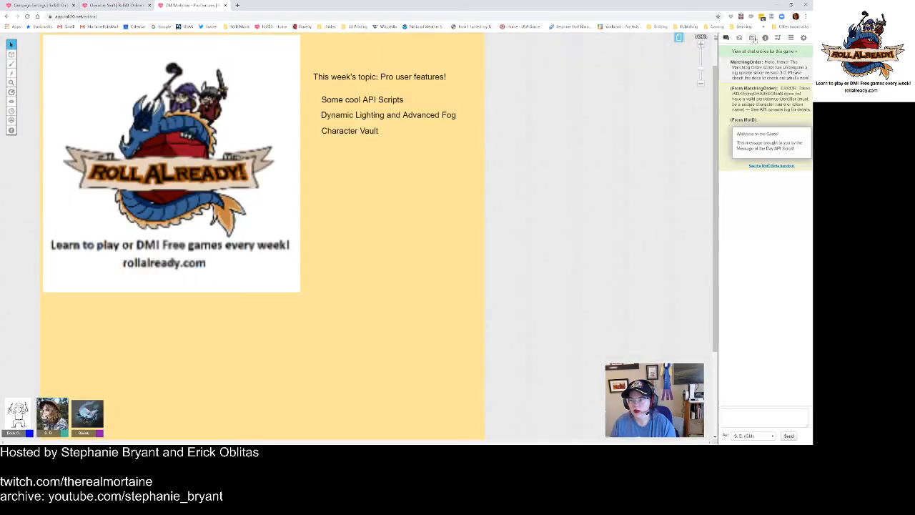
Step: Add a new character to the game's journal and choose to edit its sheet directly
click(753, 38)
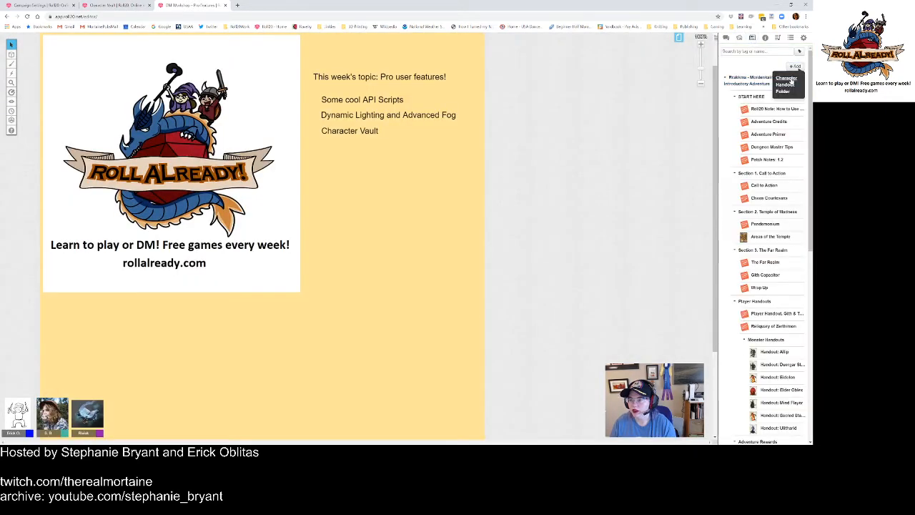
click(786, 78)
click(469, 281)
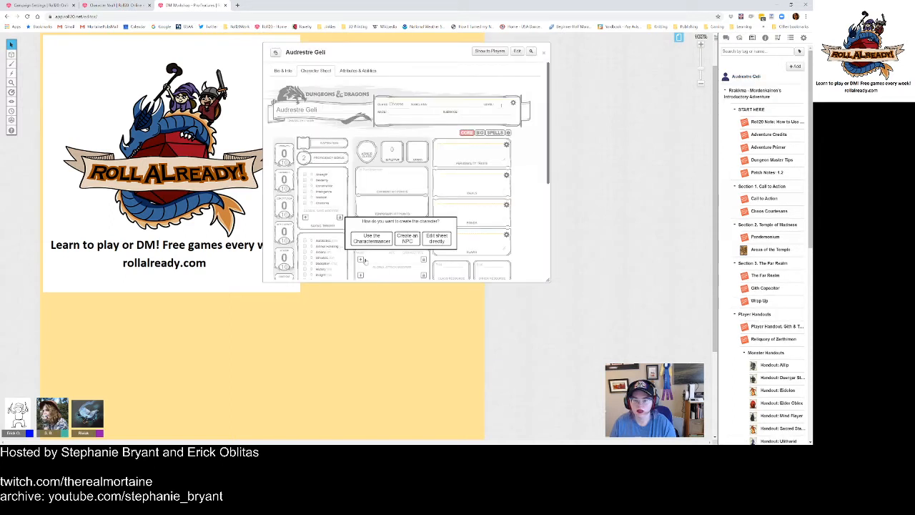
click(439, 241)
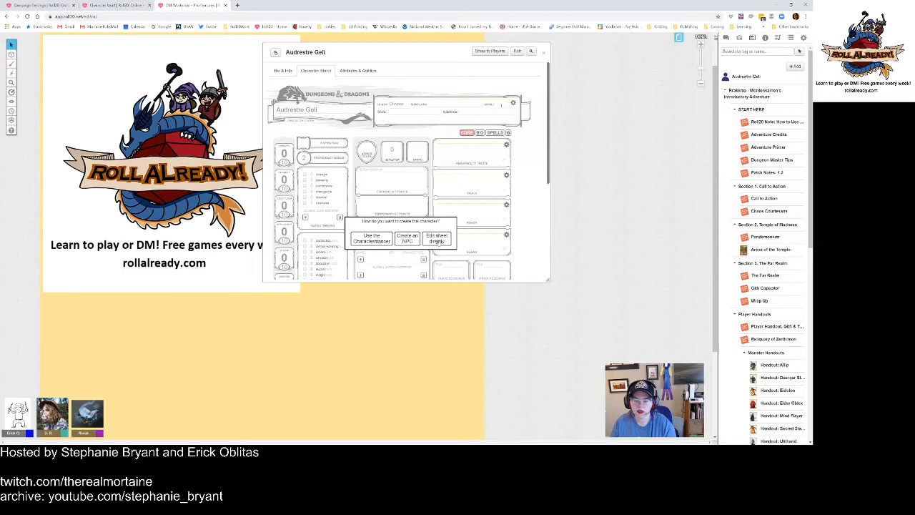
Step: Examine the blank character sheet's saving throw, skill, attack and damage sections for the global modifier fields
scroll(534, 211, down, 2)
scroll(535, 212, down, 1)
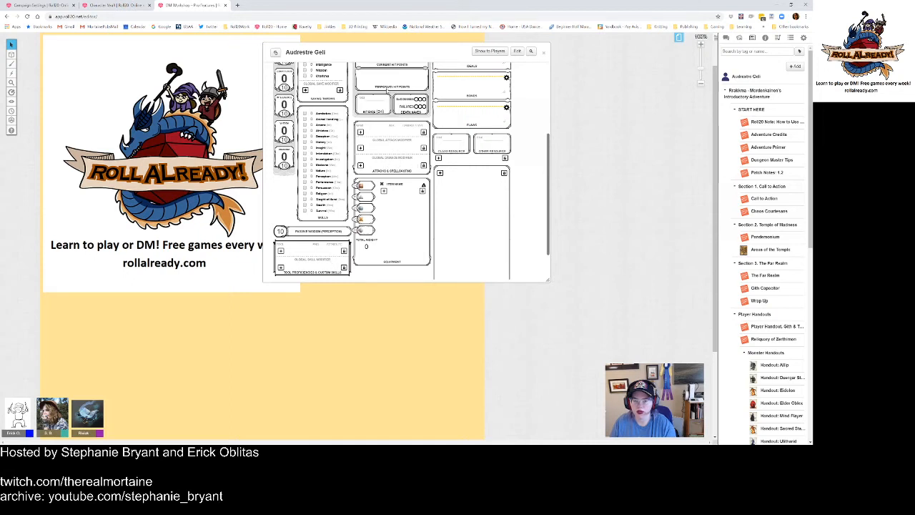
scroll(530, 137, up, 3)
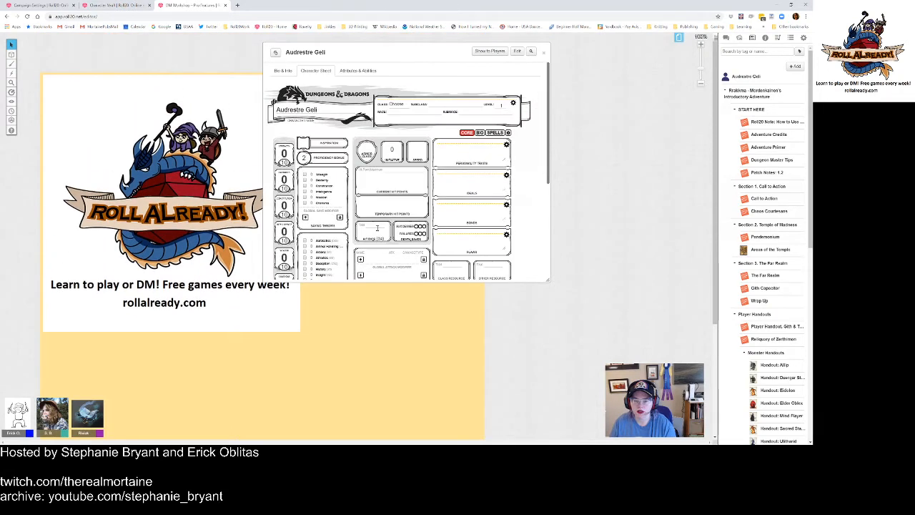
scroll(388, 233, down, 1)
scroll(405, 253, down, 3)
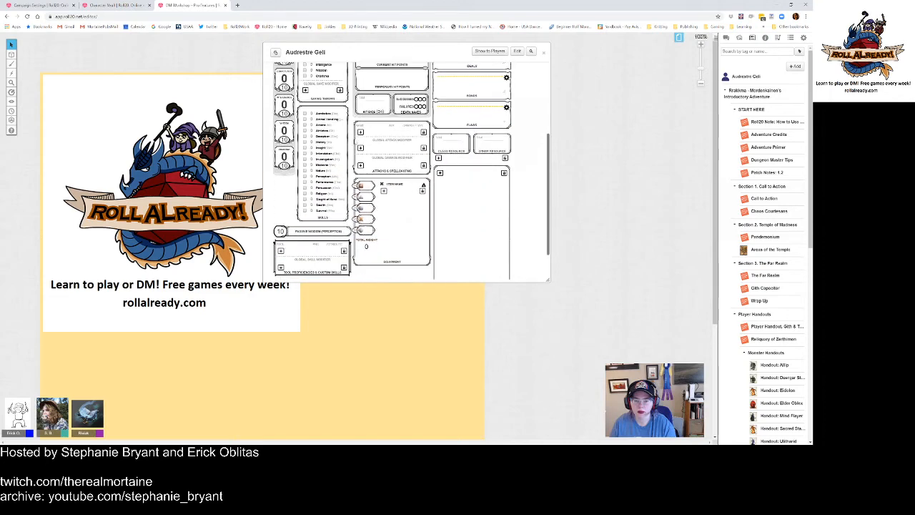
scroll(475, 183, up, 3)
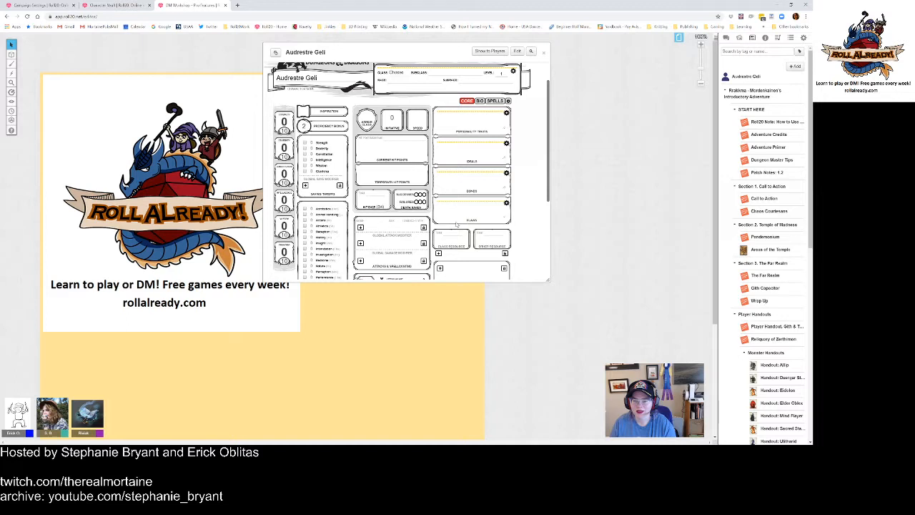
scroll(388, 123, down, 3)
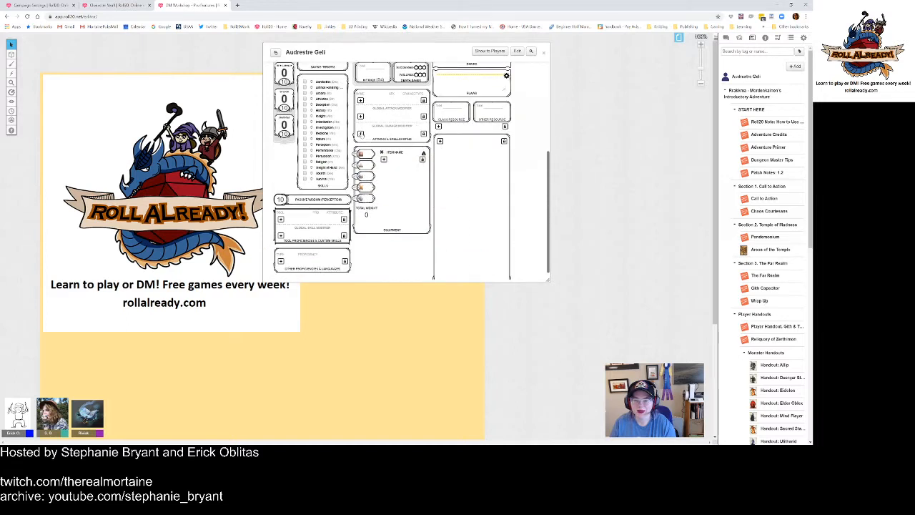
Step: Add an attack named Attack to the character sheet, fill in its damage dice, and roll it with the chat showing
click(360, 133)
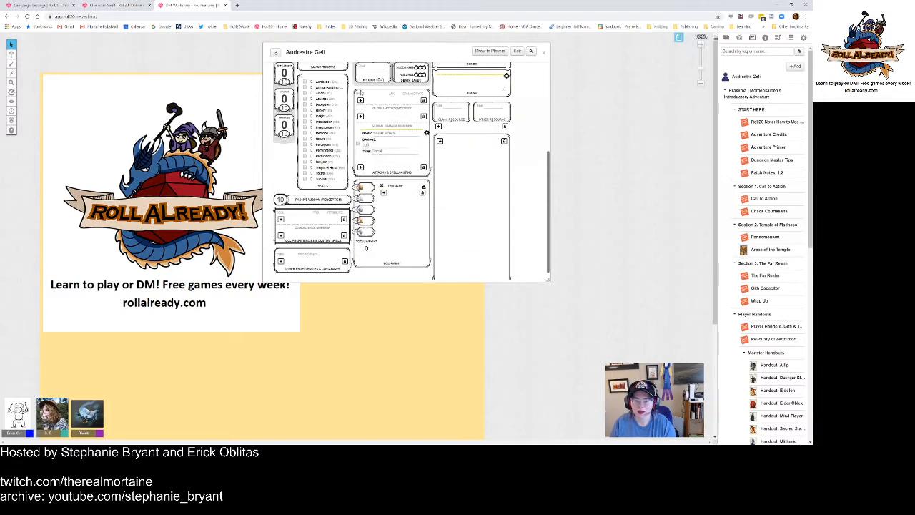
click(362, 104)
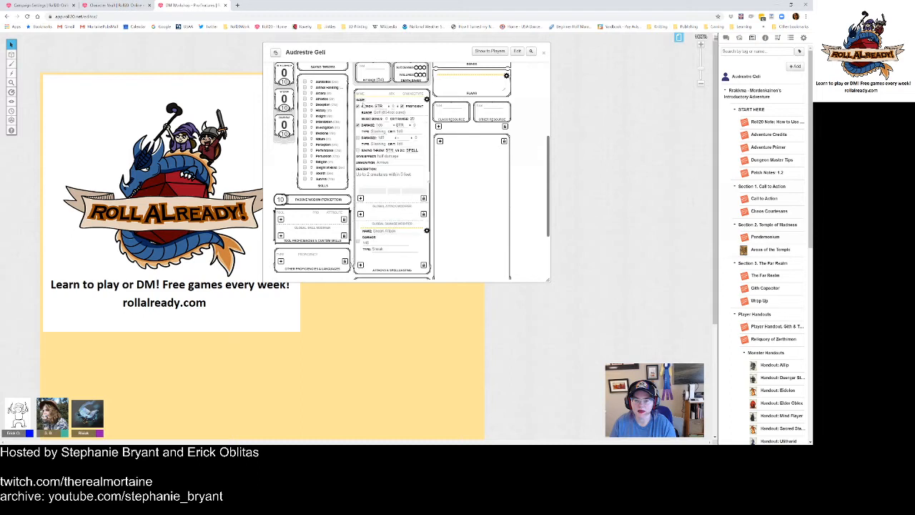
text(Attack)
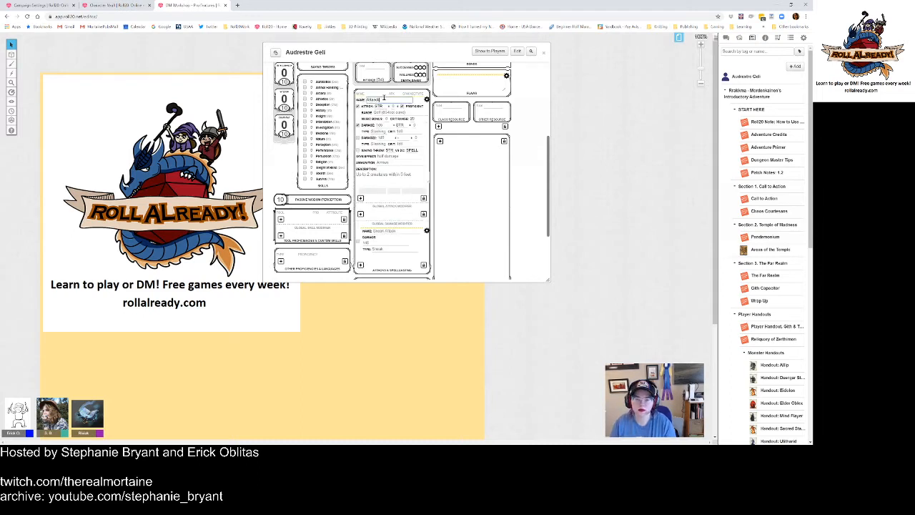
click(382, 125)
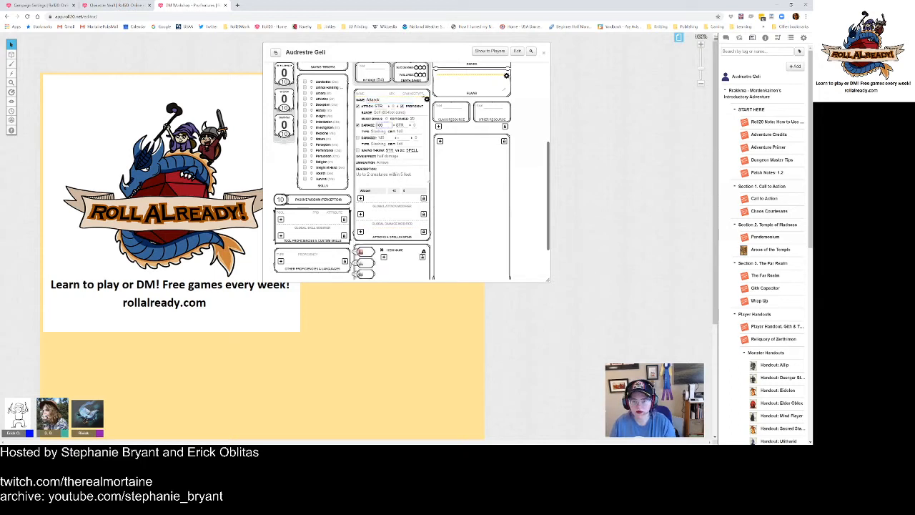
click(427, 100)
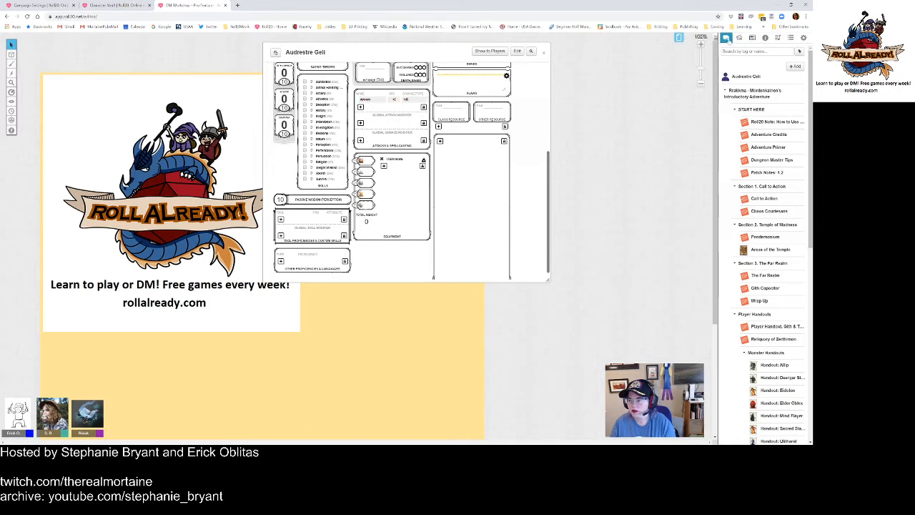
click(727, 37)
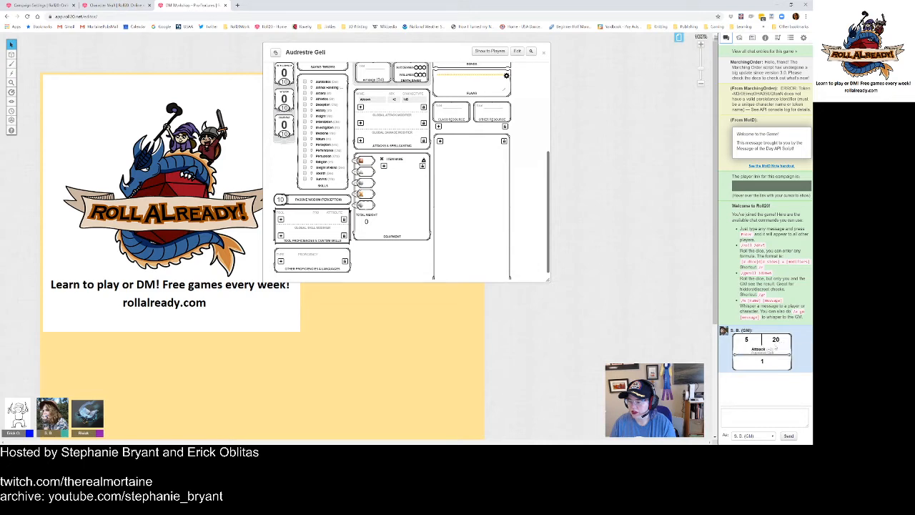
Step: Name the character's class resource AMMO and set its amount to 25
scroll(488, 161, up, 5)
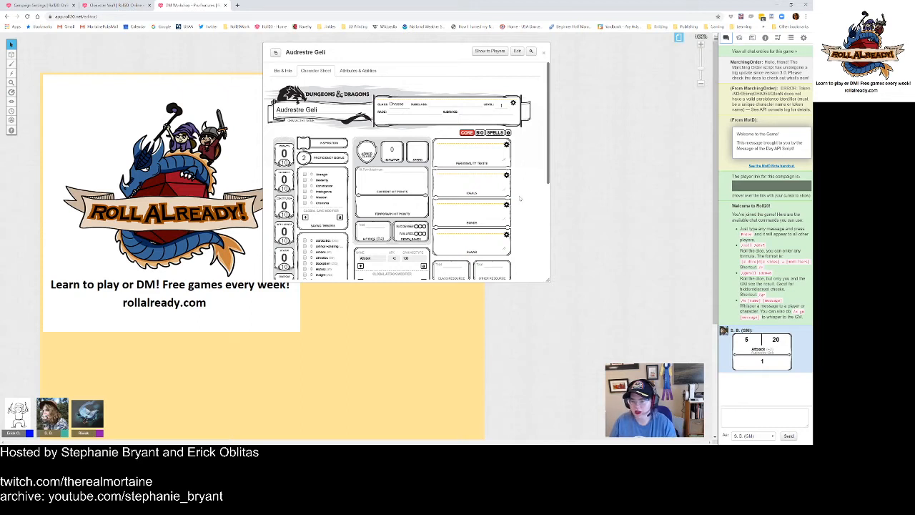
scroll(519, 198, down, 2)
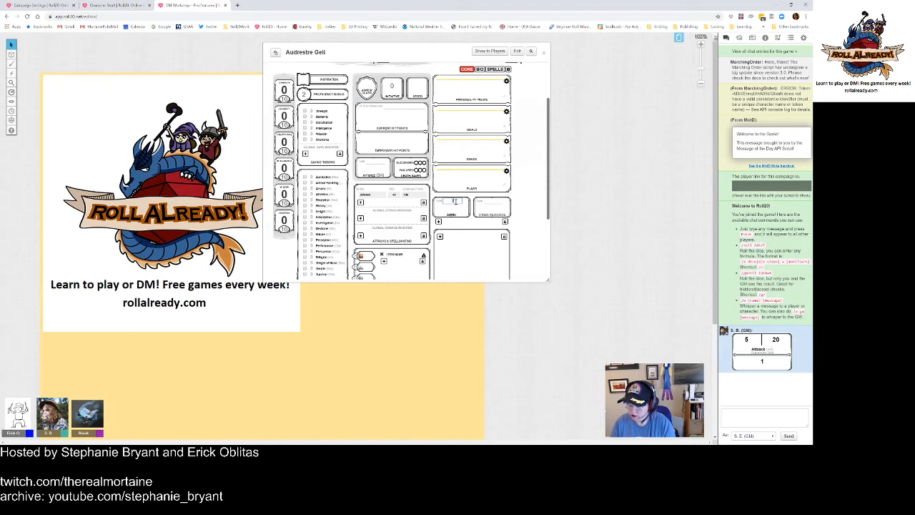
click(456, 209)
text(25)
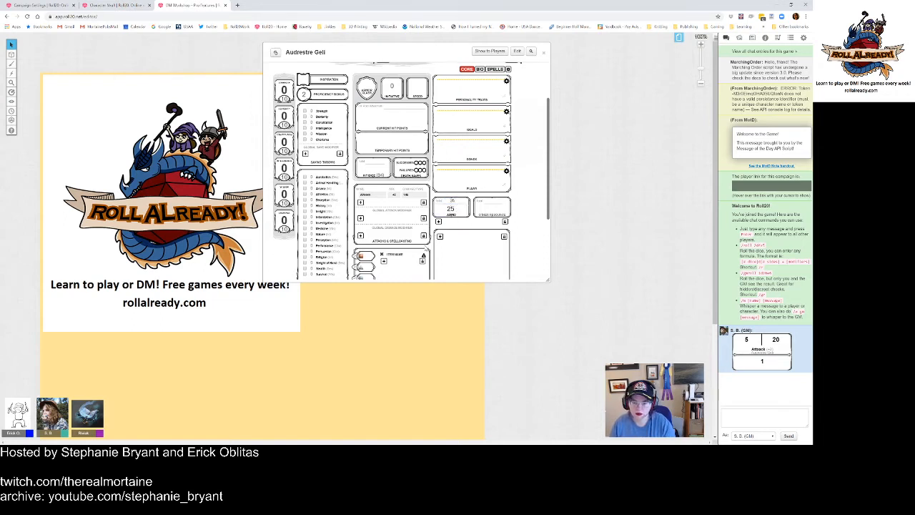
Step: Set the attack's ammunition to AMMO, close its settings, and roll the attack again
scroll(387, 204, down, 2)
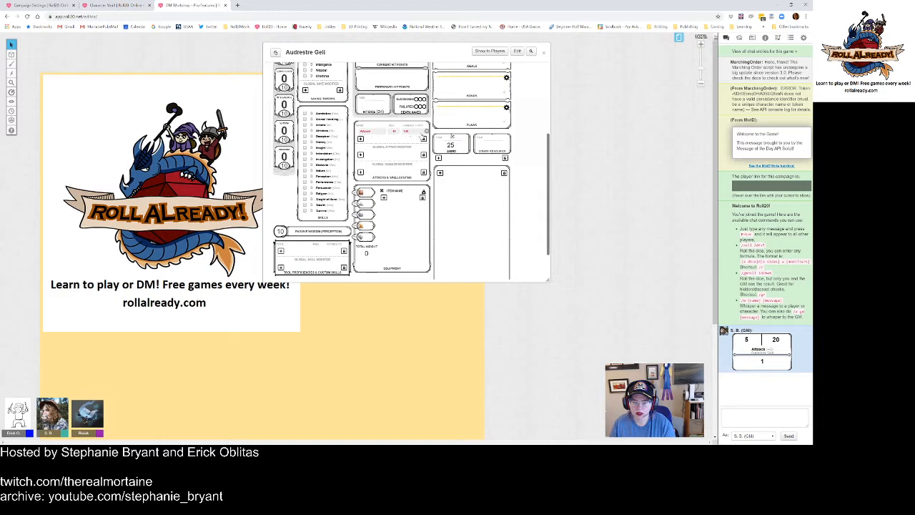
click(426, 132)
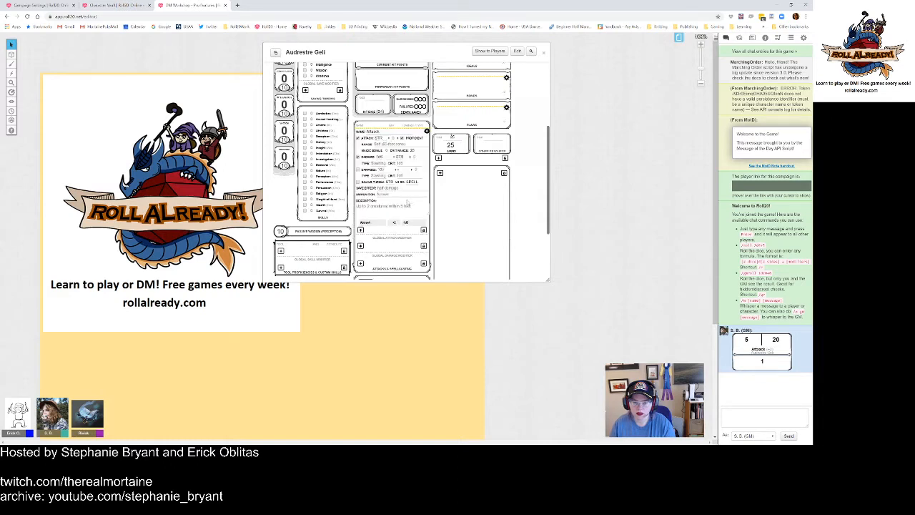
click(393, 193)
text(AMMO)
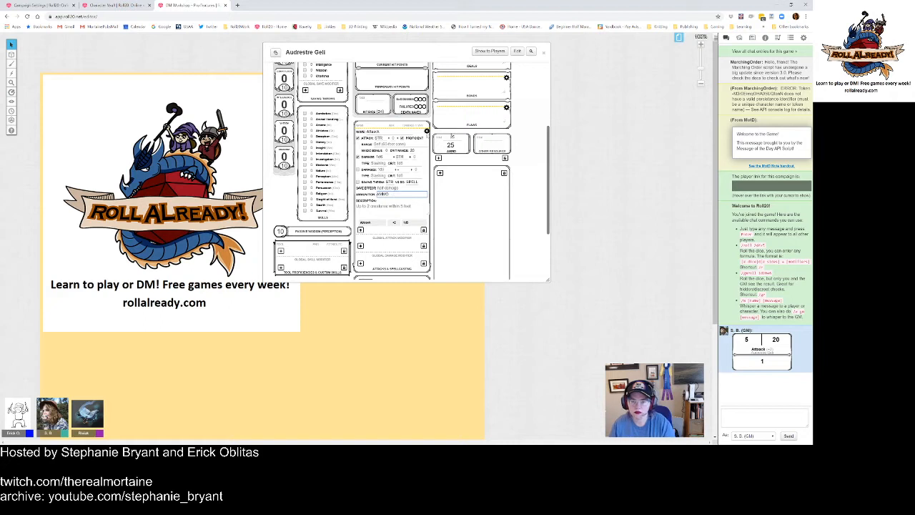
click(426, 132)
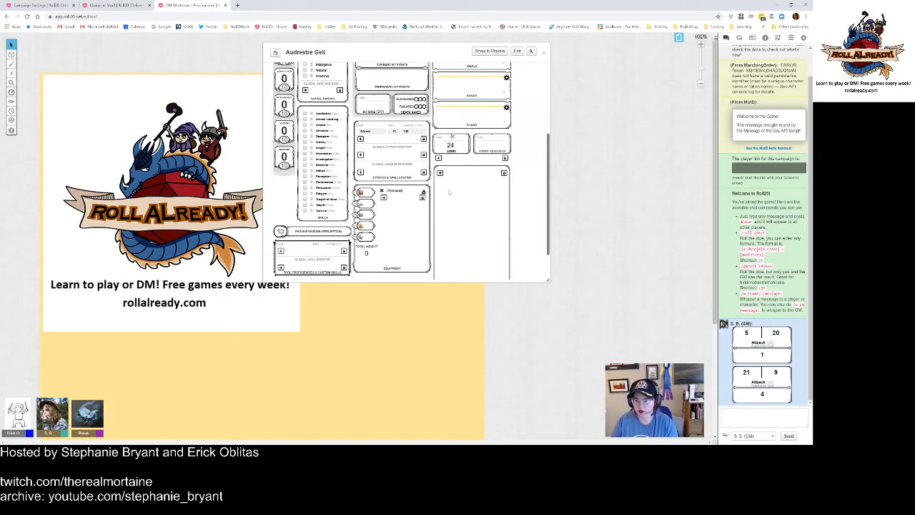
Step: Inspect the attack's ammunition field and the AMMO resource it is linked to, and close the attack's settings
click(425, 135)
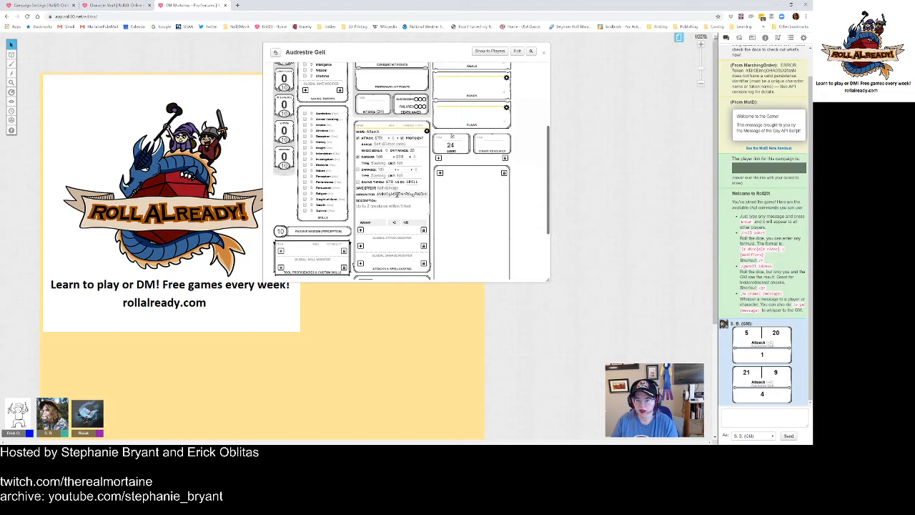
click(378, 194)
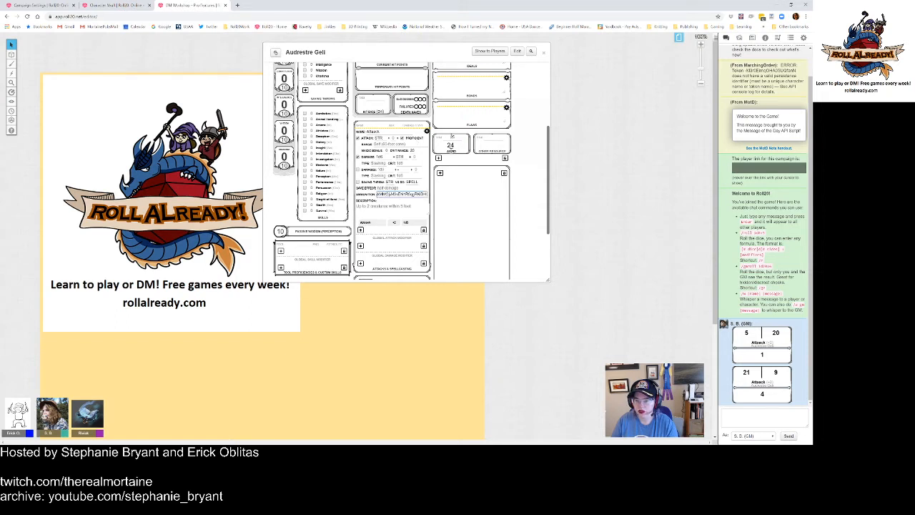
click(451, 151)
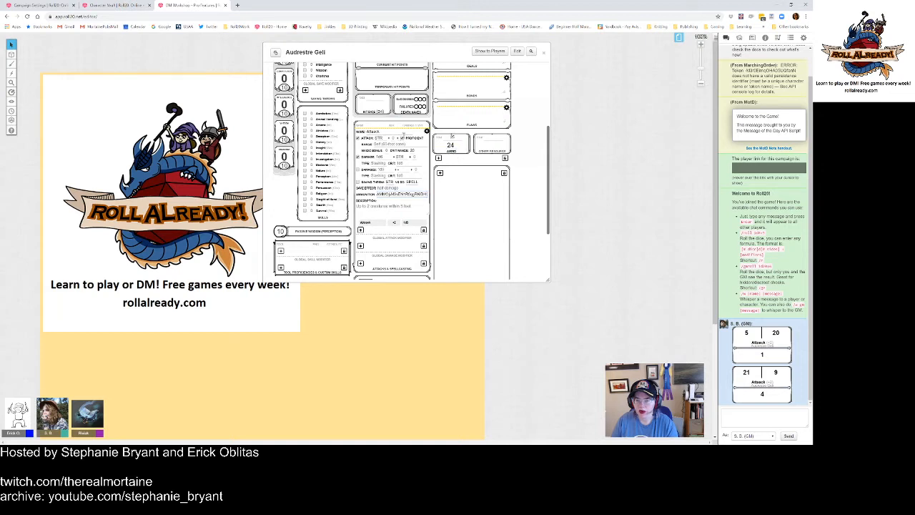
click(427, 132)
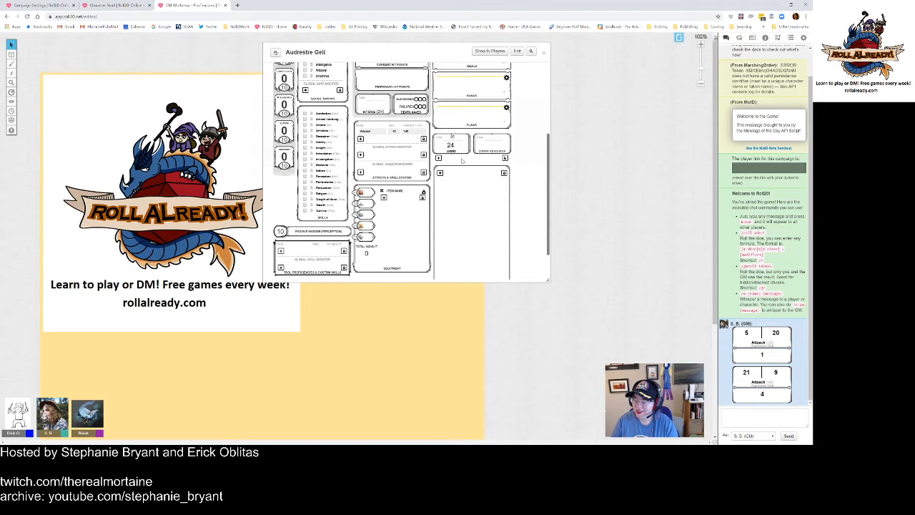
Step: Return to the details page of DM Workshop - Pro Features and open its API Scripts settings
click(25, 6)
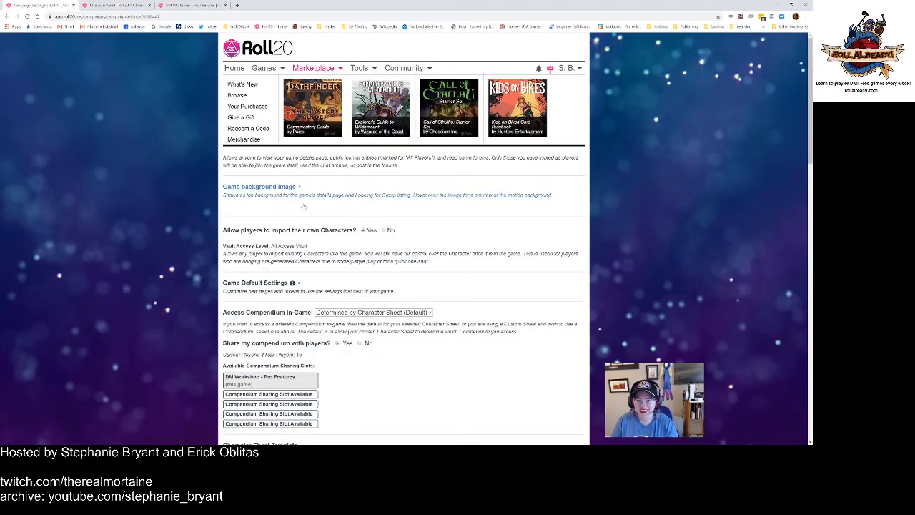
click(326, 96)
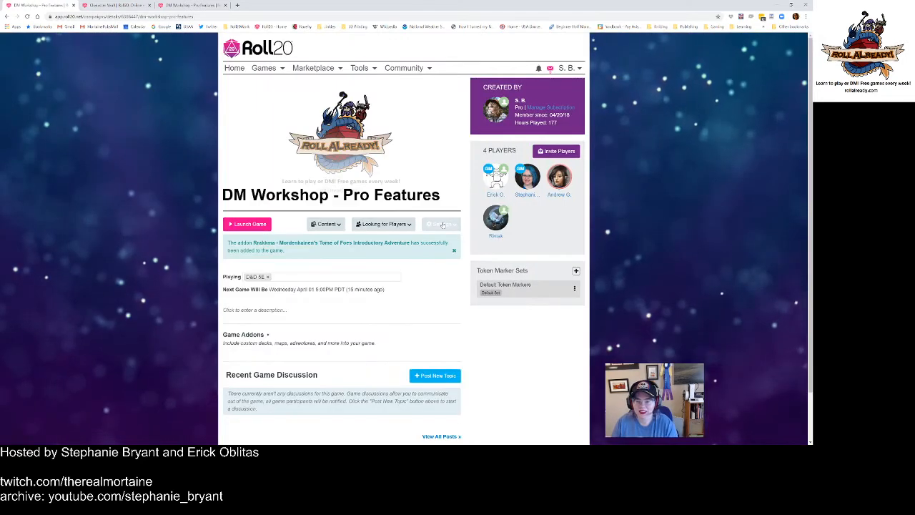
click(439, 223)
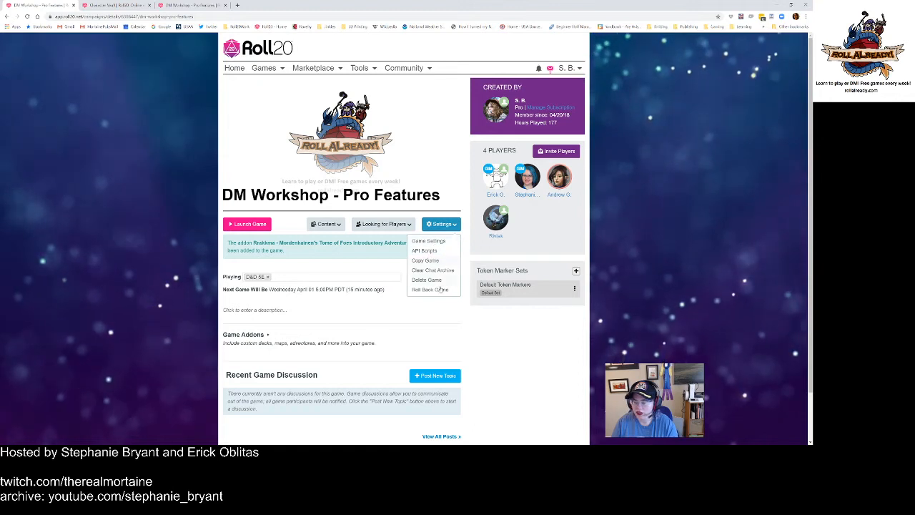
click(426, 251)
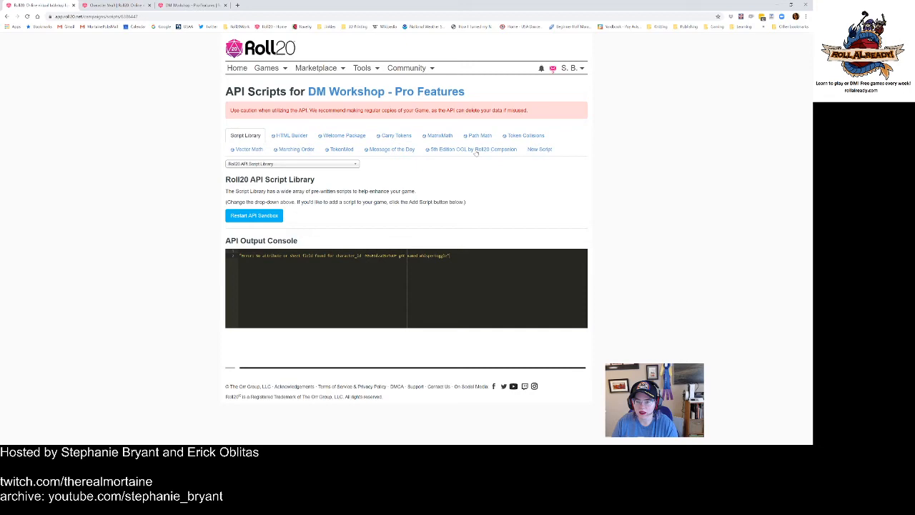
Step: Review the API commands and options of the 5th Edition OGL by Roll20 Companion script
click(474, 150)
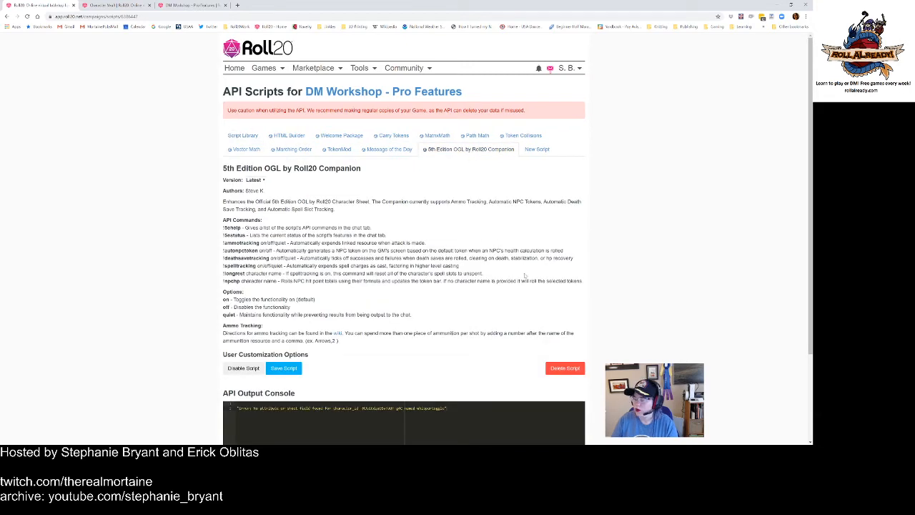
scroll(525, 276, down, 1)
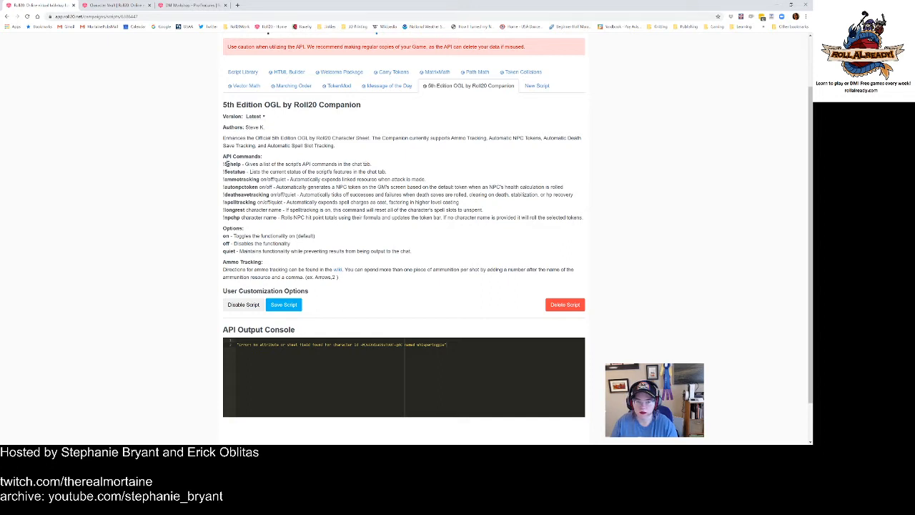
drag(224, 164, 376, 230)
click(417, 254)
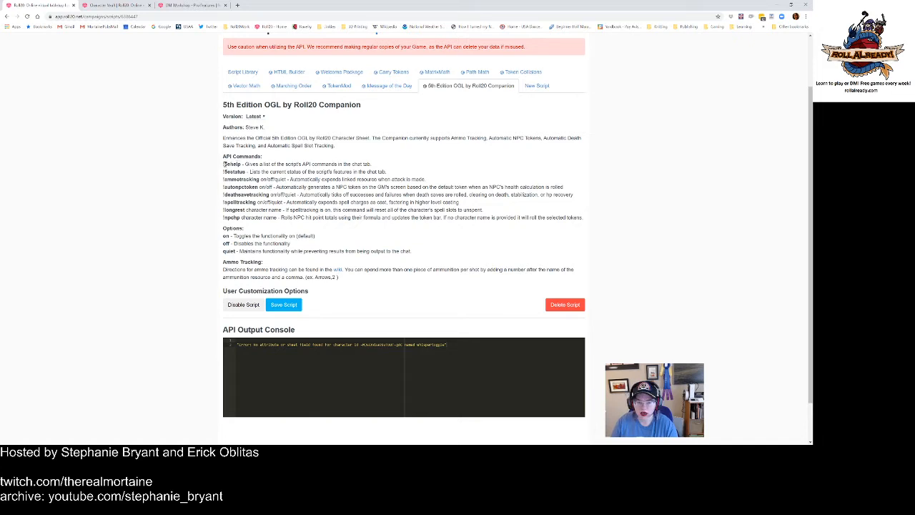
Step: Copy the !5ehelp command from the script description, return to the game, and send it in the chat
drag(223, 165, 242, 164)
click(241, 165)
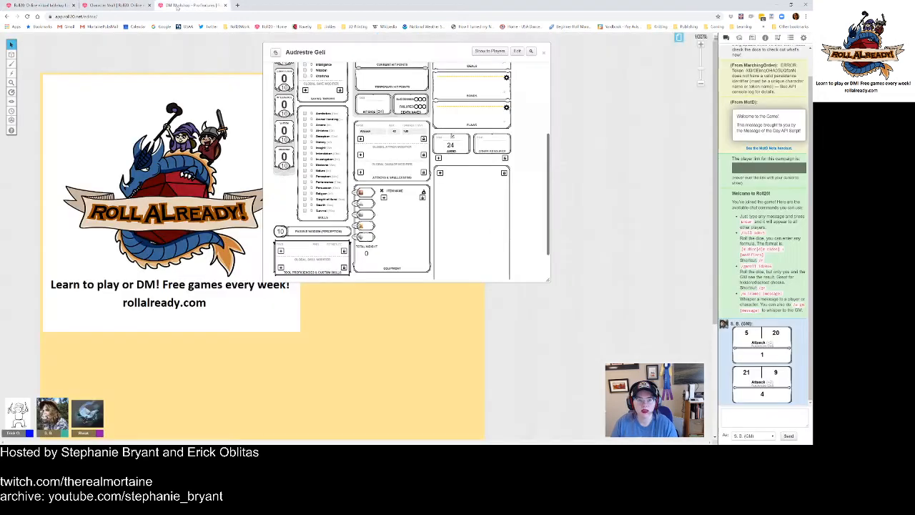
click(177, 7)
click(742, 413)
text(!5ehelp)
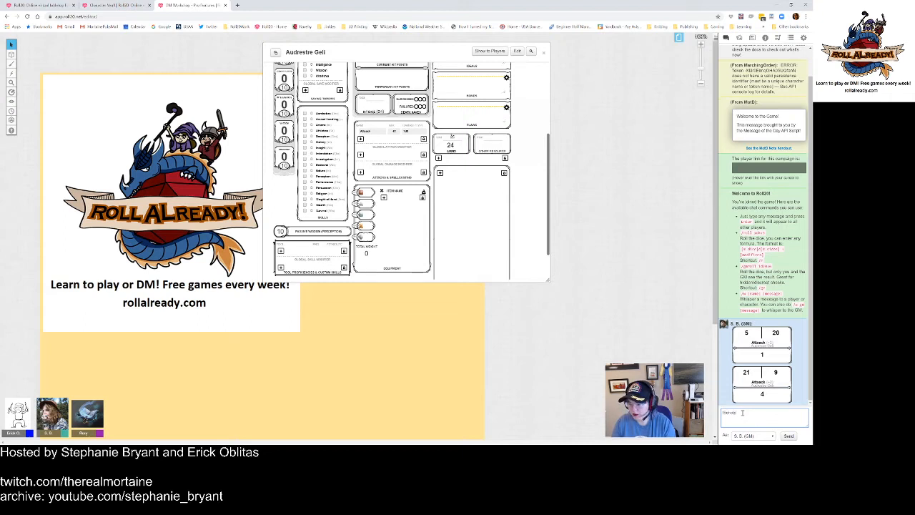
key(Return)
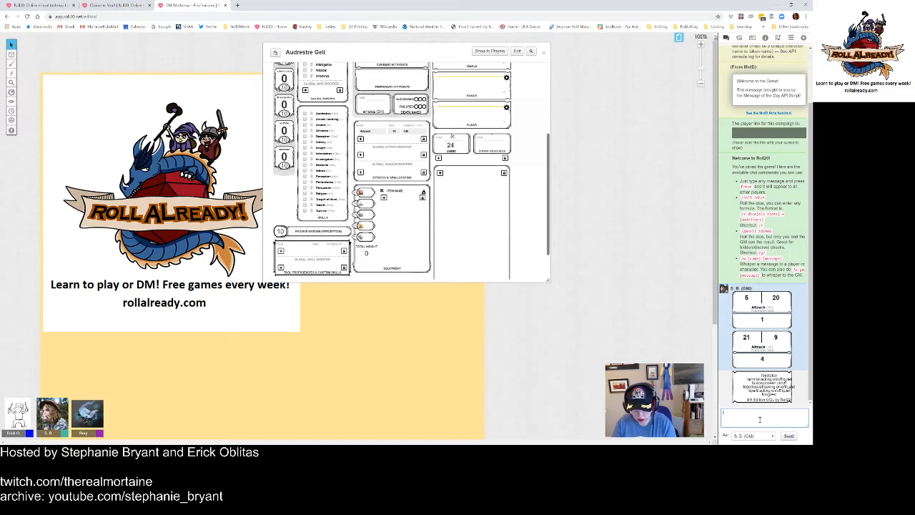
Step: Enable death save tracking by sending !deathsavetracking on in the chat, and roll a death save from the character sheet
text(athtracking on)
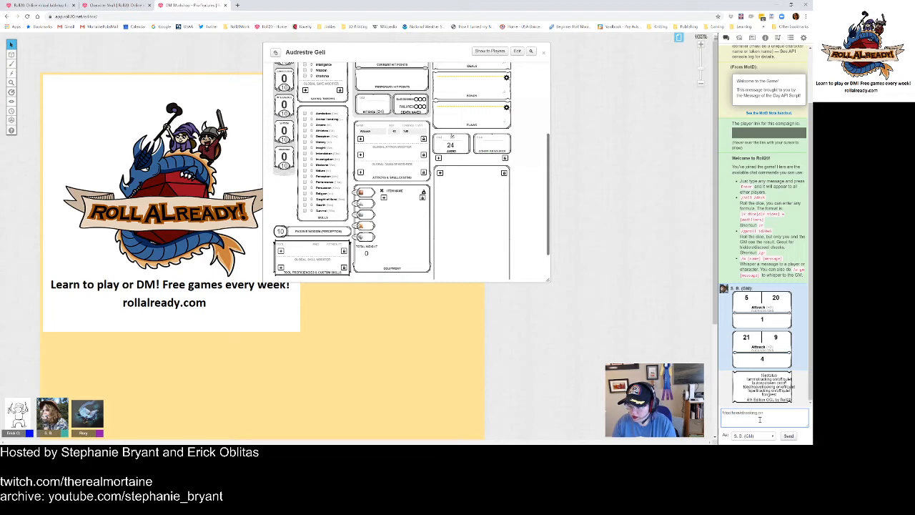
key(Return)
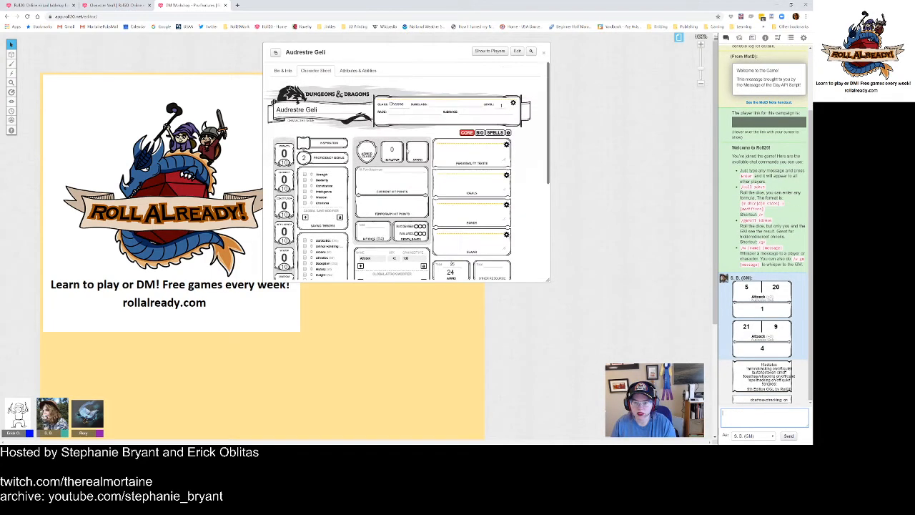
click(409, 240)
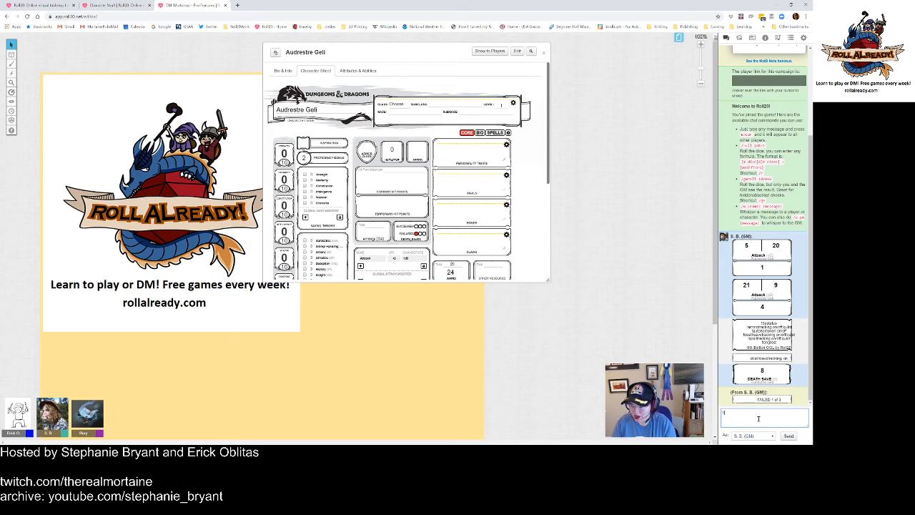
Step: Try the !longrest command in the chat, and enable spell tracking with !spelltracking on
key(Return)
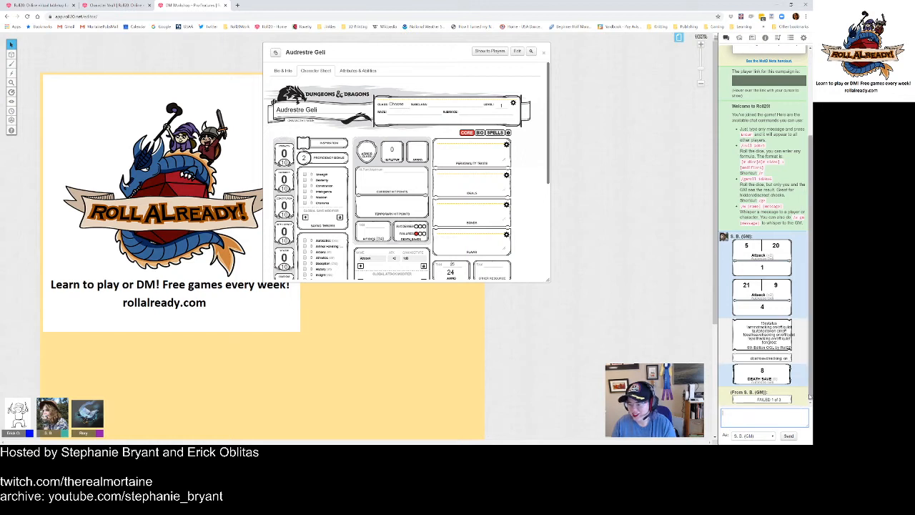
key(Up)
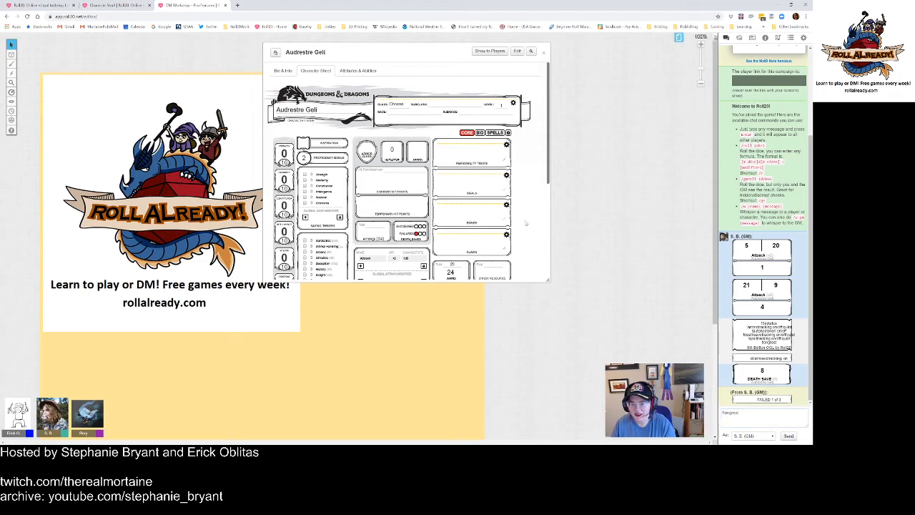
scroll(536, 226, down, 3)
click(742, 422)
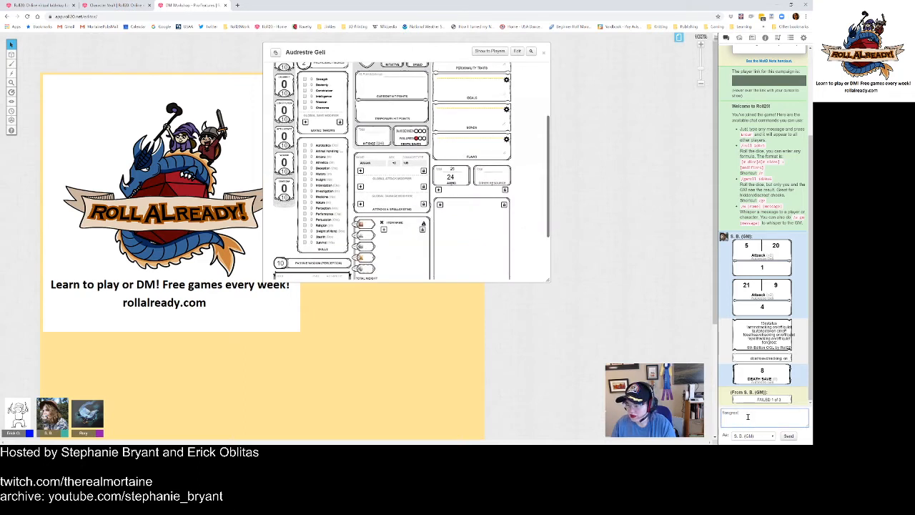
key(Return)
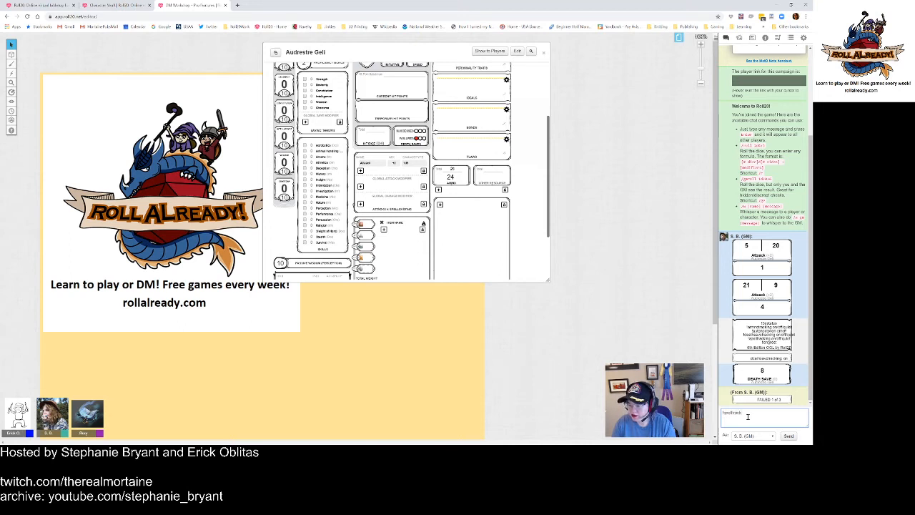
key(Return)
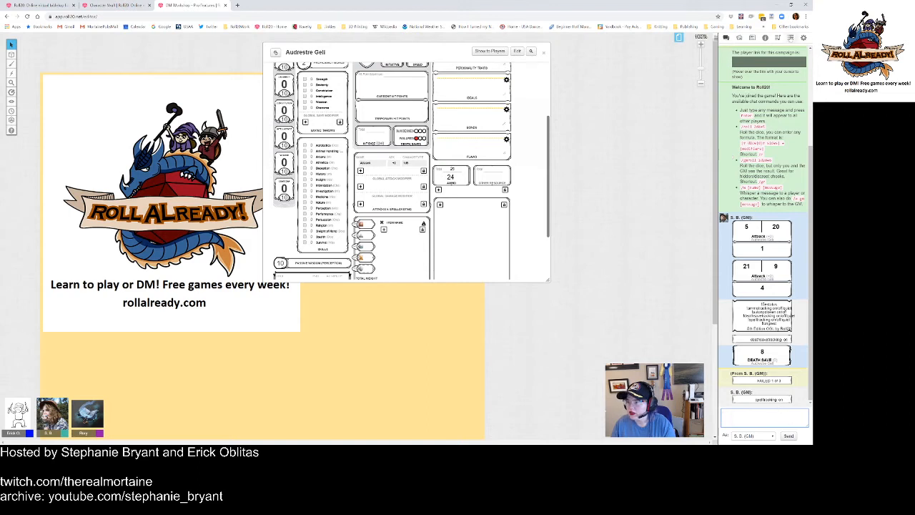
Step: Add the Acid Splash spell from the compendium's Spells category to the character, and display the sheet's spells page
click(803, 37)
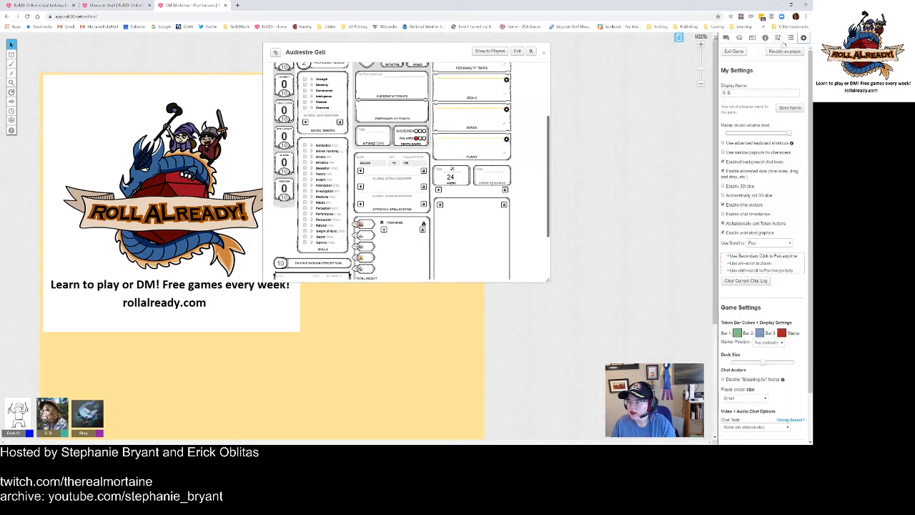
click(764, 38)
click(731, 285)
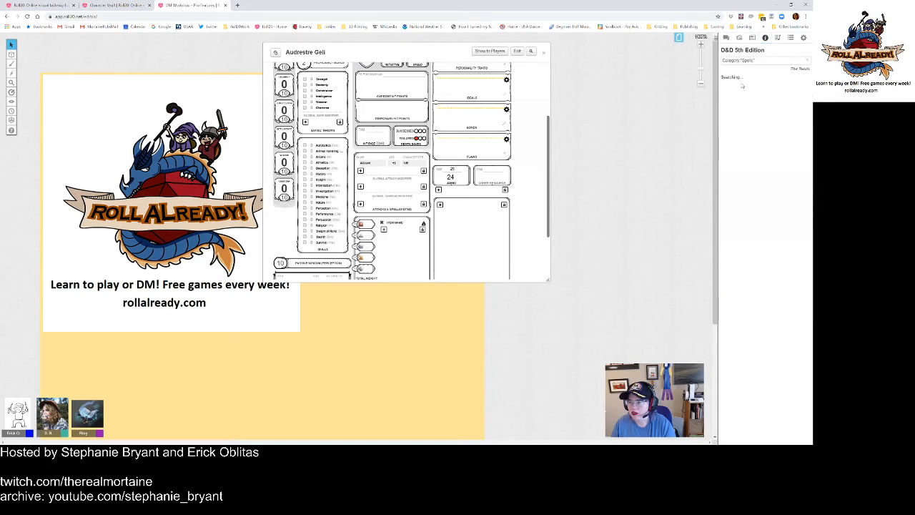
drag(744, 95, 491, 135)
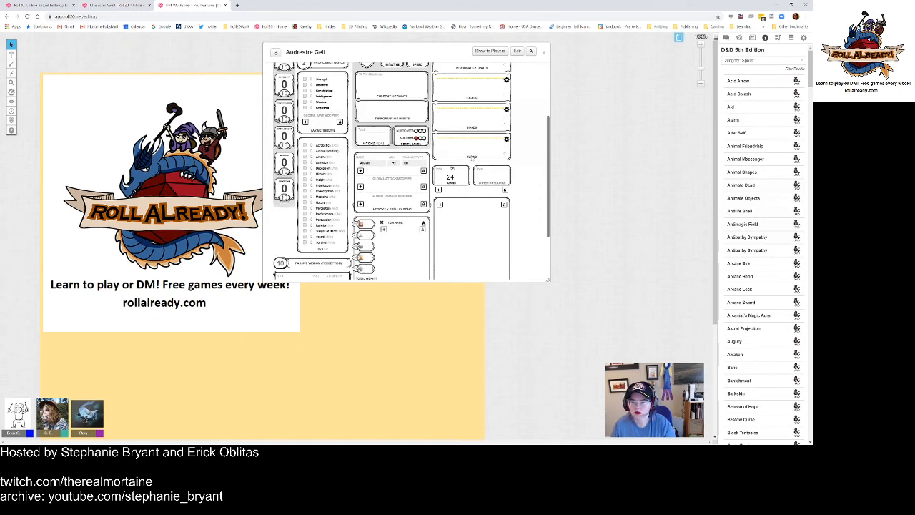
click(499, 133)
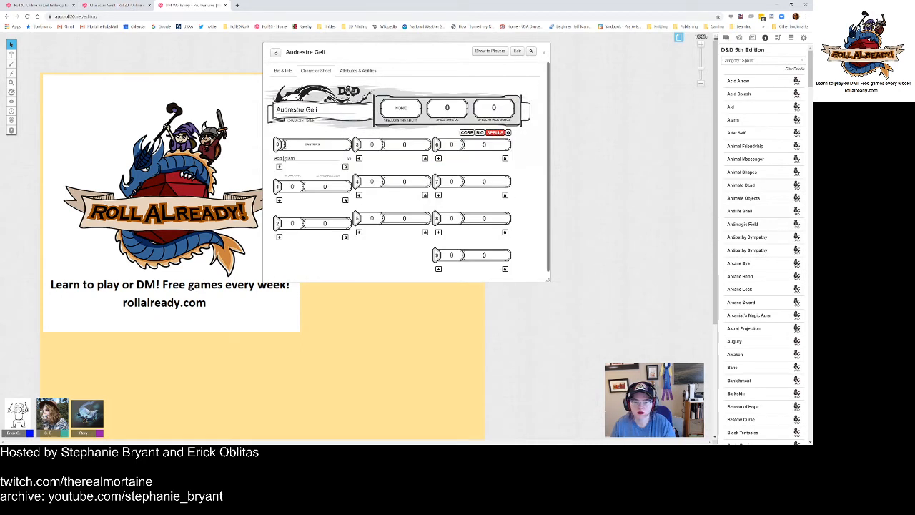
Step: Cast Acid Splash from the attacks list on the character's core page with the chat in view
click(727, 37)
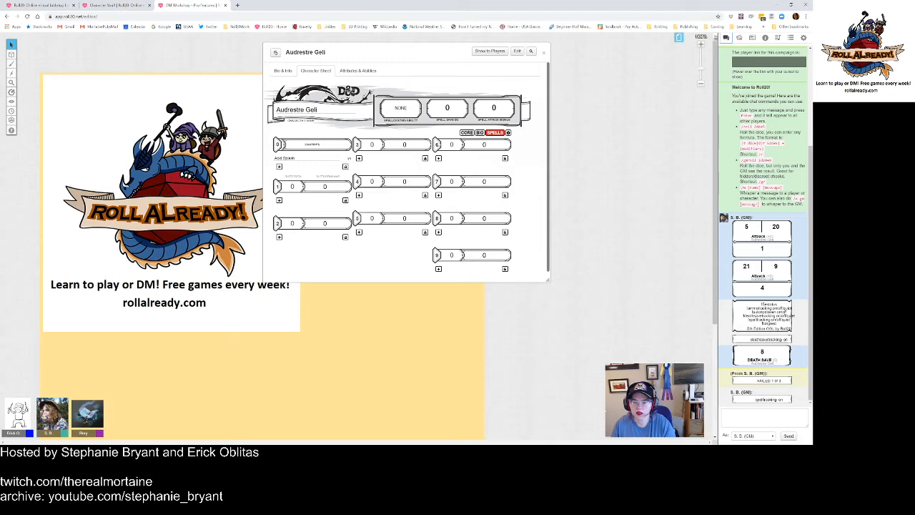
click(466, 132)
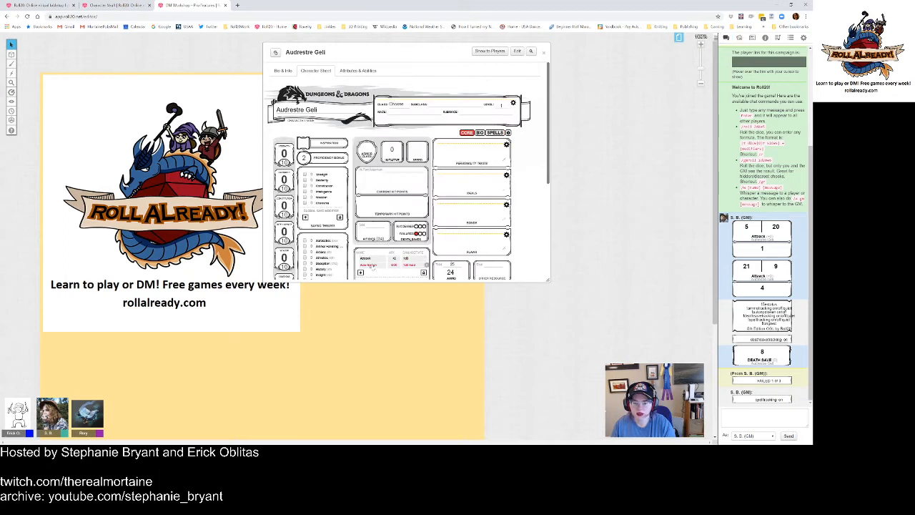
click(372, 264)
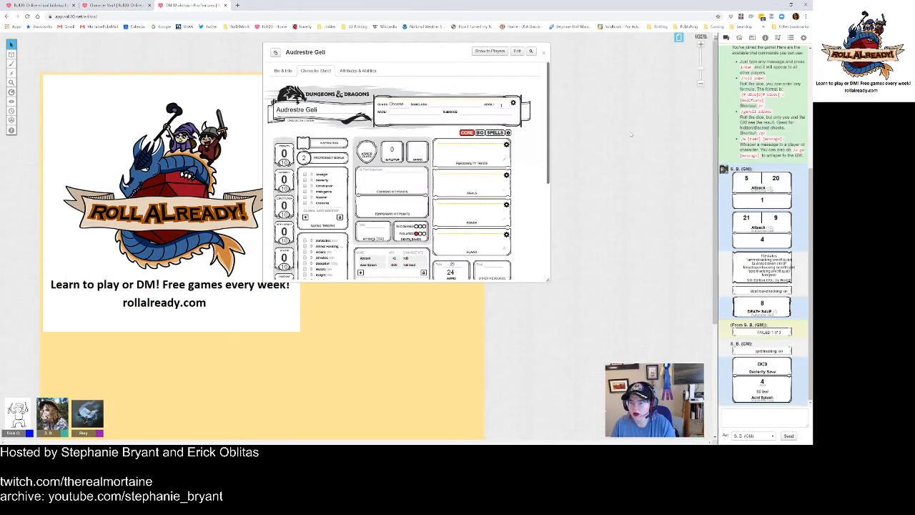
Step: Add the Animal Friendship spell from the compendium to the character, and start a level 1 cast of it but cancel
click(764, 38)
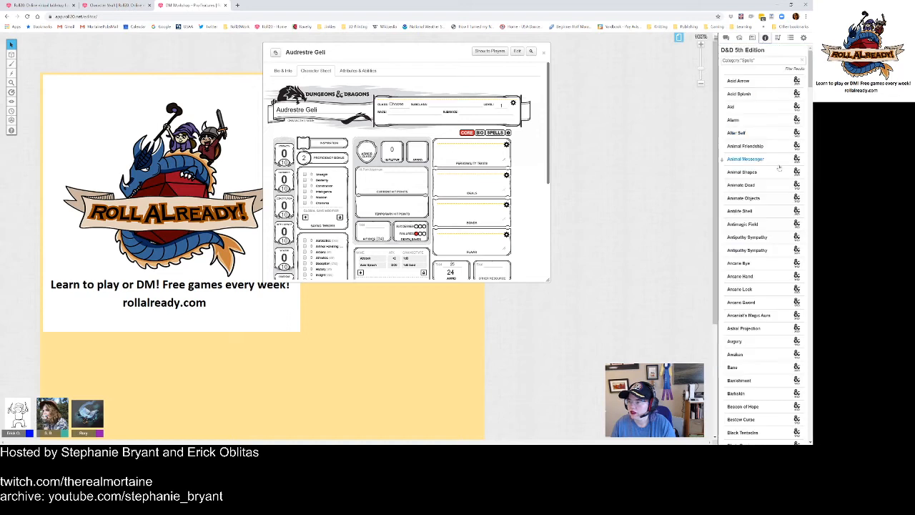
drag(752, 150, 401, 215)
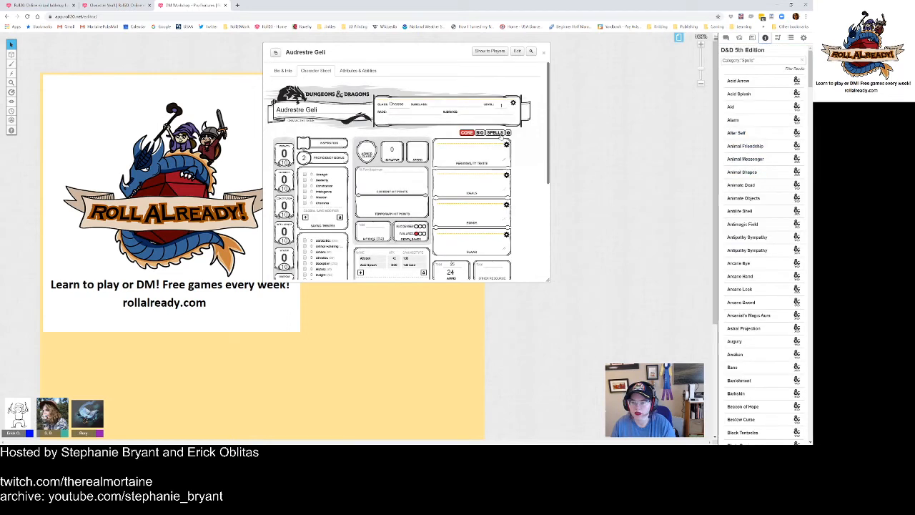
click(495, 133)
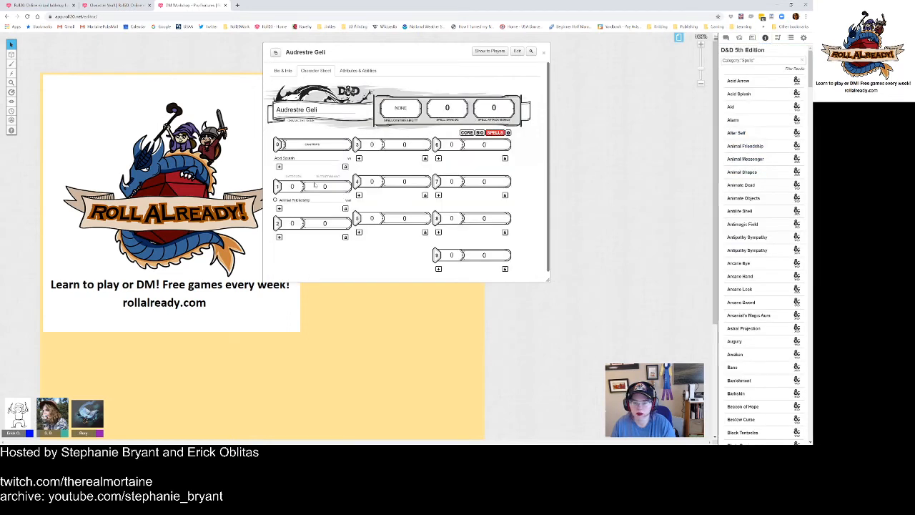
click(296, 200)
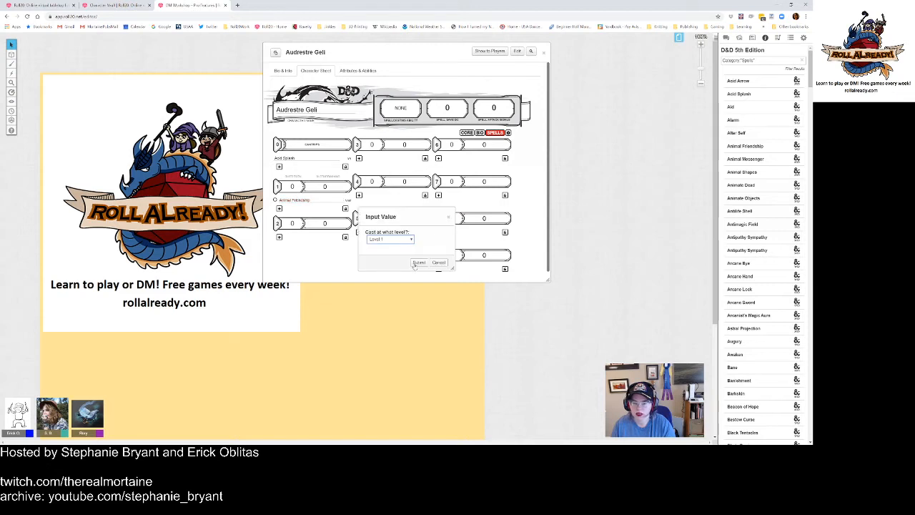
click(441, 263)
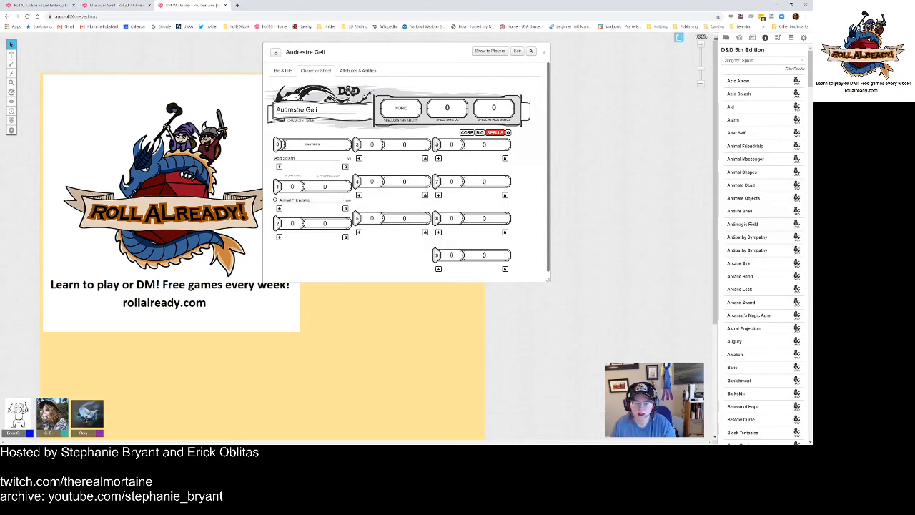
Step: Set the level 1 spell slot modifier to 2 in the character sheet's settings, and return to the spells page
click(467, 133)
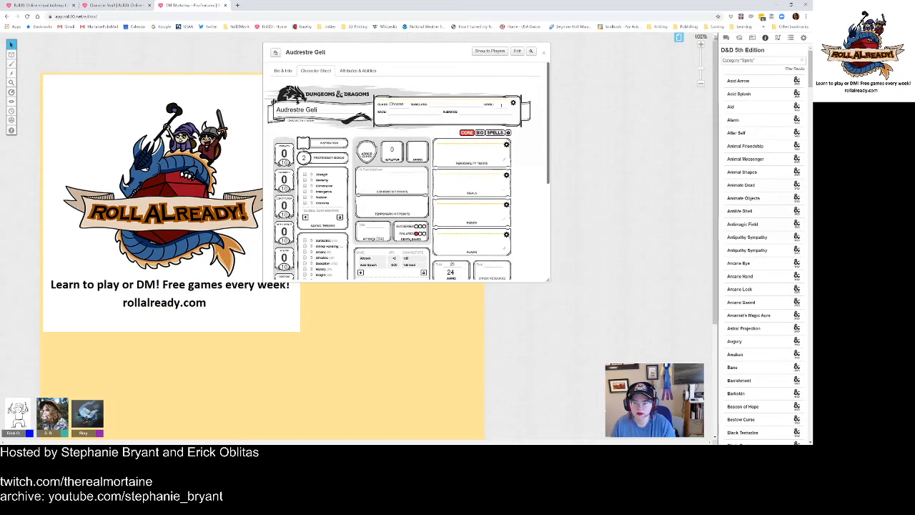
scroll(401, 201, down, 3)
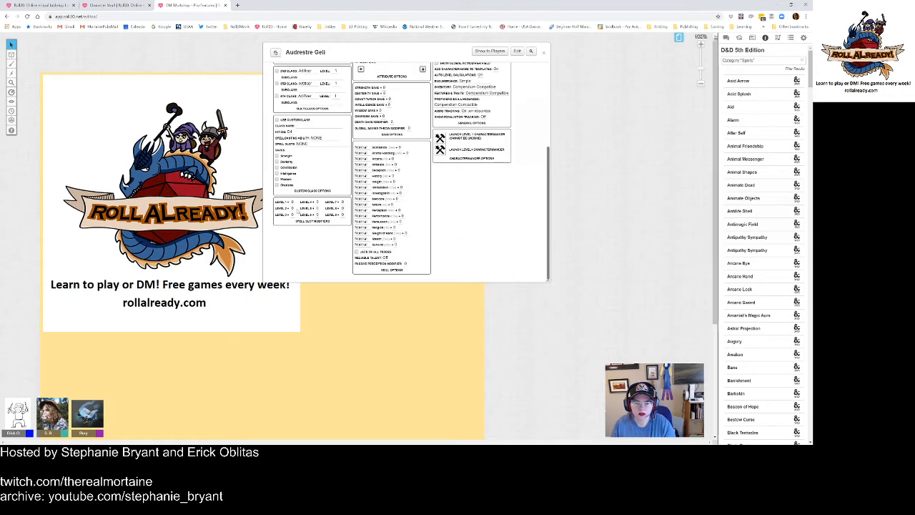
scroll(503, 105, up, 3)
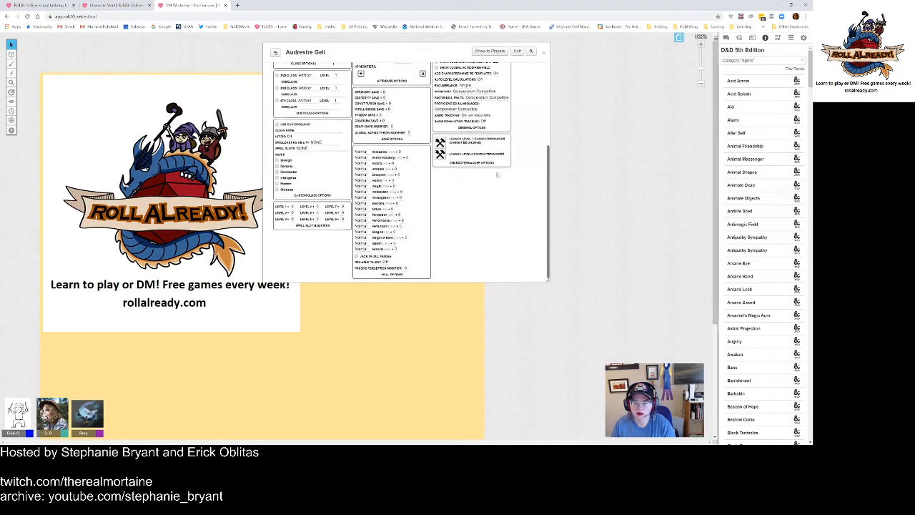
click(494, 132)
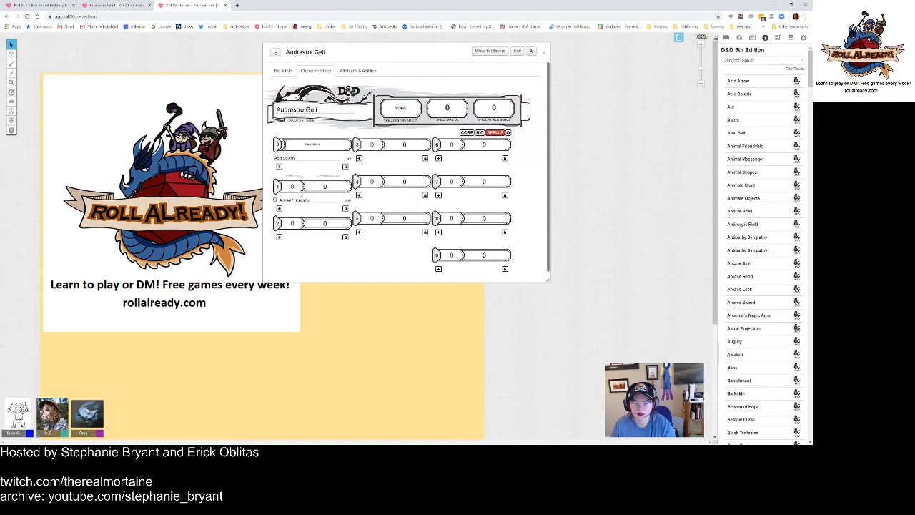
Step: Search the compendium for wizard, and apply the Wizard class to the character
click(508, 133)
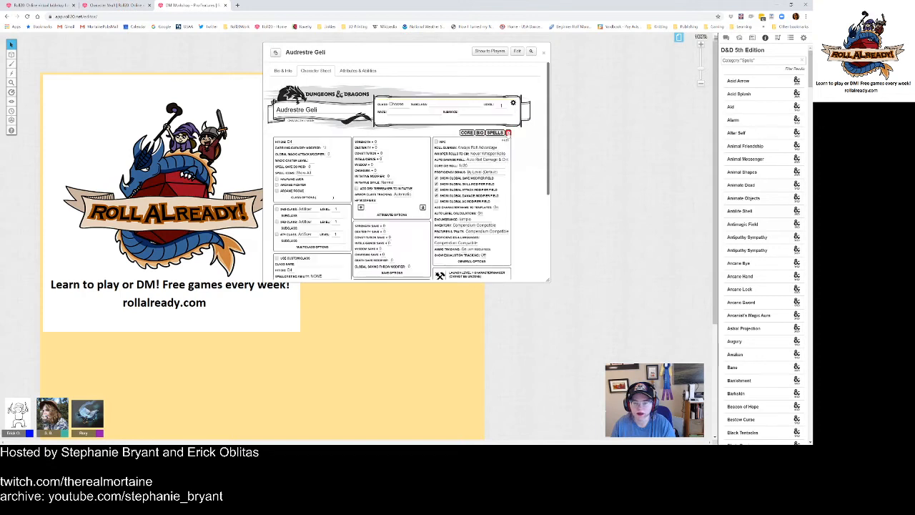
drag(760, 60, 658, 44)
text(wizard)
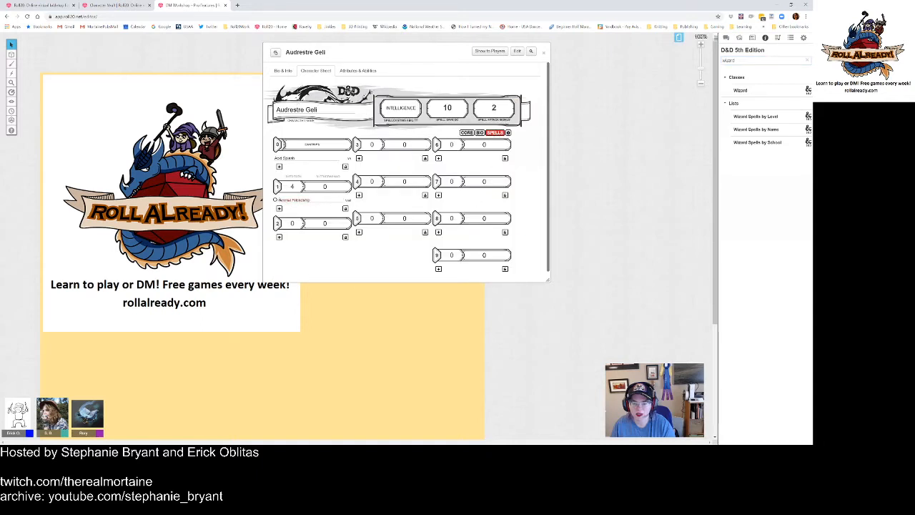
Step: Raise the remaining level 1 spell slots to 4 on the character's spells page
click(336, 184)
click(335, 185)
click(335, 185)
click(335, 184)
Step: Cast Animal Friendship at level 1 with the chat in view
click(303, 201)
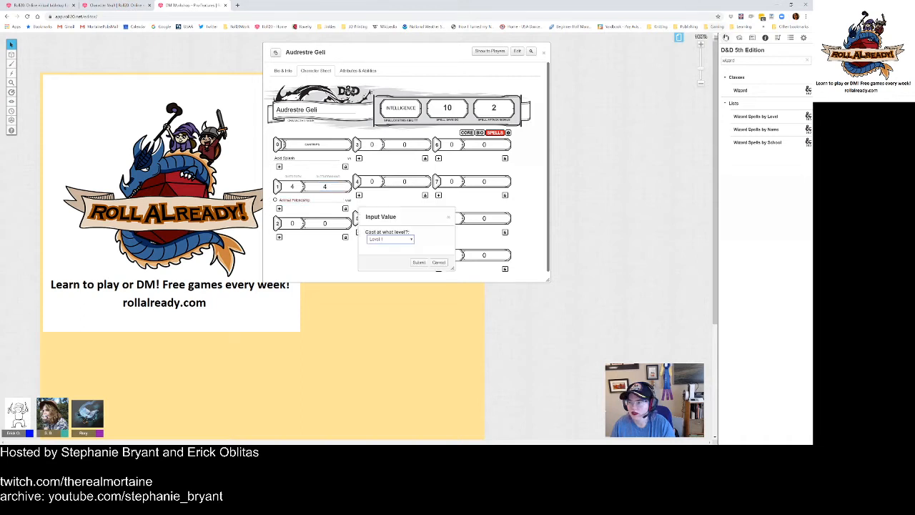
click(726, 38)
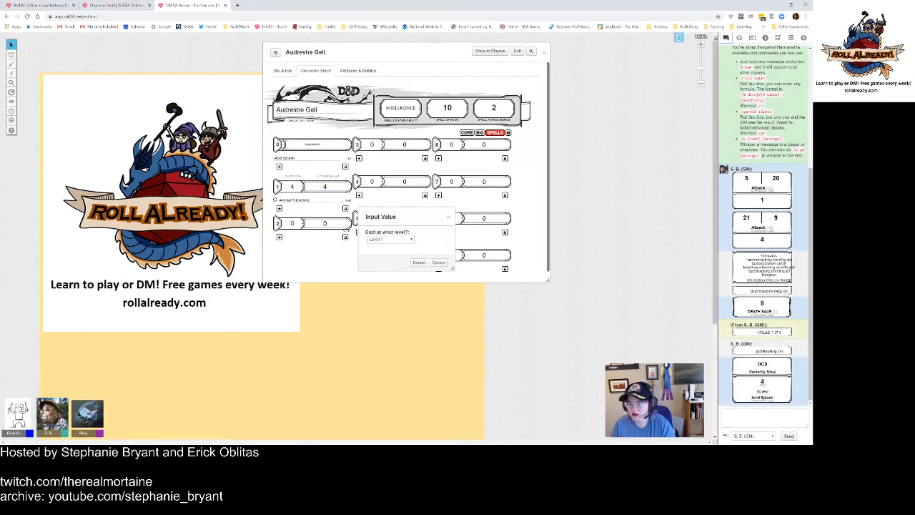
click(425, 263)
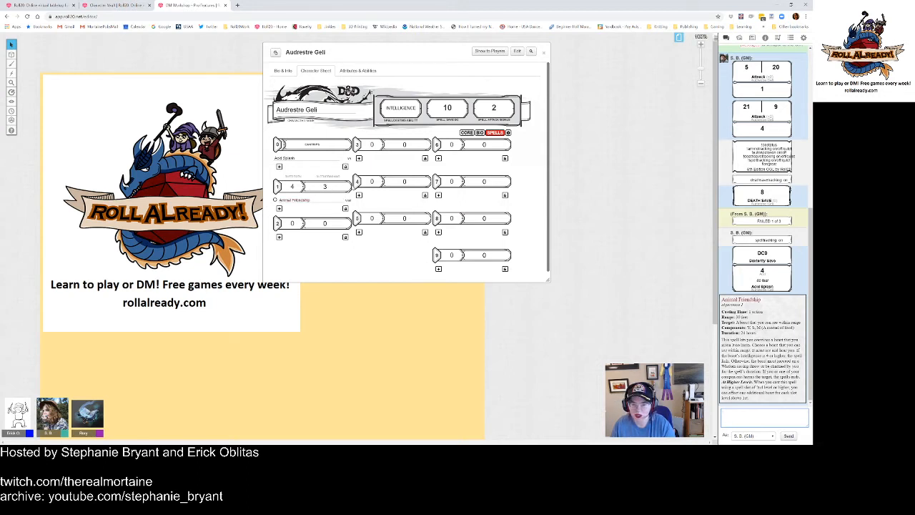
Step: Review the class resources and features on the character's core page, and close the sheet
click(465, 133)
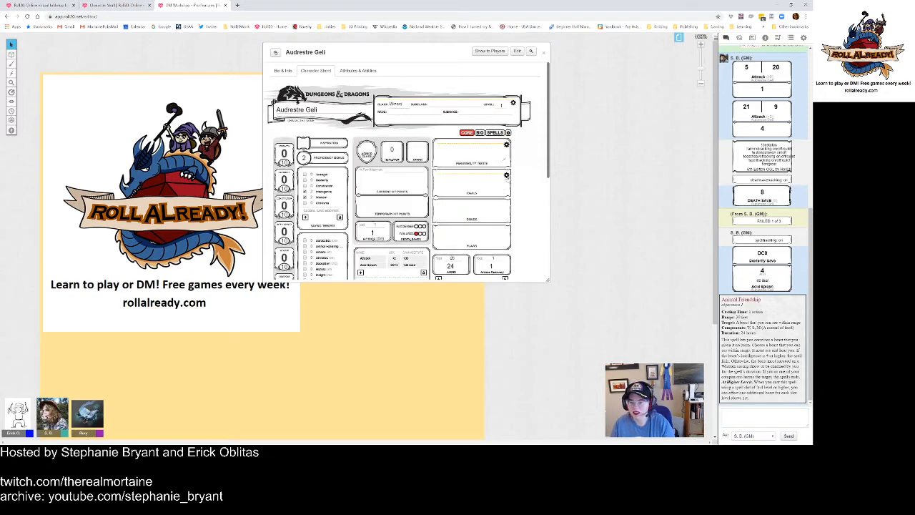
scroll(521, 220, down, 2)
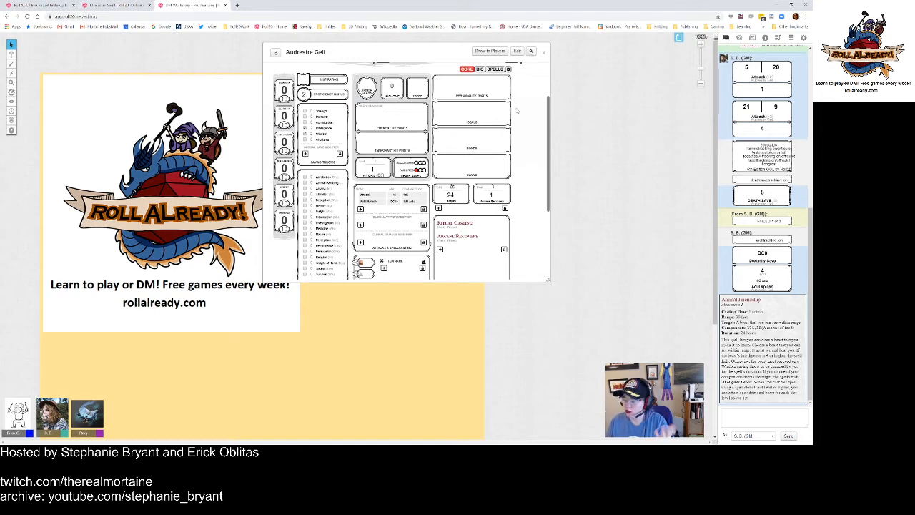
click(543, 52)
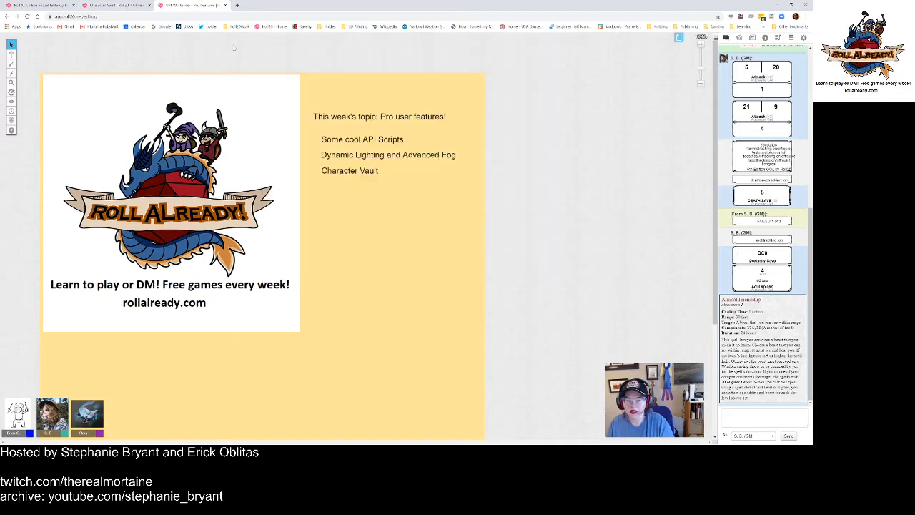
Step: Return to the game's API Scripts page and close the Character Vault browser tab
click(114, 5)
click(35, 5)
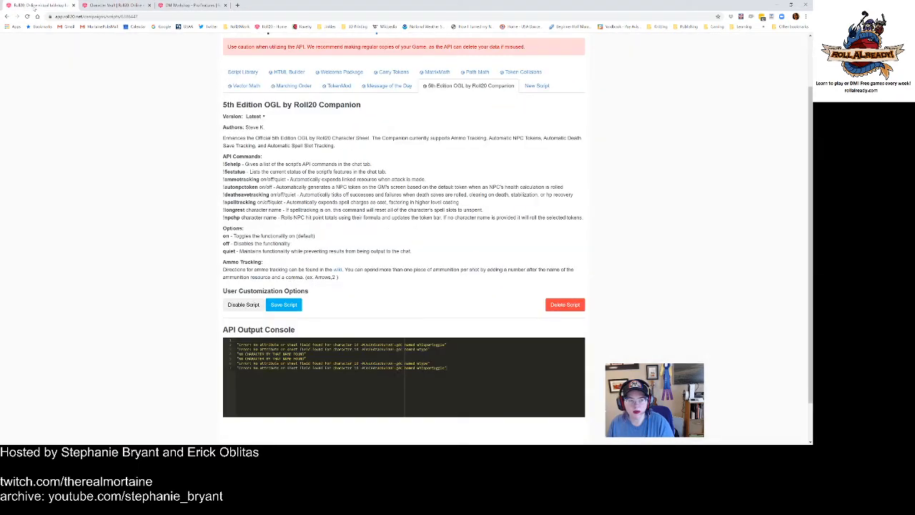
click(149, 5)
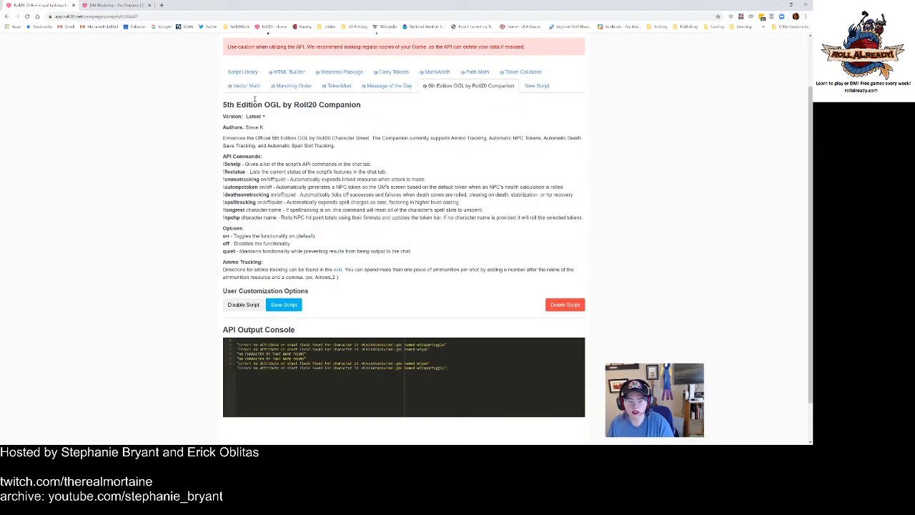
scroll(309, 231, down, 1)
scroll(350, 181, up, 2)
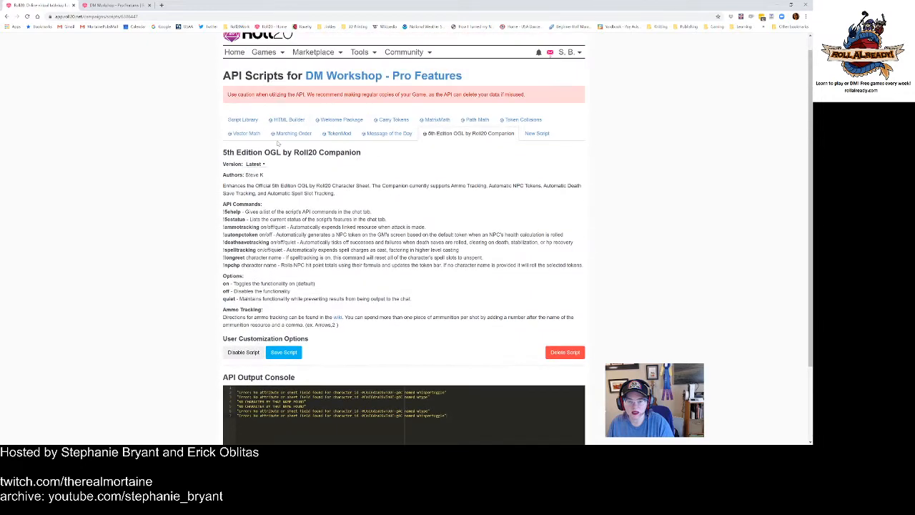
Step: Browse the available scripts in the Roll20 API Script Library from start to end
click(243, 120)
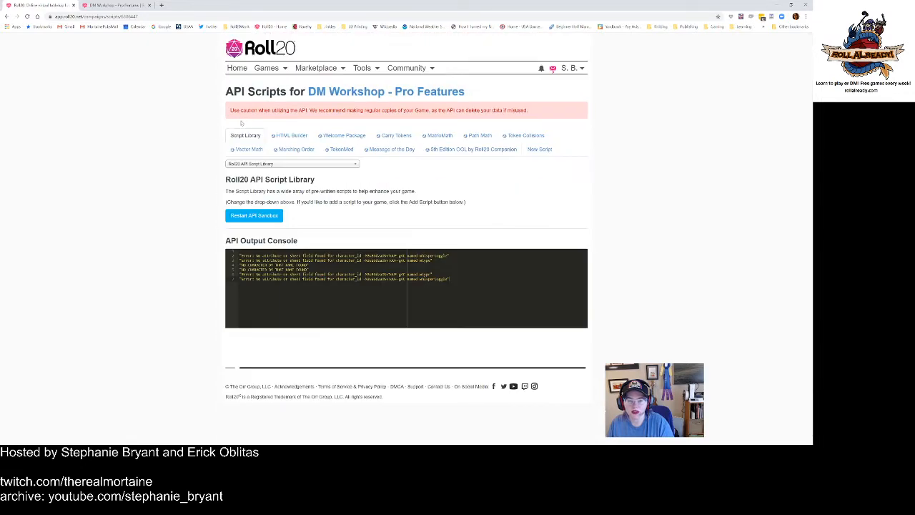
click(281, 163)
scroll(299, 229, down, 1)
scroll(299, 232, down, 12)
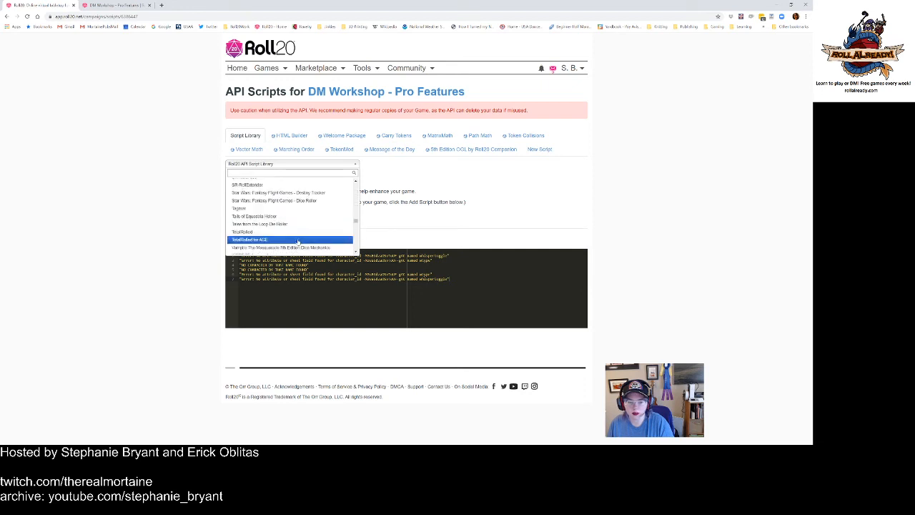
scroll(298, 242, up, 3)
scroll(295, 243, down, 1)
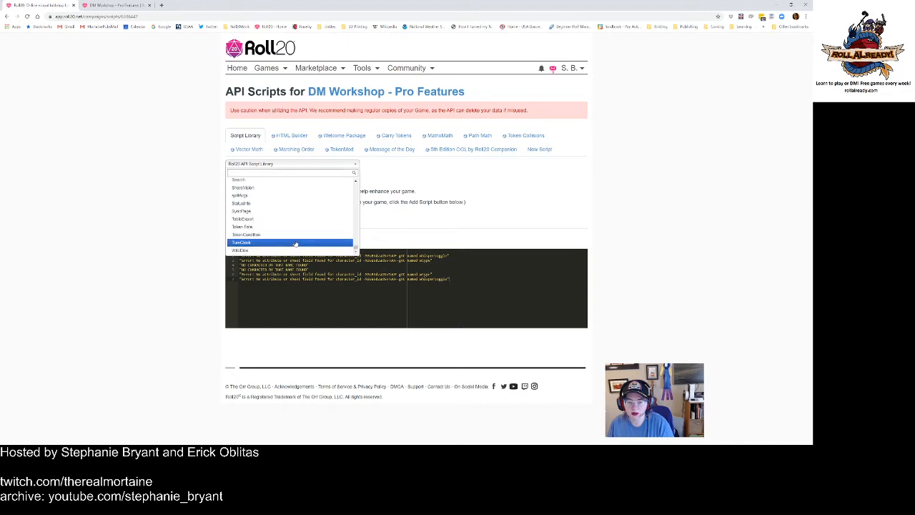
click(392, 202)
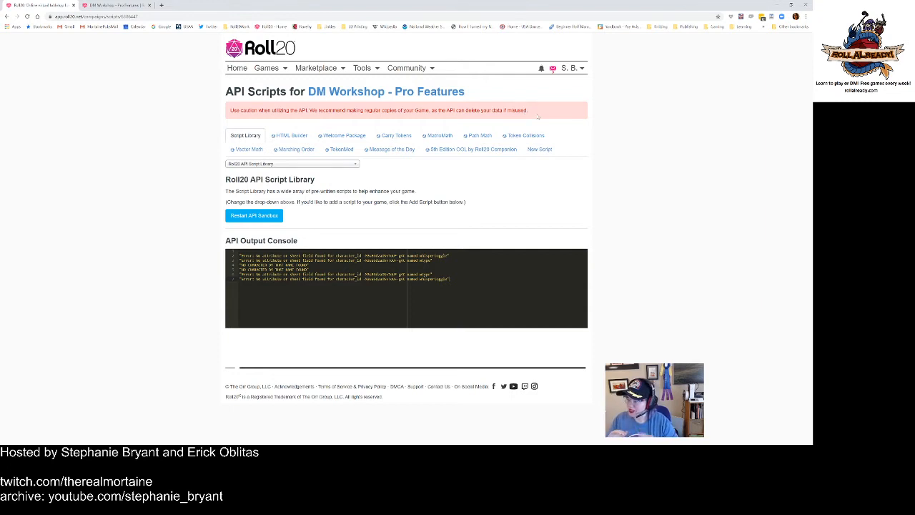
Step: Review the TokenMod and Message of the Day script pages, and find the Message of the Day whisper in the game chat
click(343, 150)
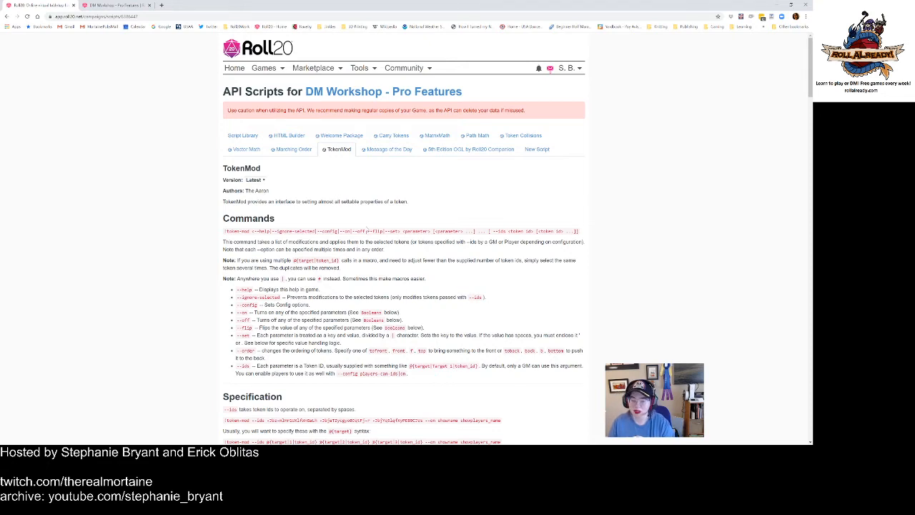
click(393, 151)
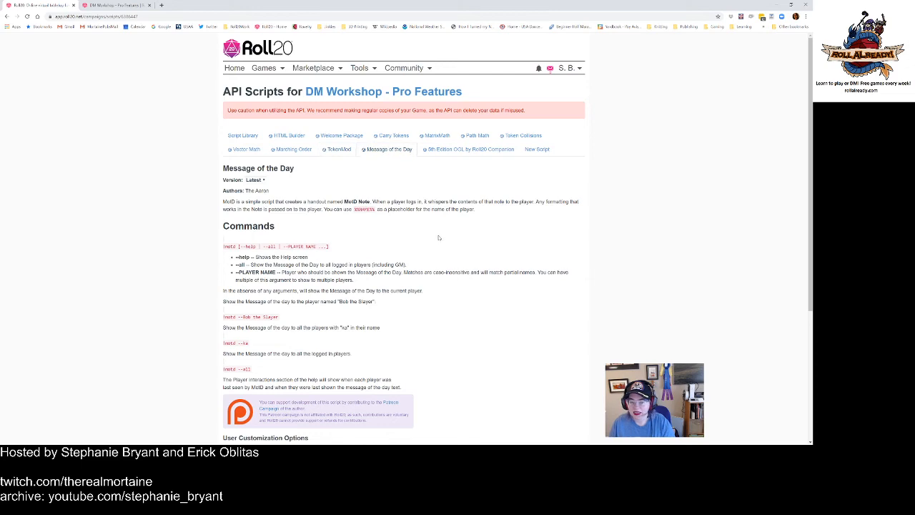
click(40, 5)
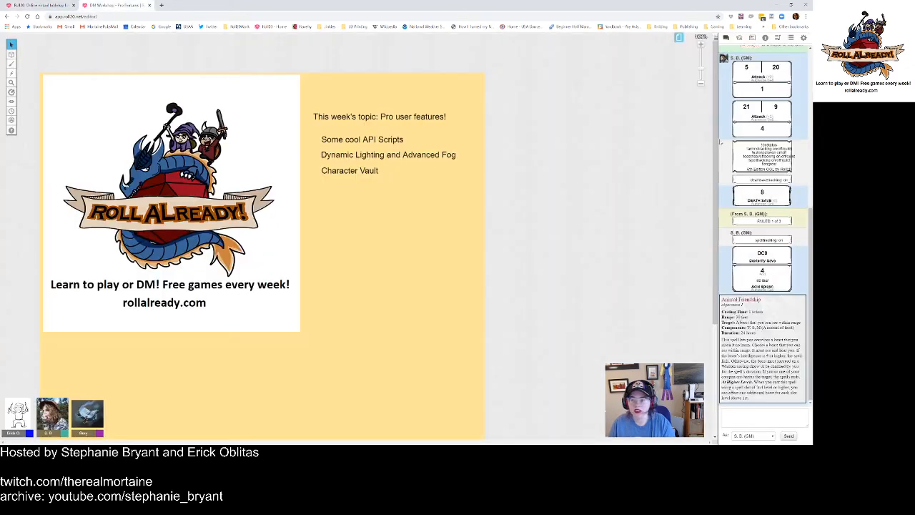
scroll(776, 114, up, 2)
scroll(776, 115, up, 2)
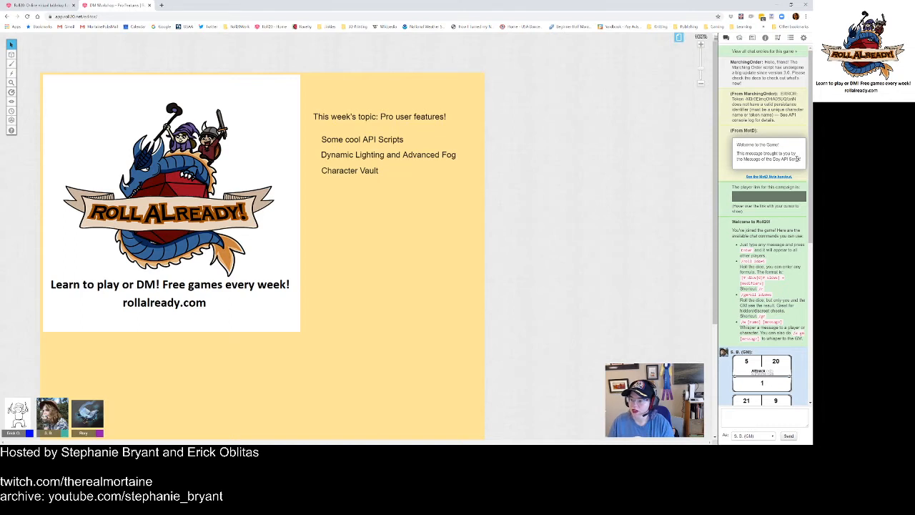
scroll(765, 294, down, 8)
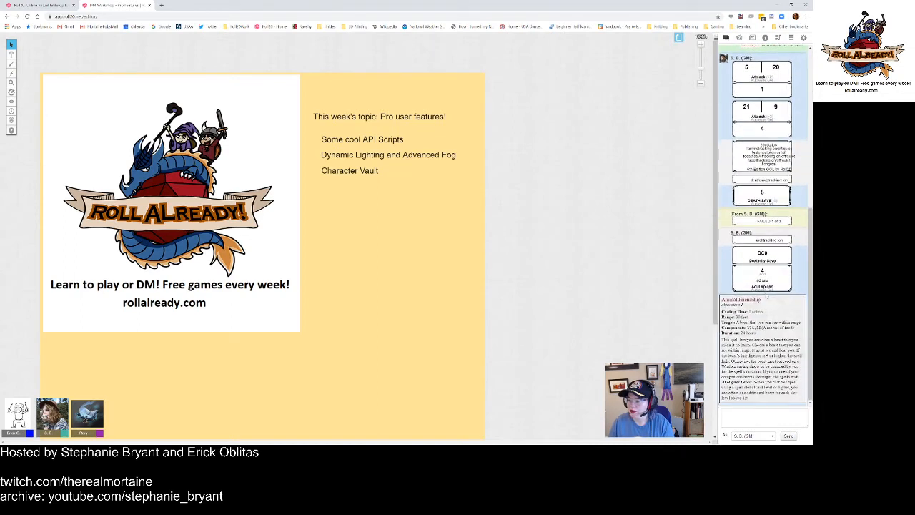
Step: Collapse the adventure folder in the journal, read the MotD Note handout, and compare it with the MotD whisper in the chat
click(752, 37)
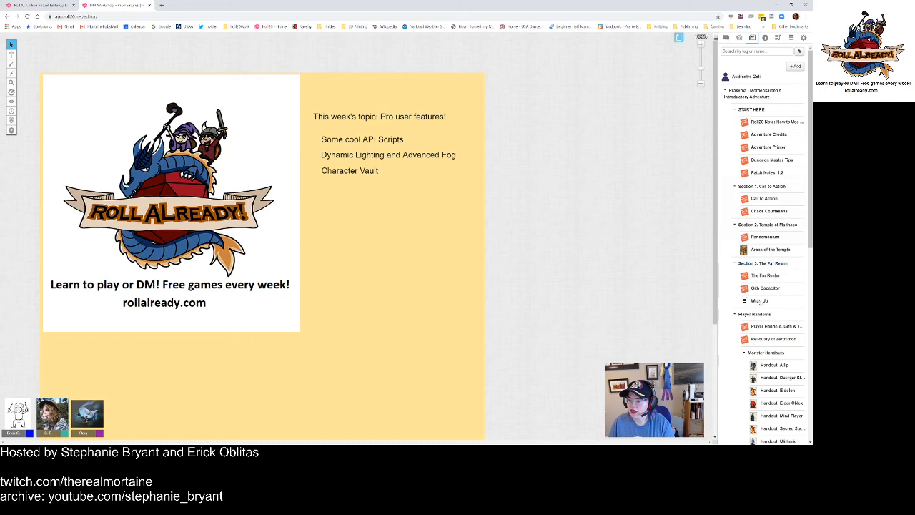
click(726, 92)
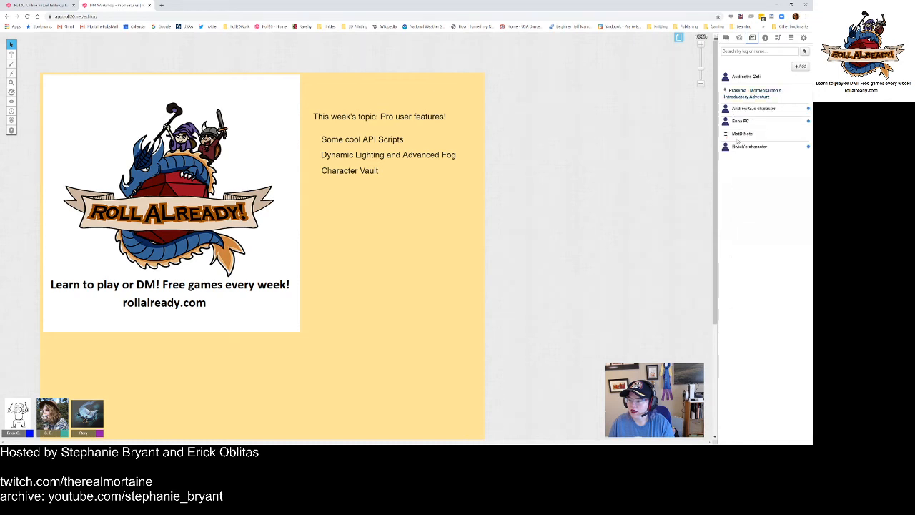
click(742, 134)
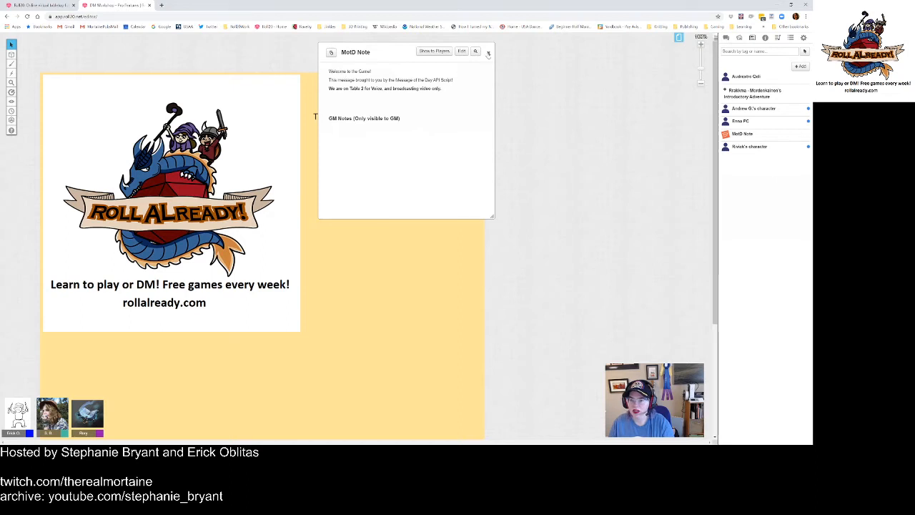
click(487, 52)
click(726, 37)
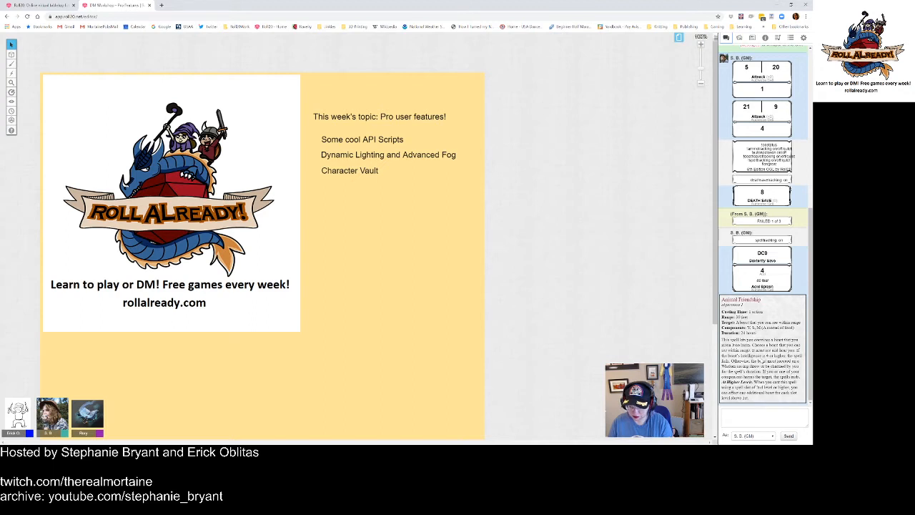
scroll(792, 170, up, 5)
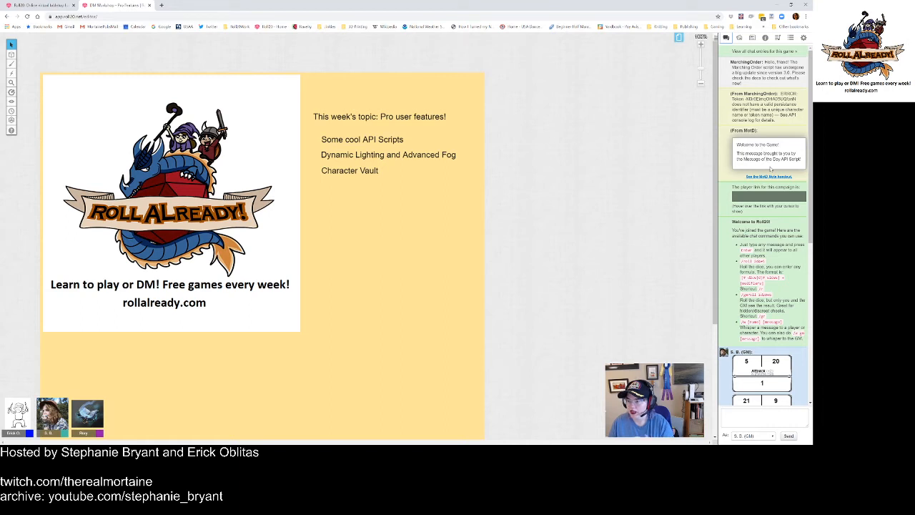
scroll(760, 155, down, 10)
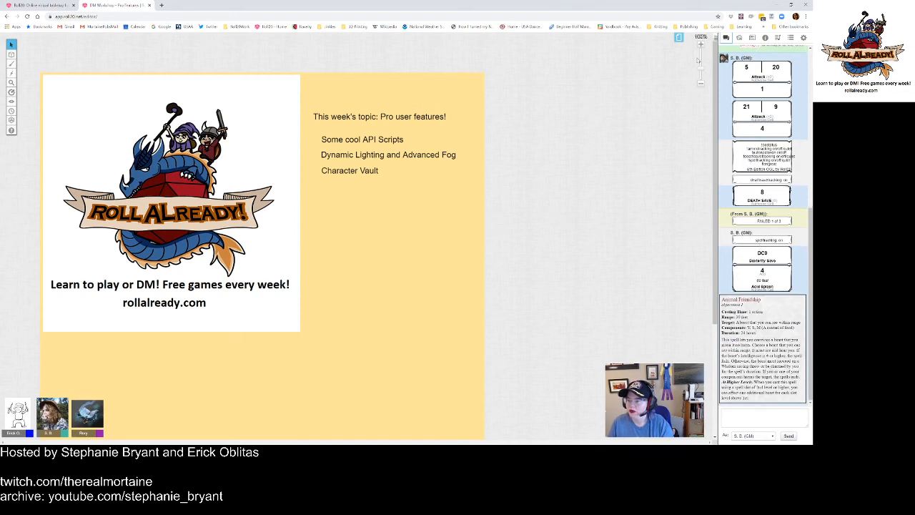
Step: Move the players' ribbon to the dungeon map page and open that page on the tabletop
click(678, 37)
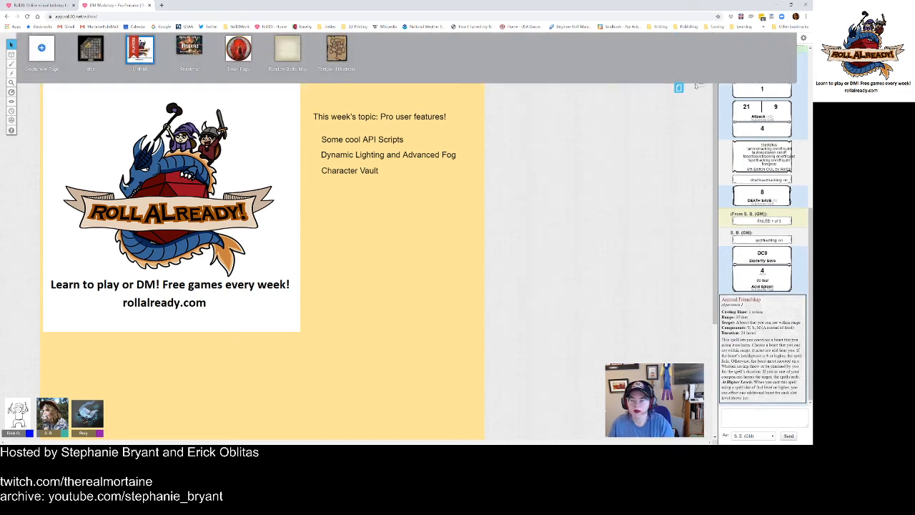
click(679, 88)
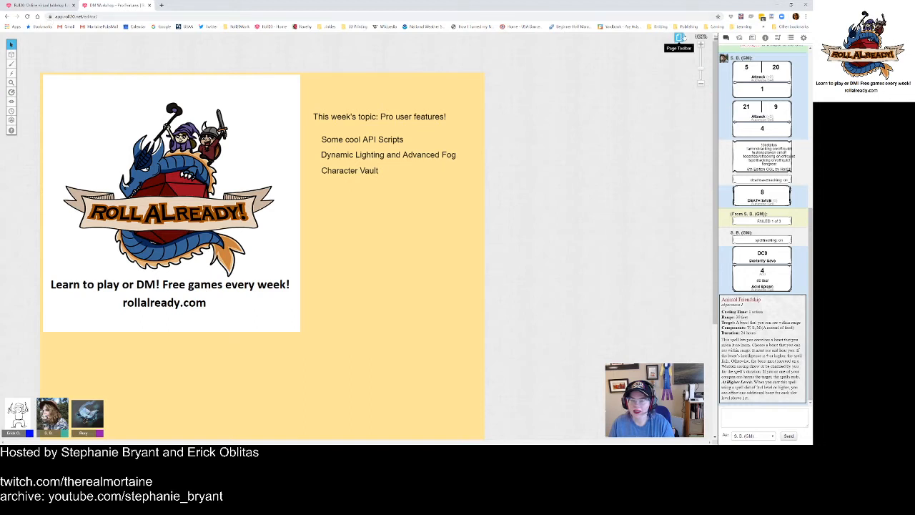
click(680, 37)
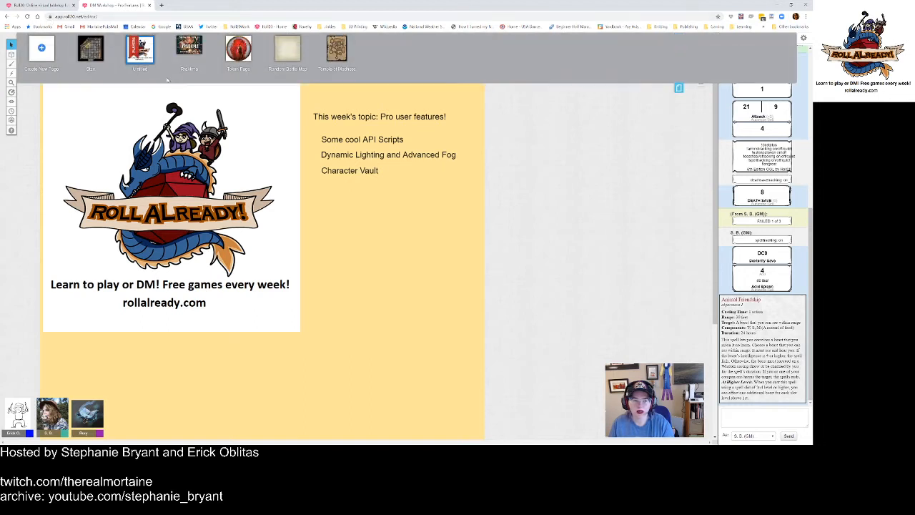
drag(134, 48, 90, 49)
click(90, 48)
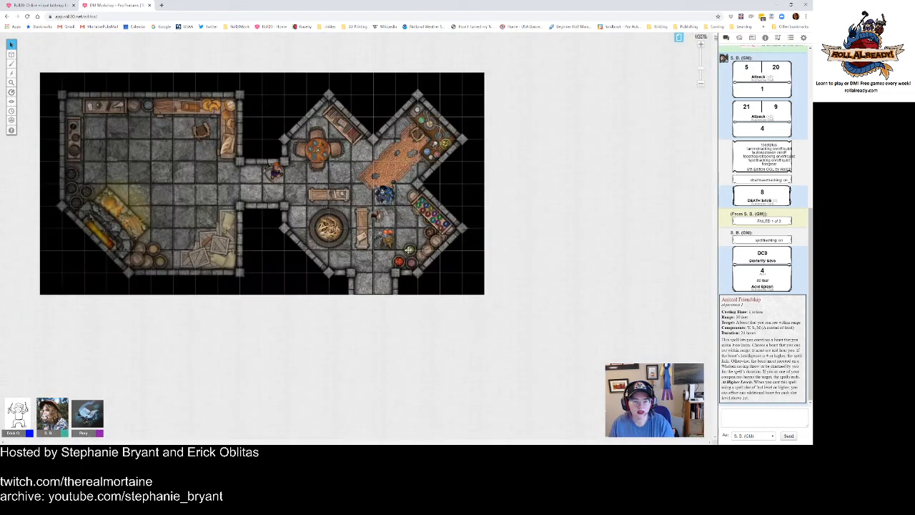
Step: Inspect the map tokens and check which character the token near the south entrance represents, leaving its settings unsaved
click(383, 242)
click(379, 192)
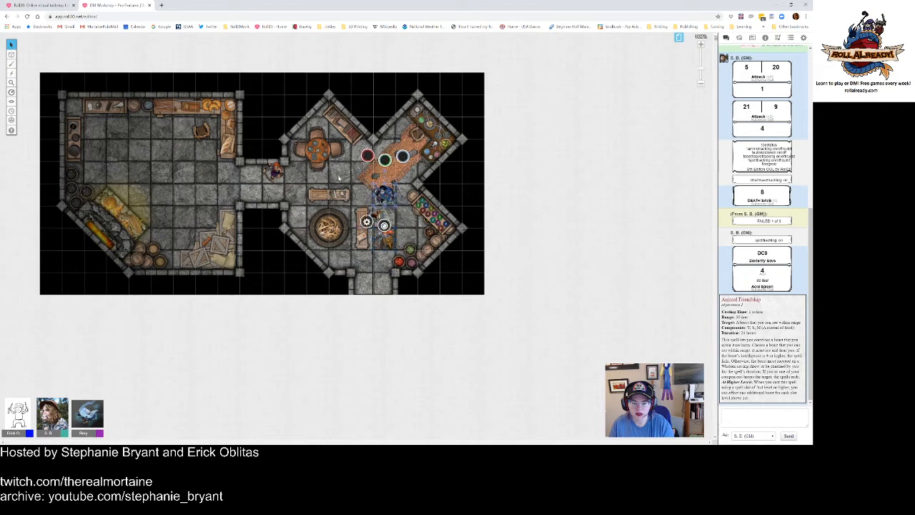
click(275, 171)
click(386, 239)
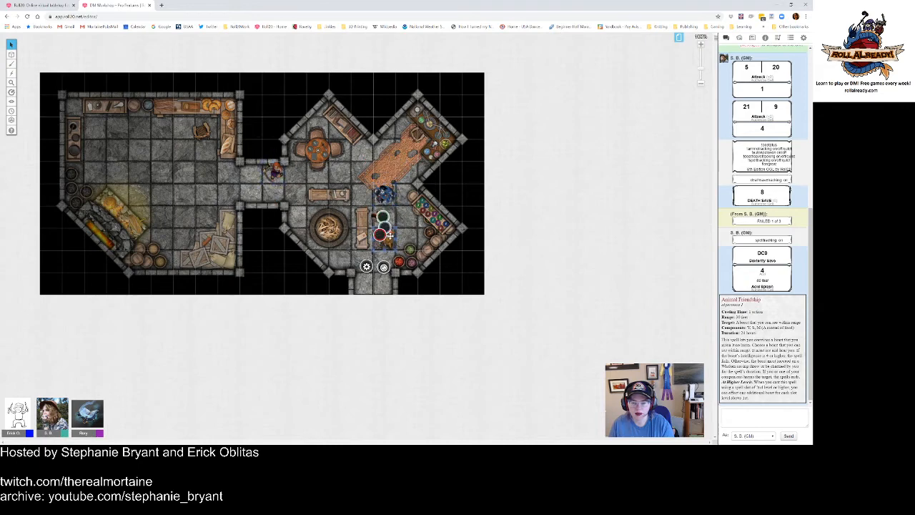
double_click(385, 235)
click(336, 93)
click(349, 170)
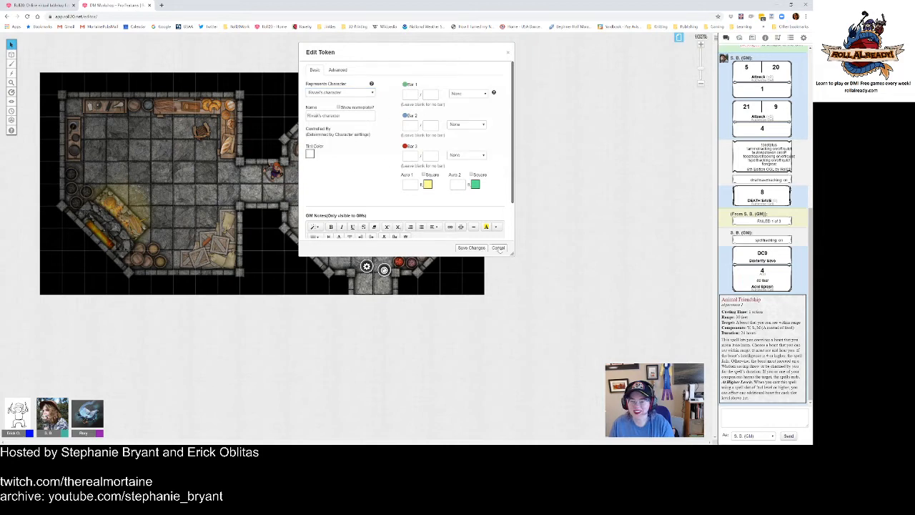
click(498, 248)
Step: Read the Welcome Package script's documentation on the API Scripts page
click(33, 6)
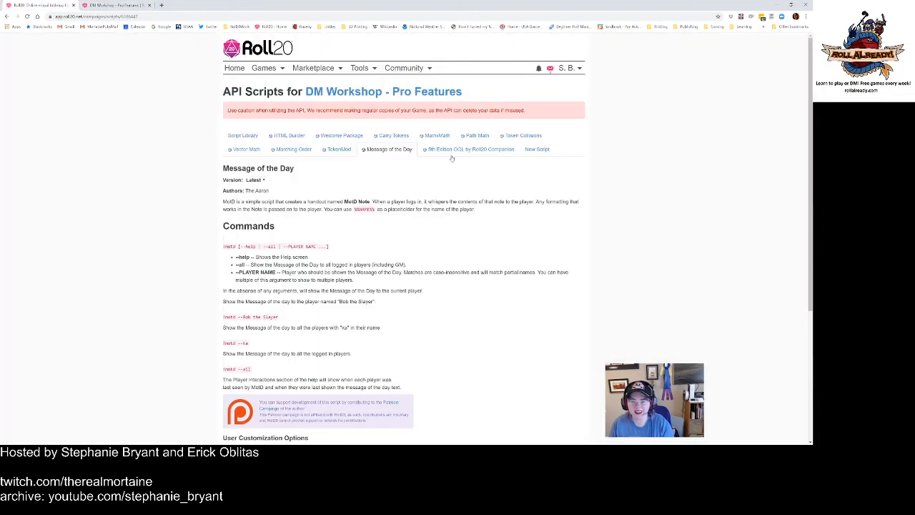
click(340, 137)
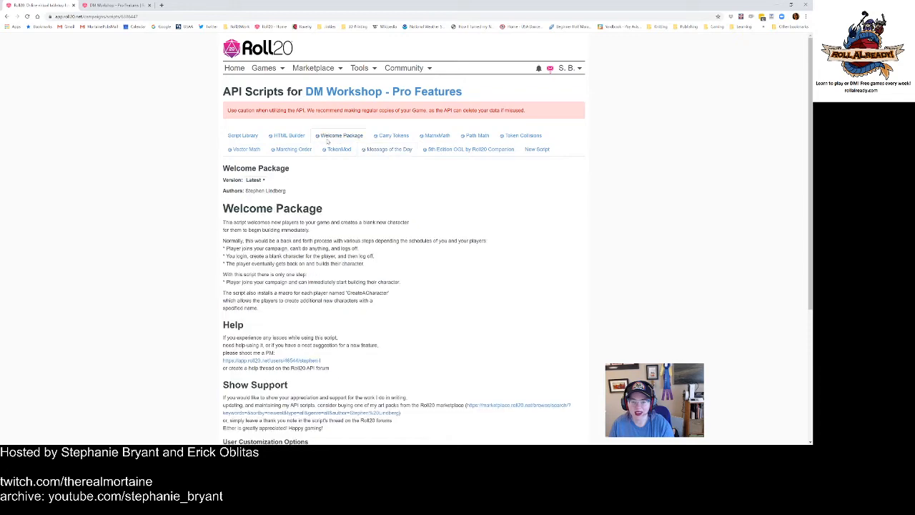
scroll(404, 268, down, 2)
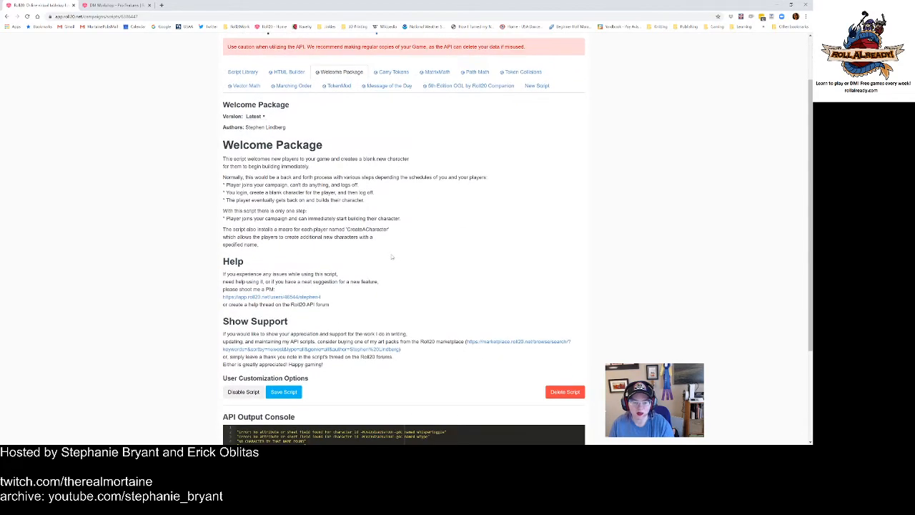
scroll(394, 257, down, 2)
Step: Back in the game, open the last player character in the journal, check who can edit and control it, and close it without changes
click(120, 5)
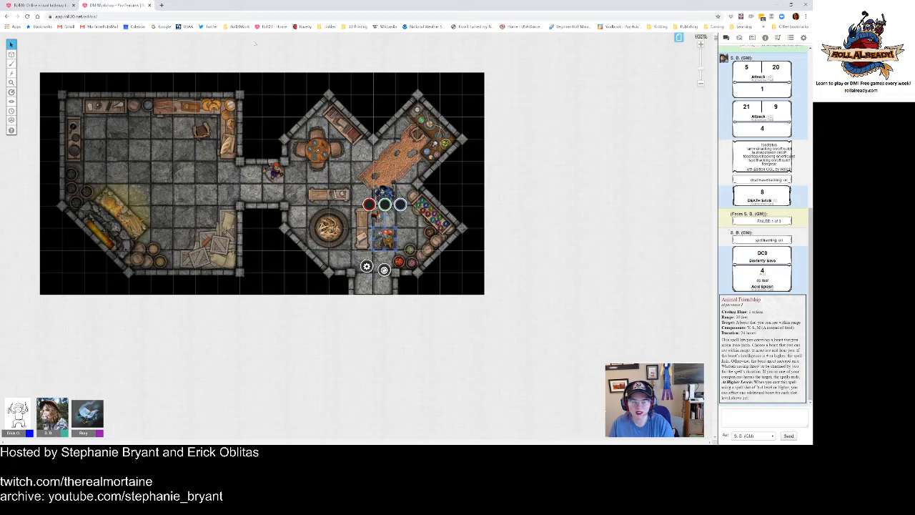
click(752, 37)
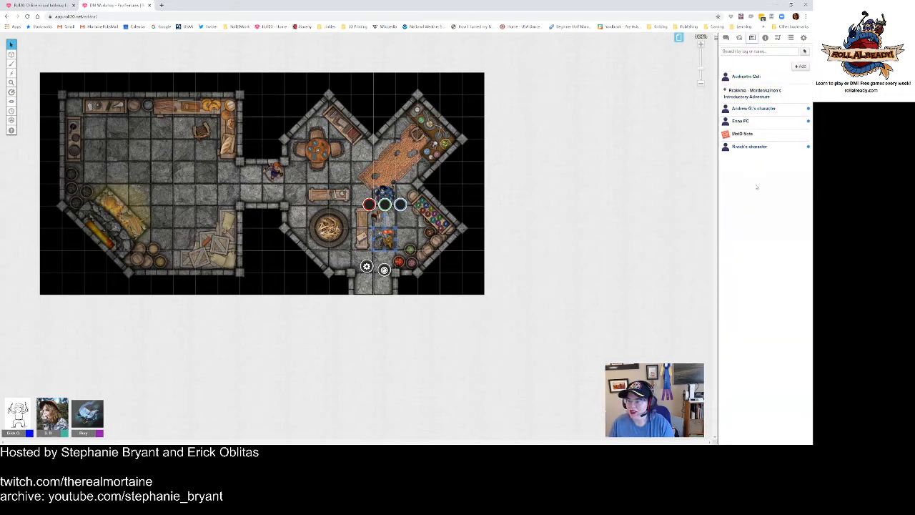
click(750, 147)
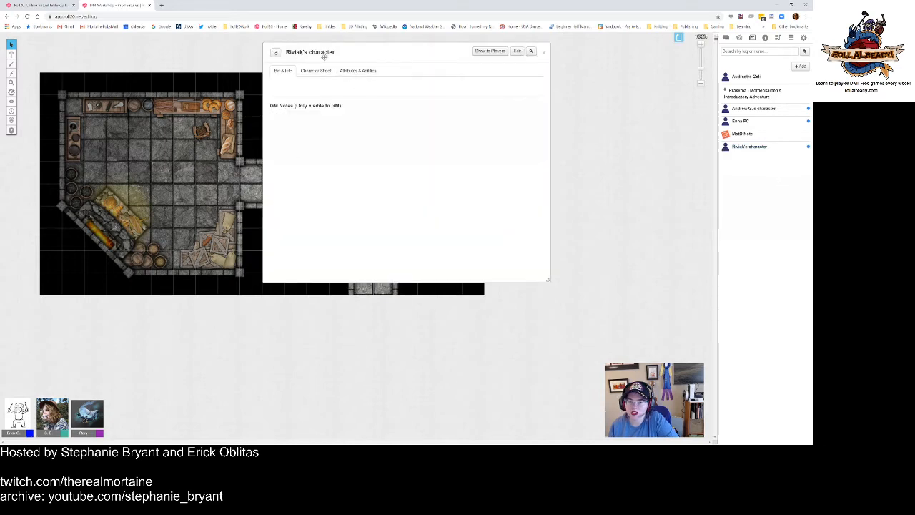
click(518, 52)
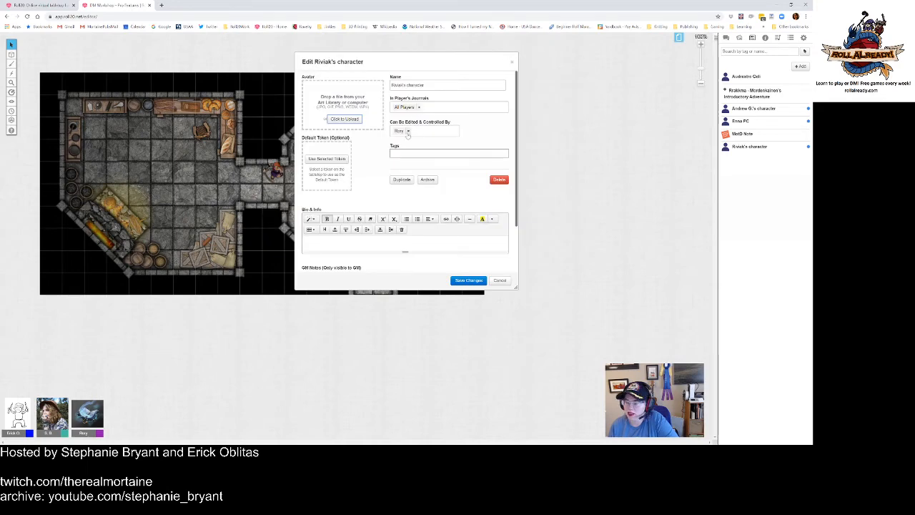
click(497, 281)
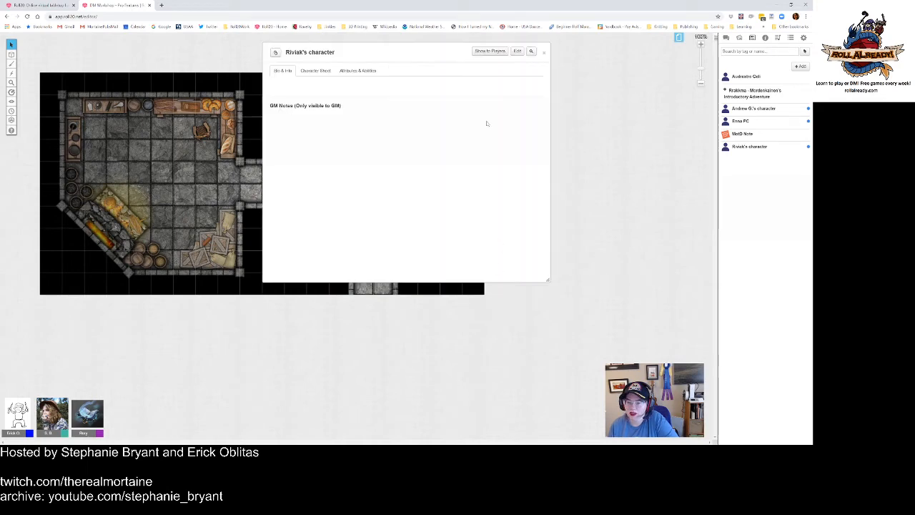
click(544, 53)
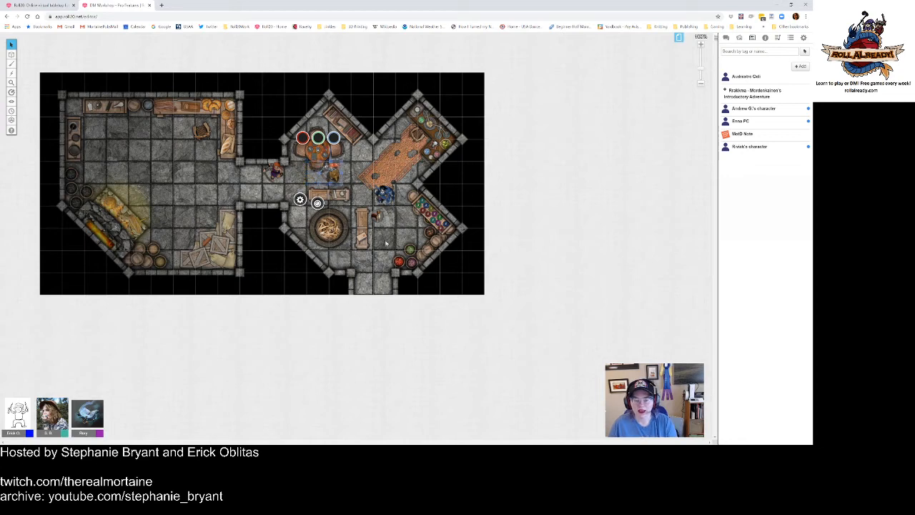
Step: Check which character the token beside the round table represents, leaving its settings unsaved
click(802, 66)
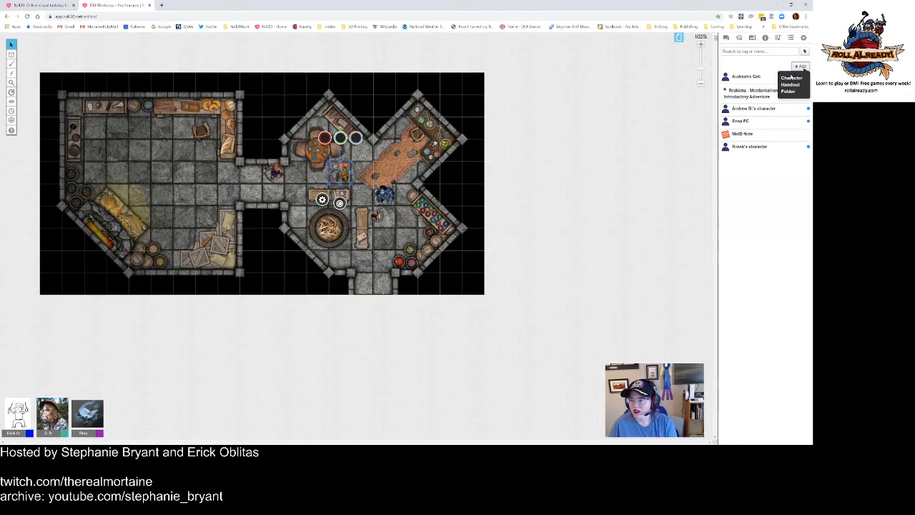
click(361, 262)
double_click(343, 172)
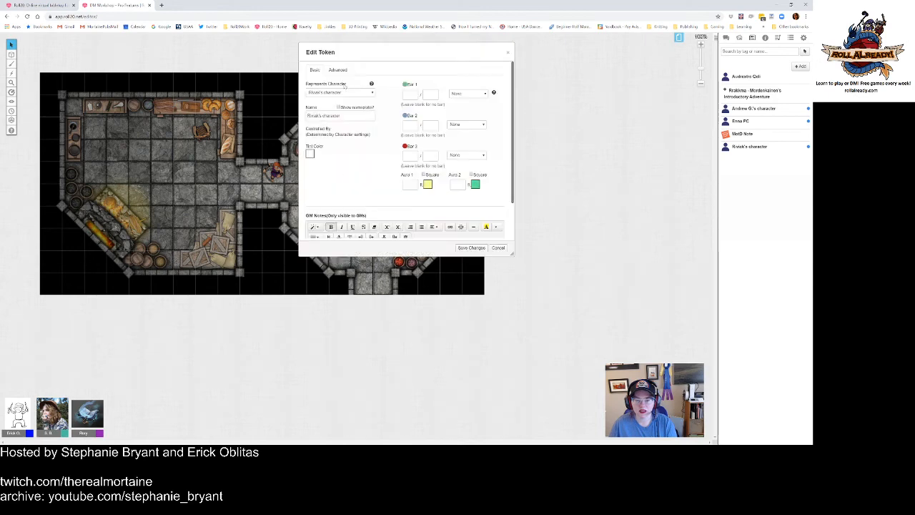
click(498, 247)
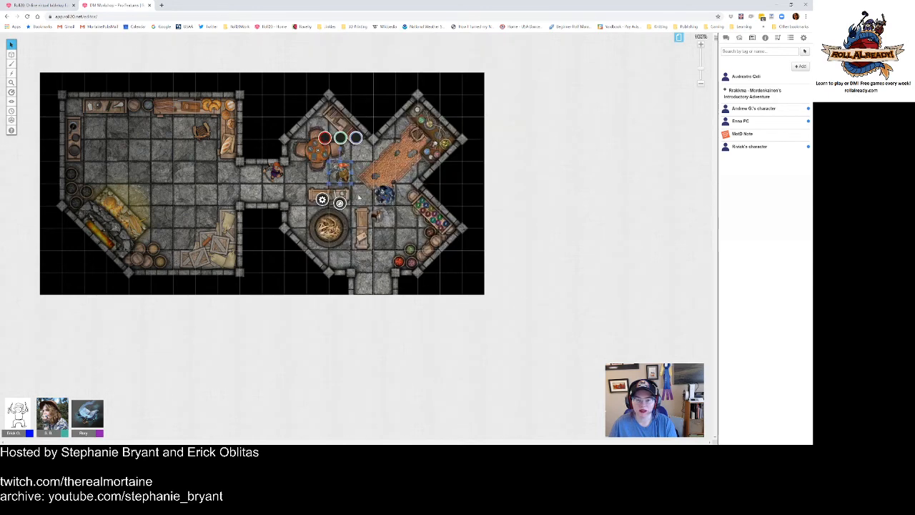
Step: Add another player to those who control the generic token in the corridor and save the token's changes
click(275, 174)
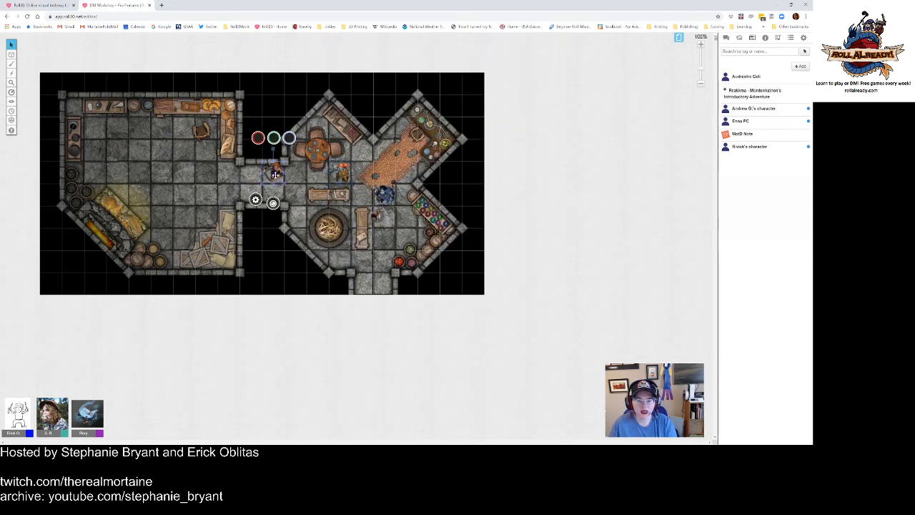
double_click(276, 175)
click(336, 137)
click(322, 165)
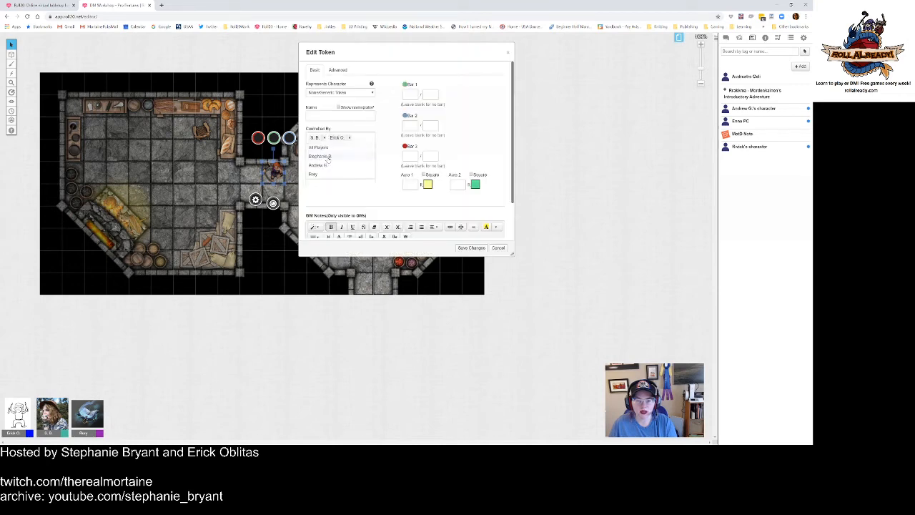
click(470, 248)
click(309, 191)
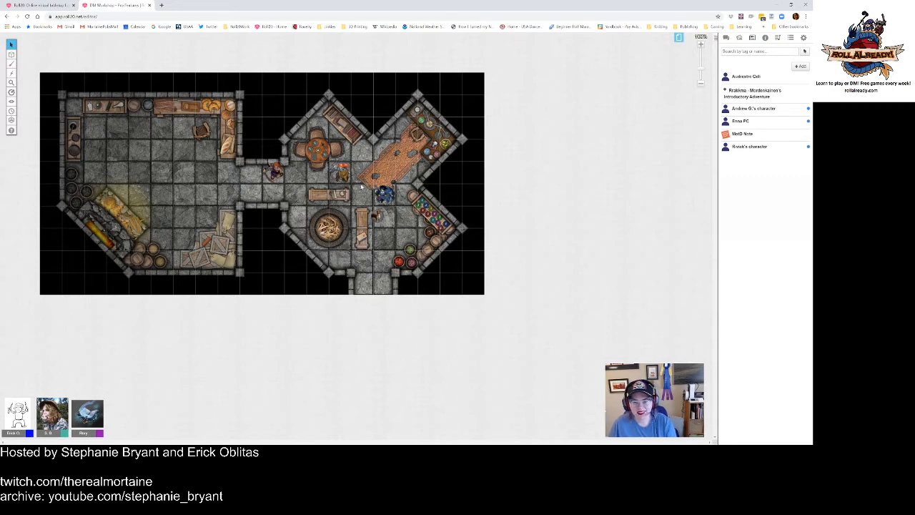
Step: Preview the line of sight of the token beside the round table, moving it one square west and back
click(725, 37)
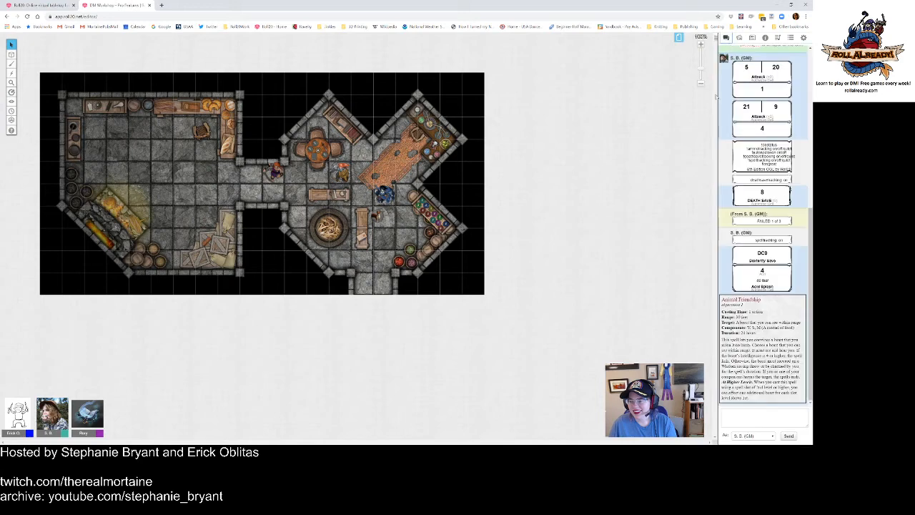
click(760, 412)
click(341, 175)
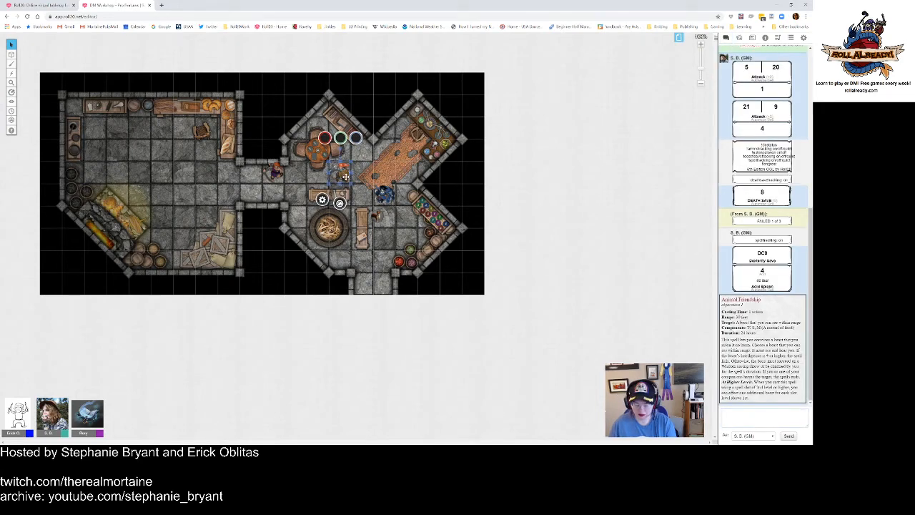
key(ctrl+l)
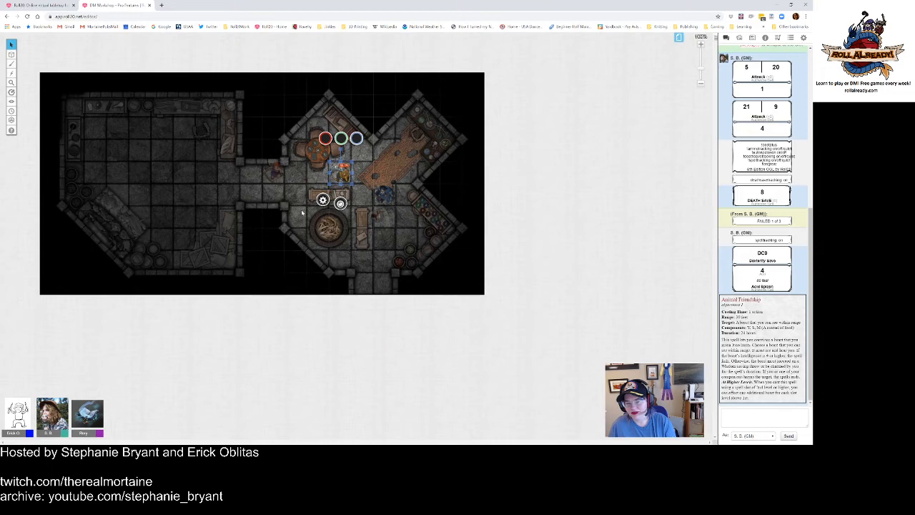
key(Left)
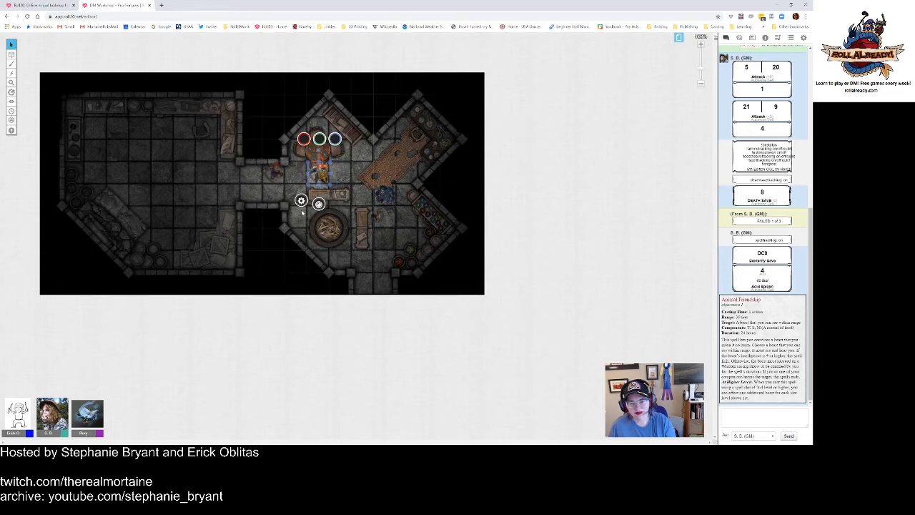
key(Right)
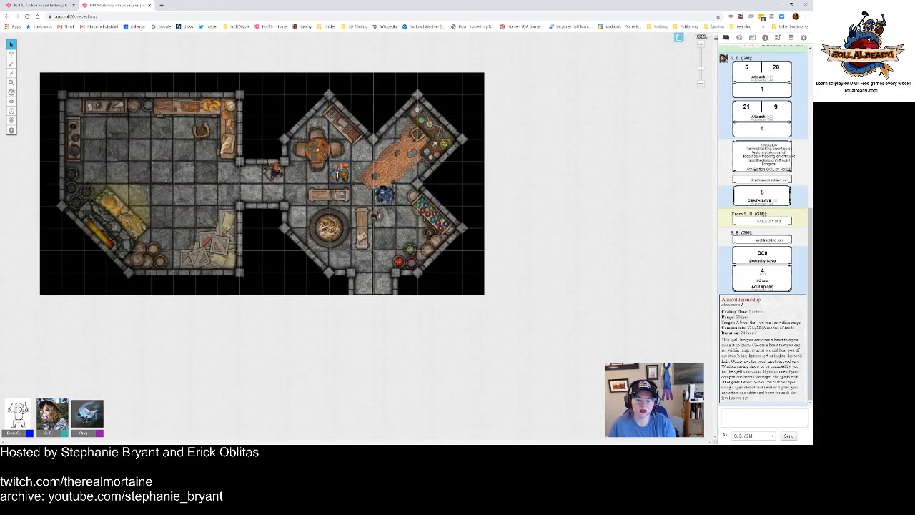
Step: Inspect the advanced light and sight settings of the token beside the round table, leaving them unchanged
double_click(339, 175)
click(337, 70)
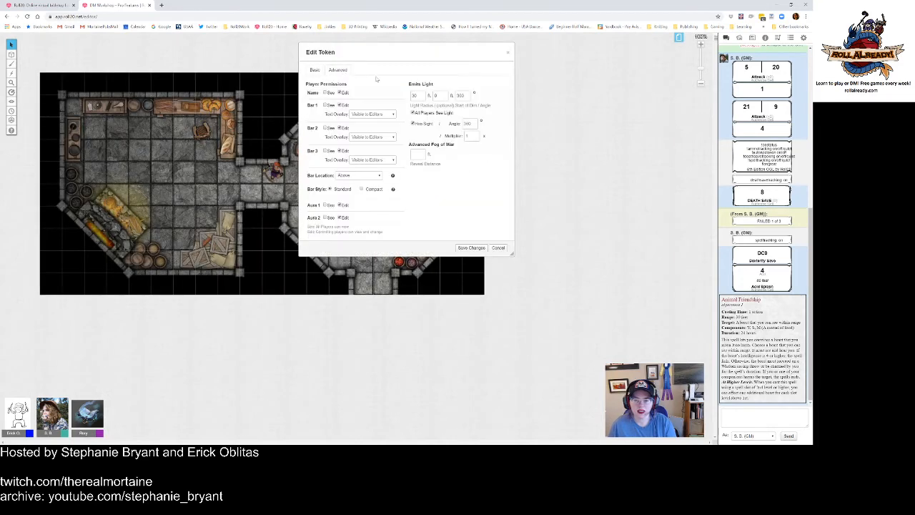
click(497, 248)
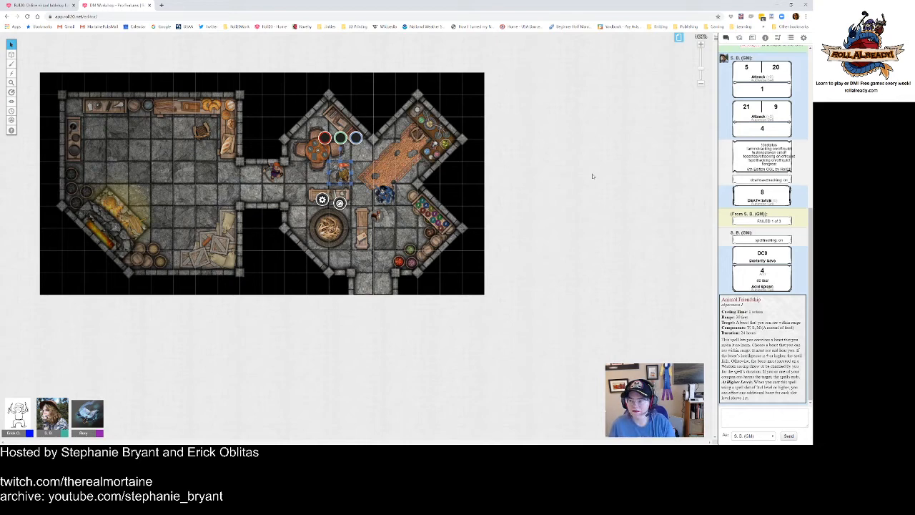
click(274, 170)
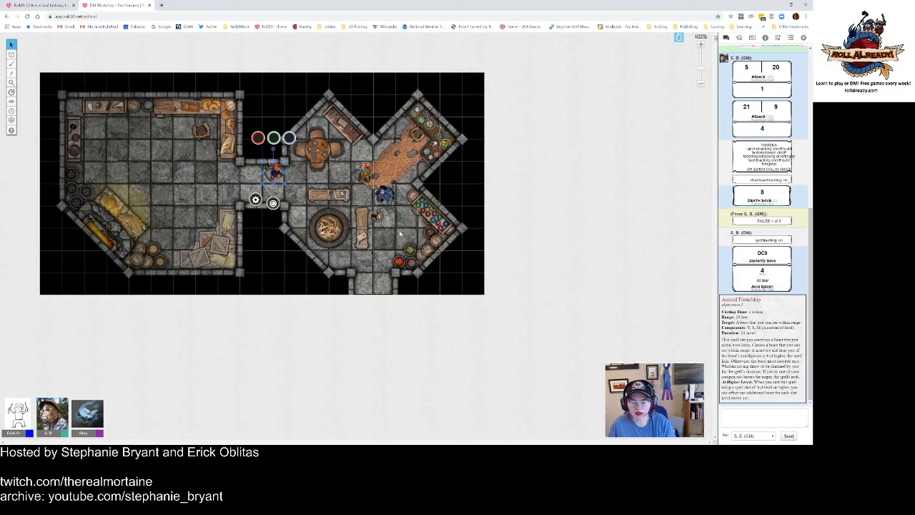
click(384, 238)
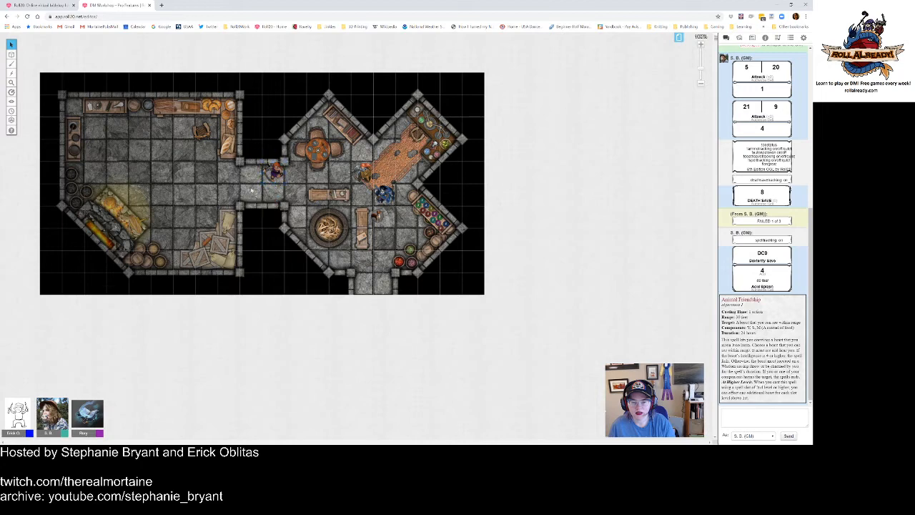
click(678, 36)
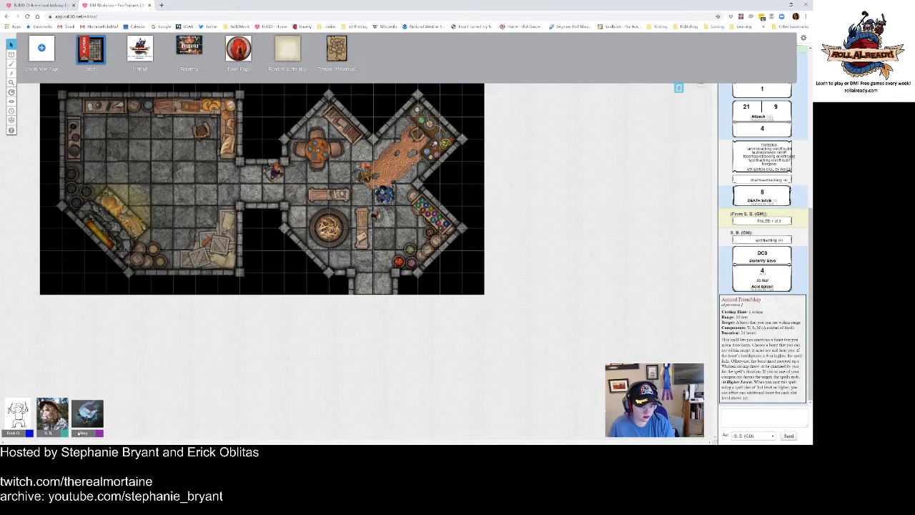
click(678, 89)
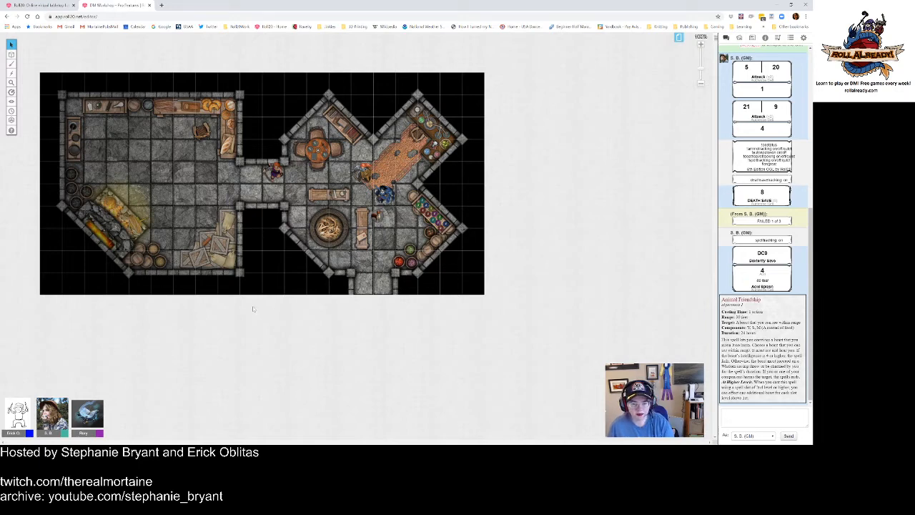
click(276, 172)
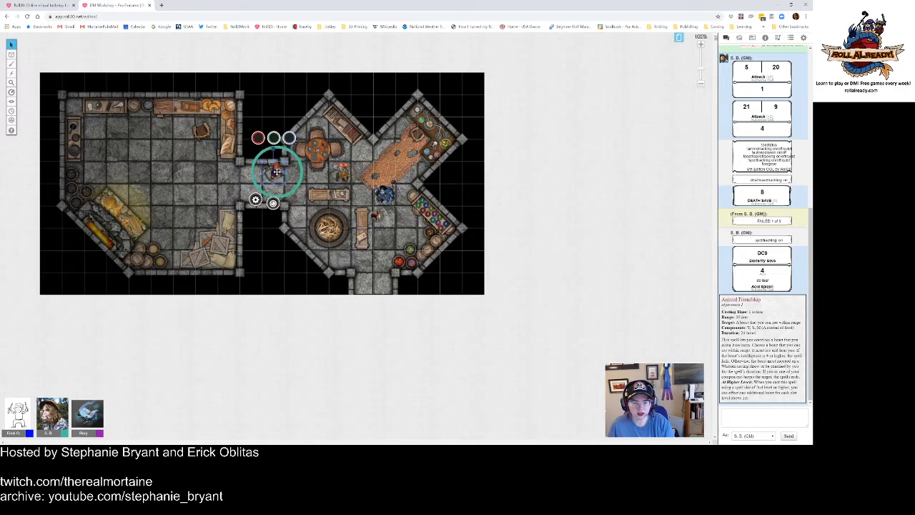
click(312, 283)
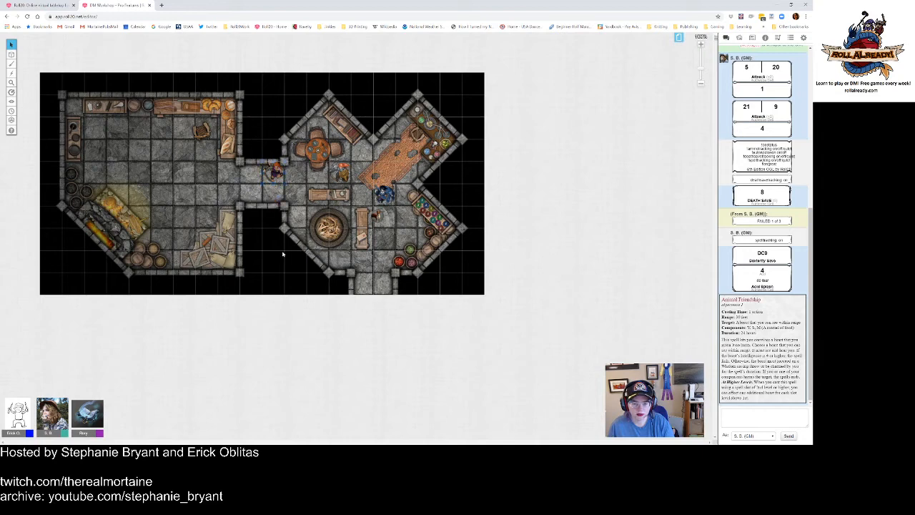
Step: Check the blue token's represented character and controlling players, leaving its settings unsaved
click(385, 193)
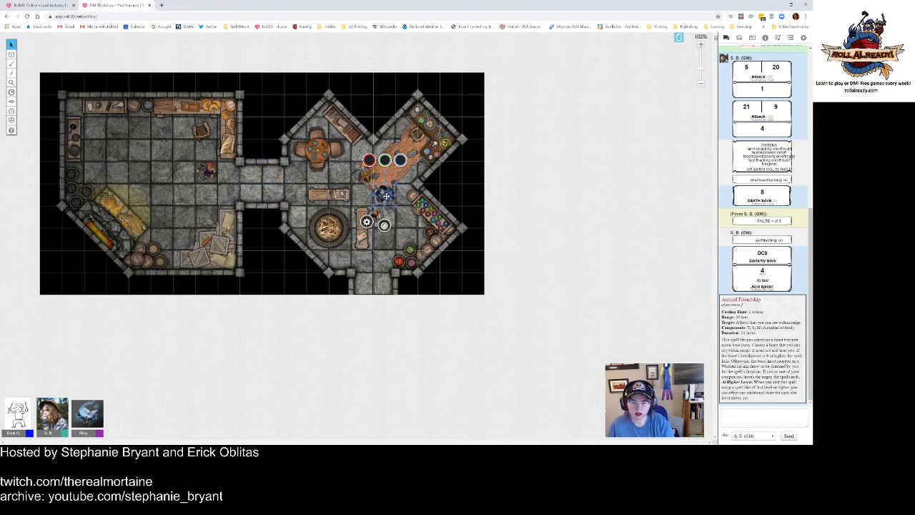
double_click(386, 195)
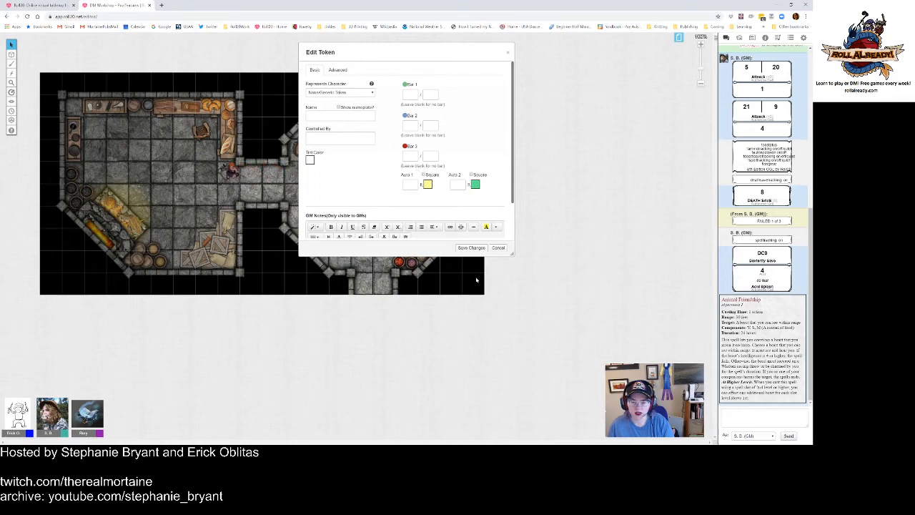
click(497, 247)
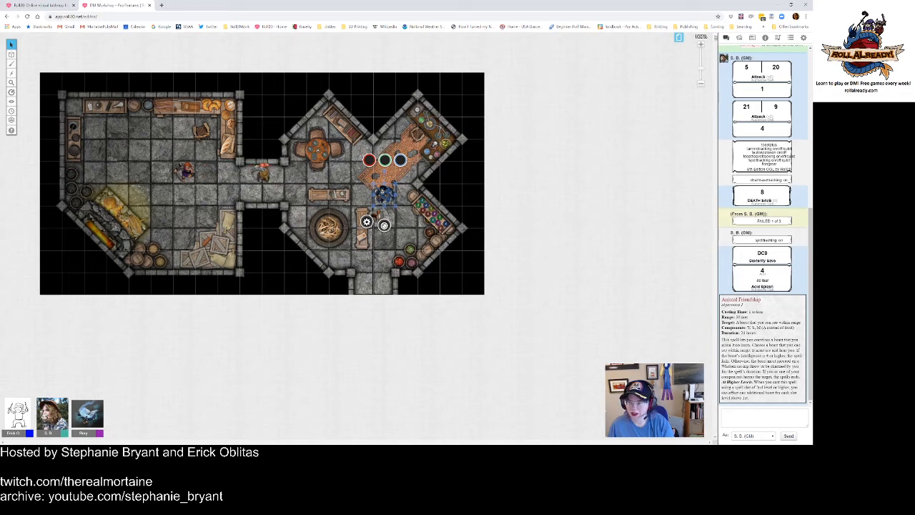
Step: Add the CarryTokensMenu and MarchingOrderMenu macros to the macro quick bar
click(790, 39)
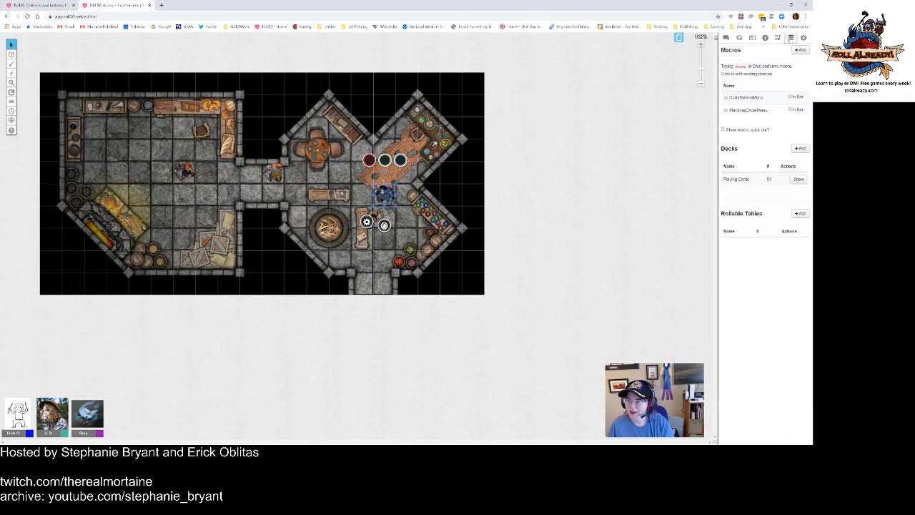
click(791, 97)
click(791, 111)
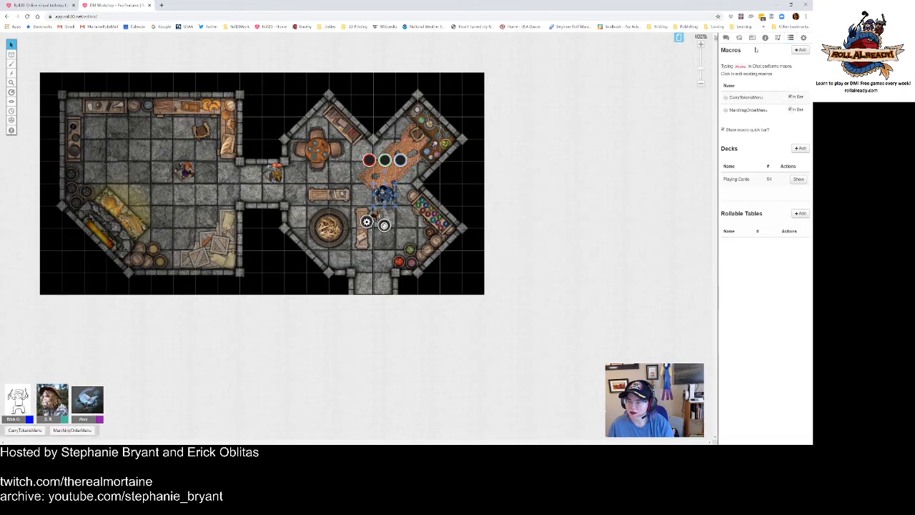
Step: Run the CarryTokensMenu macro and set the blue token to Carry Above the small token just south of it
click(727, 40)
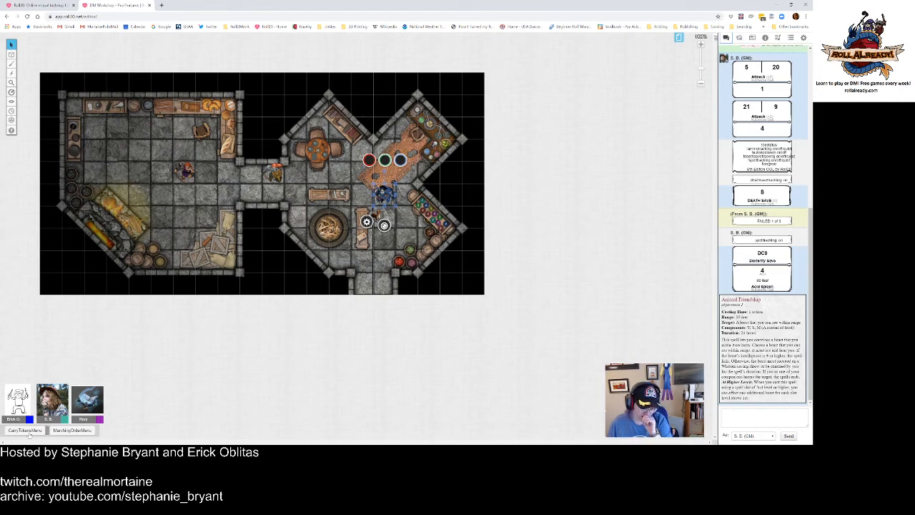
click(25, 430)
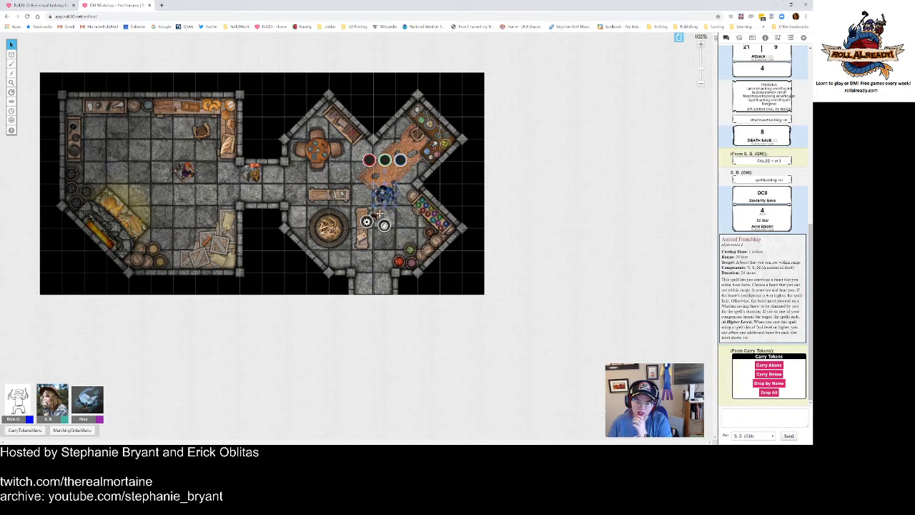
drag(385, 197, 391, 222)
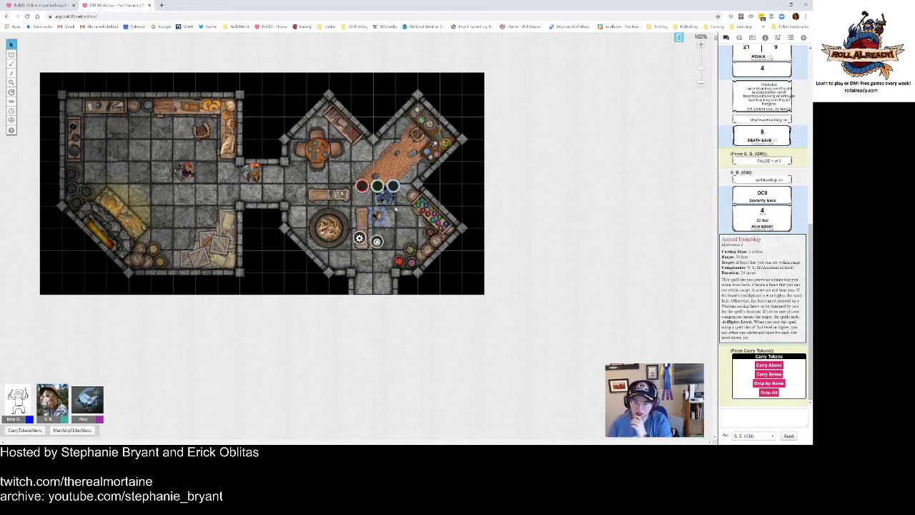
click(753, 365)
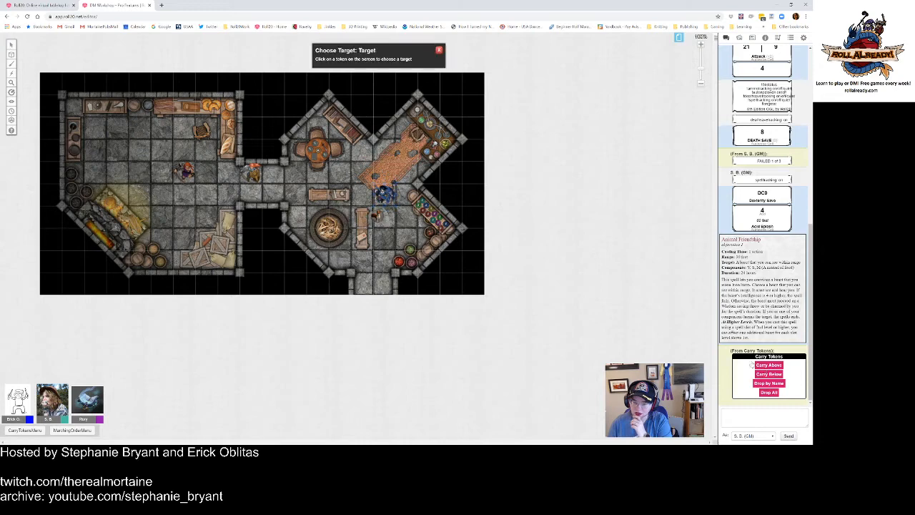
click(377, 216)
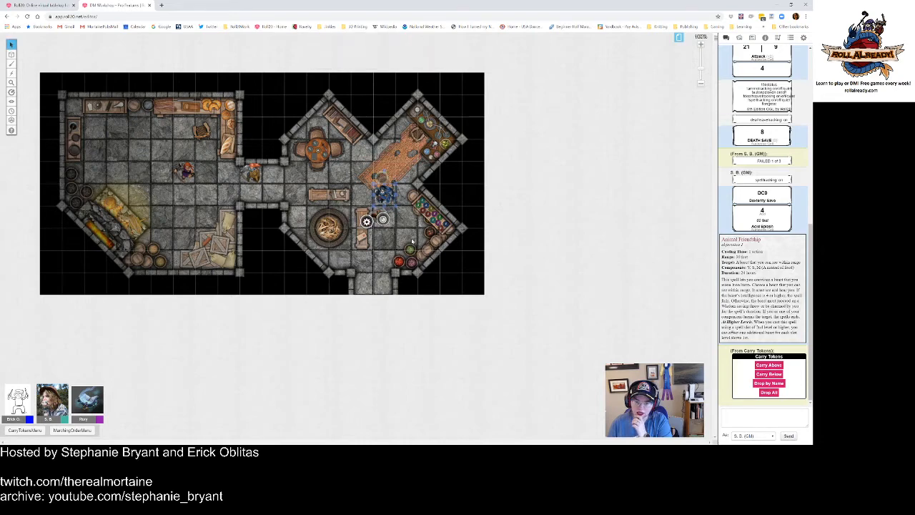
Step: Move the blue token with its carried token past the round table and west through the corridor
drag(386, 195, 341, 171)
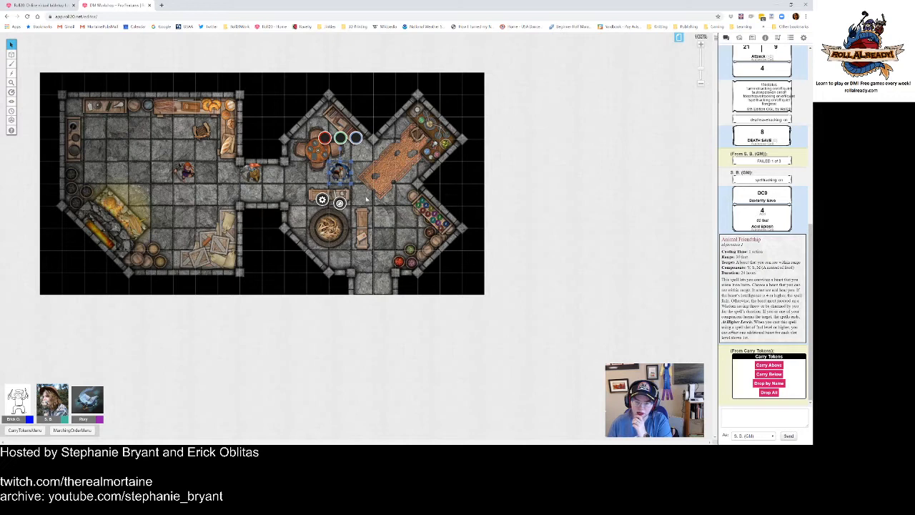
key(Left)
key(Left)
key(Left)
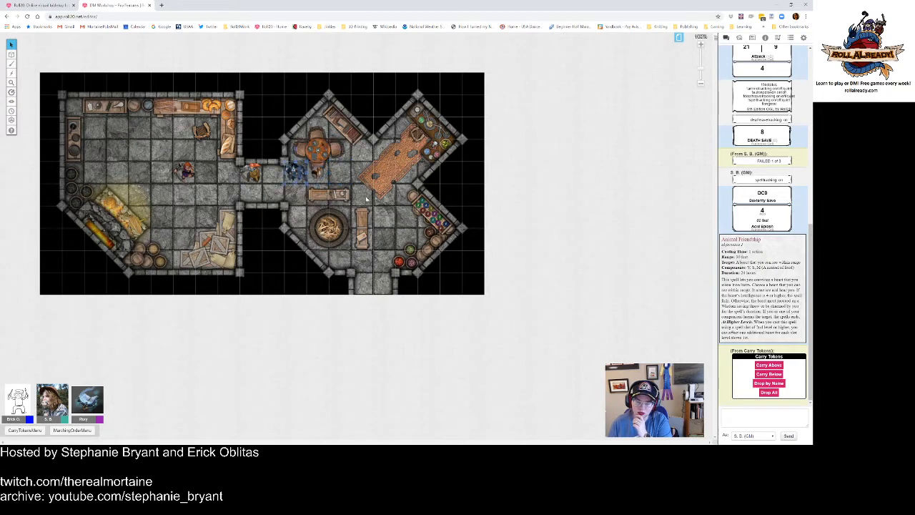
key(Down)
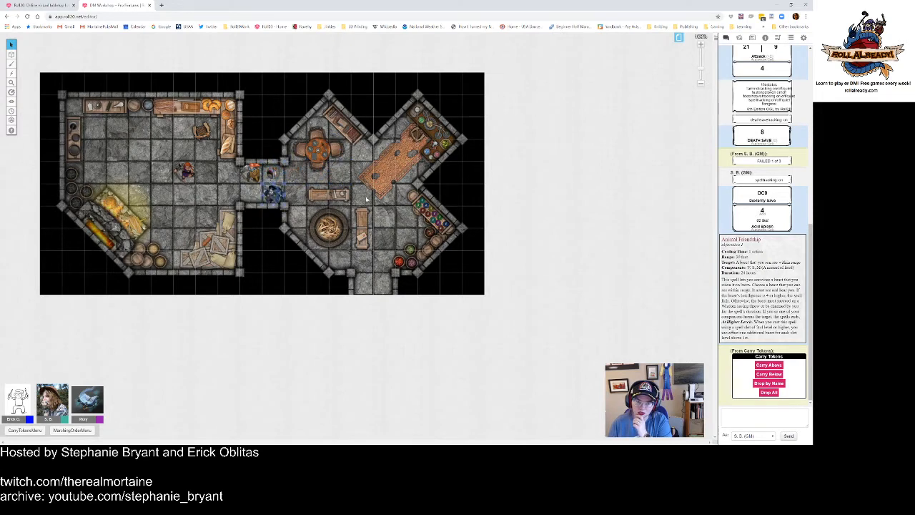
key(Left)
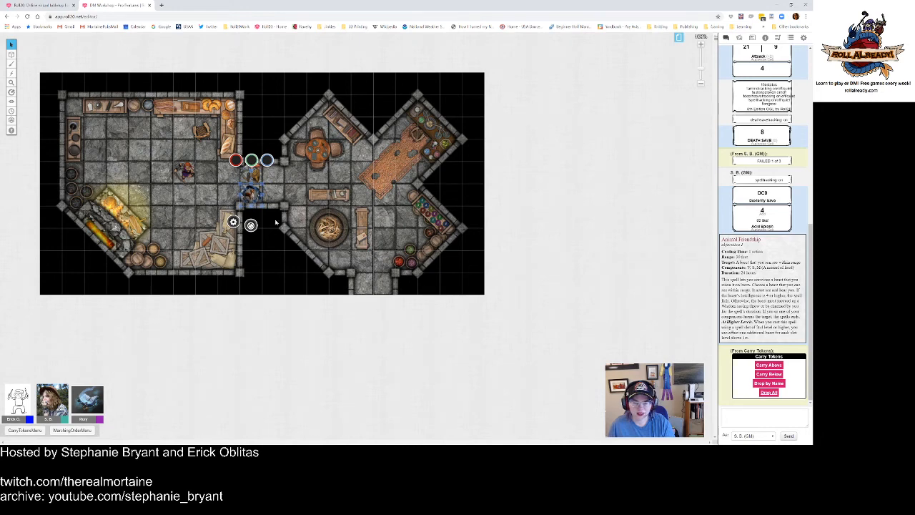
Step: Drop the carried token in the corridor and move the blue token one square west into the large room
click(253, 199)
drag(253, 199, 228, 197)
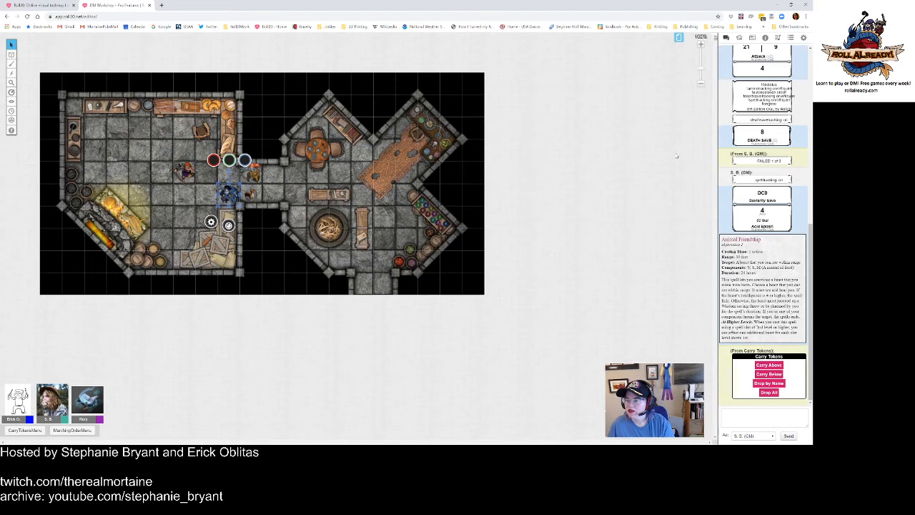
click(710, 16)
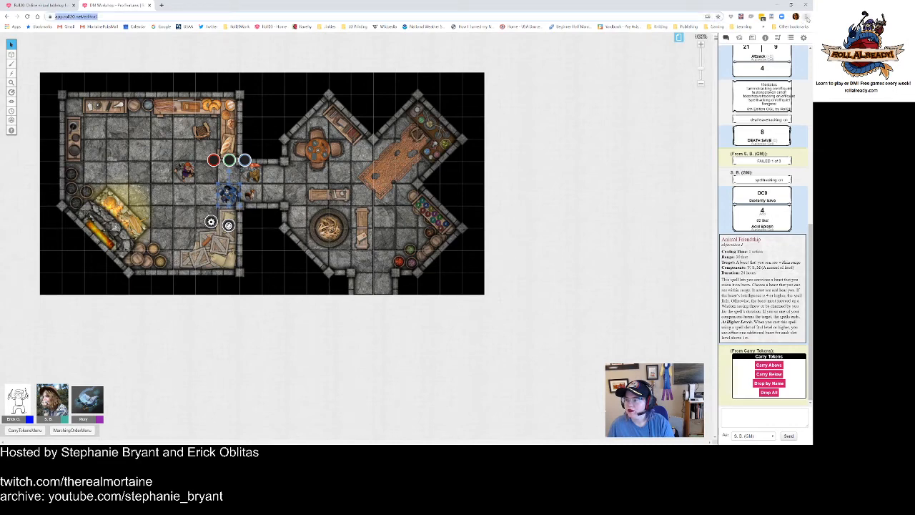
Step: Enlarge the page display by two zoom levels and deselect the blue token on the map
key(ctrl+plus)
key(ctrl+plus)
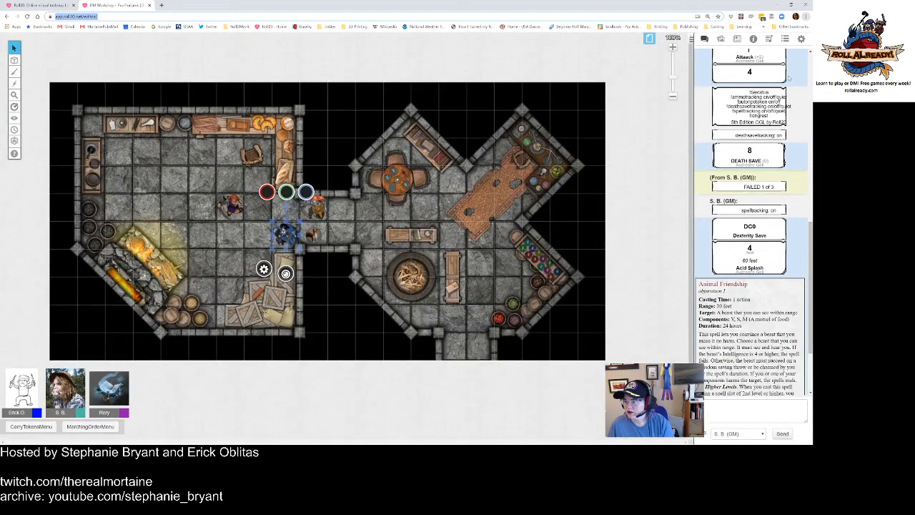
click(721, 138)
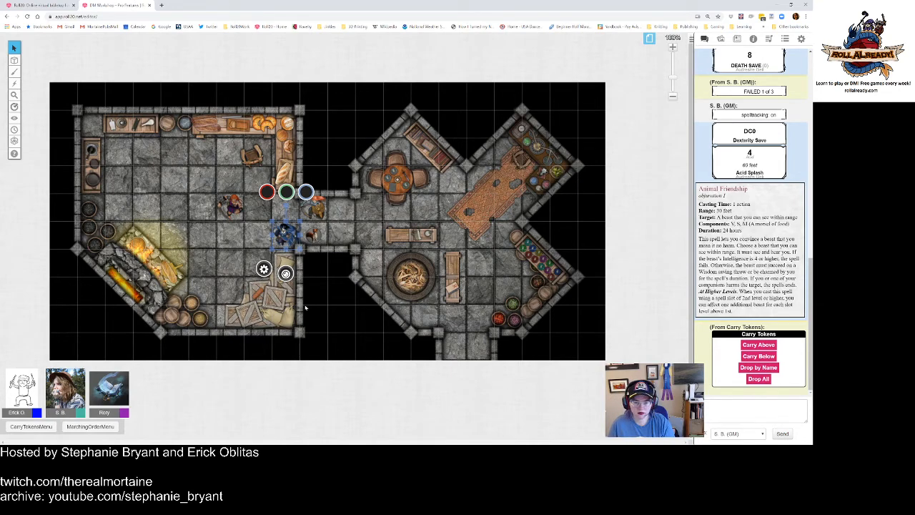
click(319, 291)
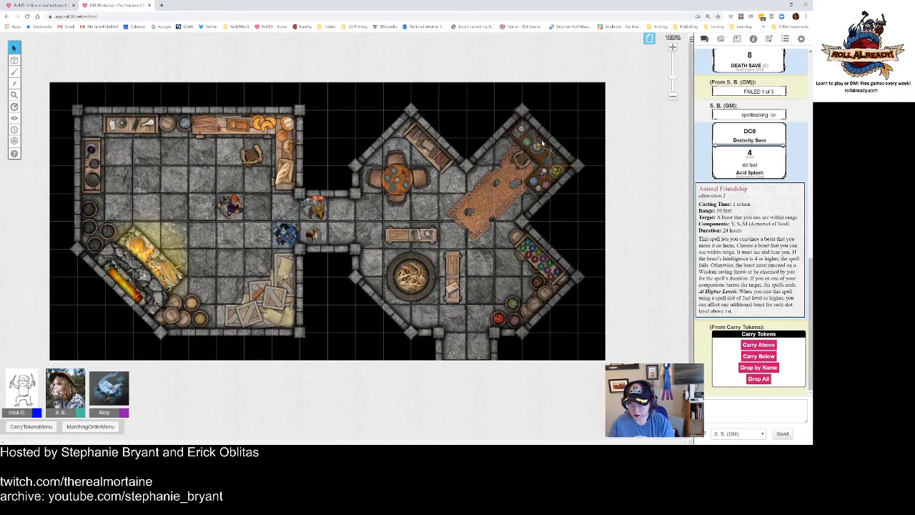
key(ctrl+shift+i)
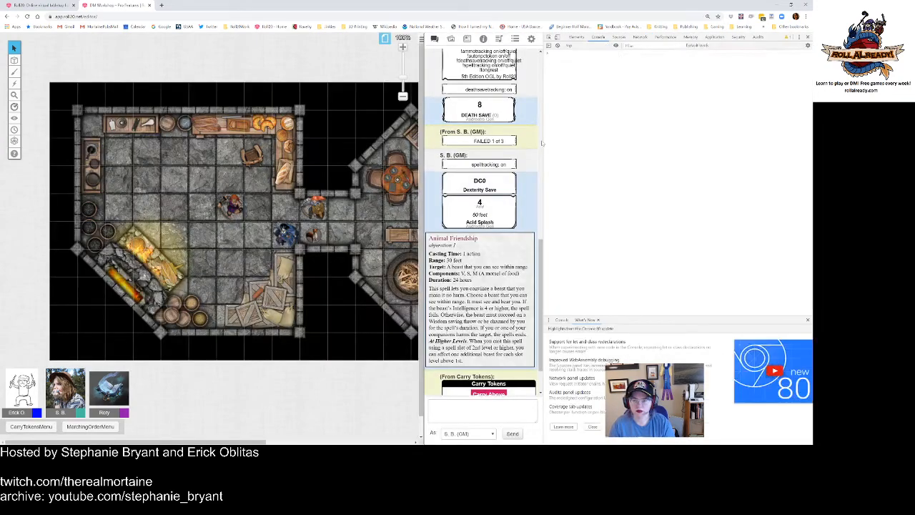
key(ctrl+shift+i)
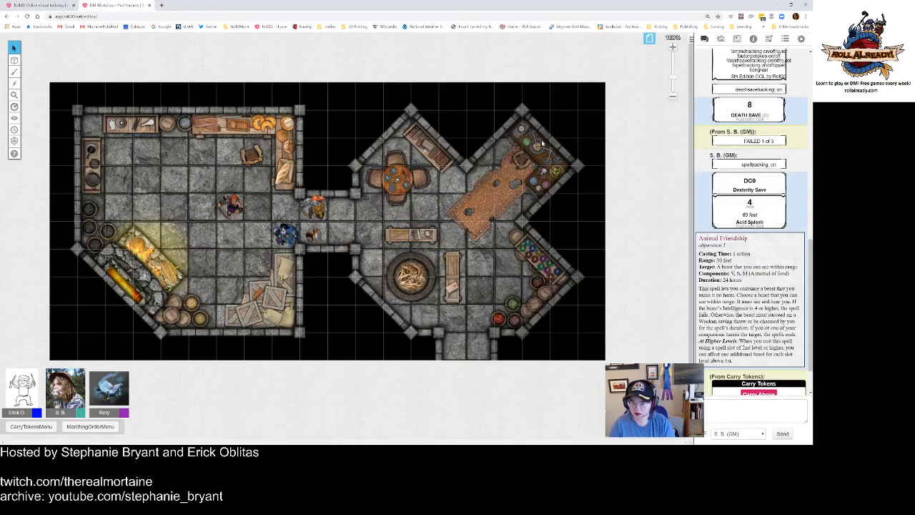
key(F11)
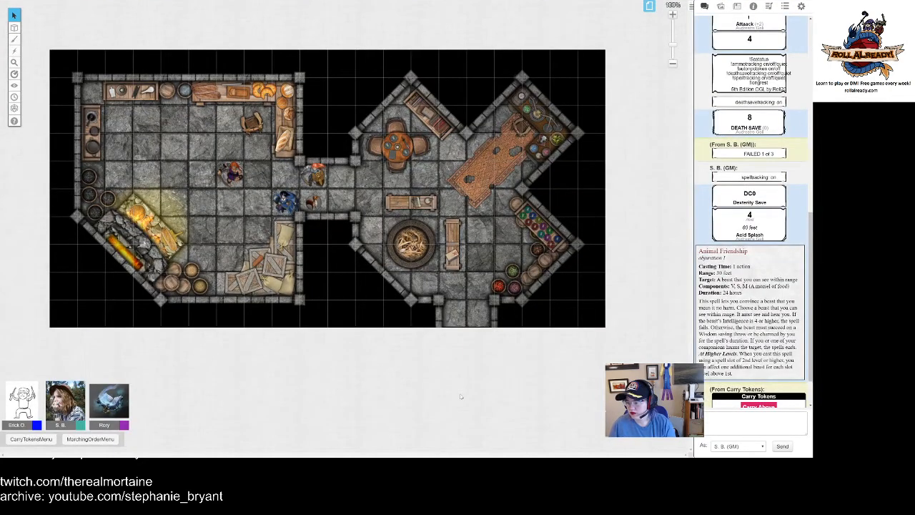
scroll(722, 379, down, 1)
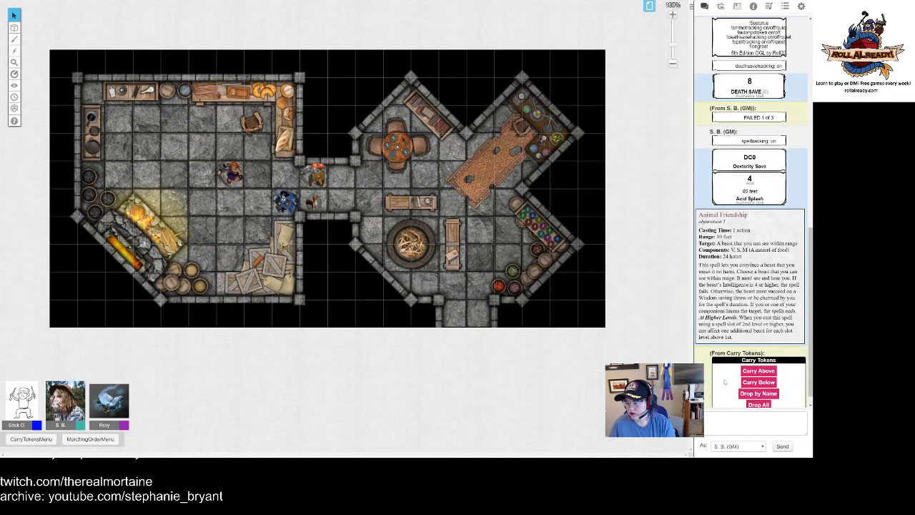
scroll(725, 382, down, 1)
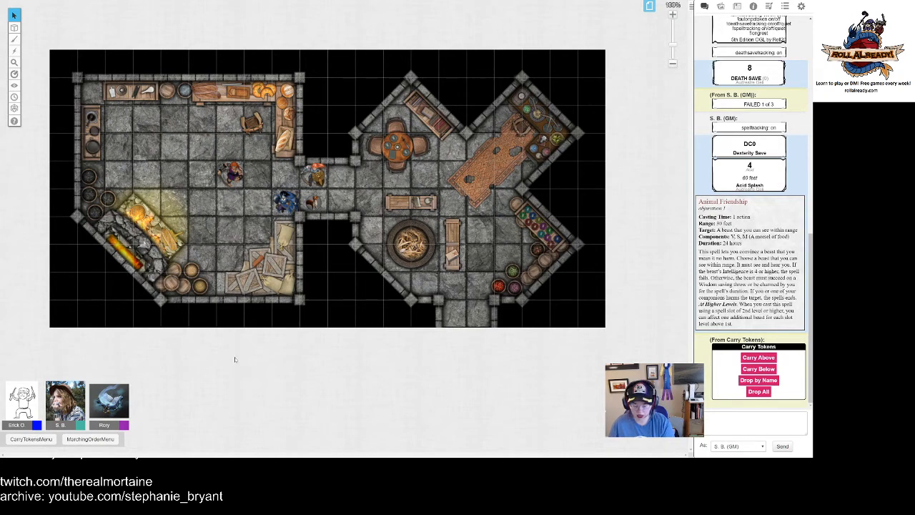
key(F11)
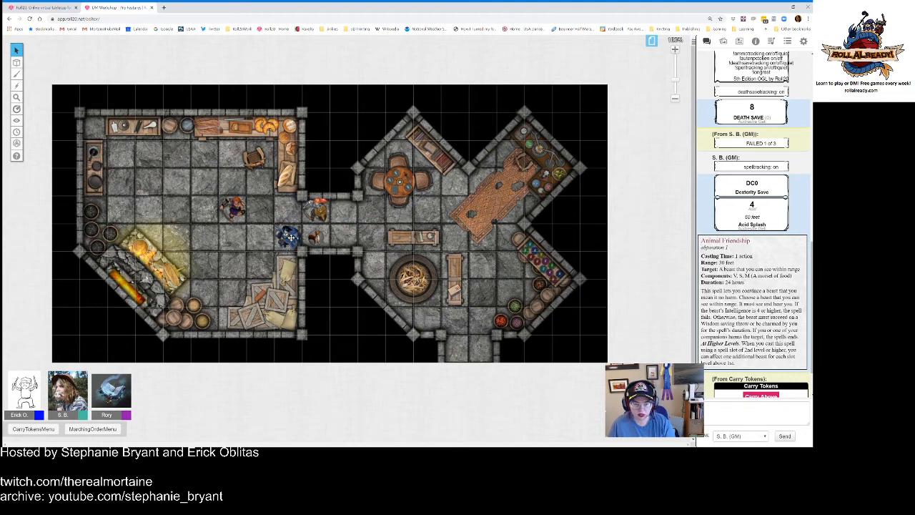
Step: Line up all four tokens in one row behind the red-haired token and run the MarchingOrderMenu macro
drag(285, 236, 259, 263)
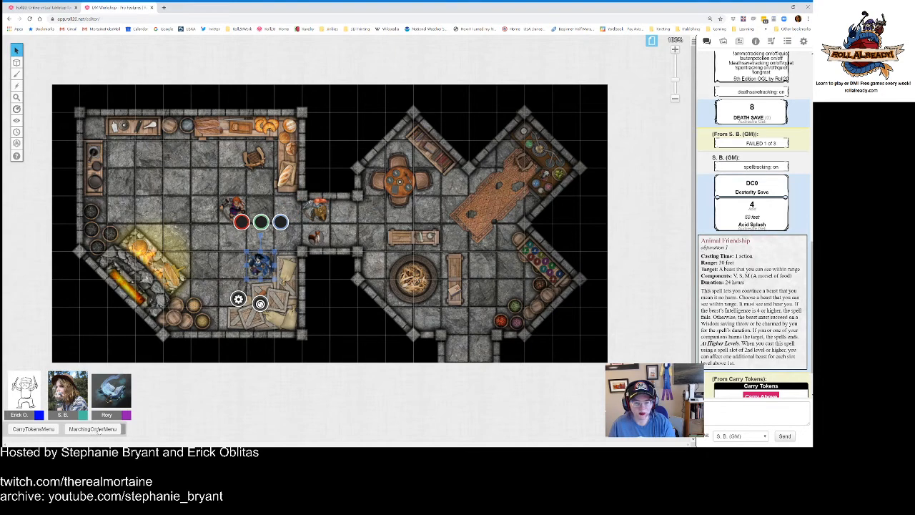
key(Up)
key(Up)
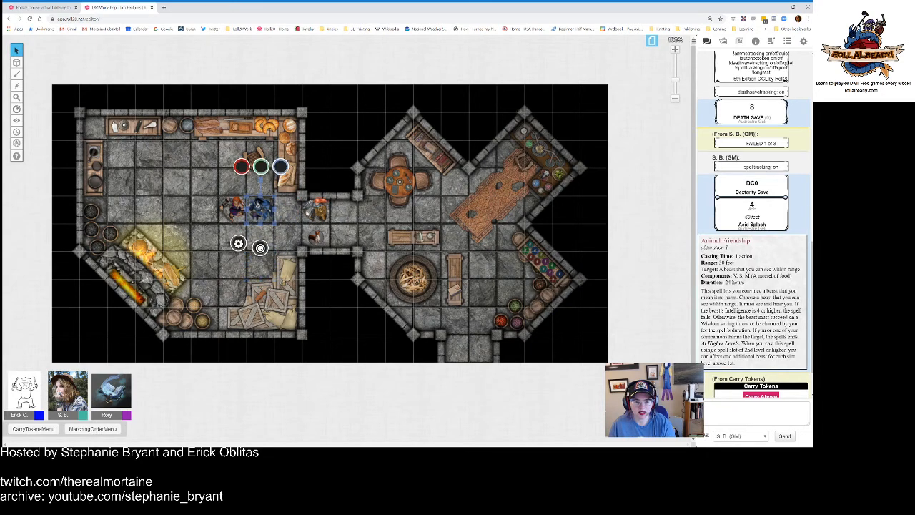
drag(313, 210, 286, 210)
drag(316, 237, 311, 205)
click(92, 429)
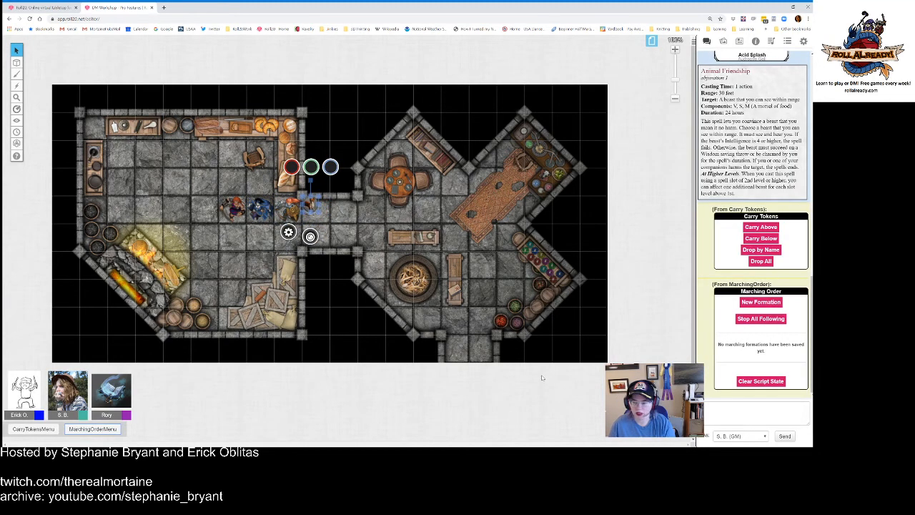
Step: Add a status marker to the red-haired token at the west end of the row
click(252, 211)
click(232, 207)
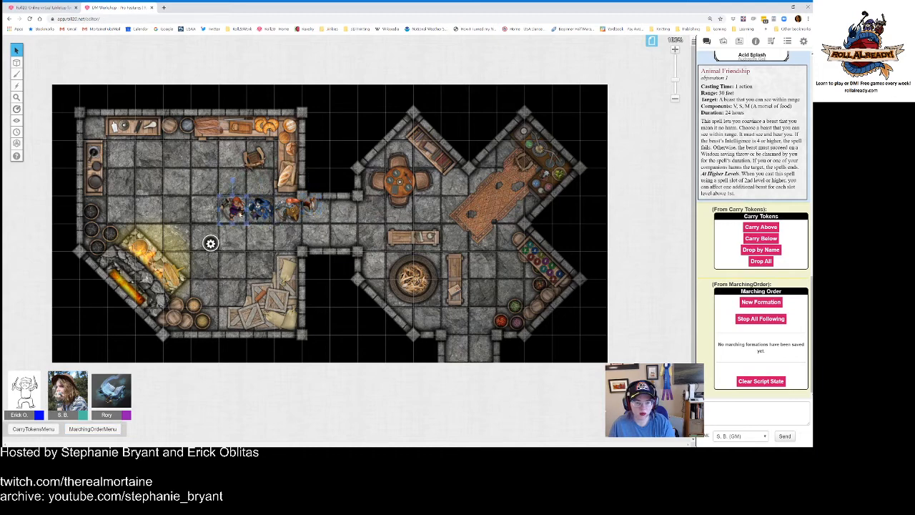
click(232, 248)
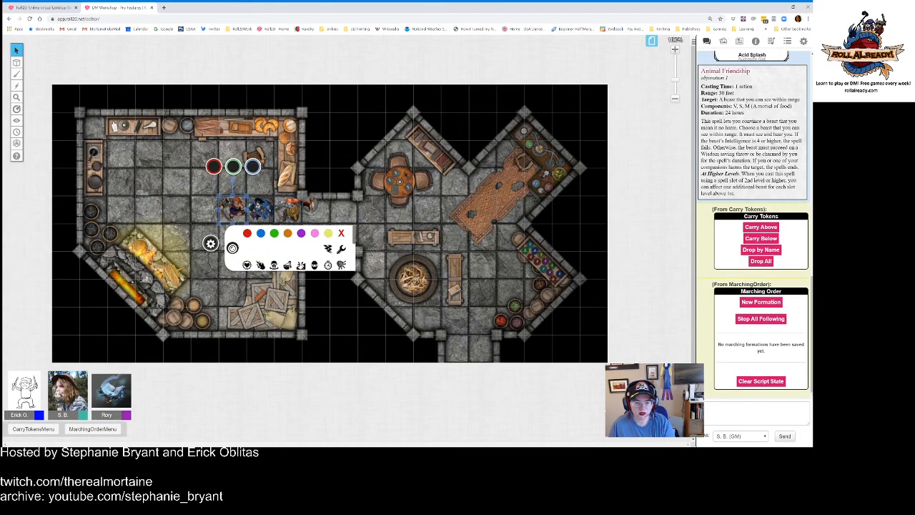
scroll(275, 266, down, 1)
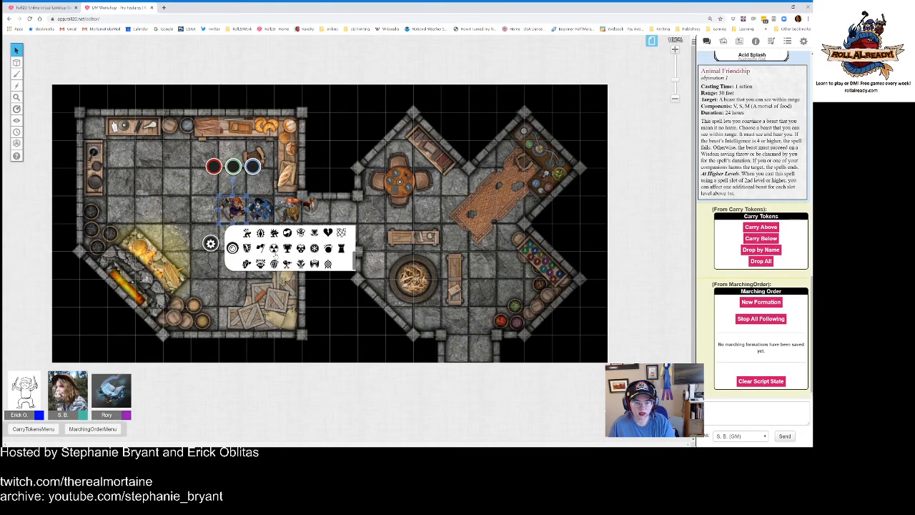
click(262, 251)
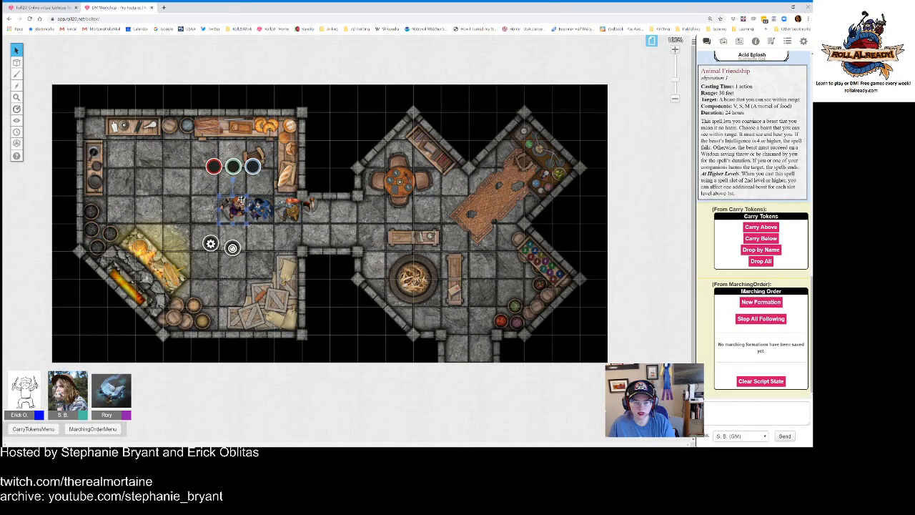
Step: Try to create a new marching formation named "We are Doomed" from the four lined-up tokens
click(757, 305)
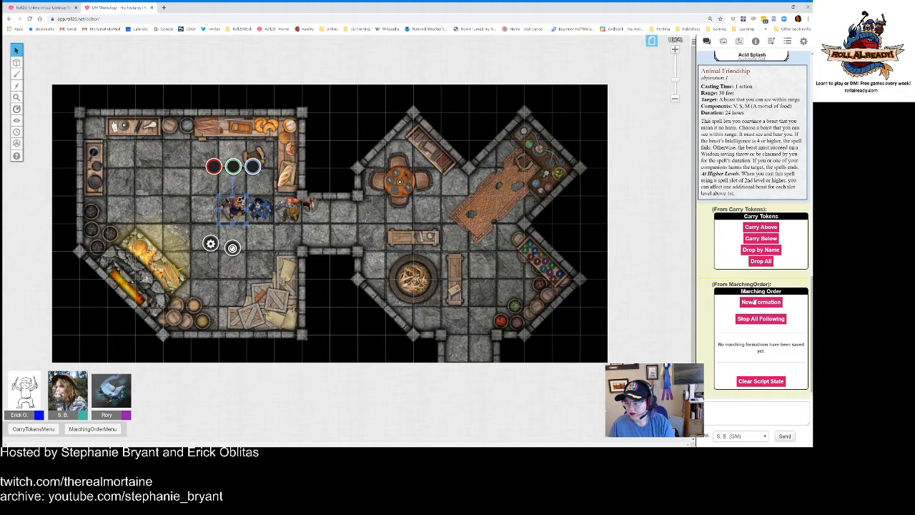
click(449, 270)
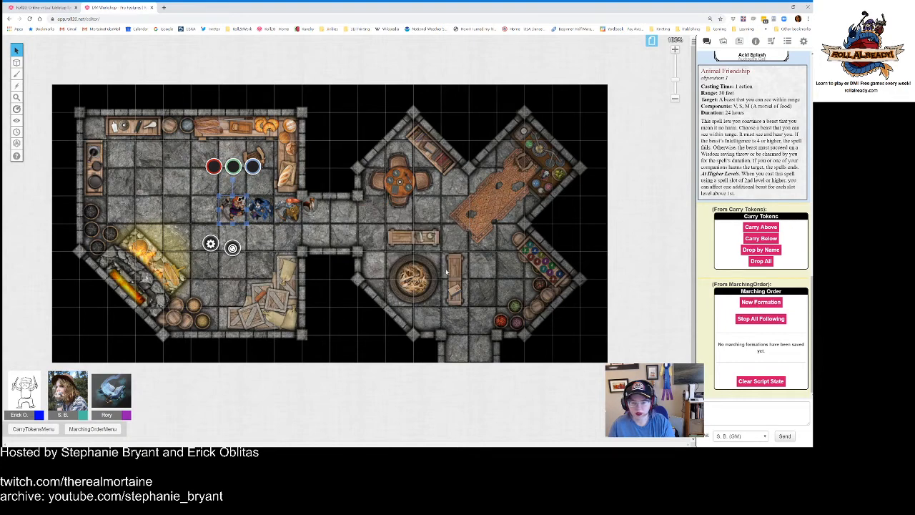
drag(193, 174, 344, 232)
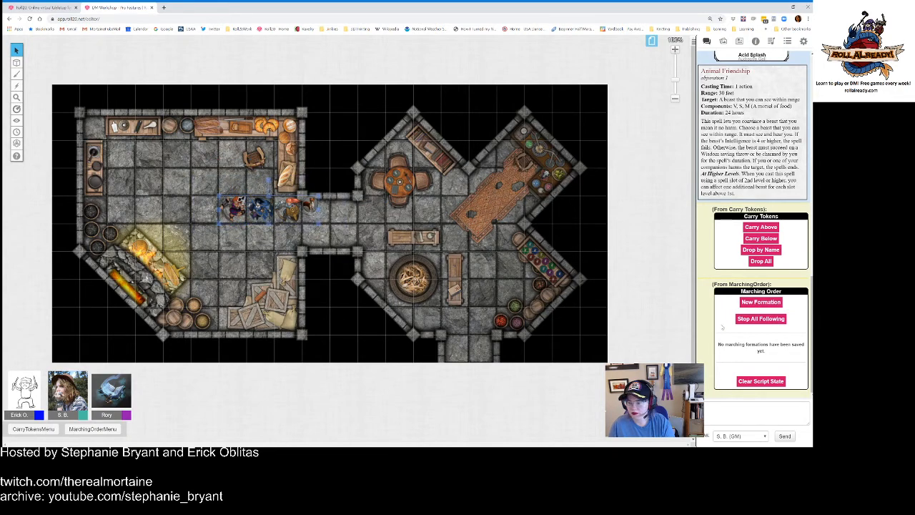
click(756, 305)
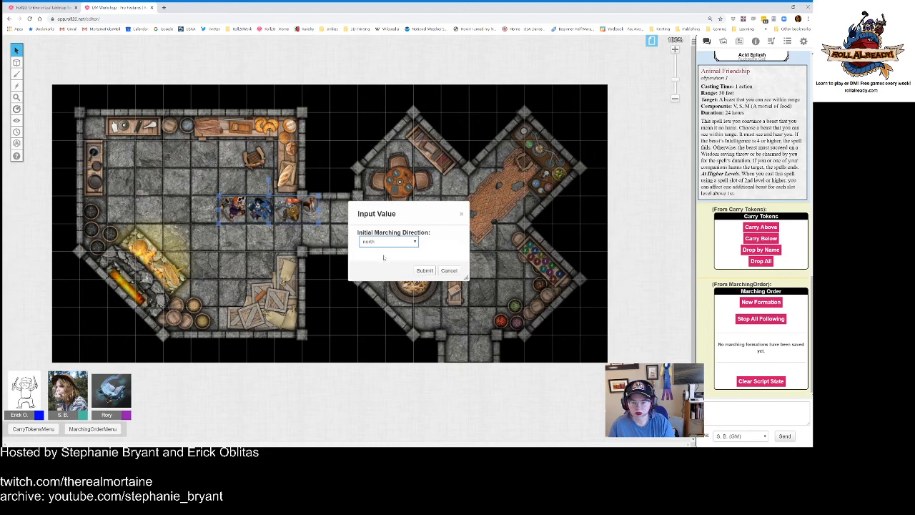
click(379, 269)
click(425, 271)
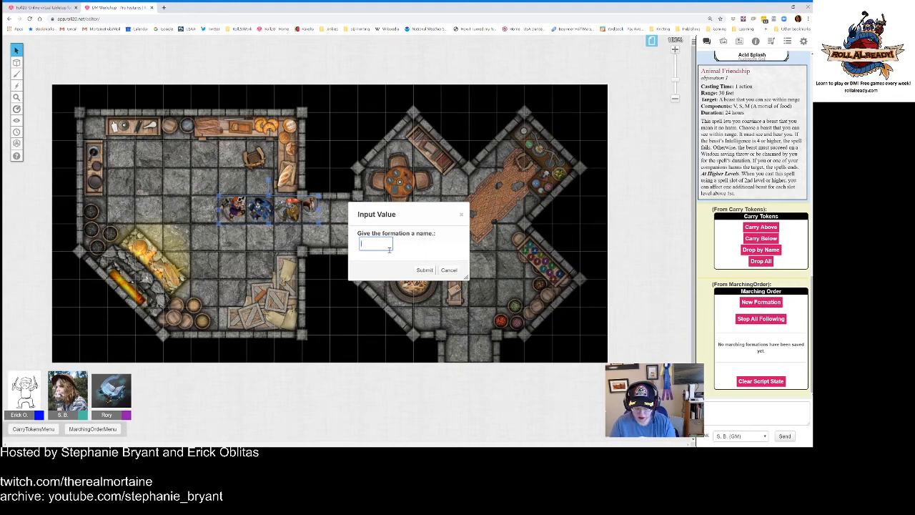
text(We are Doomed)
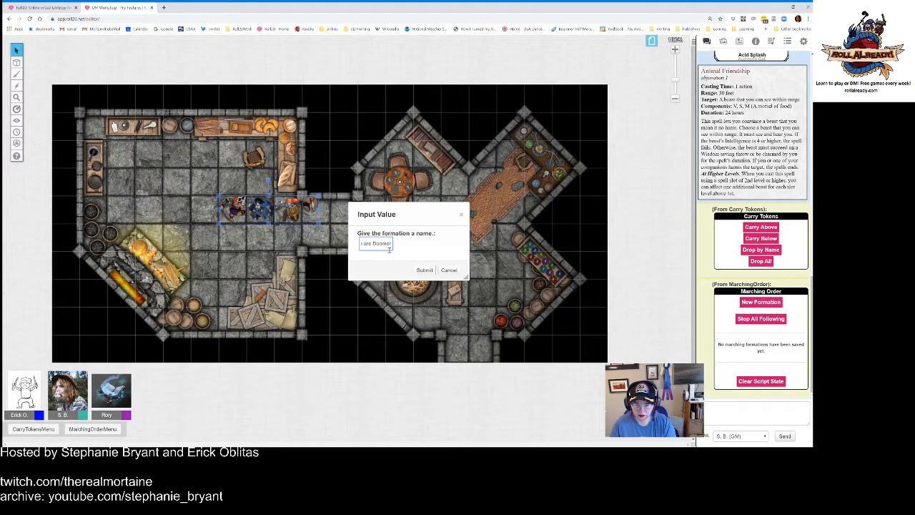
click(429, 270)
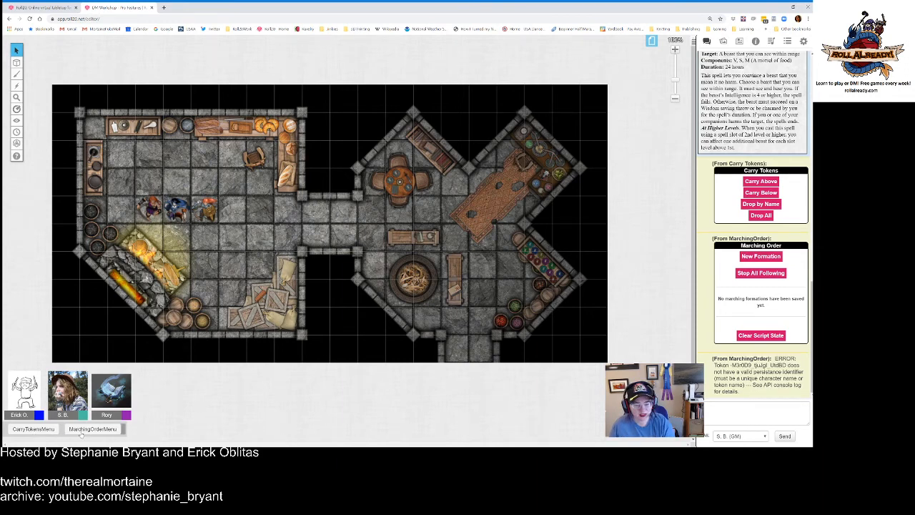
Step: Stop all following through the MarchingOrderMenu macro and move the red-haired token to the large room's corridor entrance
click(81, 432)
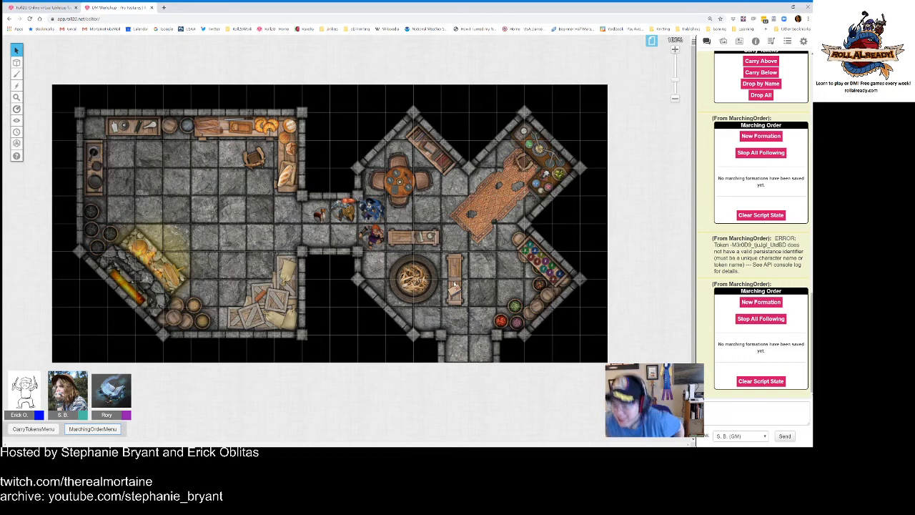
click(747, 321)
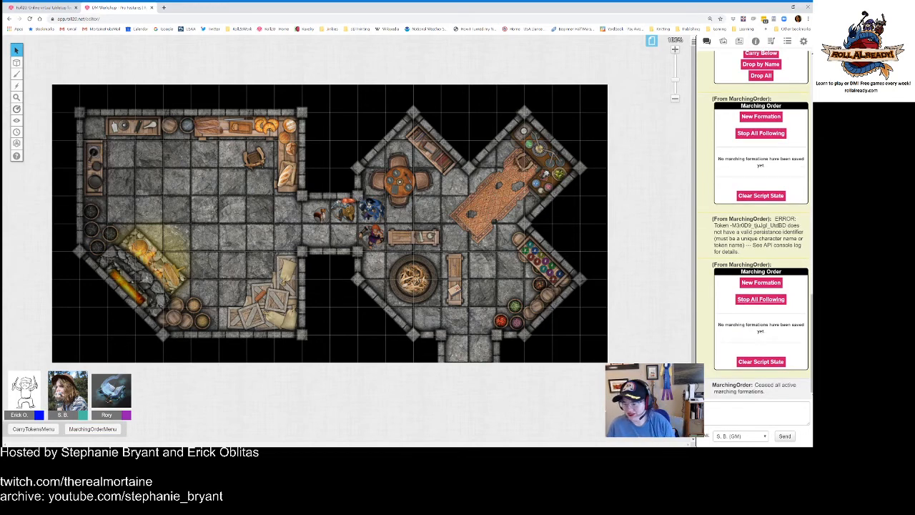
drag(369, 208, 286, 233)
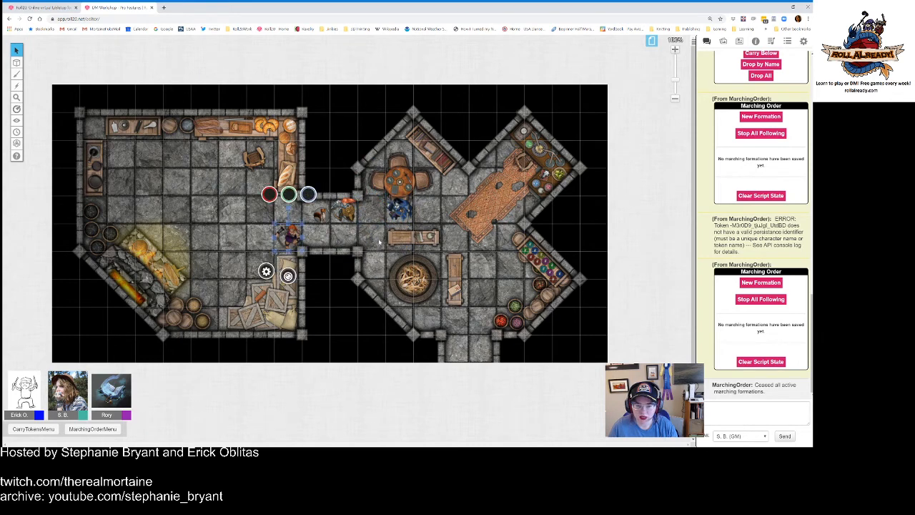
click(288, 276)
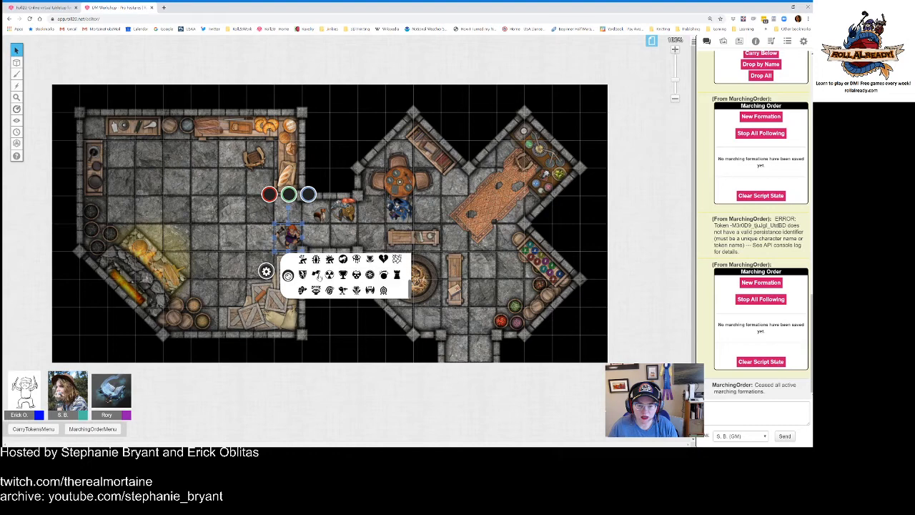
drag(289, 231, 290, 230)
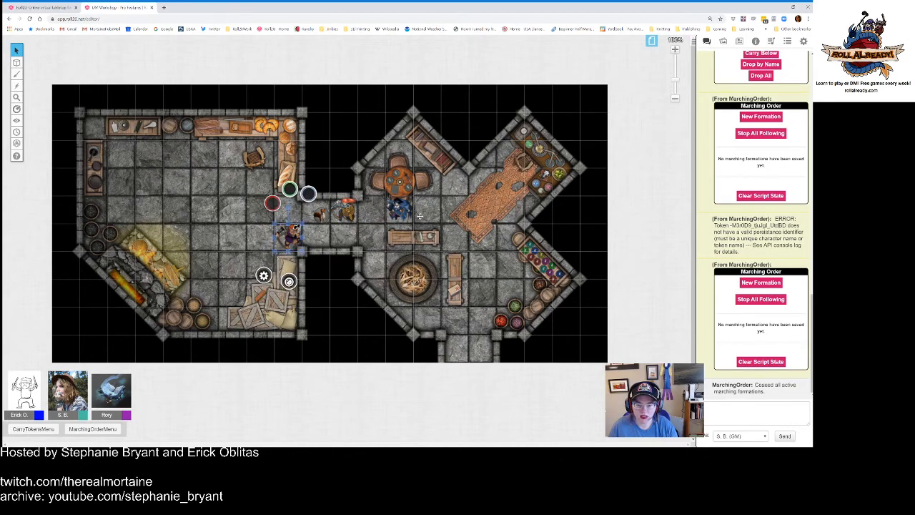
Step: Try to create a new marching formation heading west from only the red-haired and blue tokens
shift+click(399, 213)
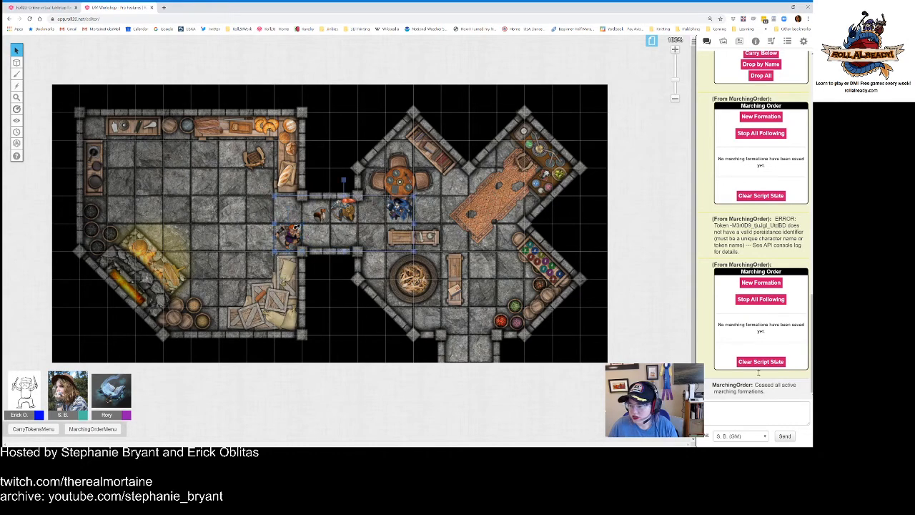
click(762, 283)
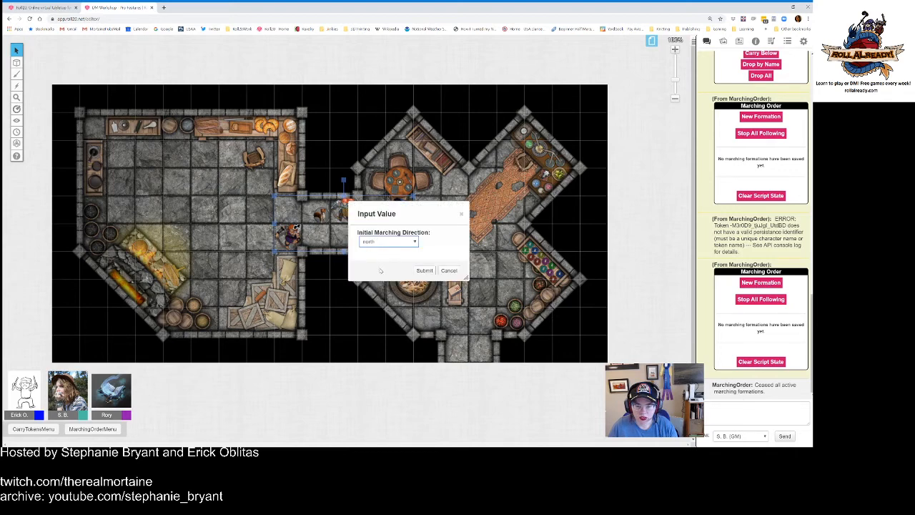
key(w)
click(425, 271)
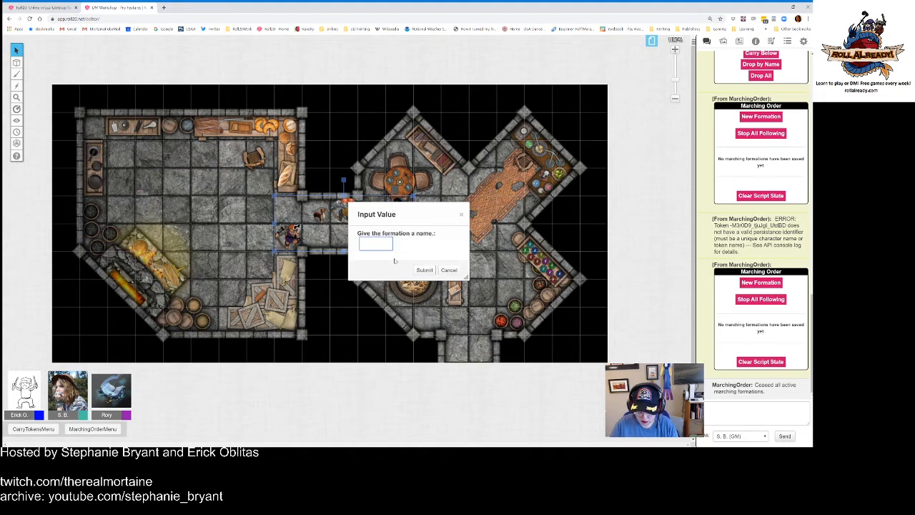
key(Return)
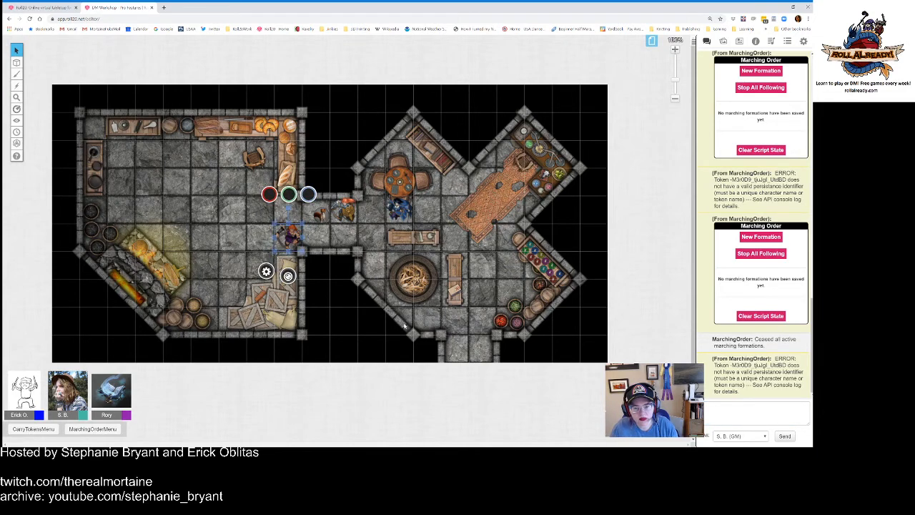
Step: Move the red-haired token four squares west through the large room to test the following behaviour
key(Left)
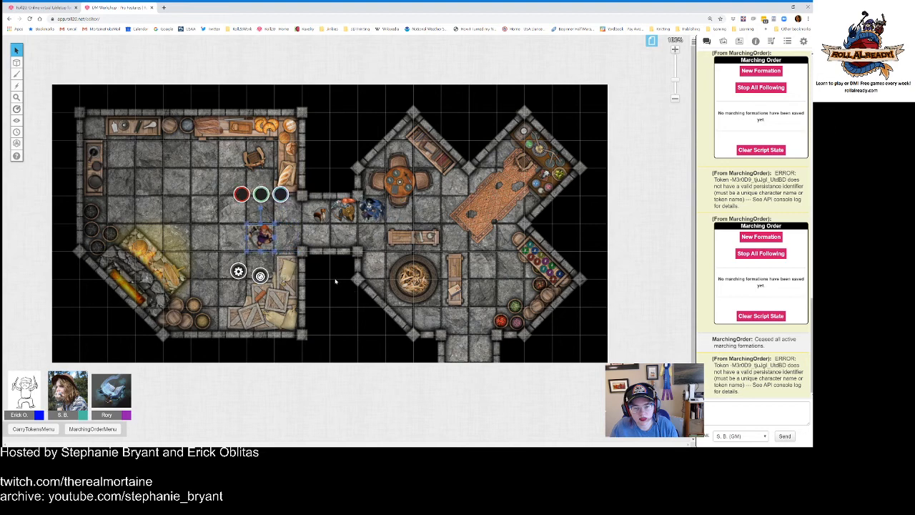
key(Left)
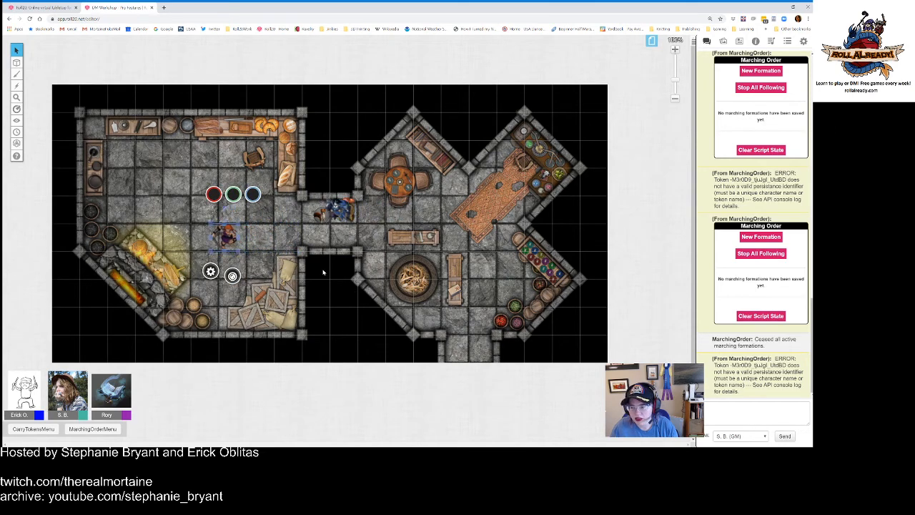
key(Left)
key(Left)
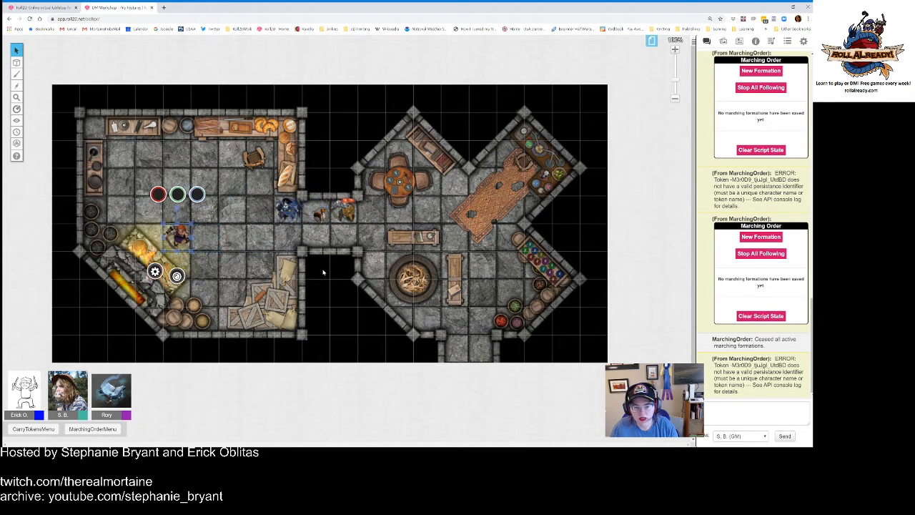
Step: Move the blue token one square south and two squares west into the large room
drag(286, 207, 287, 236)
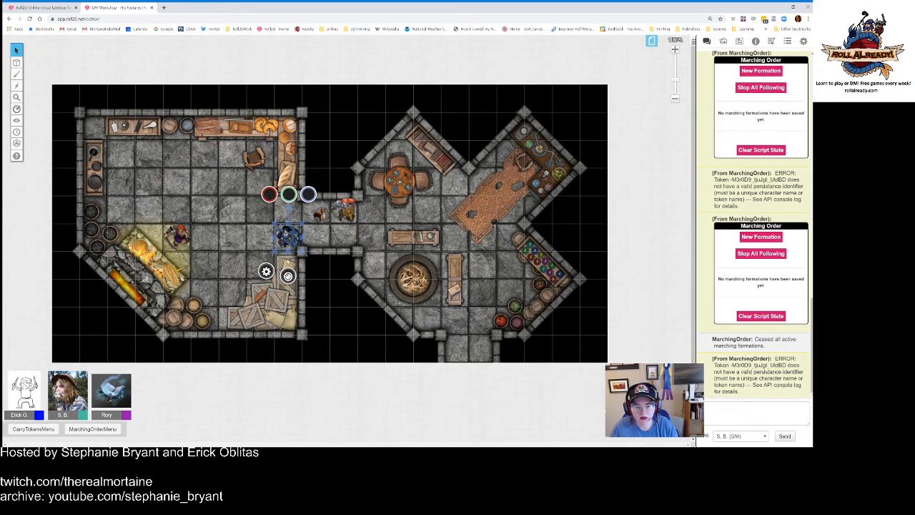
key(Left)
key(Left)
click(253, 281)
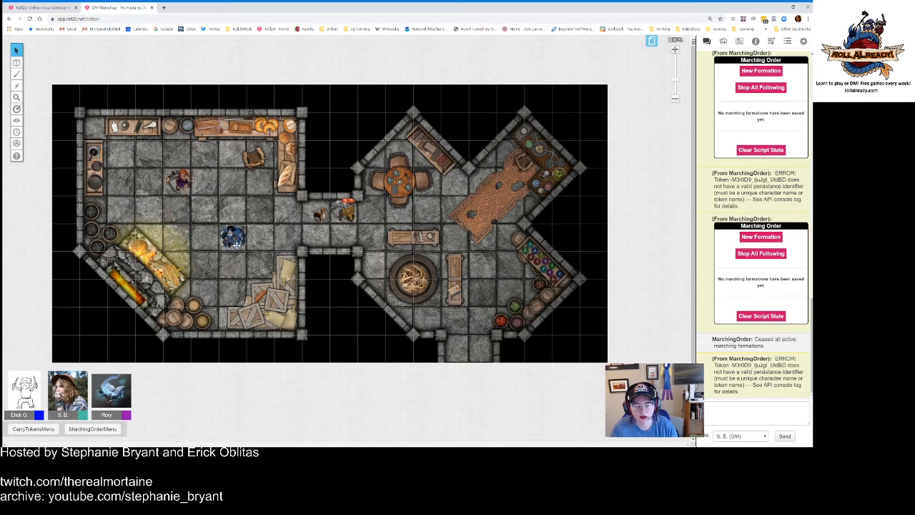
Step: Move the red-haired token one square east in the large room and deselect it
click(208, 183)
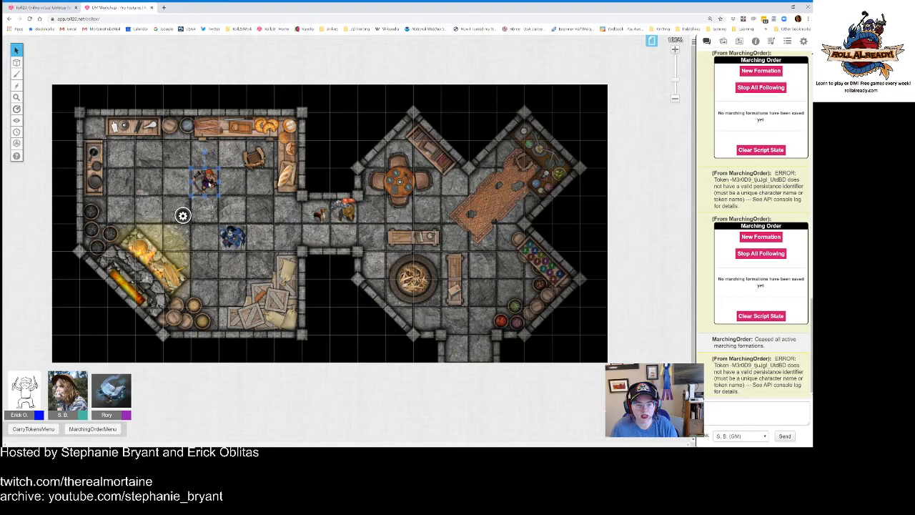
click(206, 180)
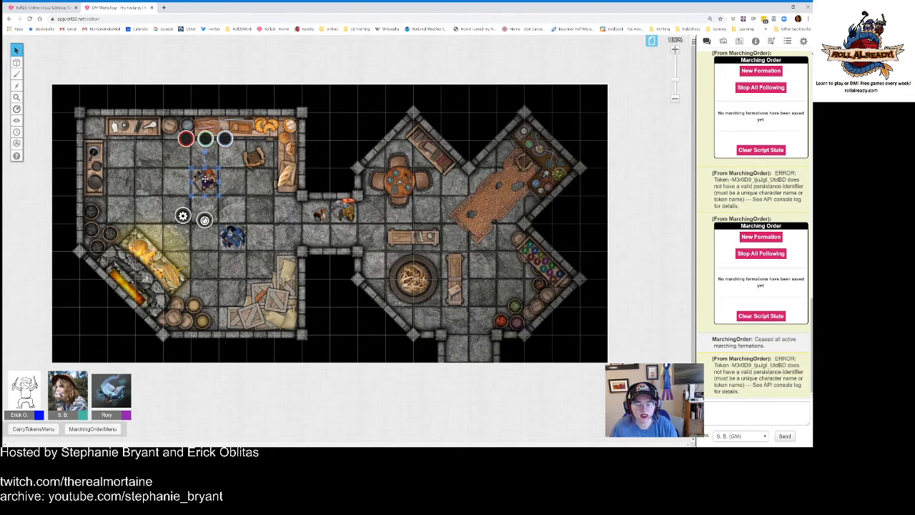
click(259, 275)
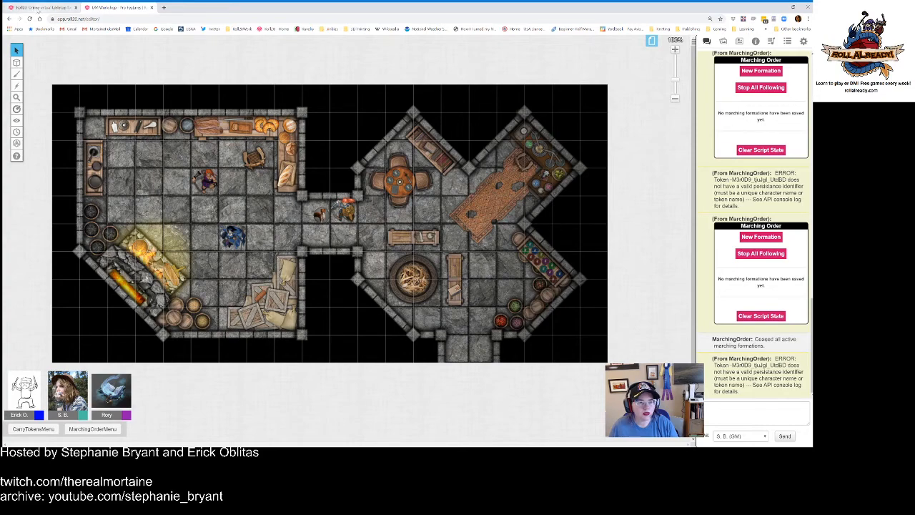
Step: View the Welcome Package script on the game's API Scripts page and return to the map
click(41, 8)
scroll(310, 179, up, 3)
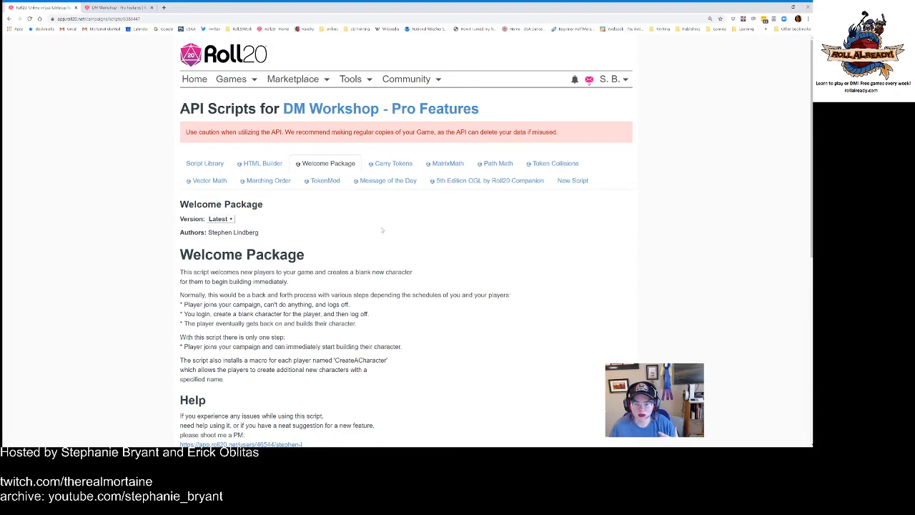
key(ctrl+Tab)
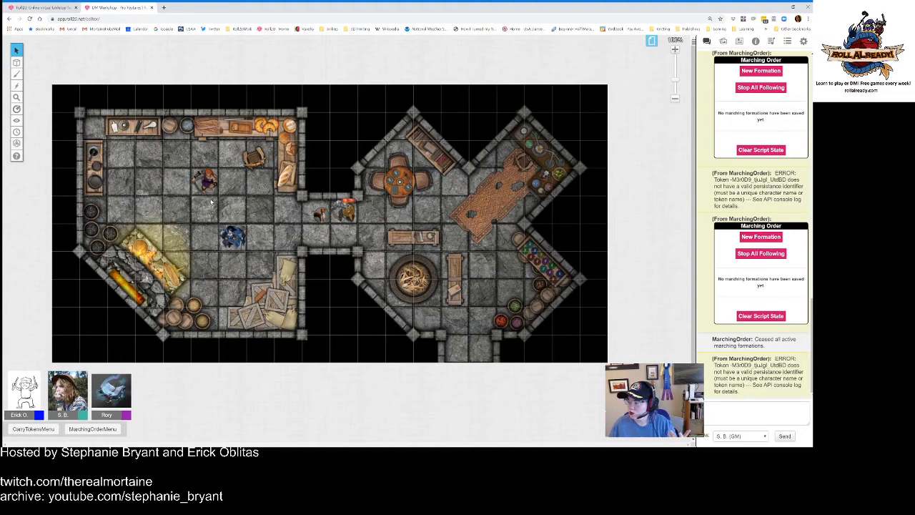
click(232, 238)
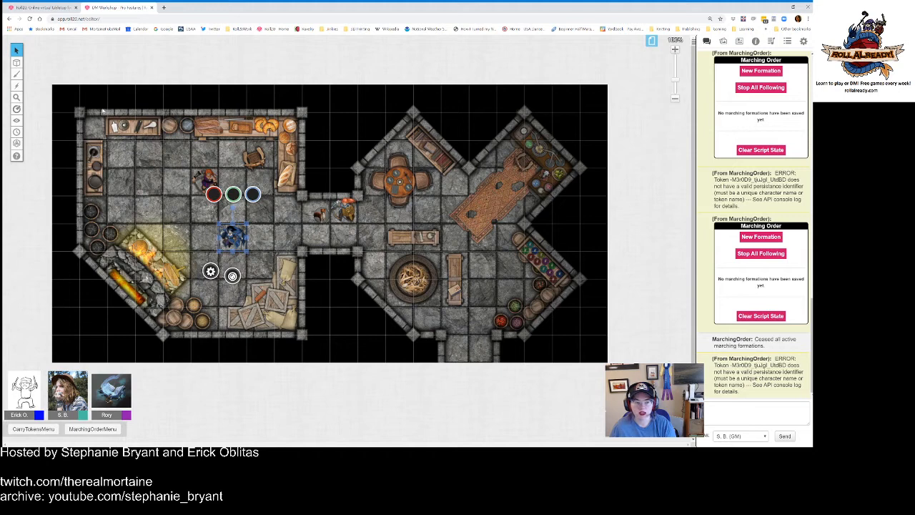
mouse_move(17, 62)
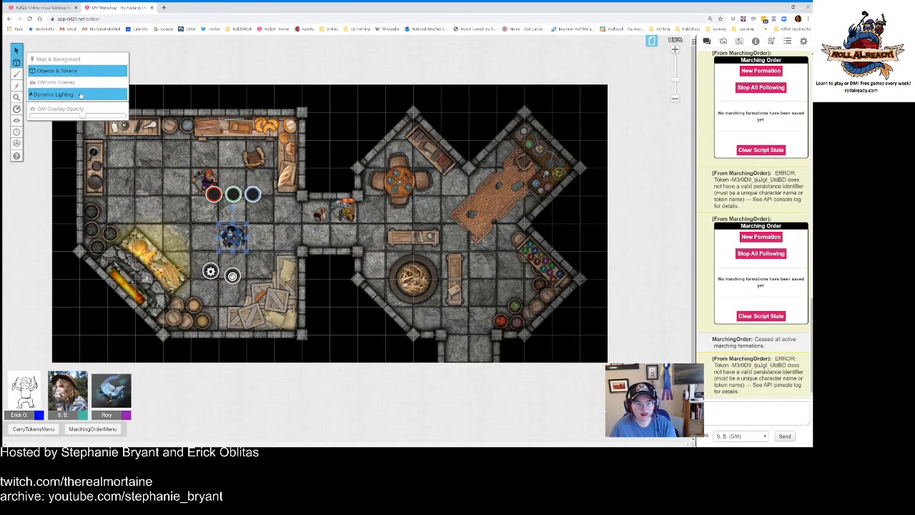
click(244, 90)
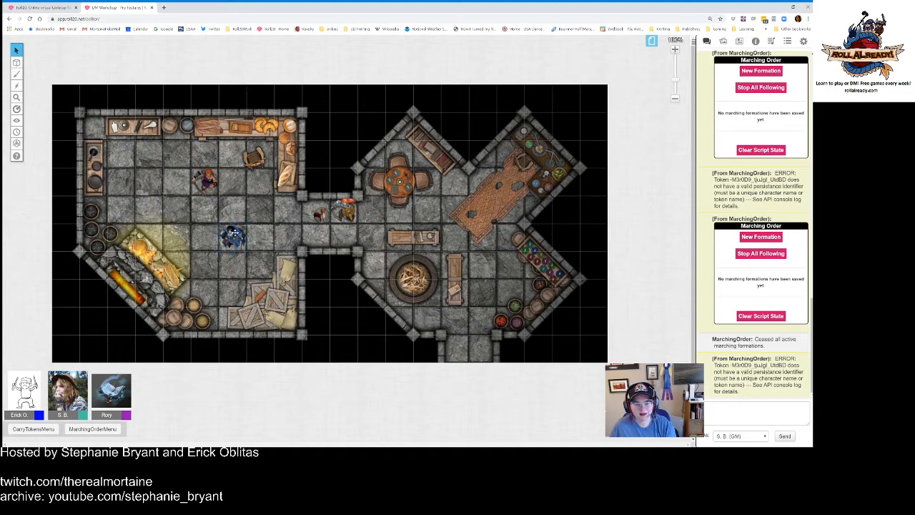
Step: Place the red-haired token directly west of the blue token and start a north-heading marching formation from both
drag(207, 180, 170, 263)
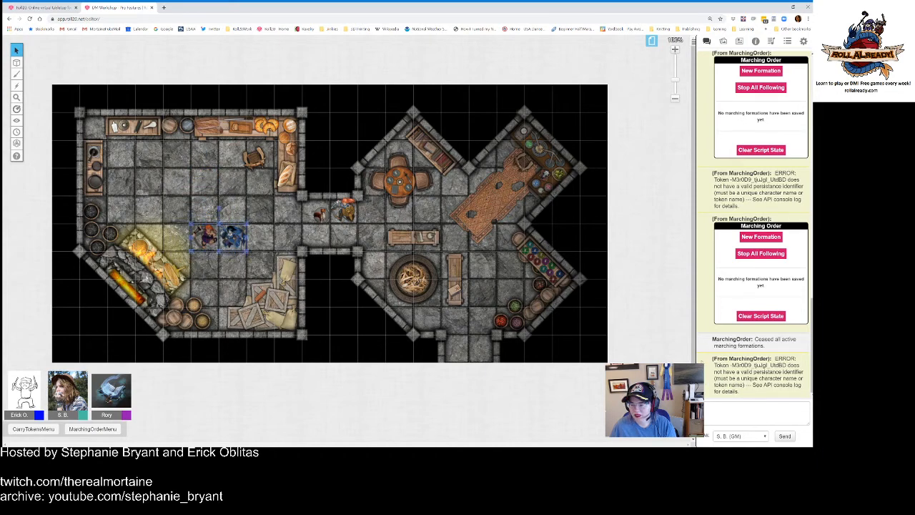
click(760, 238)
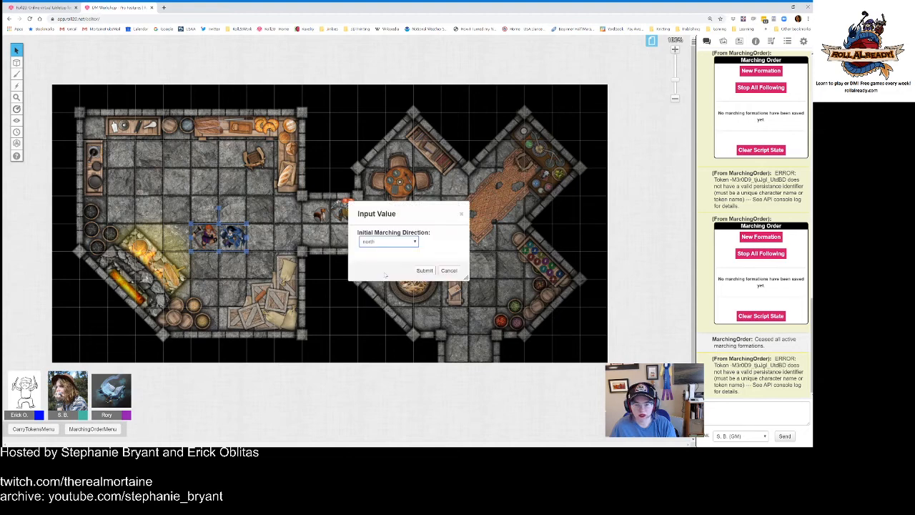
click(425, 270)
right_click(206, 238)
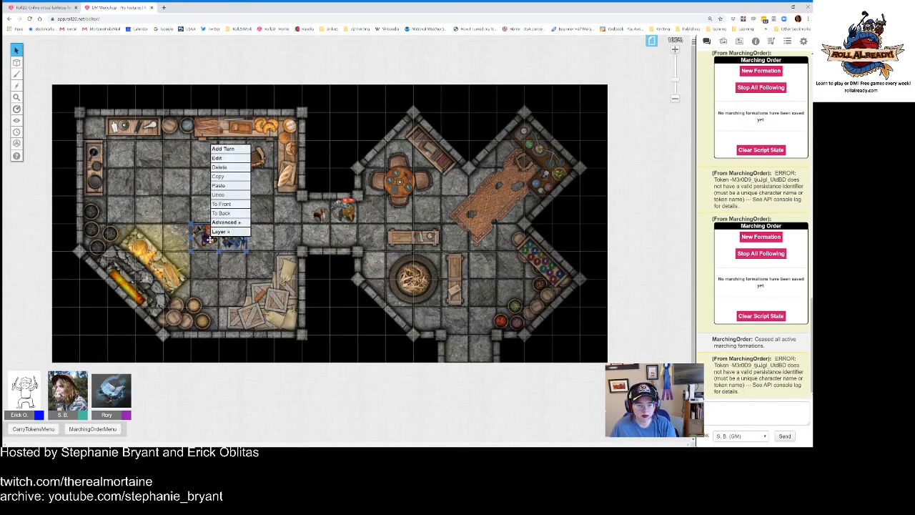
click(203, 239)
click(200, 236)
click(208, 242)
click(208, 276)
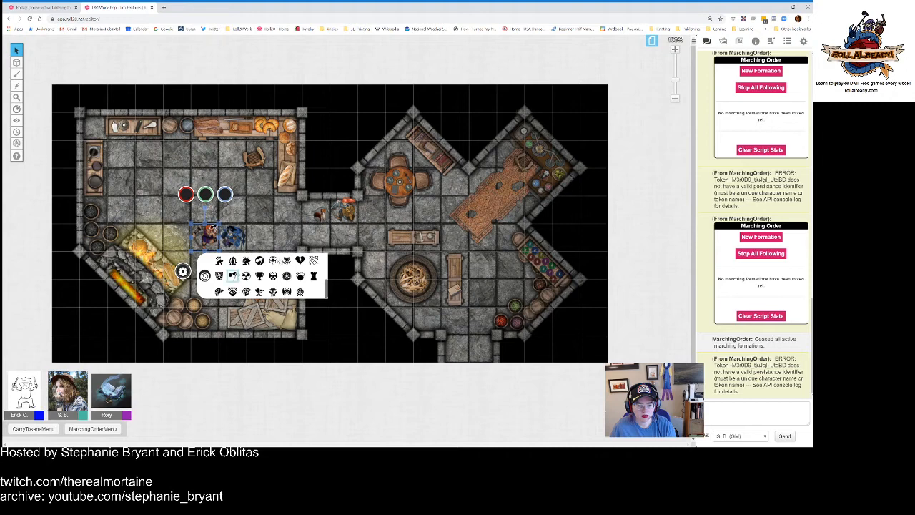
click(315, 234)
drag(177, 211, 270, 263)
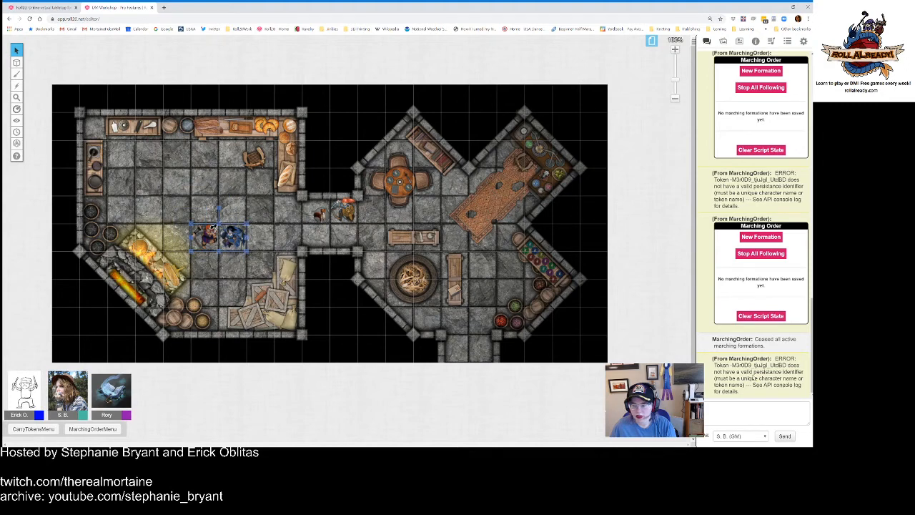
click(753, 240)
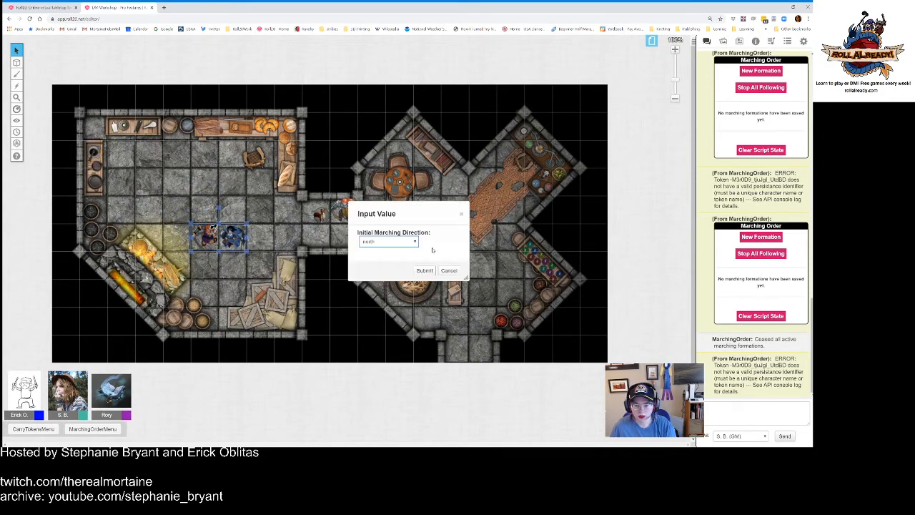
click(422, 271)
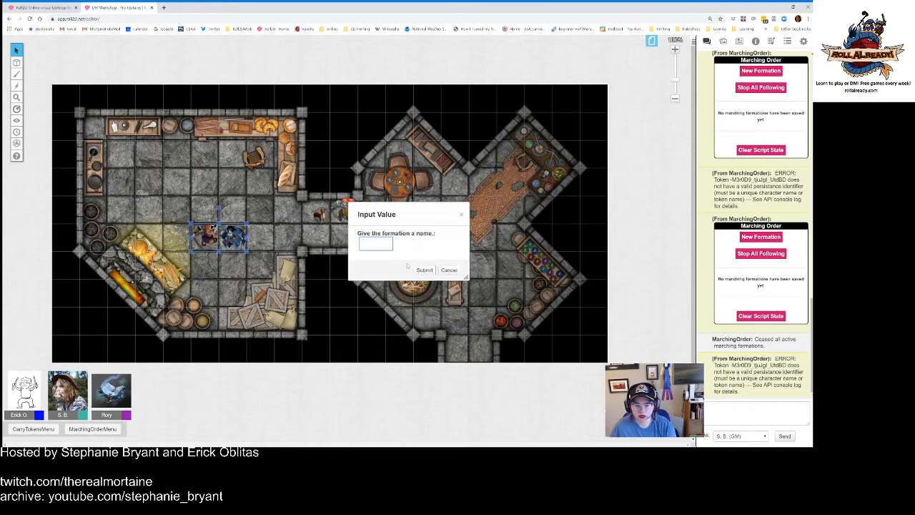
text(North)
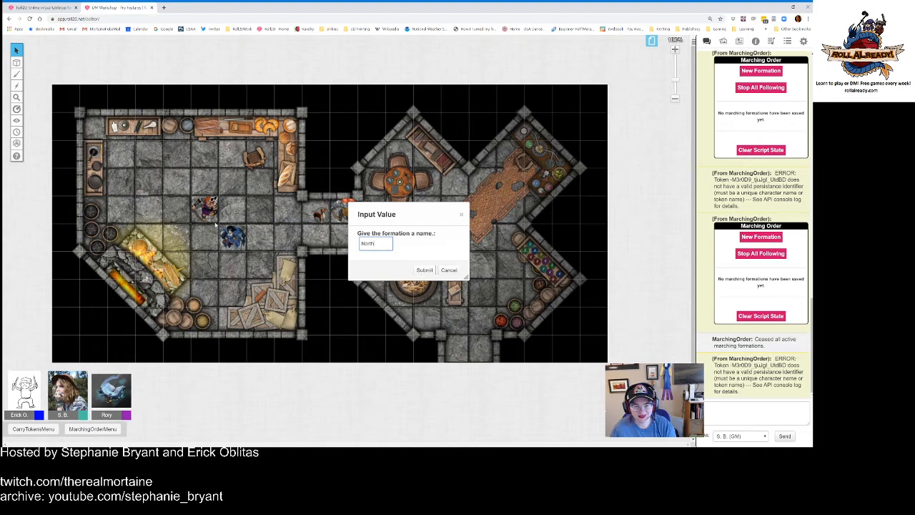
drag(207, 209, 267, 261)
click(449, 271)
Step: Try to create a new marching formation named "North" heading north from the red-haired and blue tokens
click(775, 237)
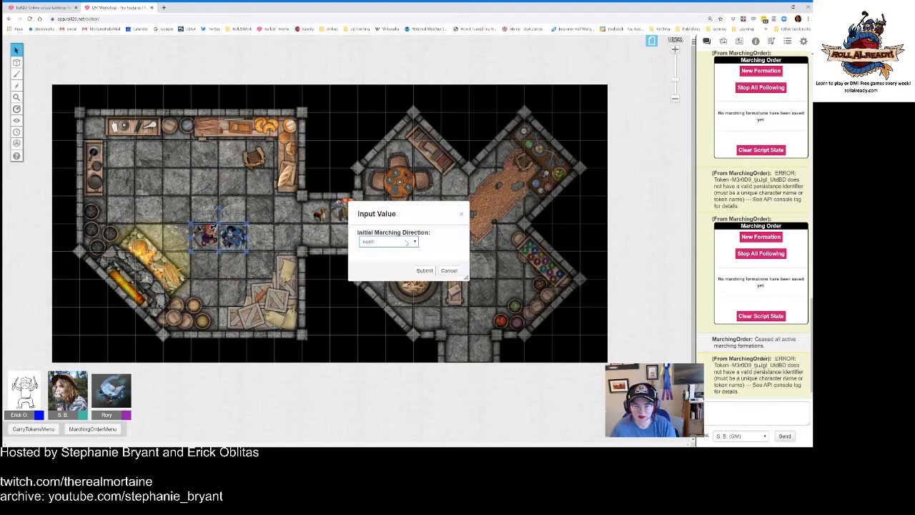
click(424, 270)
text(North)
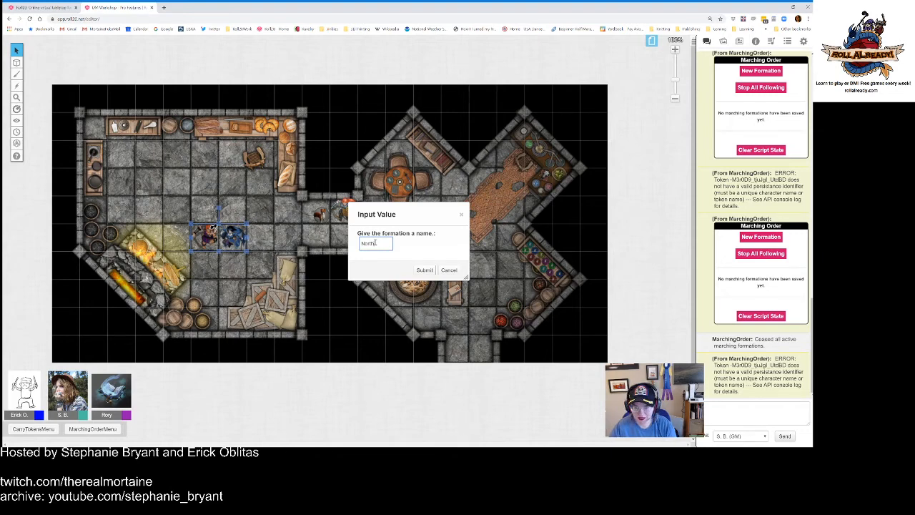
key(Return)
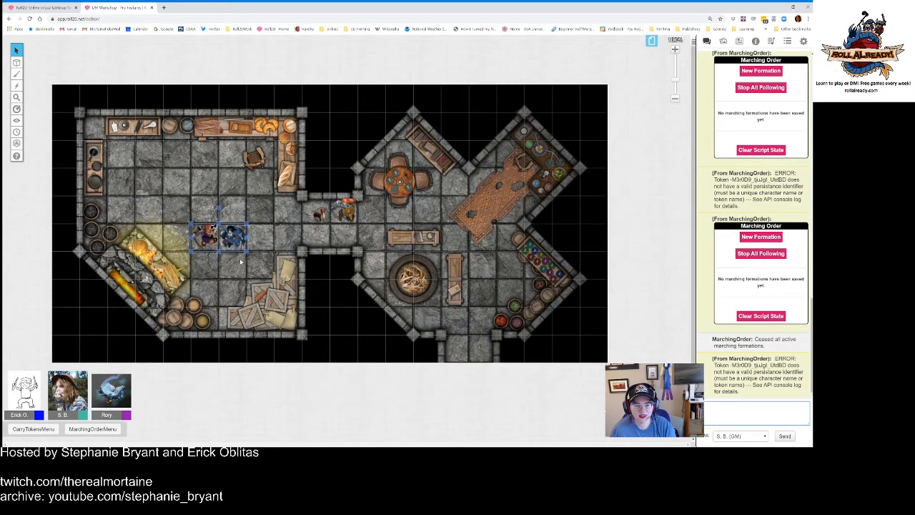
click(241, 262)
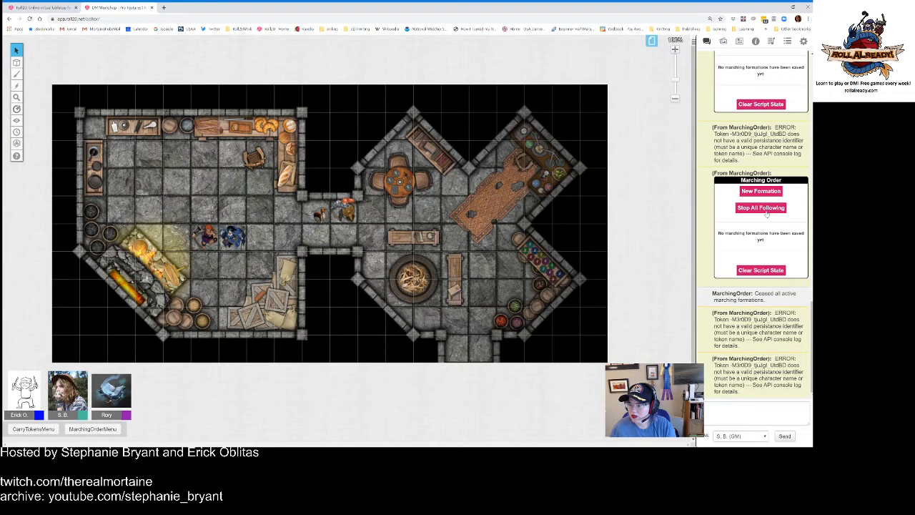
Step: Stop all following and bring up the Marching Order menu again through the MarchingOrderMenu macro
click(766, 211)
click(422, 273)
click(116, 429)
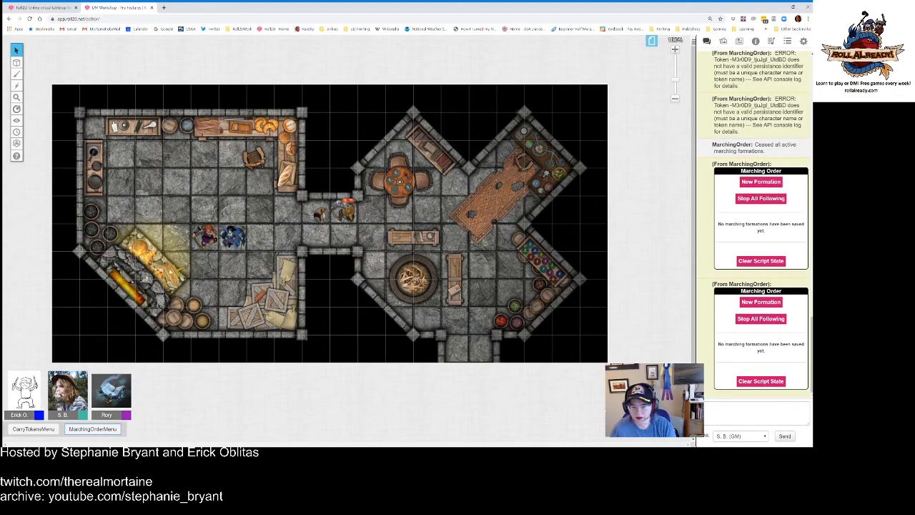
click(194, 230)
mouse_move(183, 272)
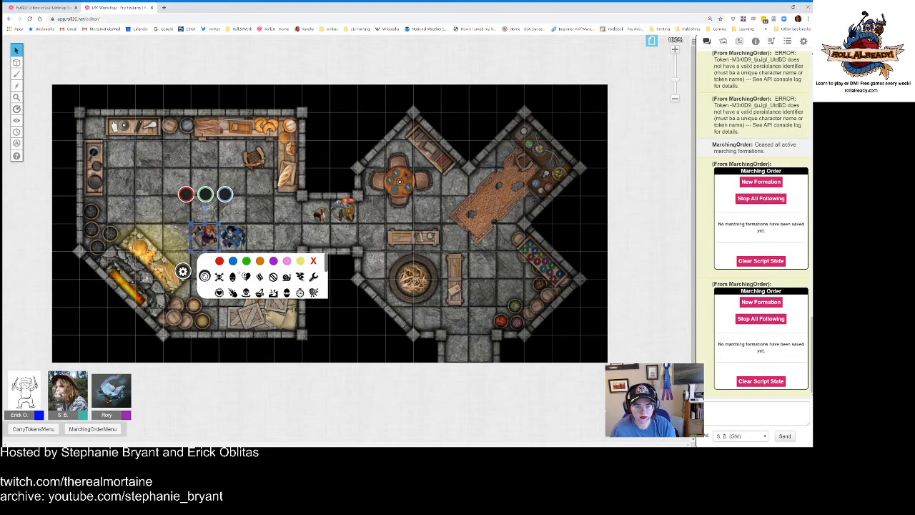
click(258, 244)
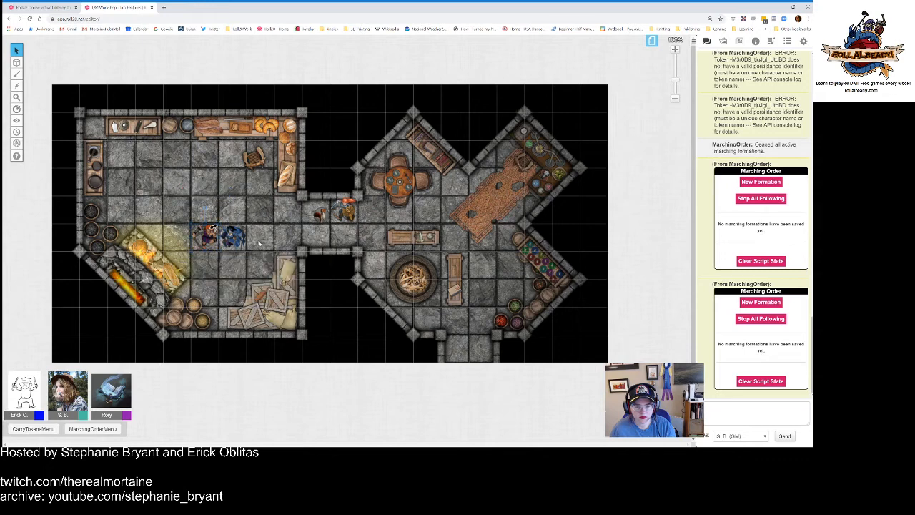
Step: Select the red-haired and blue tokens again and retry creating a north-heading marching formation named "North"
drag(184, 214, 279, 265)
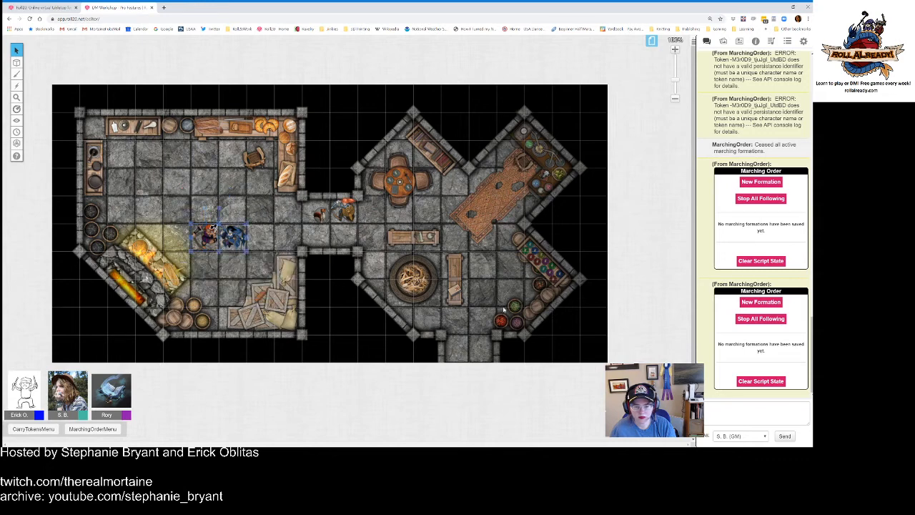
click(760, 302)
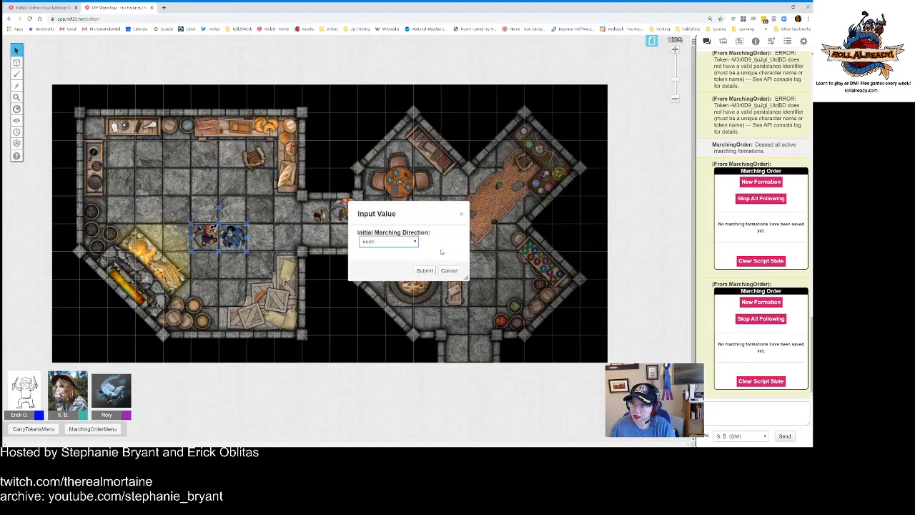
click(425, 271)
text(Name)
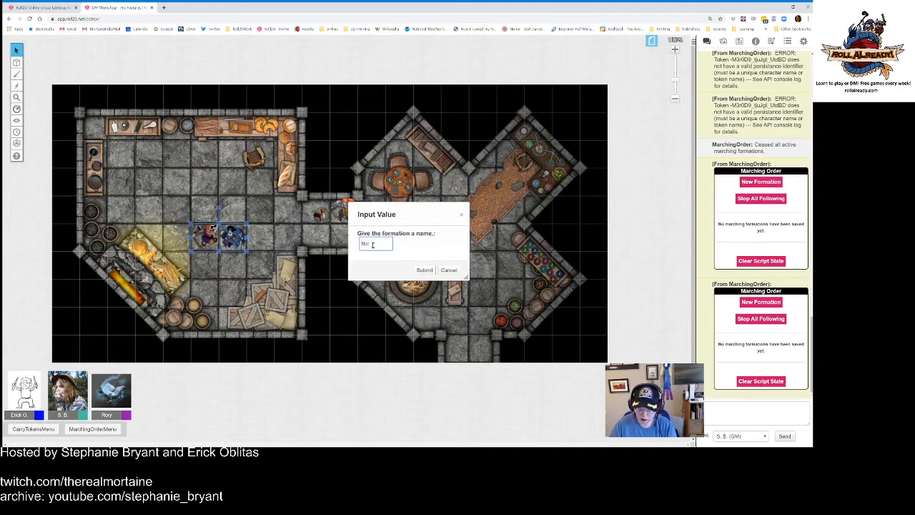
click(426, 270)
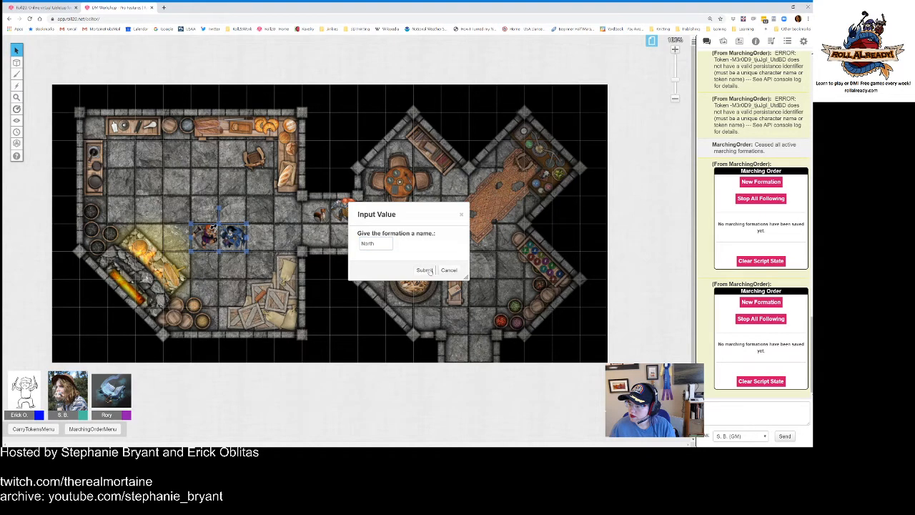
click(425, 271)
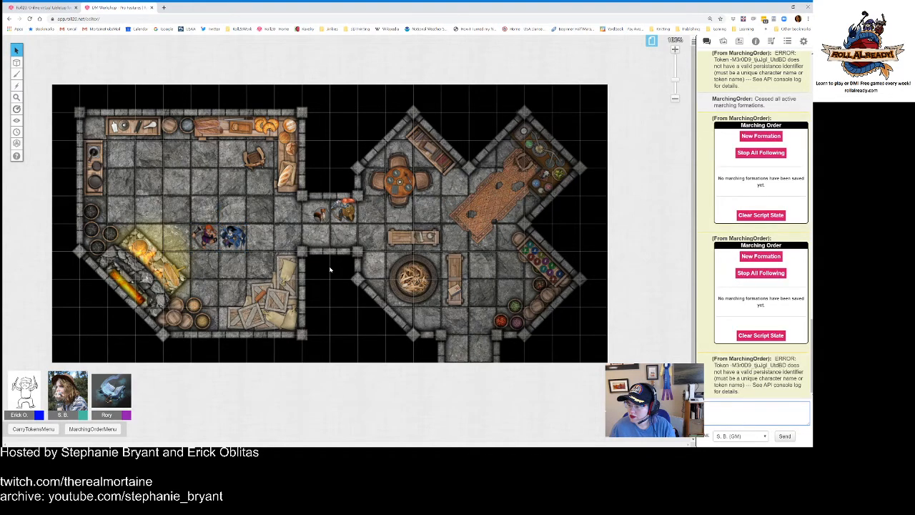
Step: Move the red-haired token around the large room in several directions to test the following behaviour, and stop all following
click(200, 239)
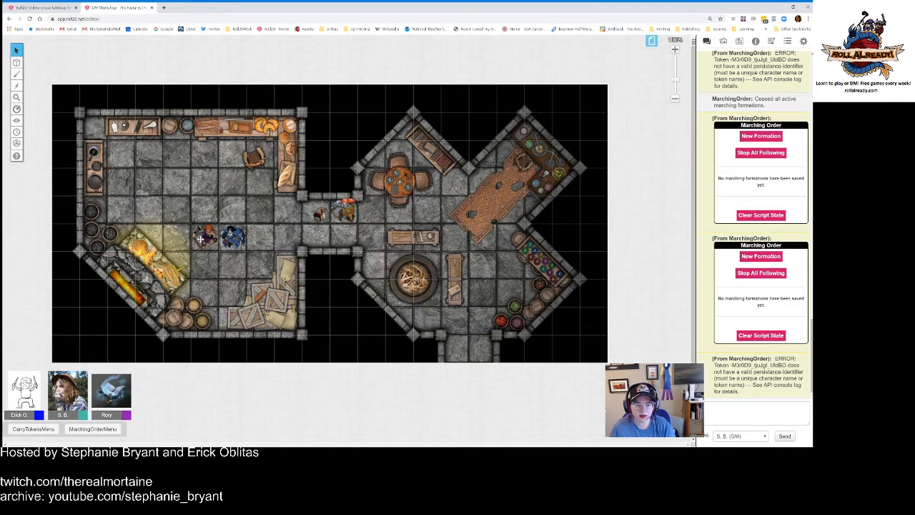
key(Up)
key(Down)
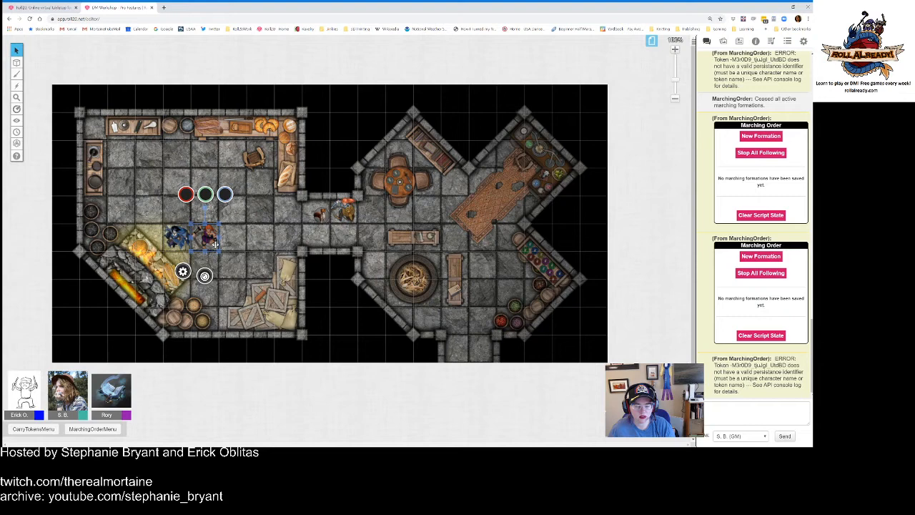
key(Right)
key(Right)
key(Up)
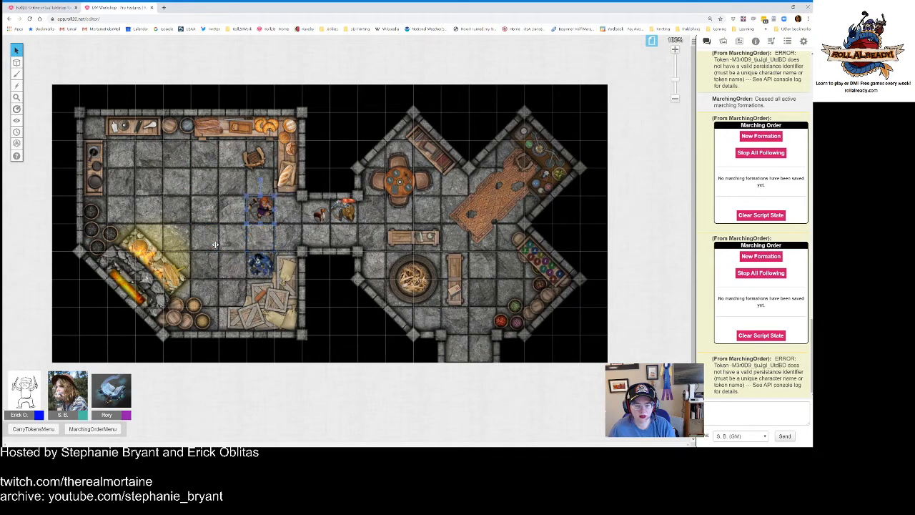
key(Left)
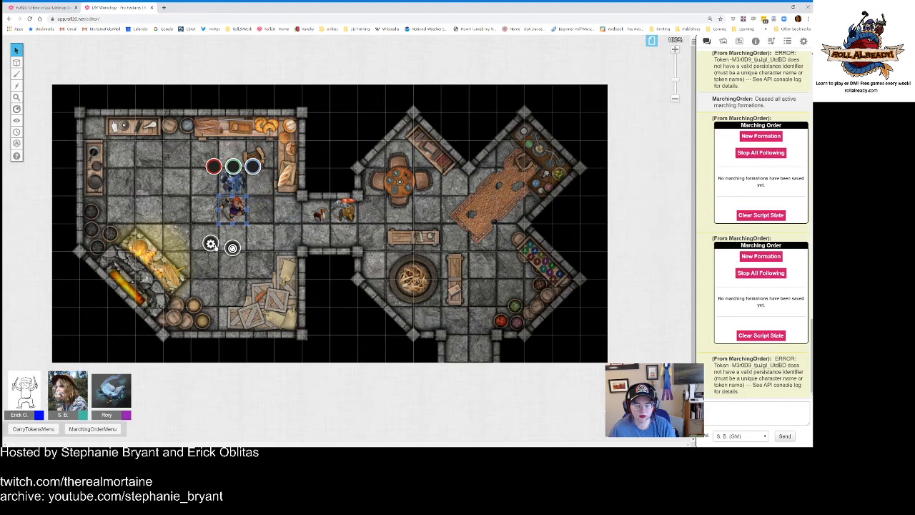
click(756, 273)
click(336, 293)
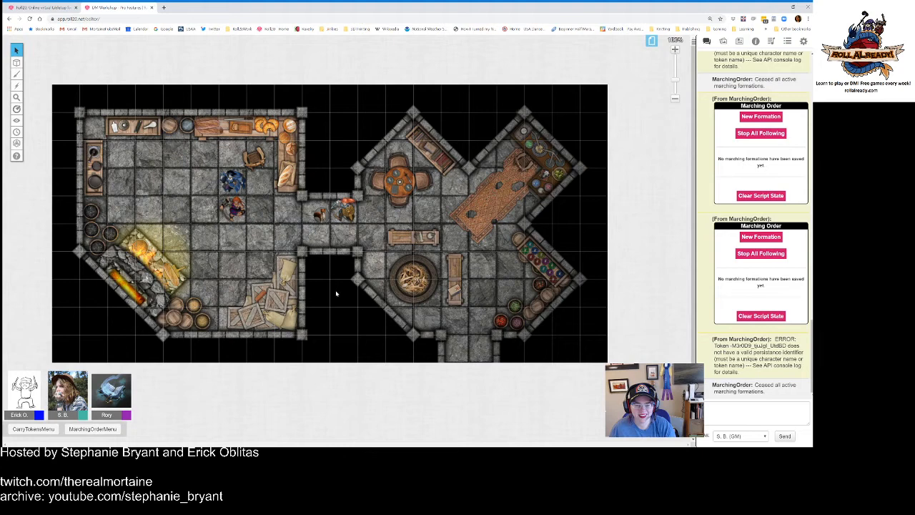
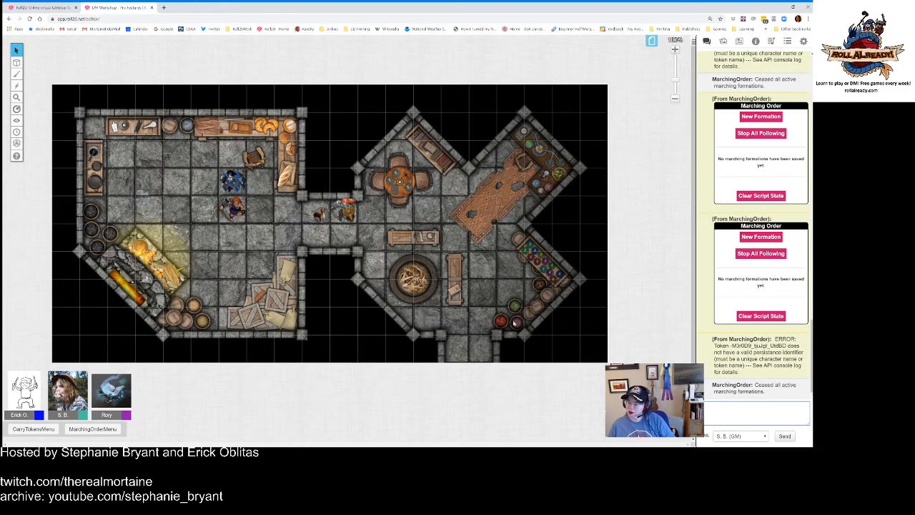
Step: Switch to the Dynamic Lighting layer and set the Start page to basic Fog of War, with Advanced Fog of War and Dynamic Lighting disabled
mouse_move(15, 62)
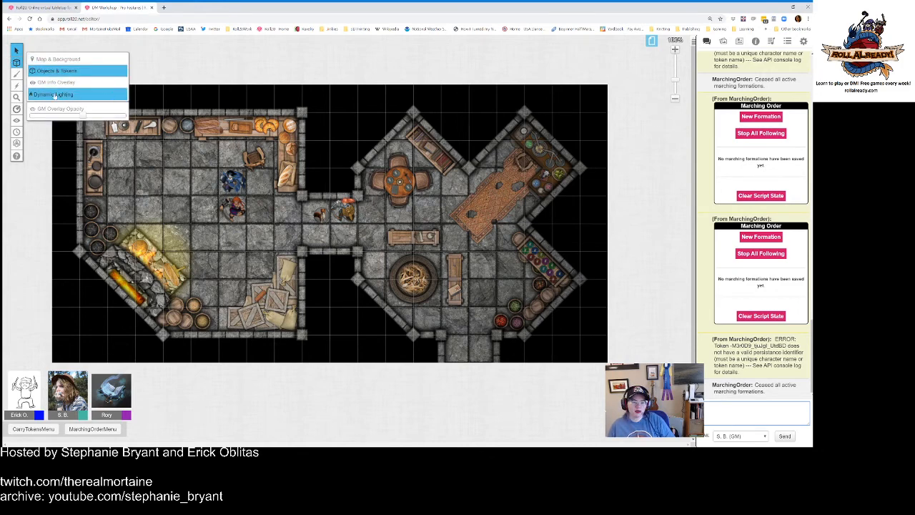
click(56, 95)
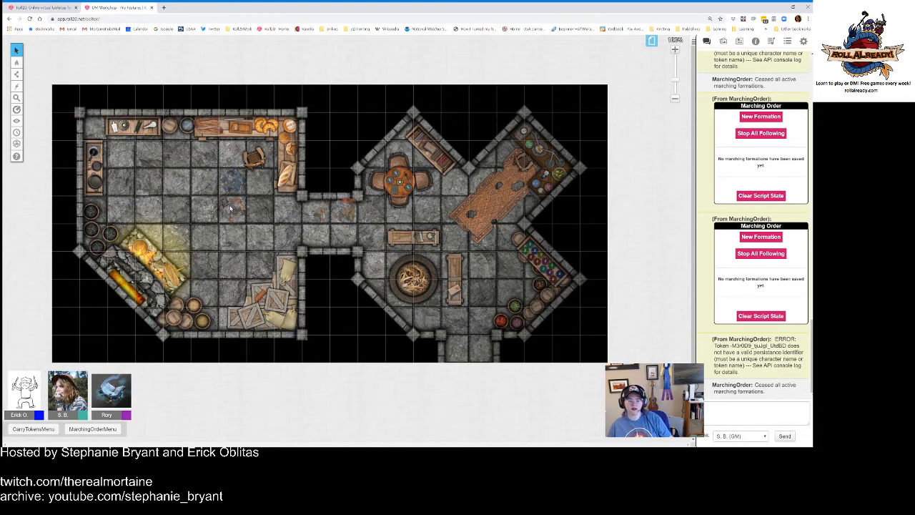
click(651, 43)
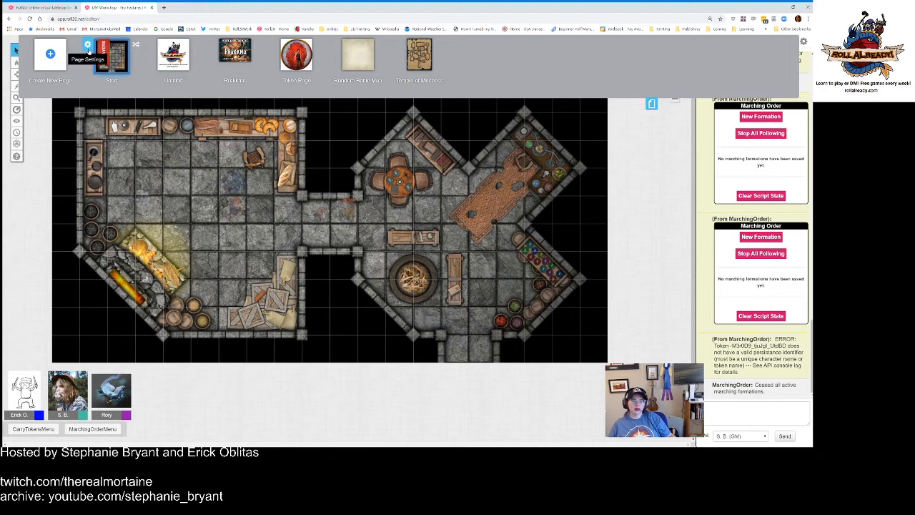
click(87, 46)
scroll(427, 267, down, 5)
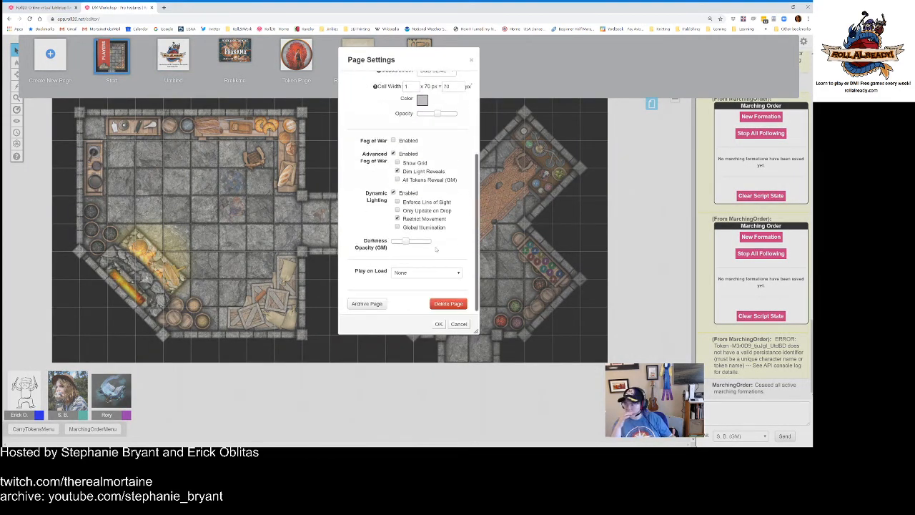
click(393, 155)
click(392, 192)
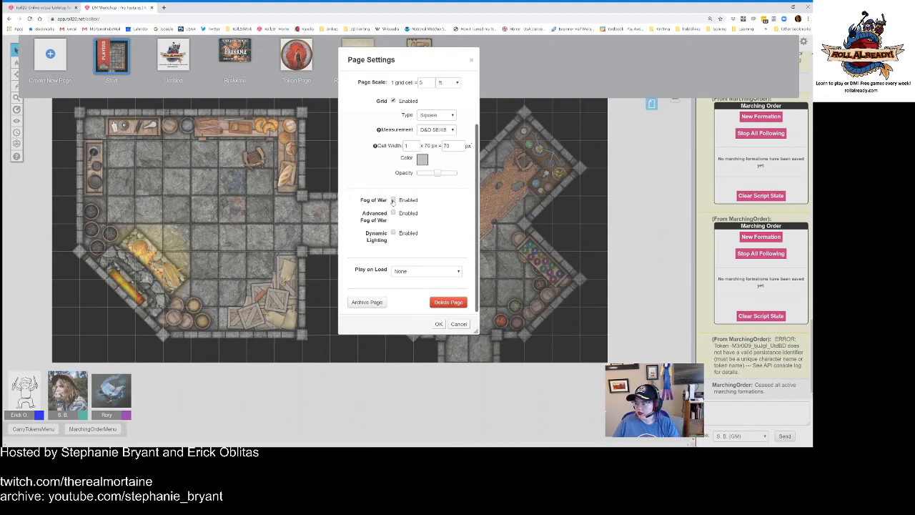
click(392, 201)
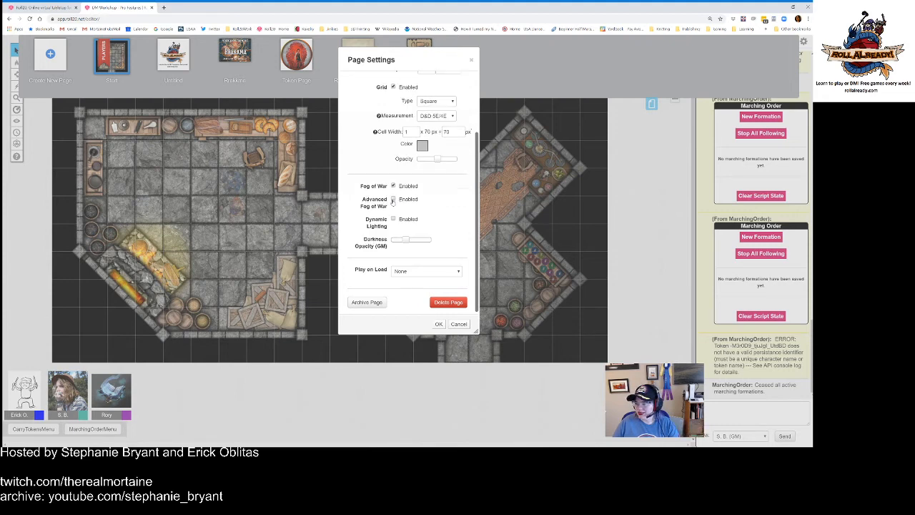
click(439, 324)
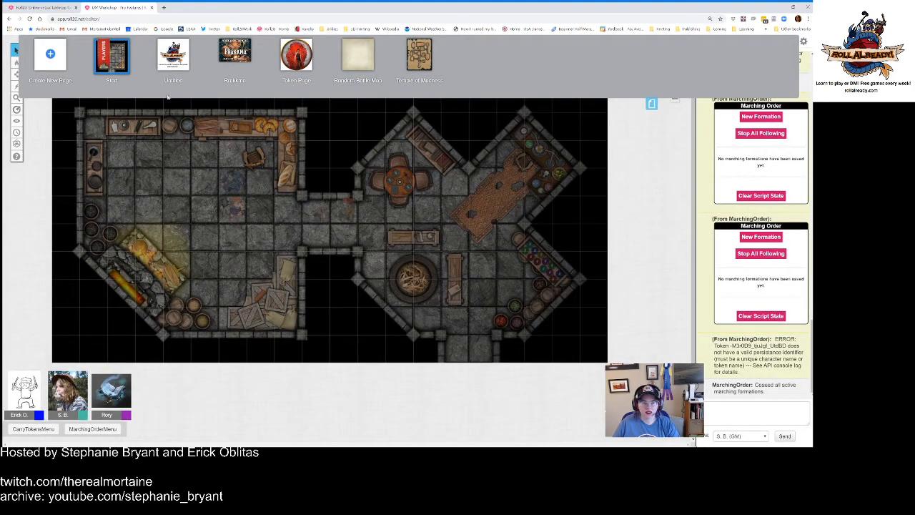
Step: Raise the grid opacity of the Start page to about three quarters and close the page list
click(87, 44)
drag(435, 241, 448, 241)
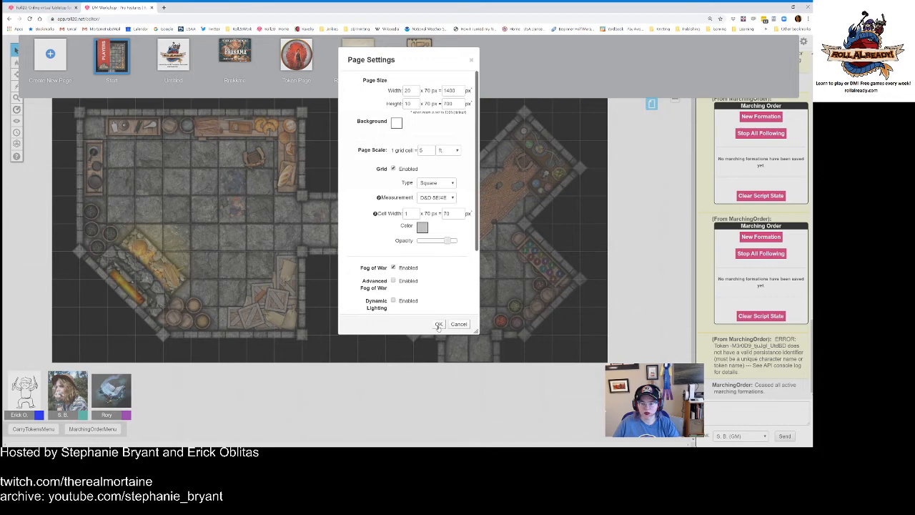
click(439, 326)
click(651, 106)
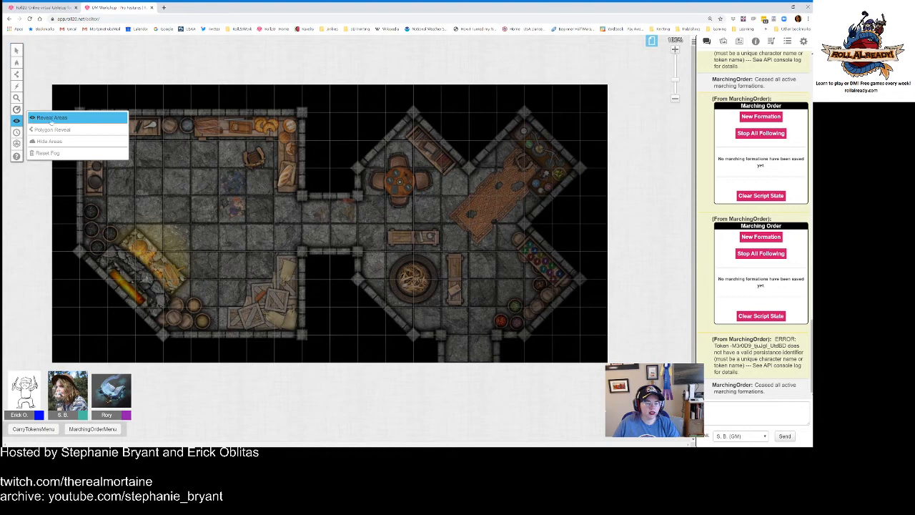
Step: Reveal the whole western room of the map from the fog with rectangular reveal areas
click(35, 118)
drag(129, 123, 304, 322)
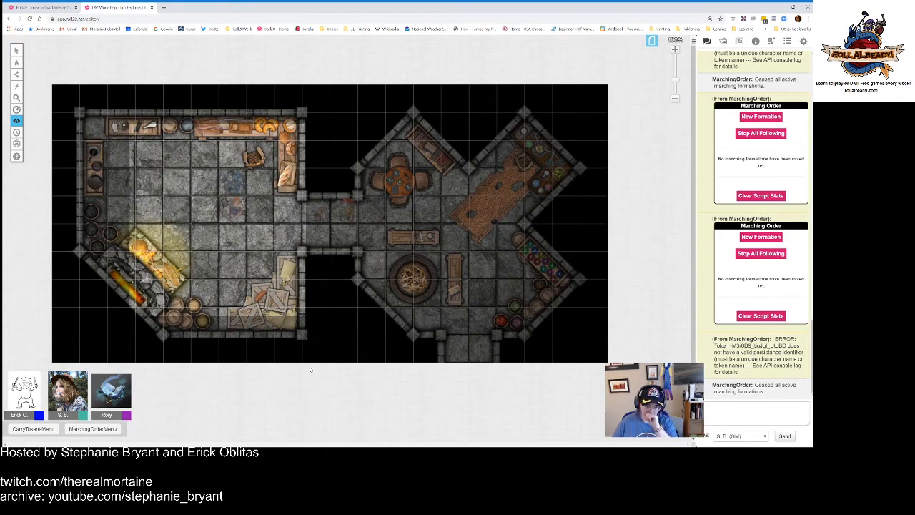
drag(80, 113, 297, 338)
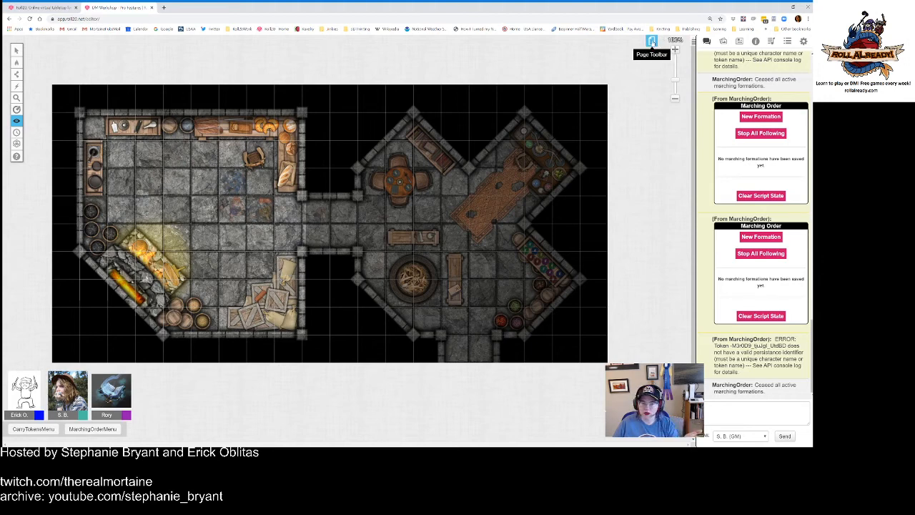
Step: Return to the Objects & Tokens layer and reveal the corridor east of the large room from the fog
mouse_move(17, 62)
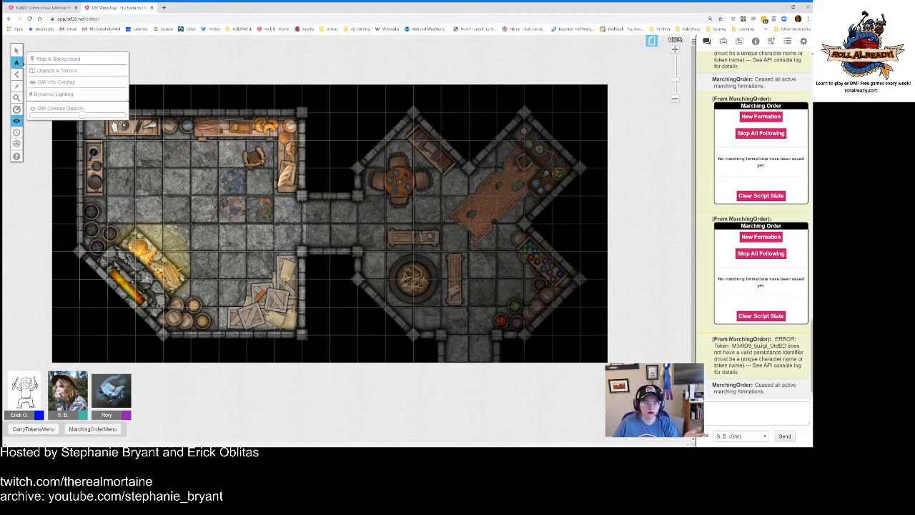
click(34, 71)
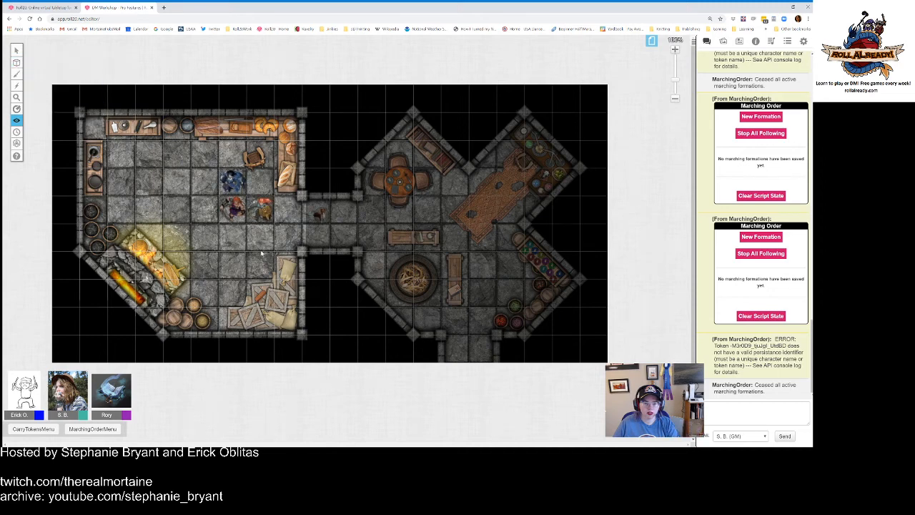
drag(304, 205, 361, 252)
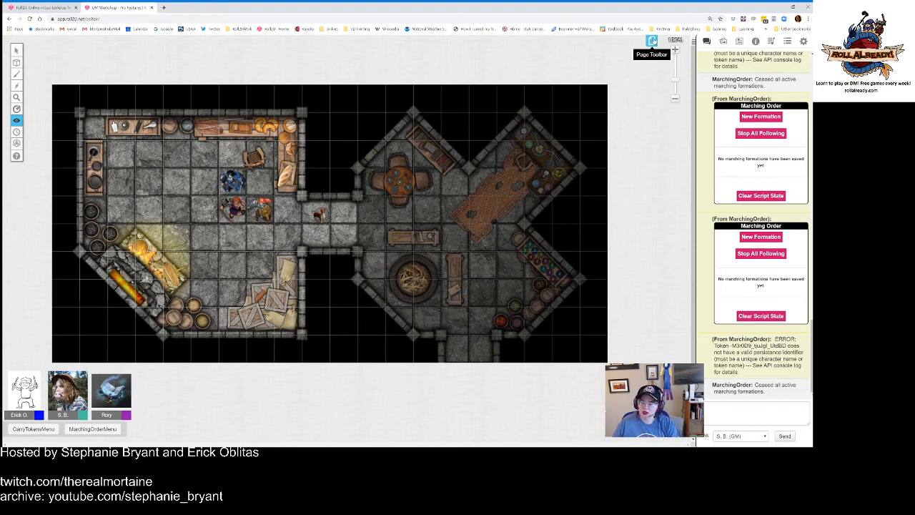
Step: Preview the fogged map through the view of the room's token nearest the corridor
click(16, 50)
click(258, 211)
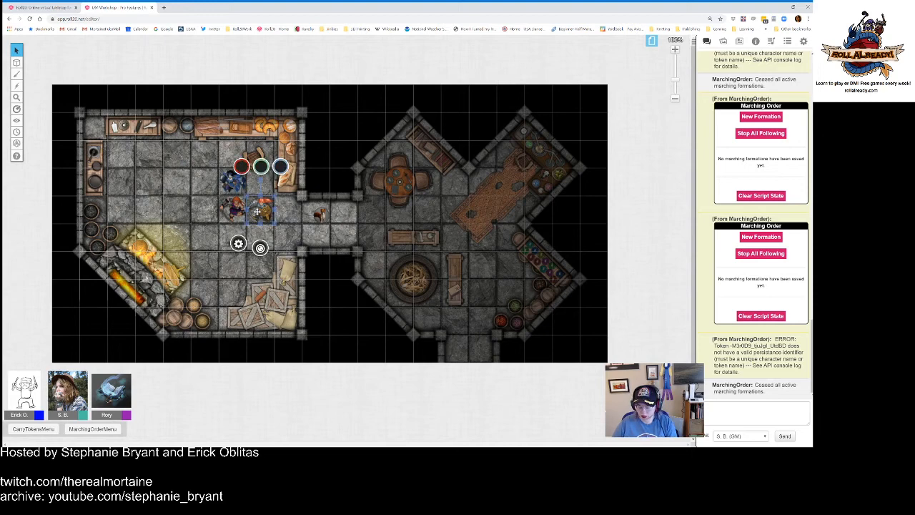
key(ctrl+l)
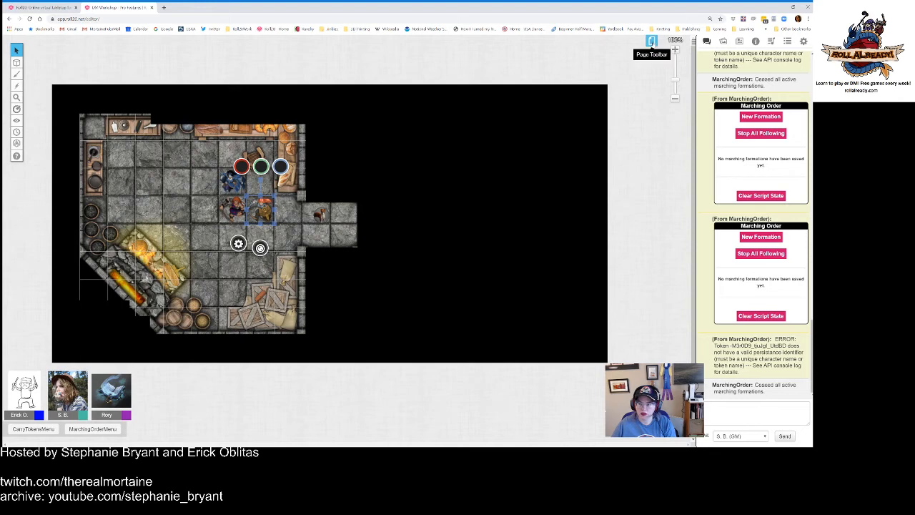
Step: Reset the fog so that all revealed areas of the map are hidden again
mouse_move(16, 120)
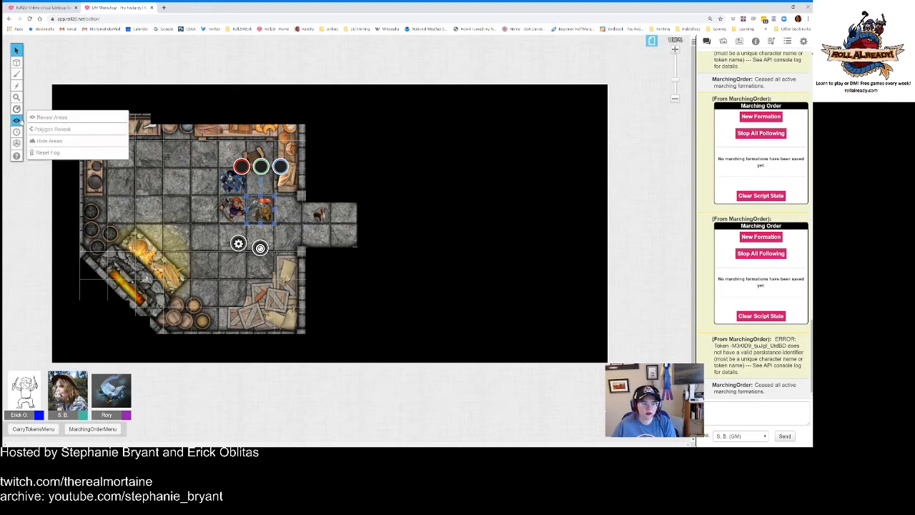
click(43, 152)
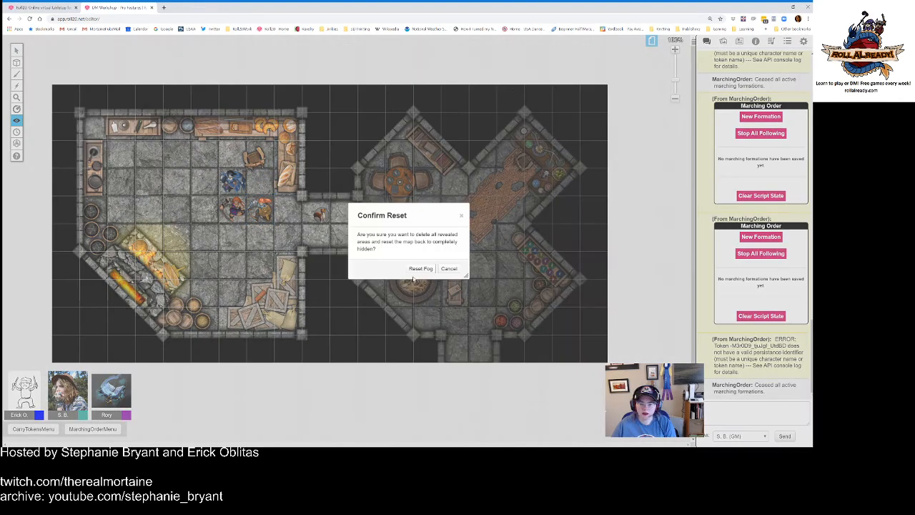
click(421, 269)
Step: Disable Fog of War in the Start page's settings and keep Advanced Fog of War switched off
click(651, 41)
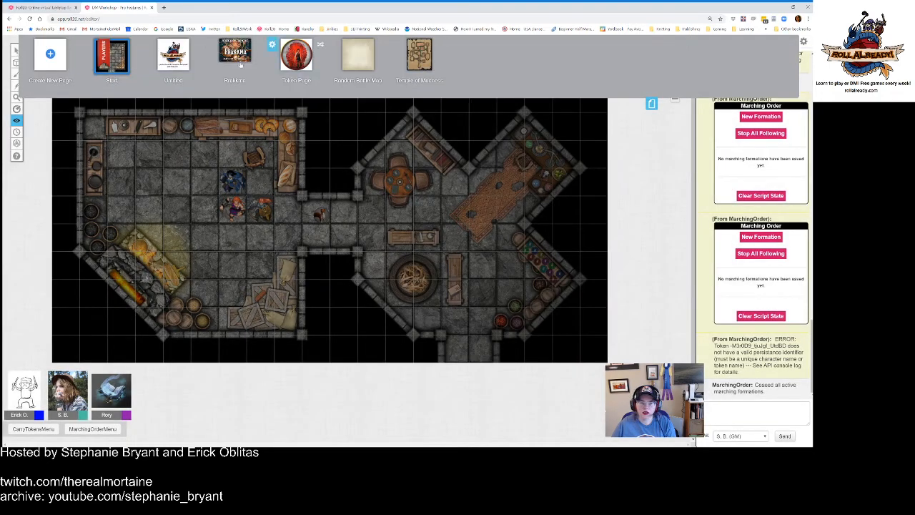
click(88, 46)
scroll(426, 250, down, 2)
click(393, 205)
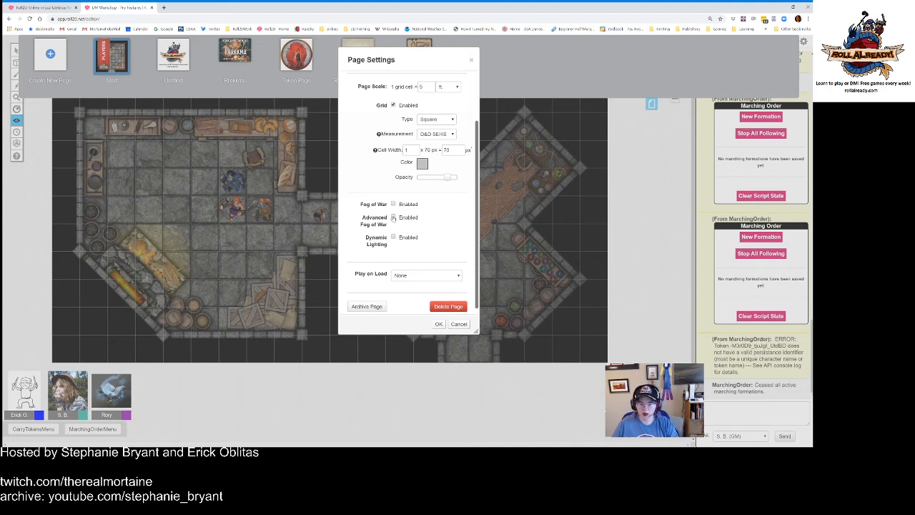
click(392, 217)
scroll(393, 217, down, 1)
click(394, 186)
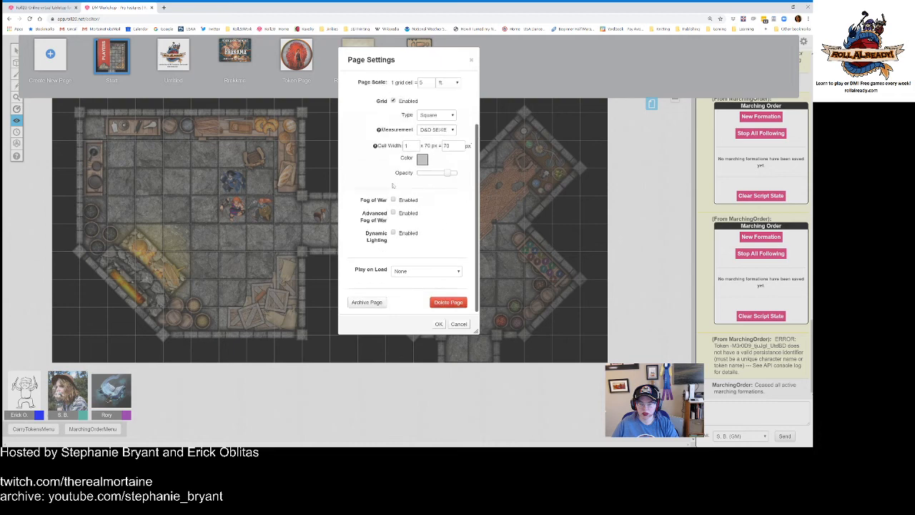
Step: Enable Dynamic Lighting with Enforce Line of Sight, Only Update on Drop and Restrict Movement, and raise the GM darkness opacity to about 80%
click(394, 233)
scroll(435, 248, down, 1)
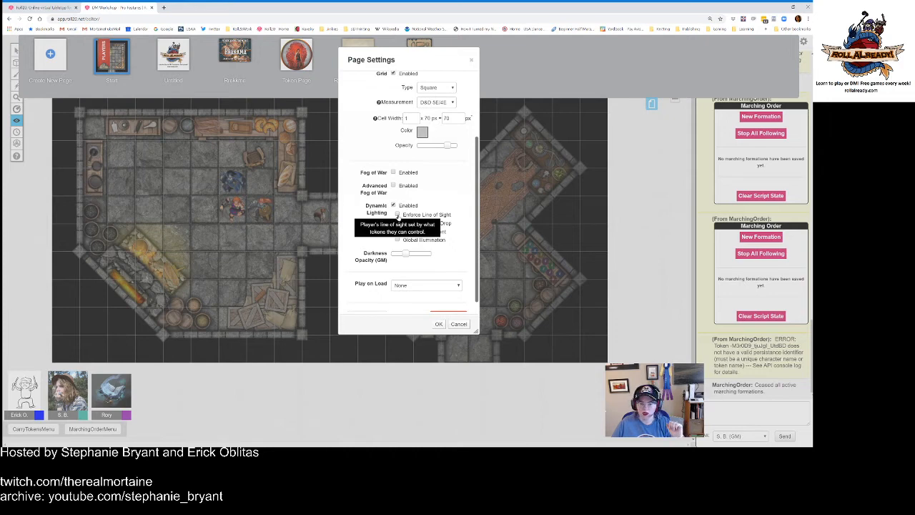
click(398, 223)
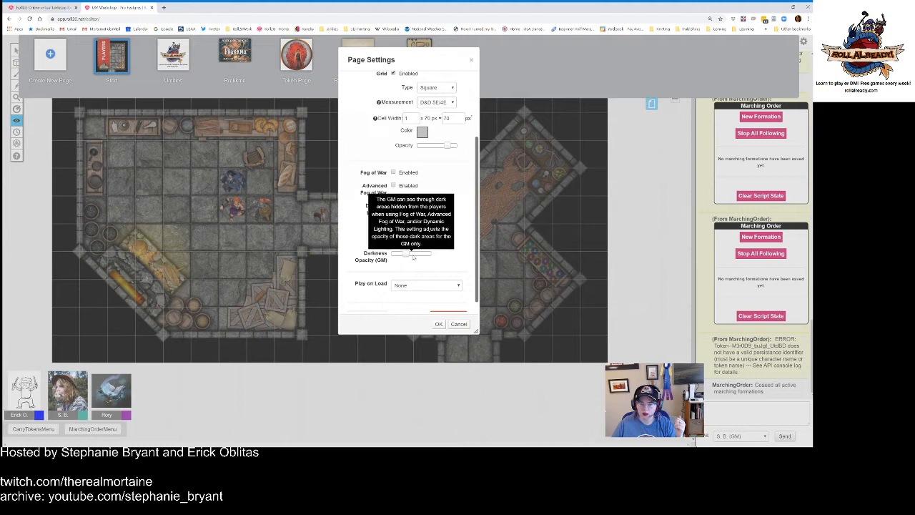
drag(405, 253, 425, 253)
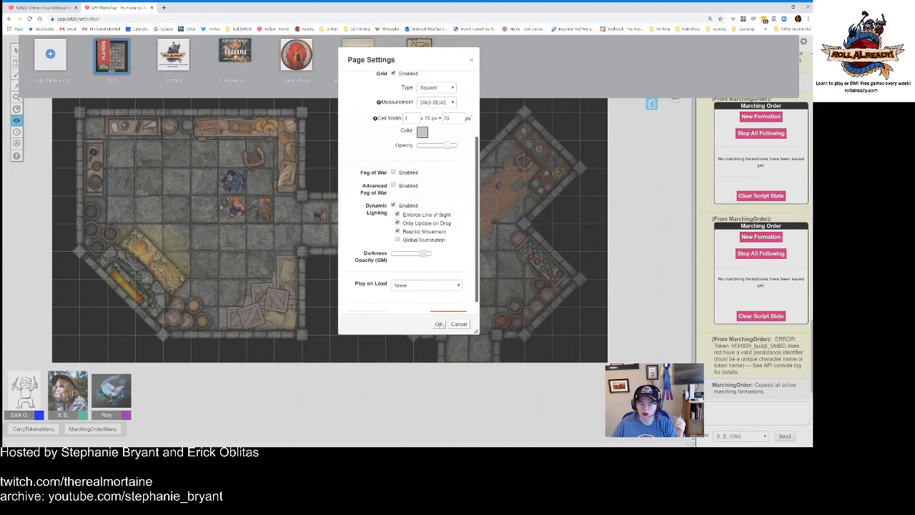
click(439, 324)
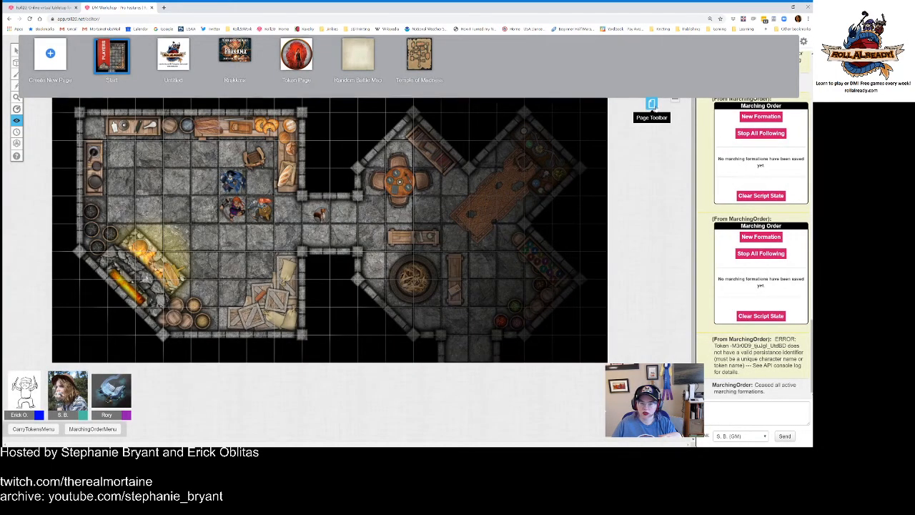
click(651, 105)
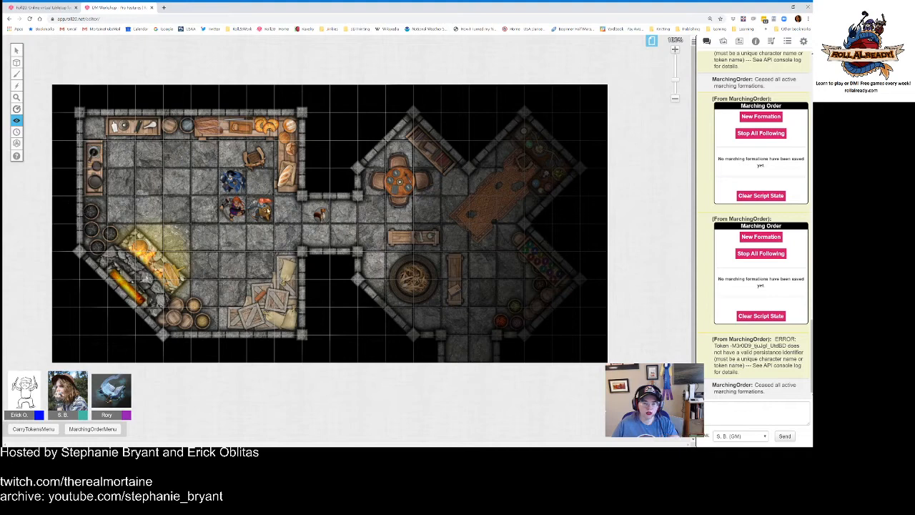
Step: Preview the dynamic lighting through the view of the room's token nearest the corridor, and deselect the token
click(16, 49)
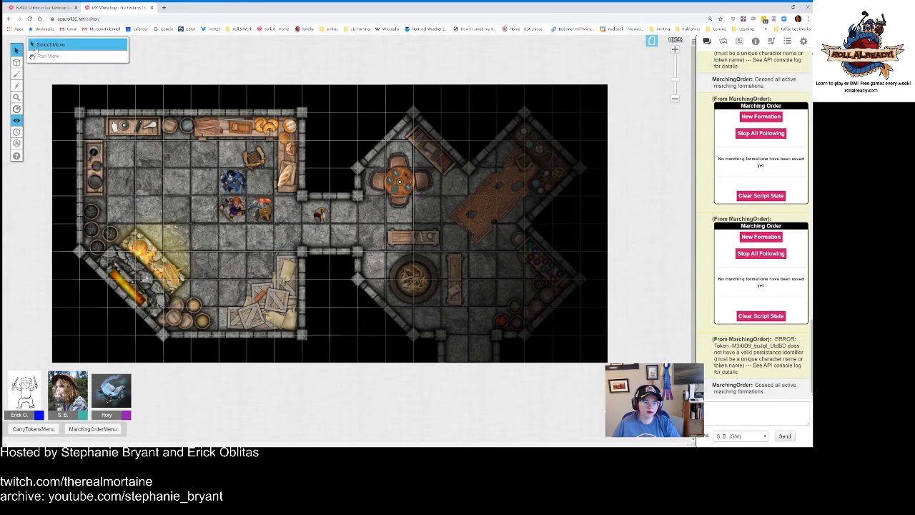
click(264, 210)
key(ctrl+l)
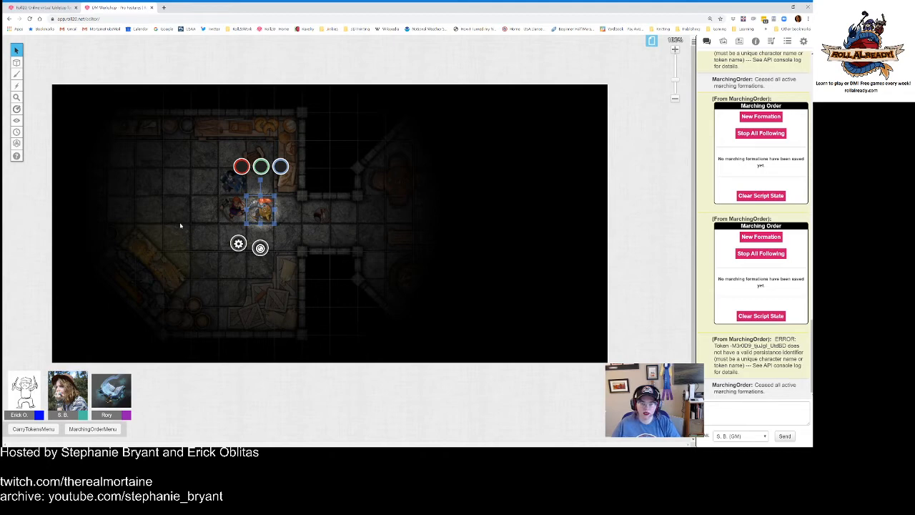
click(156, 196)
Step: Switch to the Dynamic Lighting layer and set up the Polygon/Line tool with a magenta stroke colour
mouse_move(16, 63)
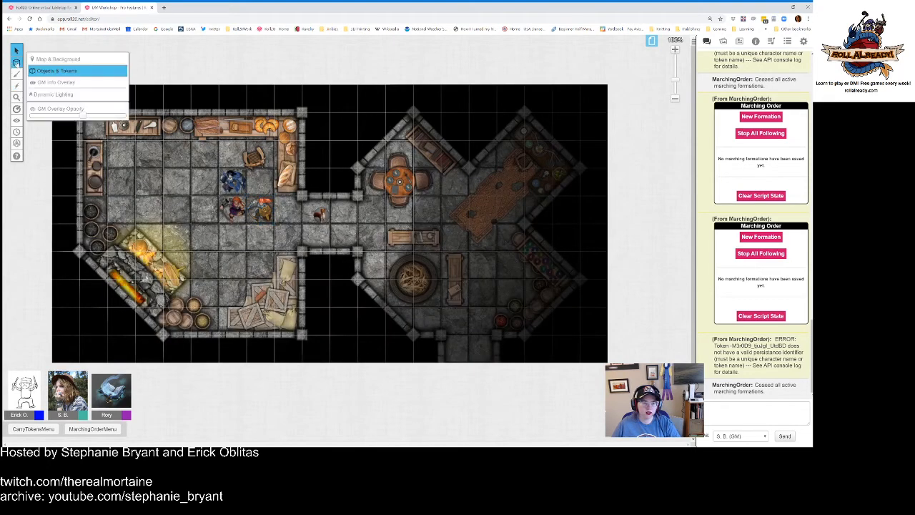
click(61, 97)
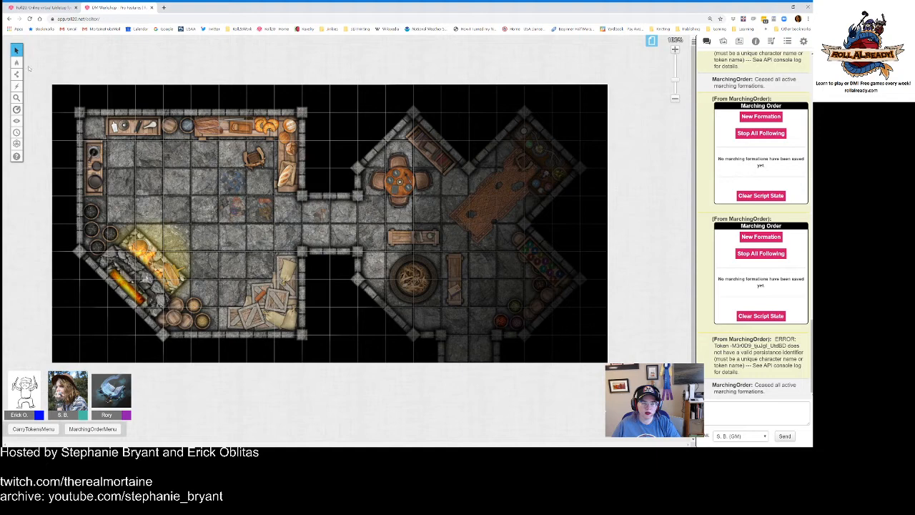
mouse_move(18, 75)
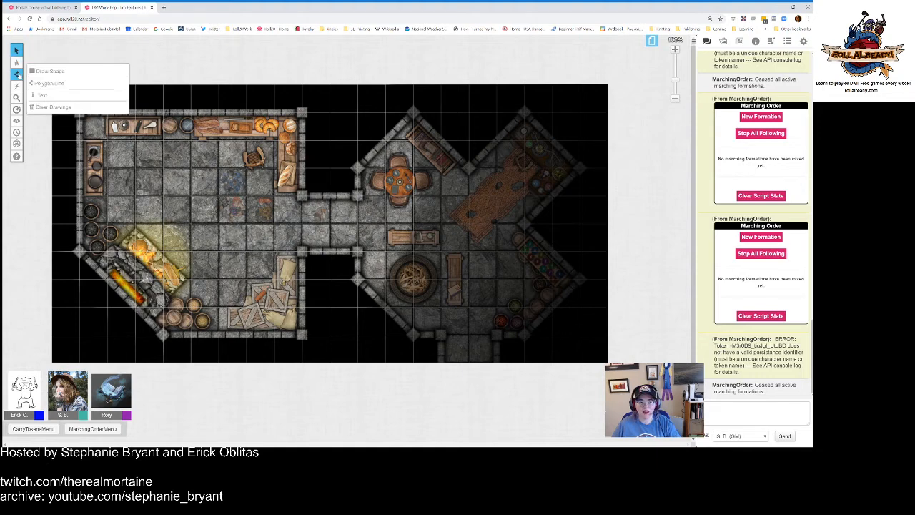
click(43, 83)
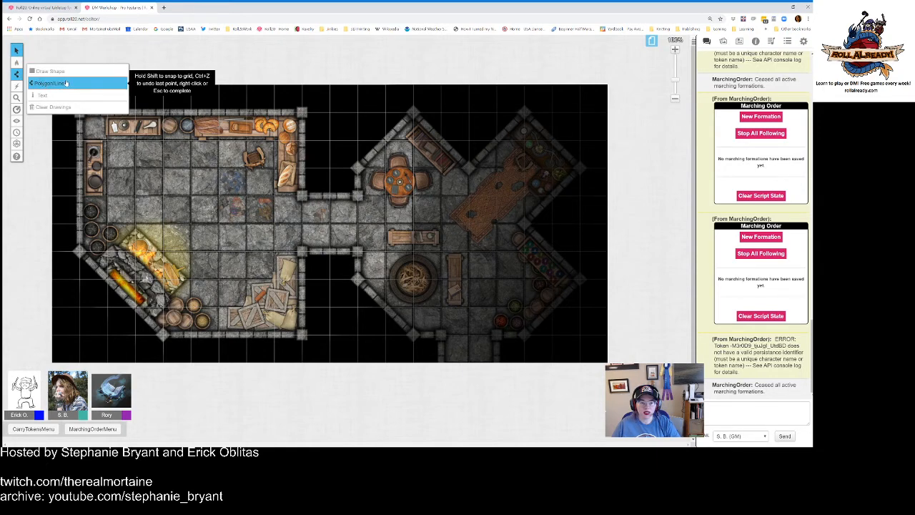
click(49, 84)
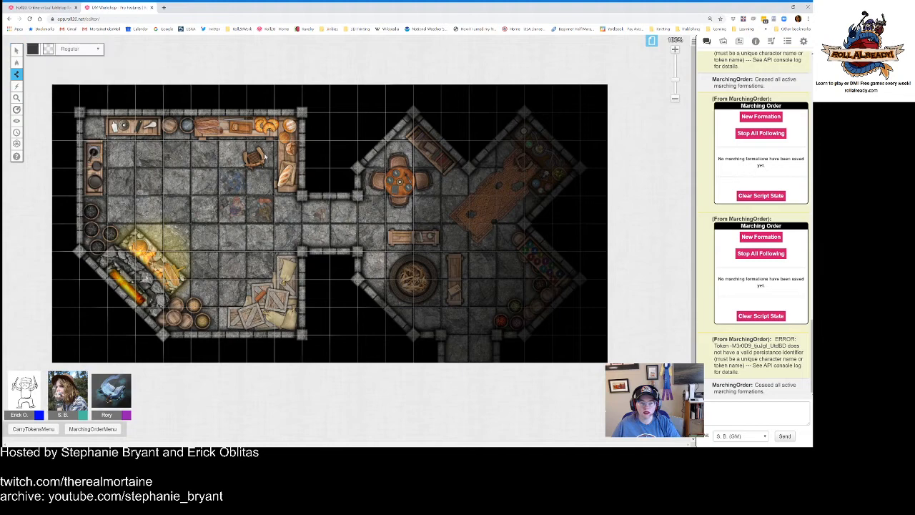
mouse_move(17, 62)
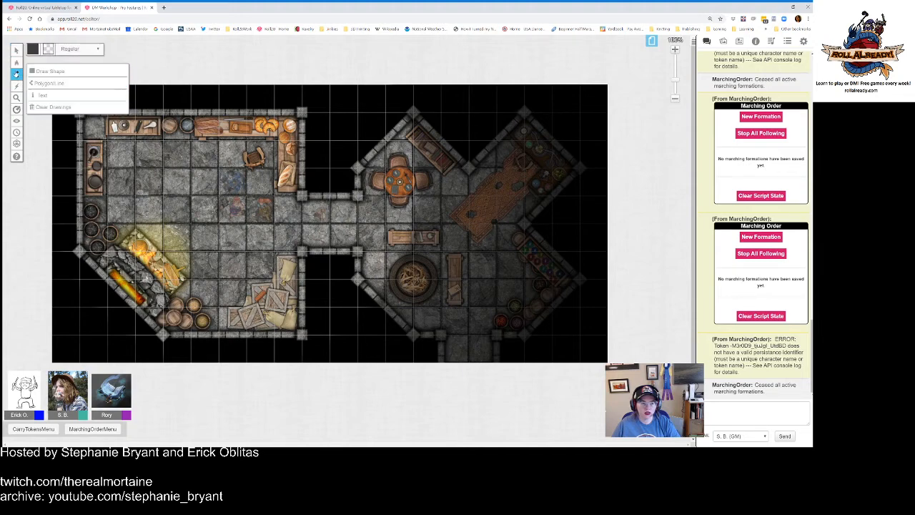
click(54, 84)
click(32, 48)
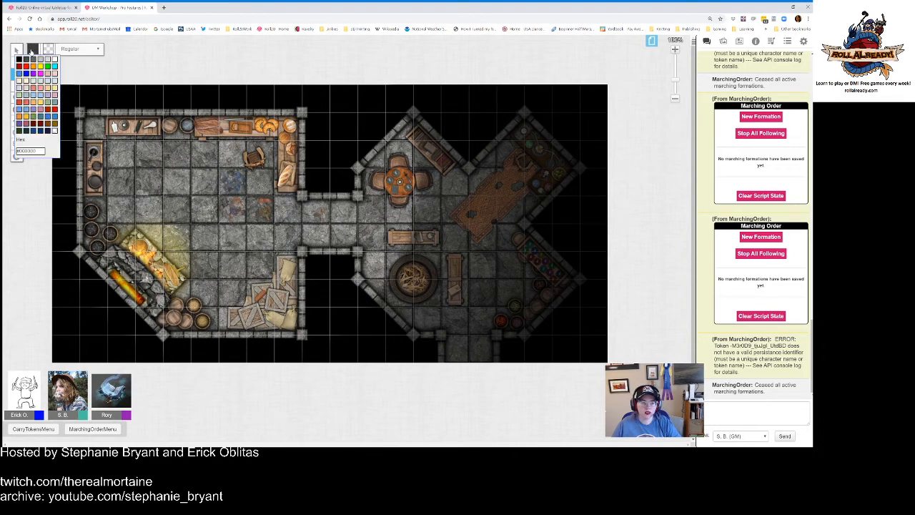
click(41, 75)
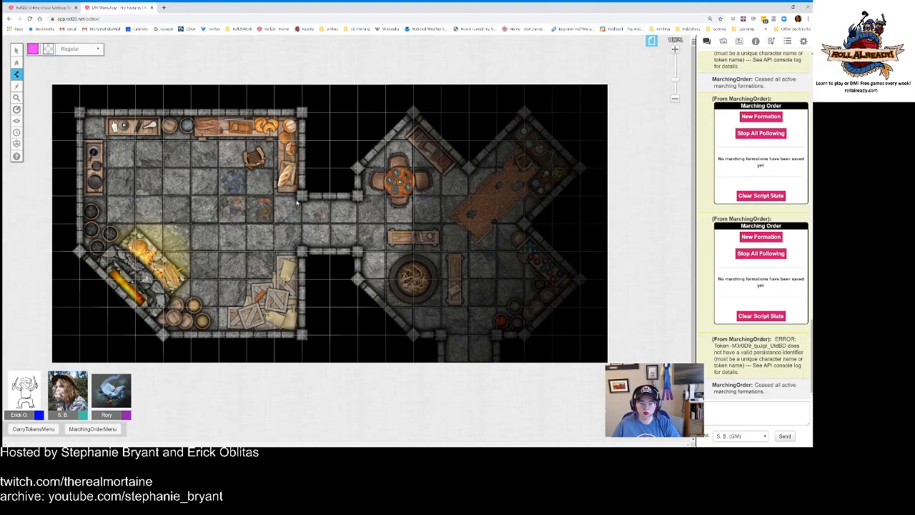
Step: Trace a barrier line from the corridor's north corner around the western room's outer walls to its southeast corner
click(303, 114)
click(80, 112)
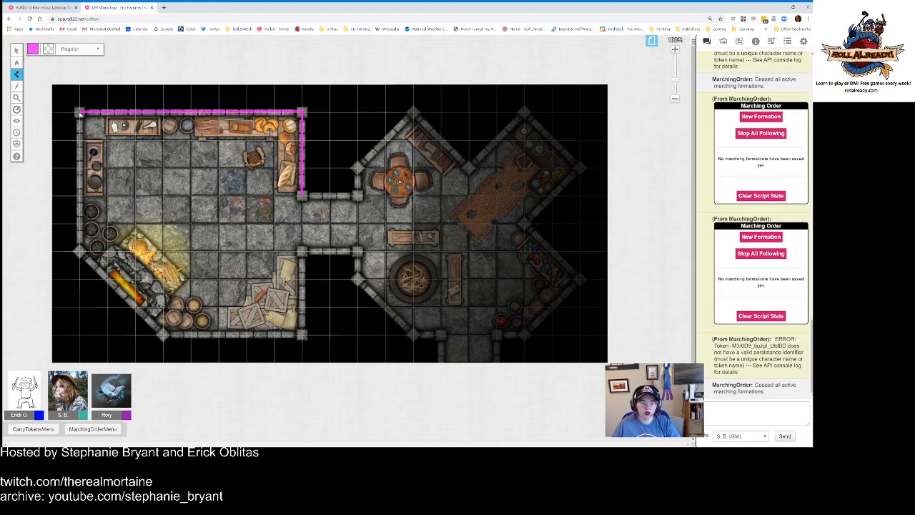
click(79, 250)
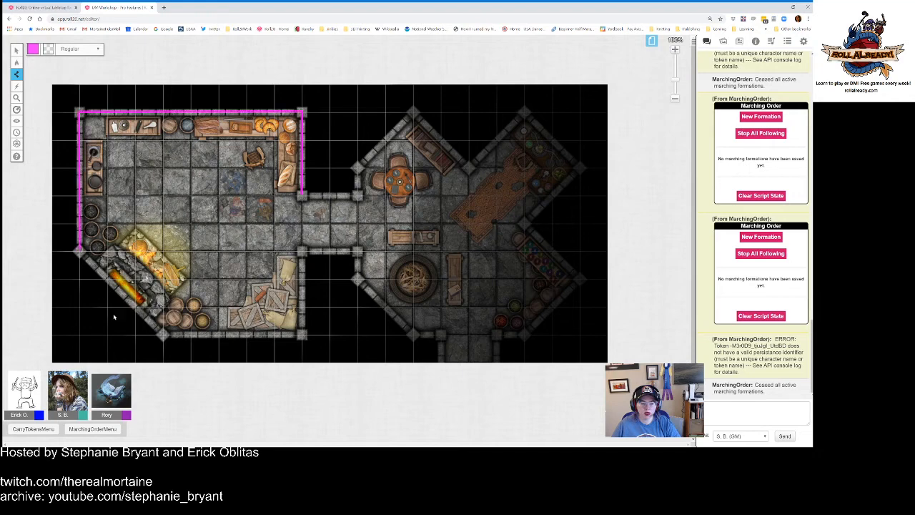
click(163, 336)
click(302, 335)
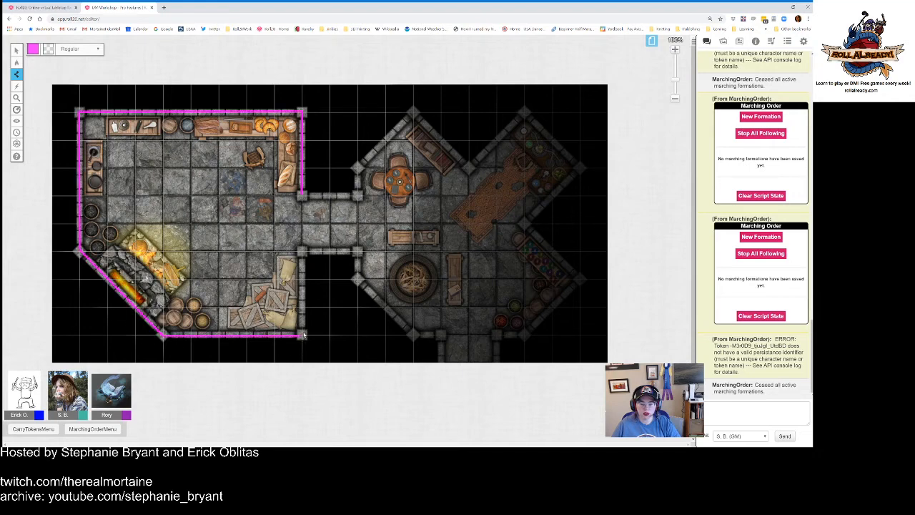
Step: Continue the barrier along the corridor's south wall and the eastern room's southwest walls, and finish it at the south exit's map edge
click(304, 251)
click(360, 252)
click(357, 282)
click(411, 336)
click(439, 335)
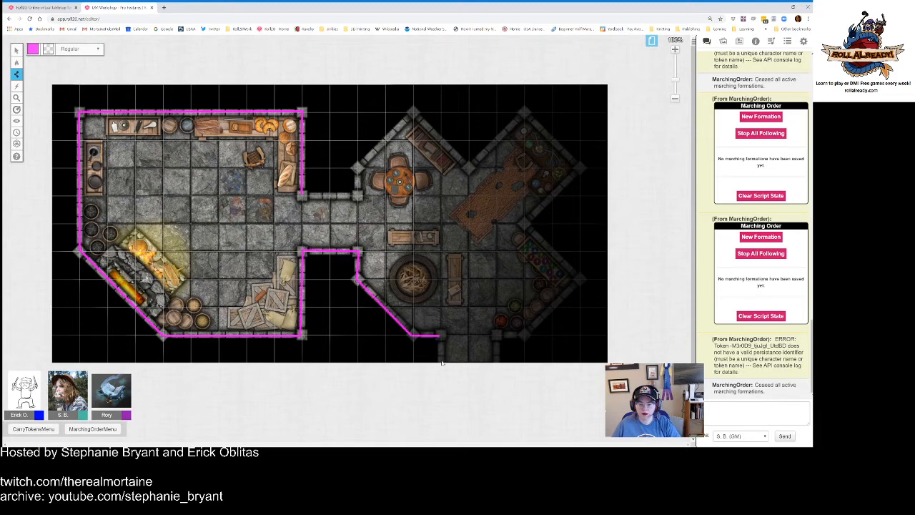
click(440, 361)
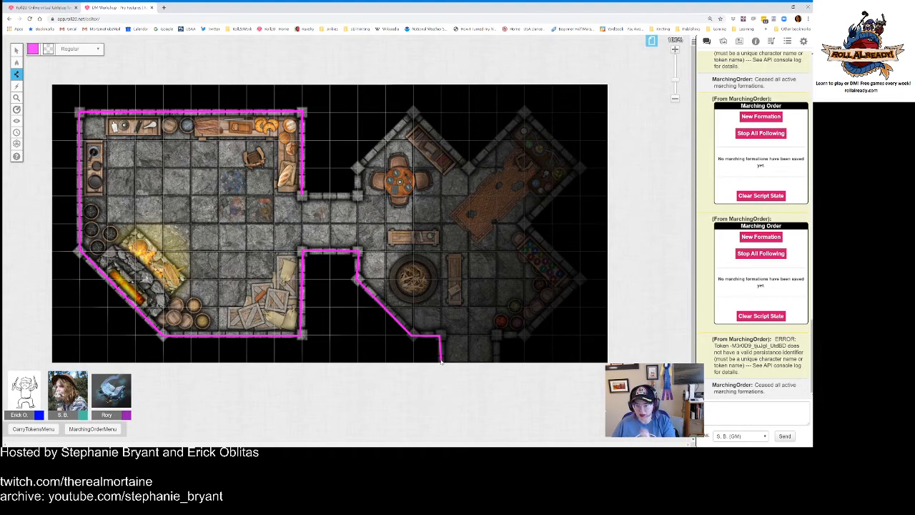
double_click(441, 363)
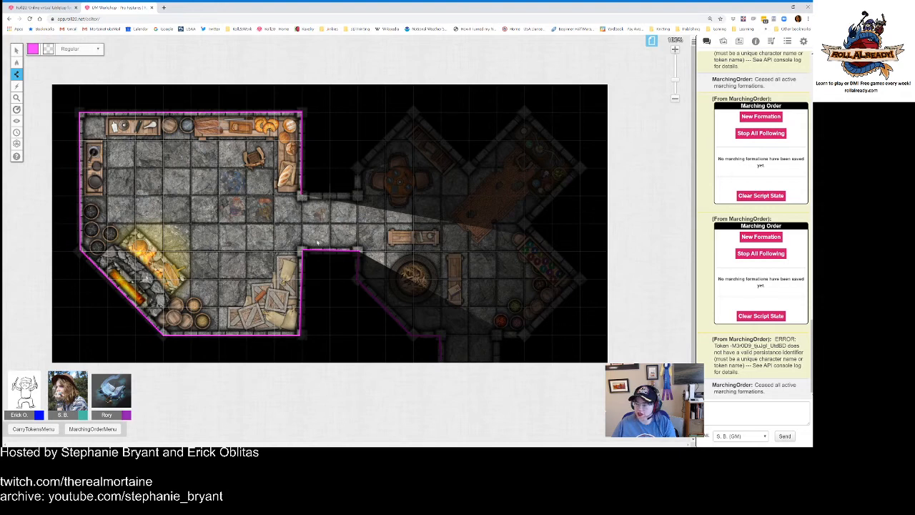
Step: Start a second barrier at the corridor's north corner and trace the corridor's north wall and the eastern room's zigzag northern walls
click(303, 194)
click(357, 194)
click(357, 168)
click(412, 112)
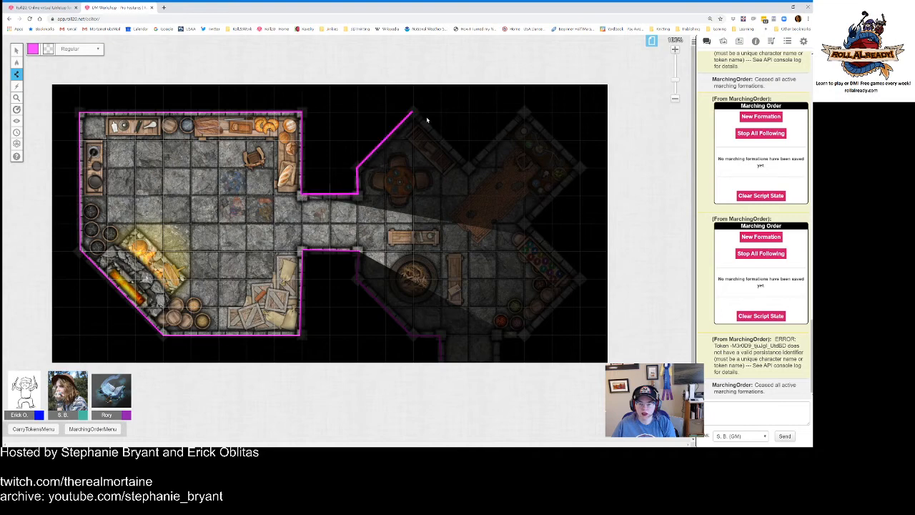
click(469, 168)
click(524, 111)
click(583, 168)
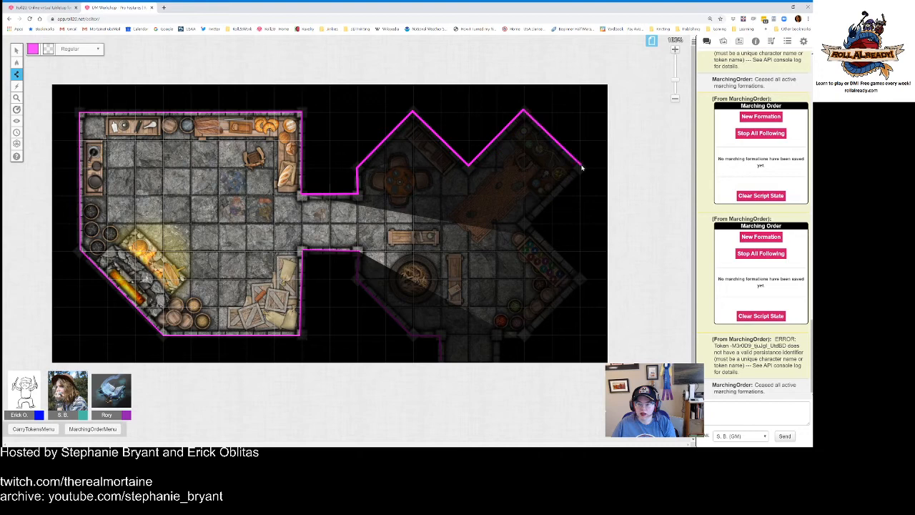
Step: Continue the second barrier down the eastern room's east walls and finish it on the far side of the south exit
click(529, 225)
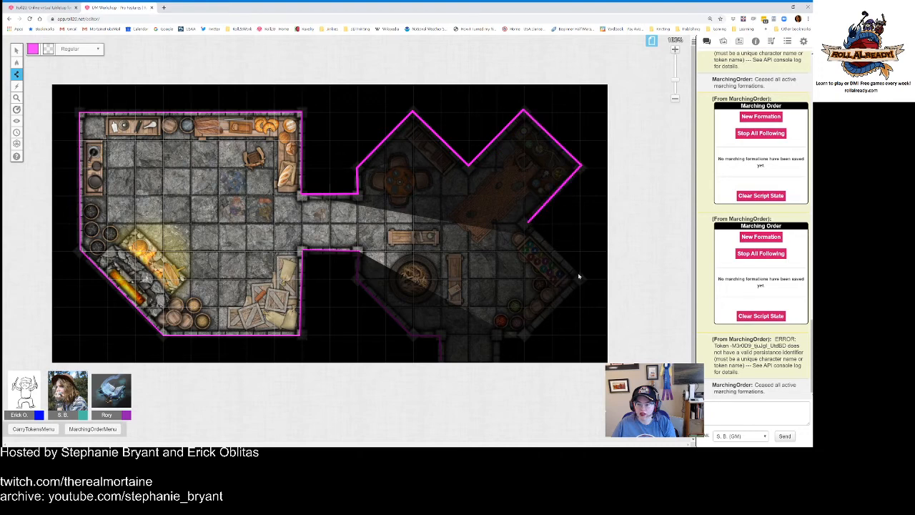
click(582, 278)
click(523, 337)
click(496, 338)
double_click(497, 362)
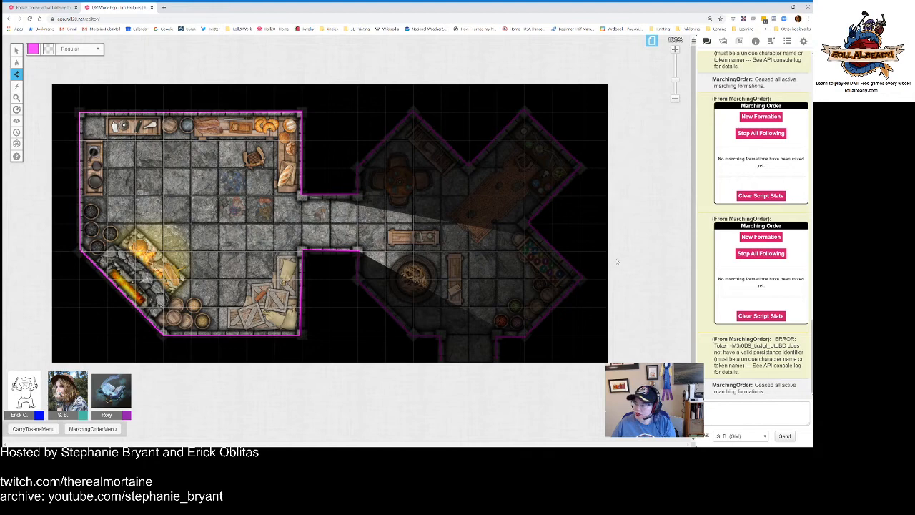
Step: Switch to the Objects & Tokens layer, preview the line of sight of the token nearest the corridor, and move it one square east
mouse_move(16, 63)
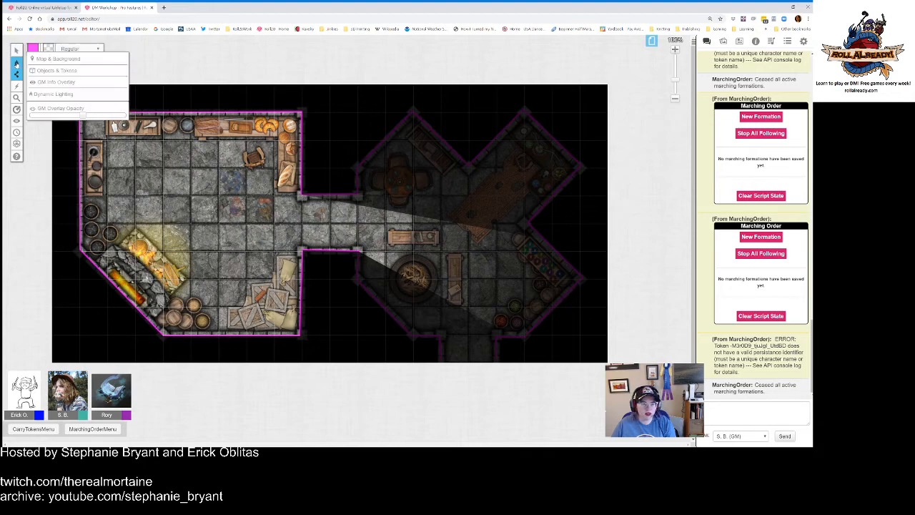
click(47, 69)
click(43, 44)
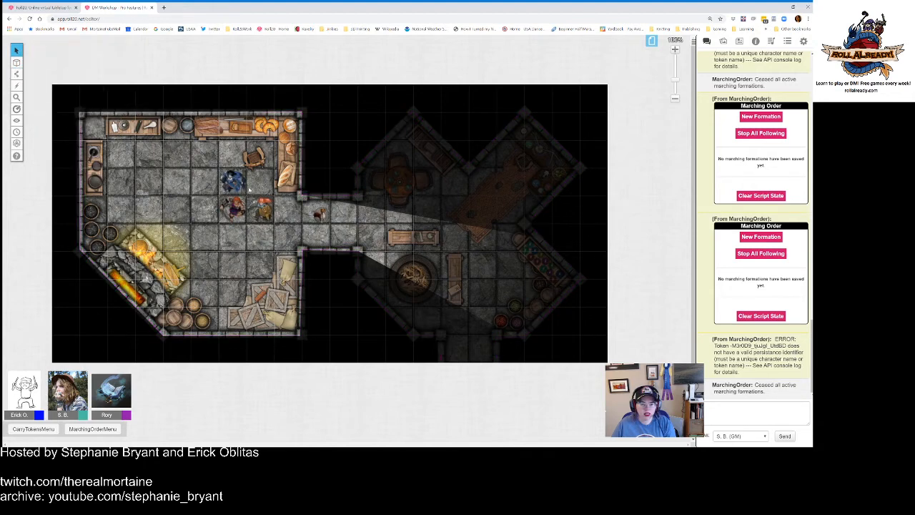
click(260, 207)
key(ctrl+l)
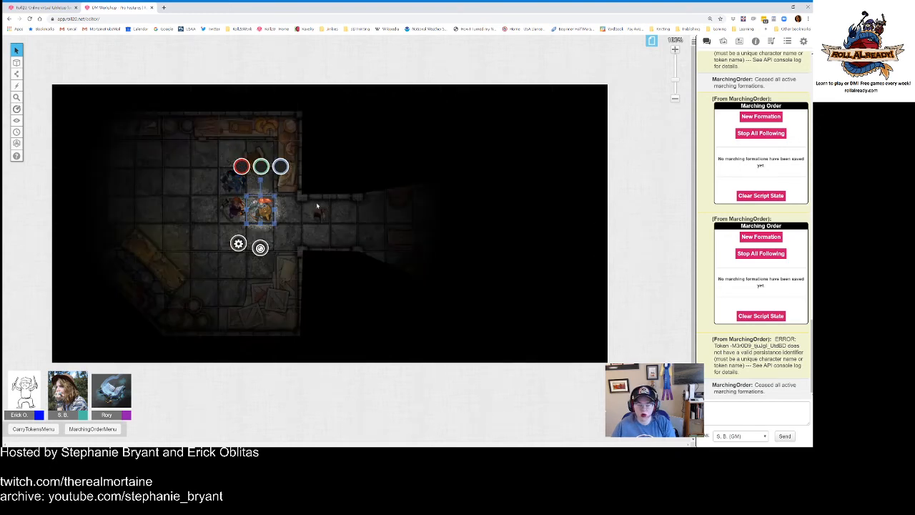
drag(269, 210, 294, 205)
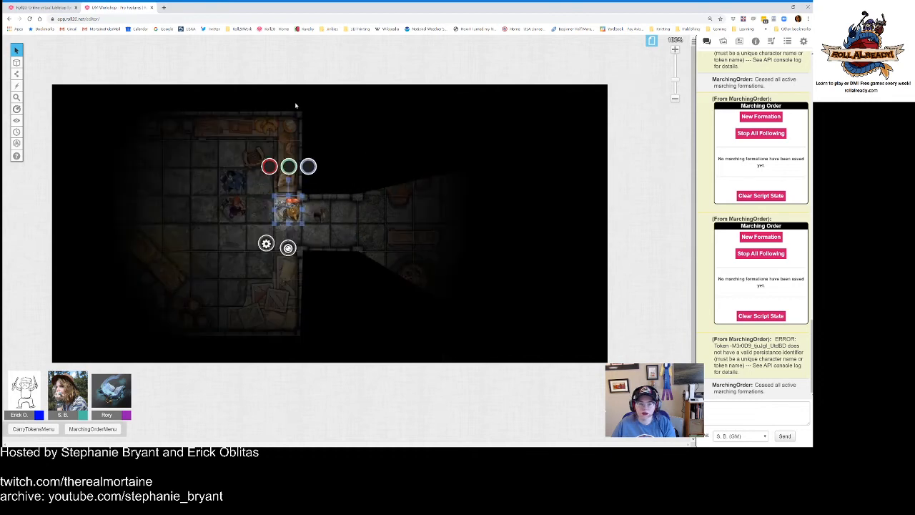
Step: On the Dynamic Lighting layer, draw a yellow door line across the corridor's east end with the Polygon/Line tool
mouse_move(16, 62)
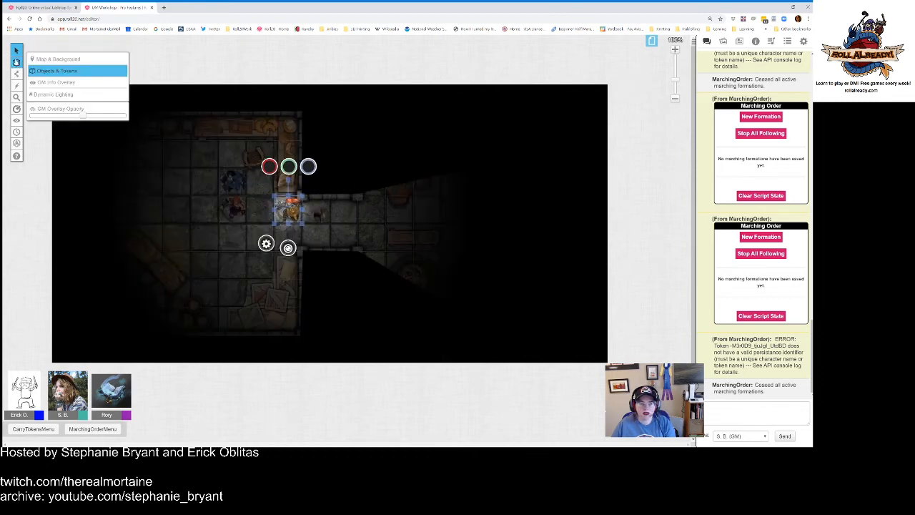
click(51, 94)
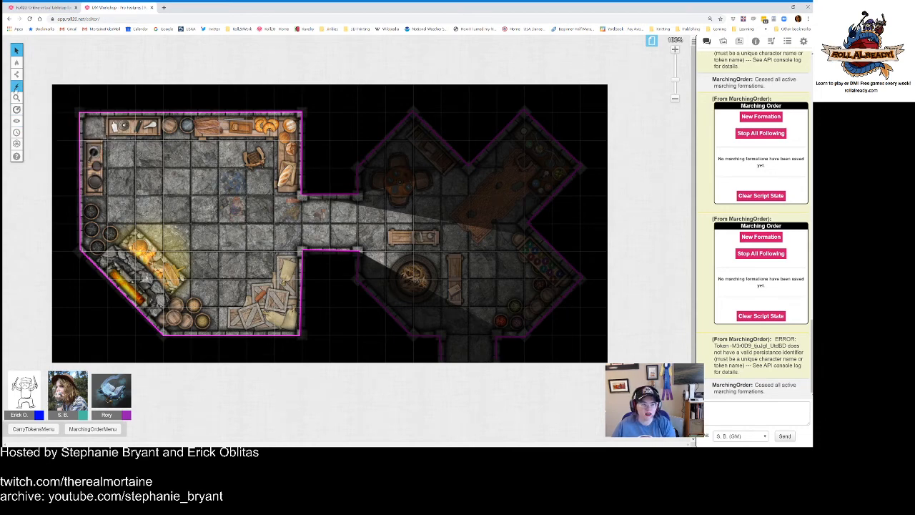
mouse_move(17, 63)
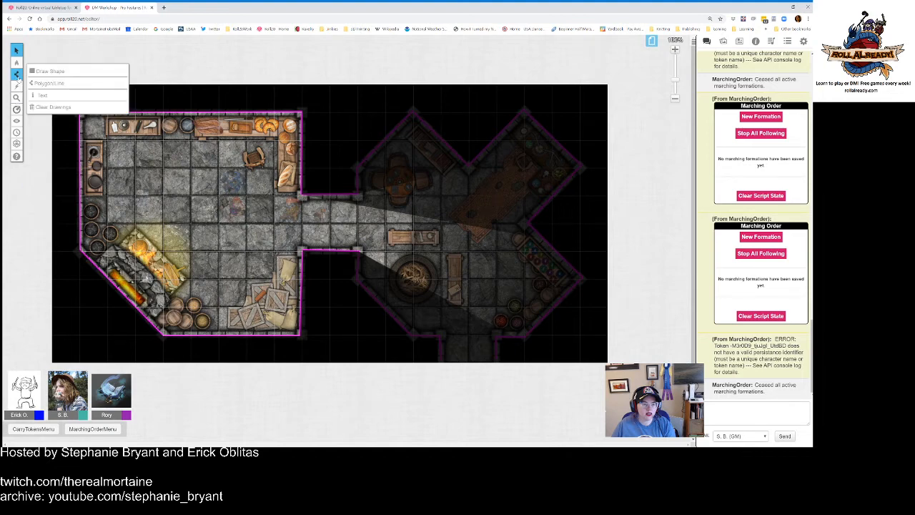
click(48, 83)
click(32, 49)
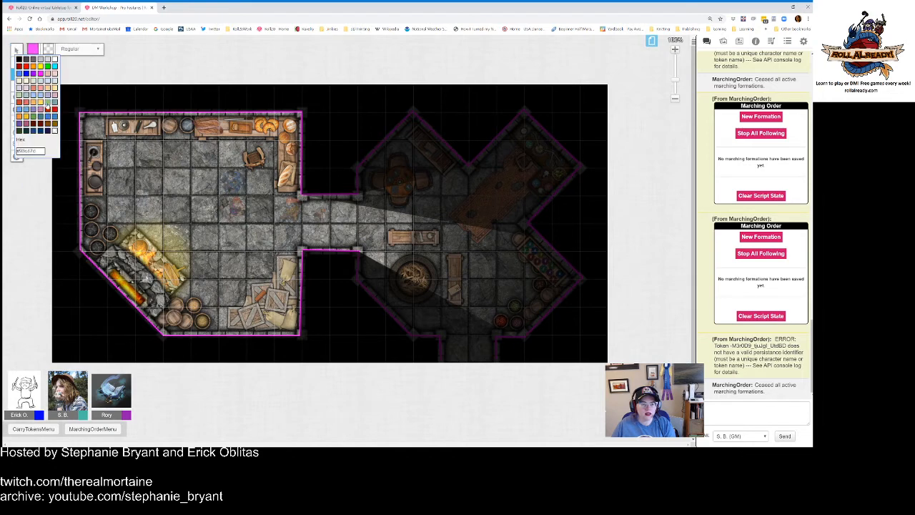
click(40, 66)
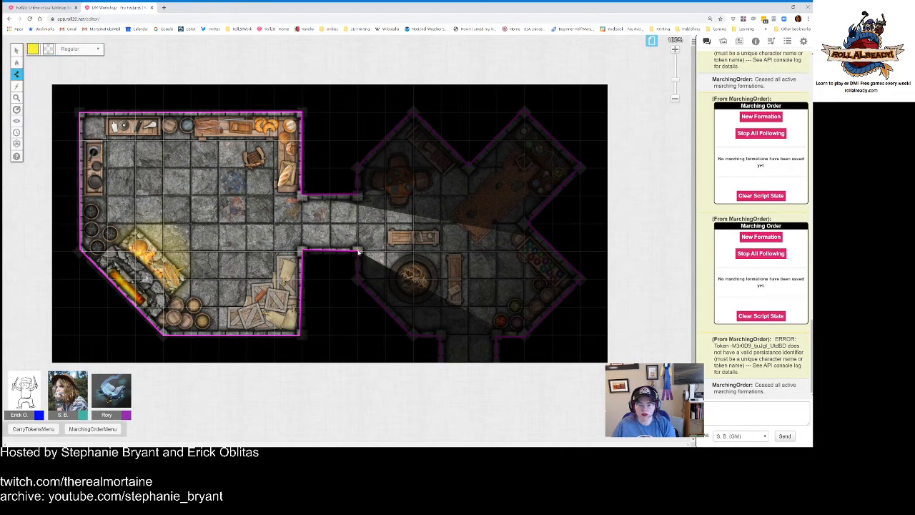
click(358, 196)
right_click(358, 196)
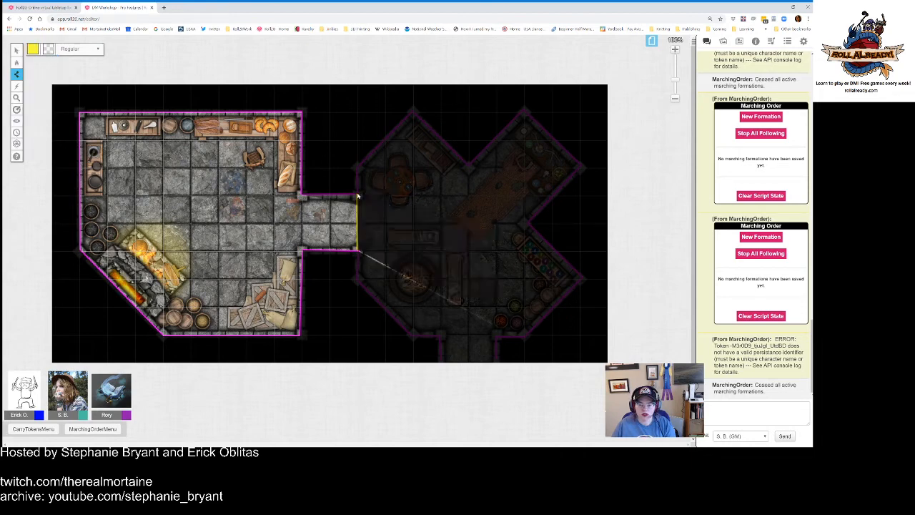
Step: Stretch the yellow door line's south end slightly past the corridor's wall corner and nudge the line slightly west to seal the gap
click(17, 50)
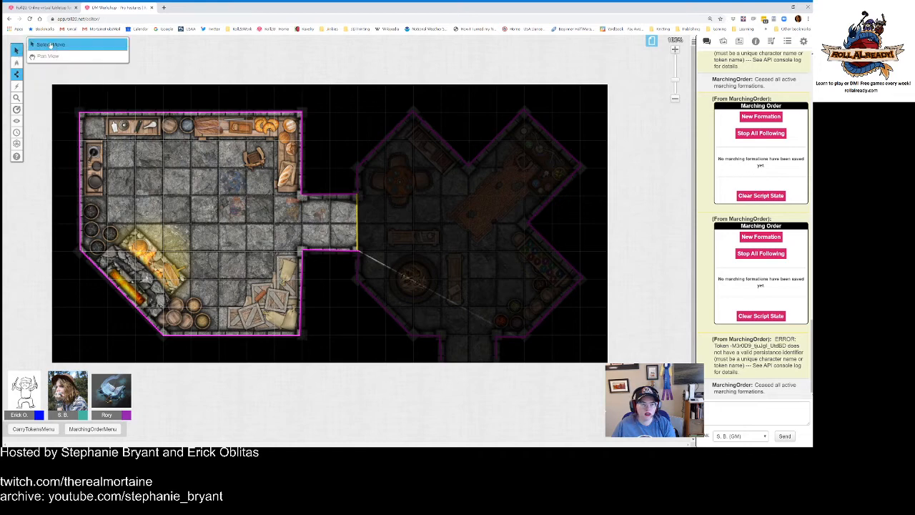
click(356, 238)
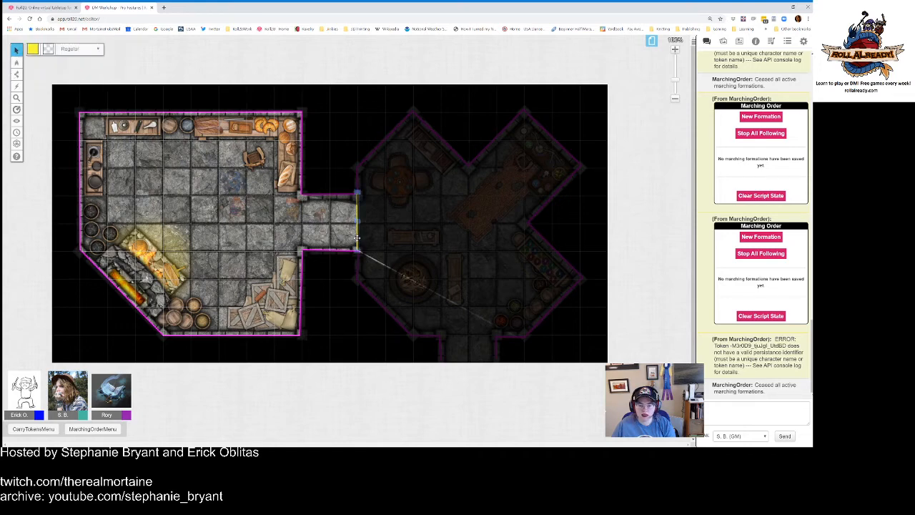
click(336, 260)
click(356, 242)
drag(357, 252, 355, 261)
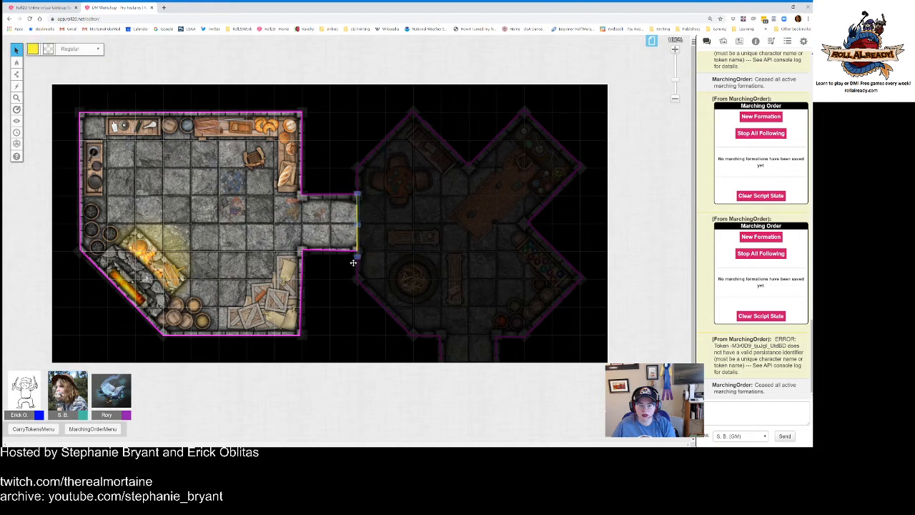
click(346, 247)
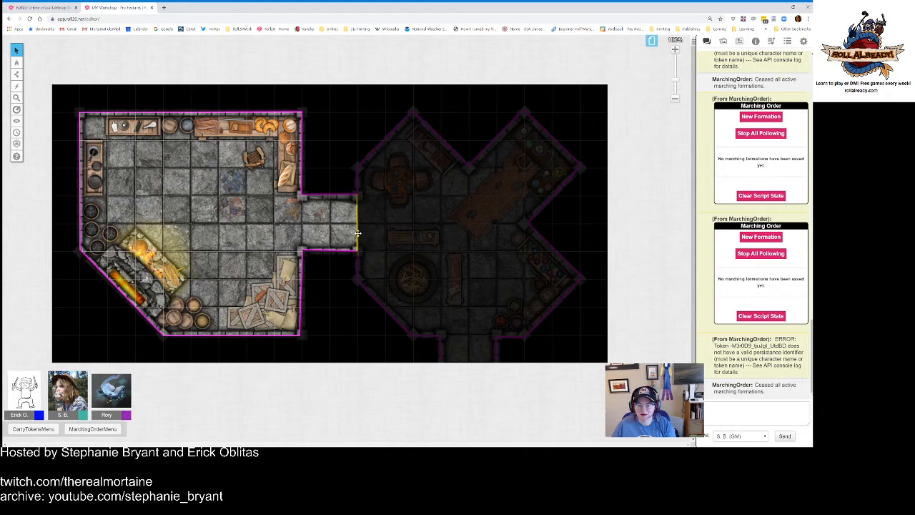
click(357, 233)
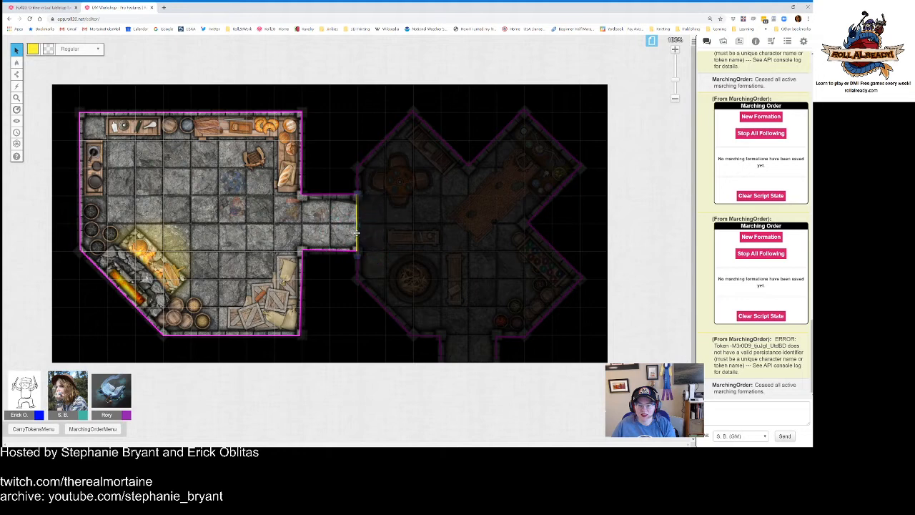
click(324, 238)
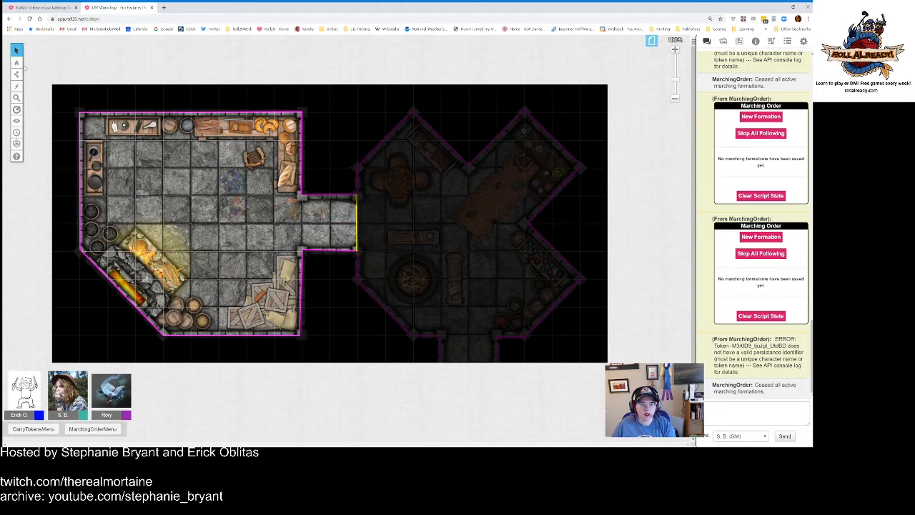
mouse_move(16, 62)
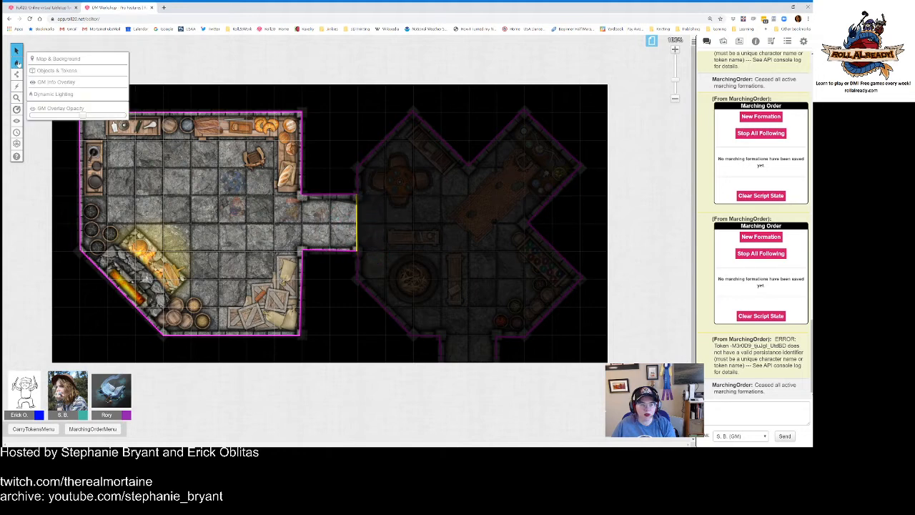
Step: Check the tokens on the Objects & Tokens layer, then delete the yellow door line from the Dynamic Lighting layer
click(57, 70)
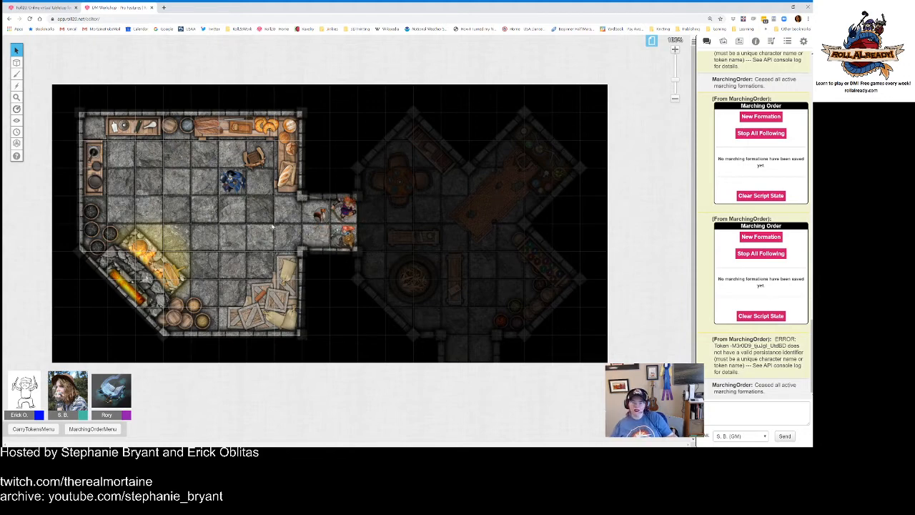
mouse_move(16, 62)
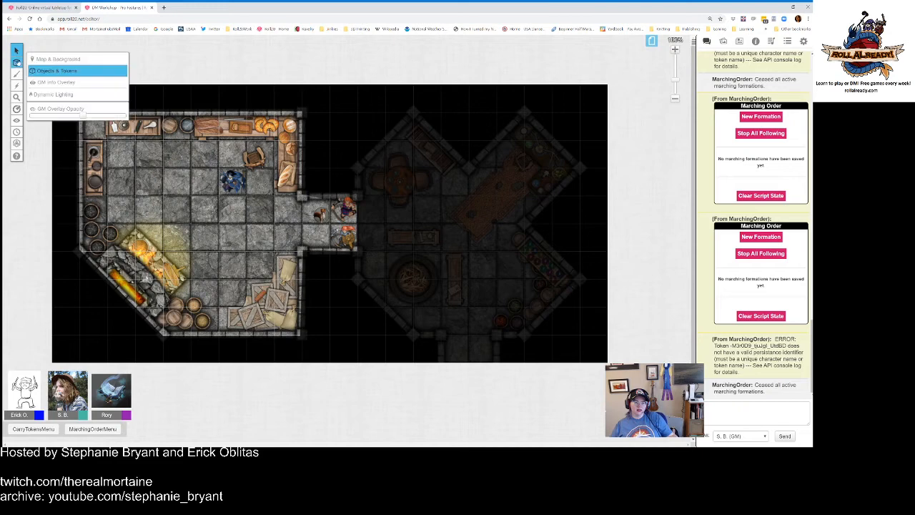
click(53, 94)
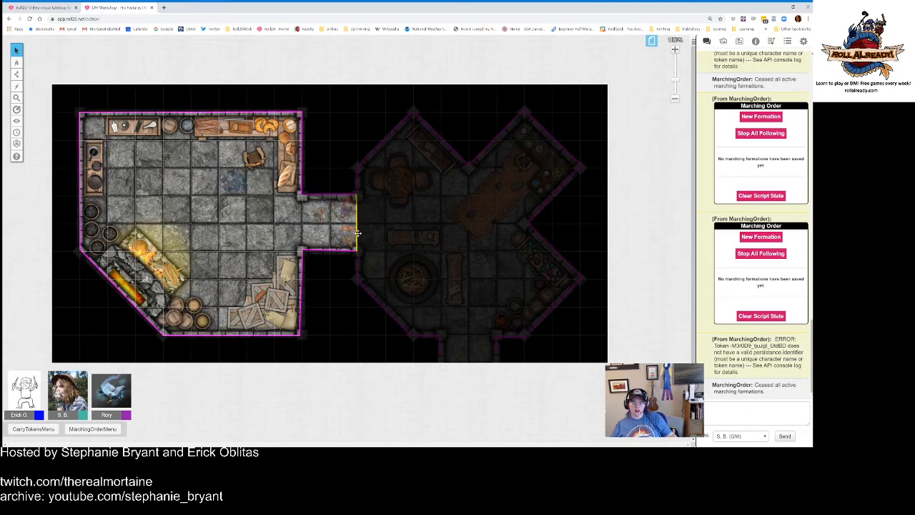
key(Delete)
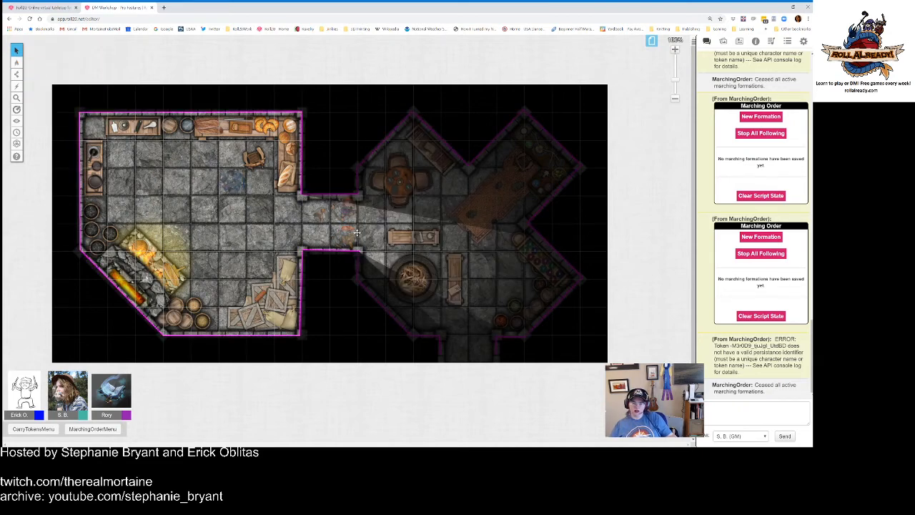
Step: On the Objects & Tokens layer, preview the blue-clad token's line of sight and move it one square east into the eastern room
mouse_move(16, 62)
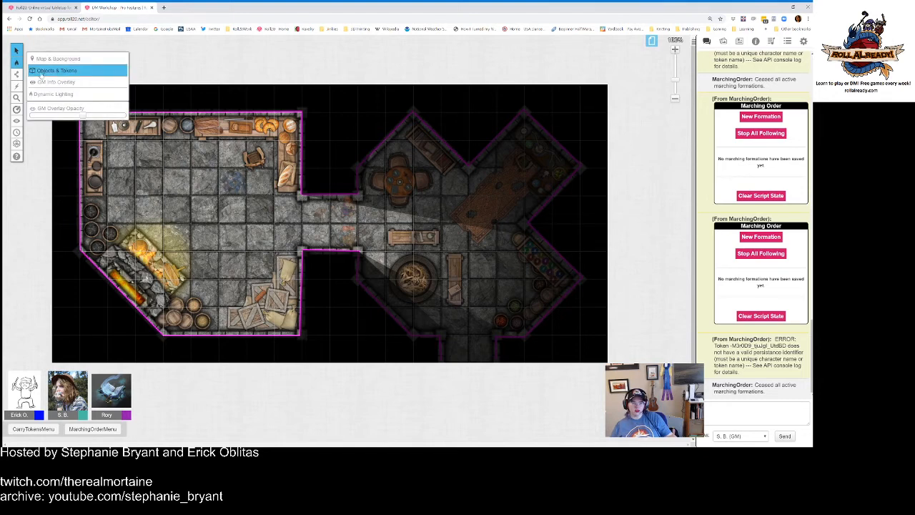
click(53, 70)
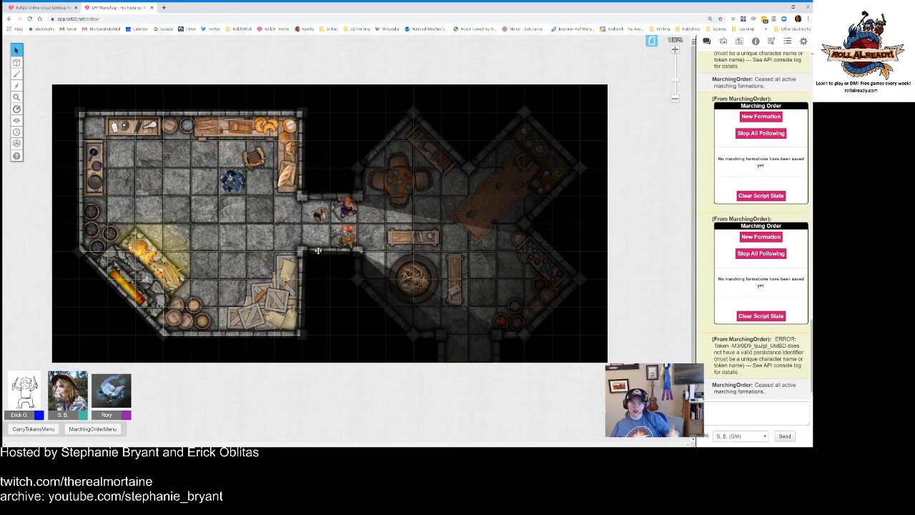
click(337, 237)
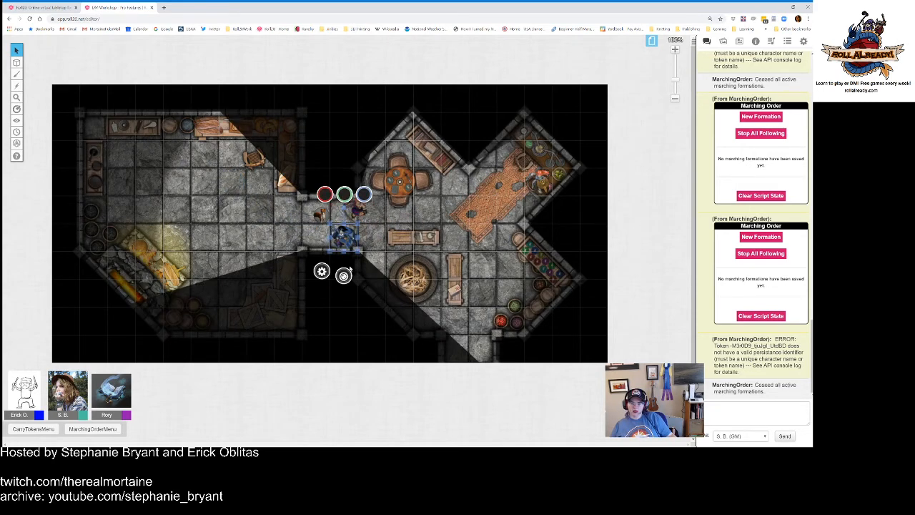
drag(343, 238, 371, 240)
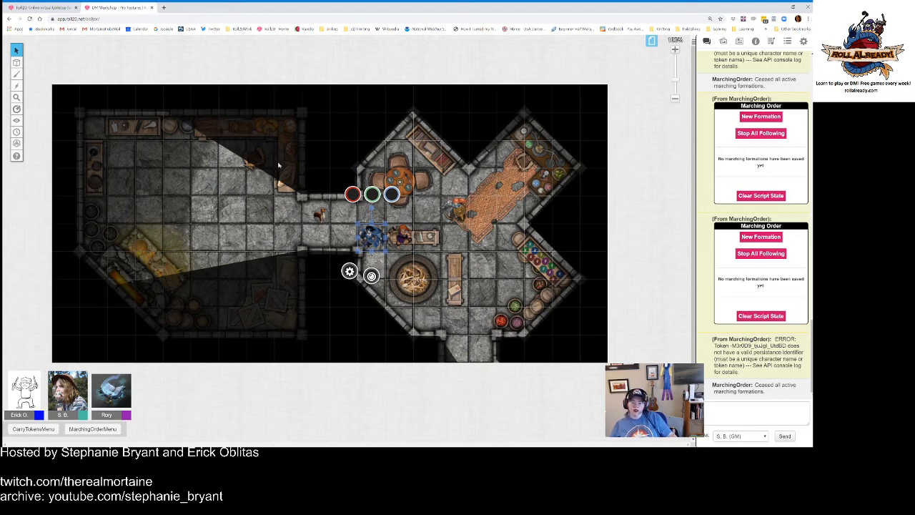
Step: Switch to the Map & Background layer and search the art library's tokens for "torch"
mouse_move(16, 64)
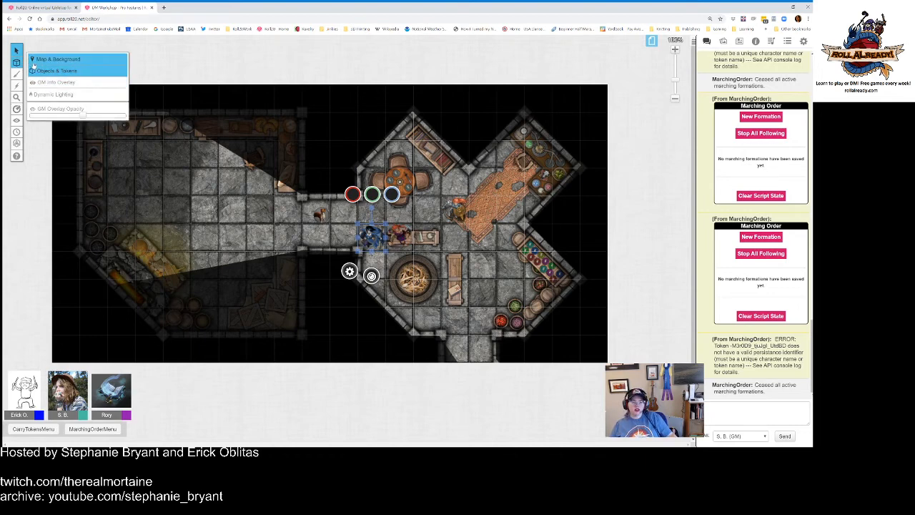
click(36, 60)
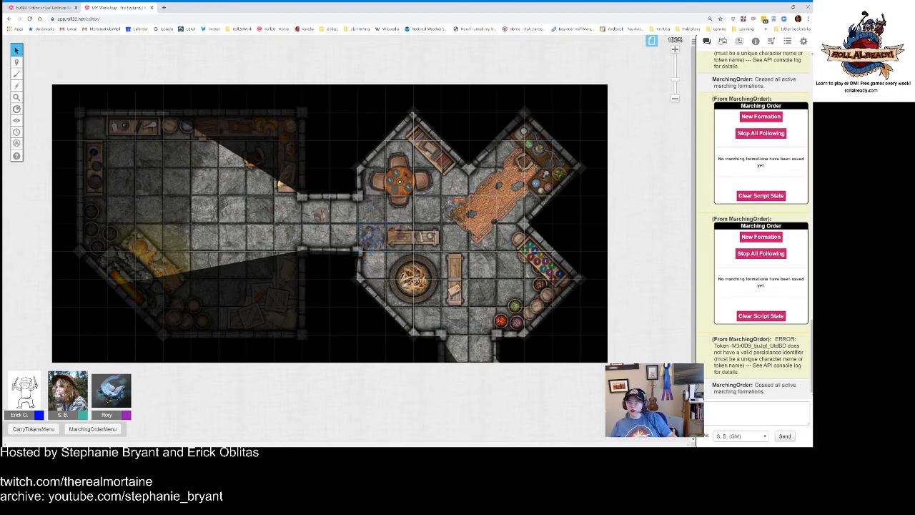
click(722, 41)
click(747, 77)
text(torch)
key(Return)
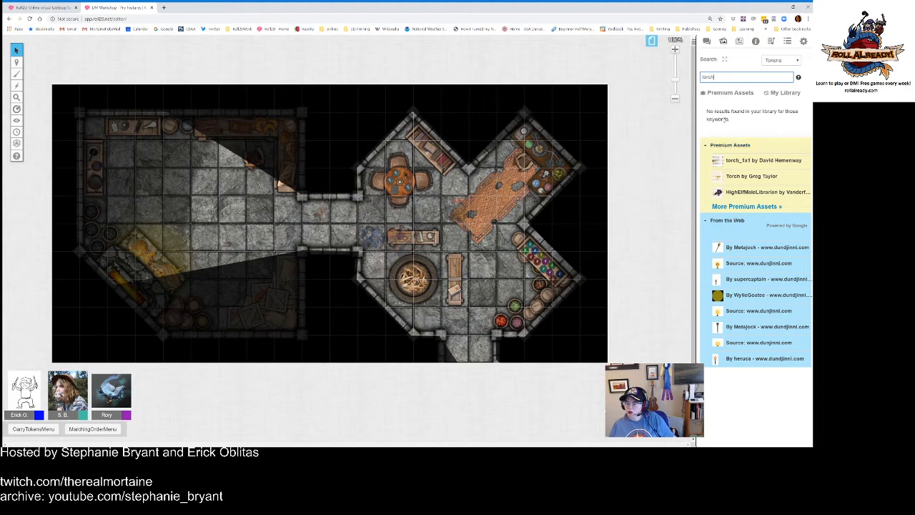
Step: Place the tree-stump image from My Library on the map, sized to one grid square, in the middle of the western room
click(773, 93)
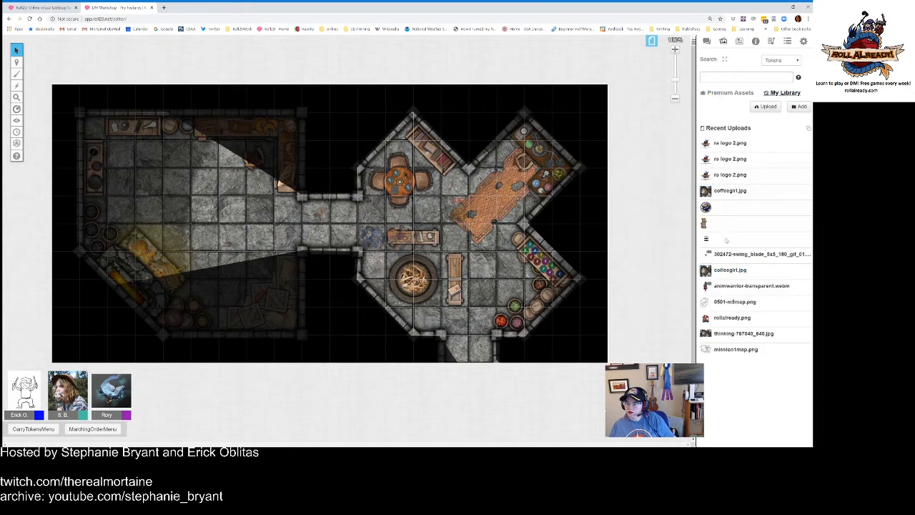
mouse_move(706, 224)
drag(706, 224, 463, 233)
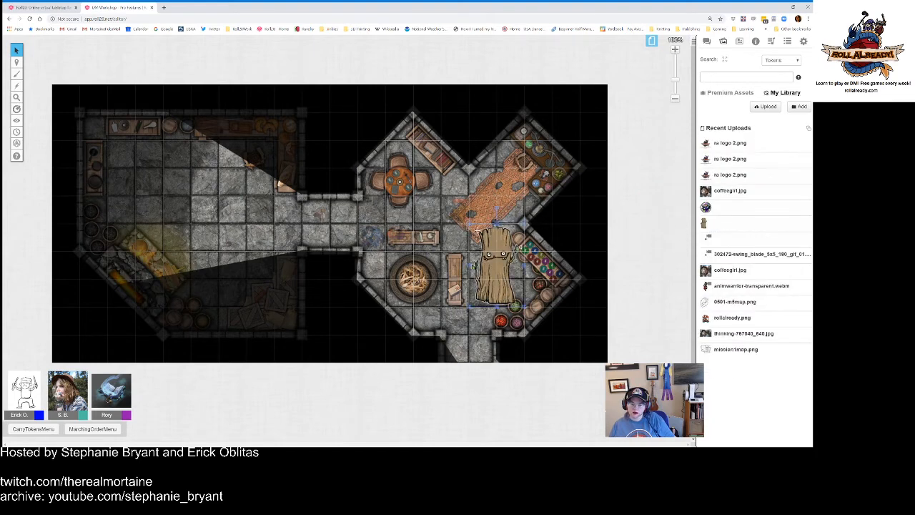
drag(469, 224, 233, 208)
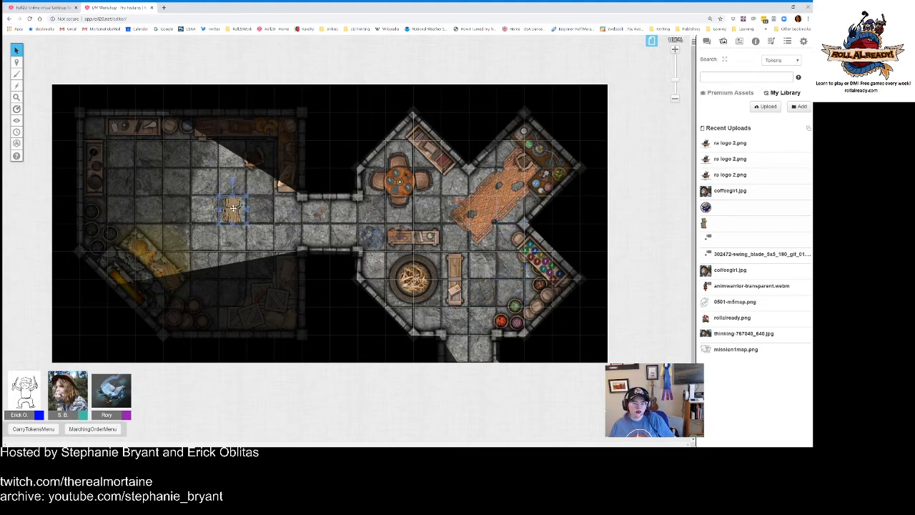
Step: Set the tree-stump token to emit light with a 30 ft radius and dim light starting at 20 ft
double_click(233, 208)
click(318, 82)
click(425, 112)
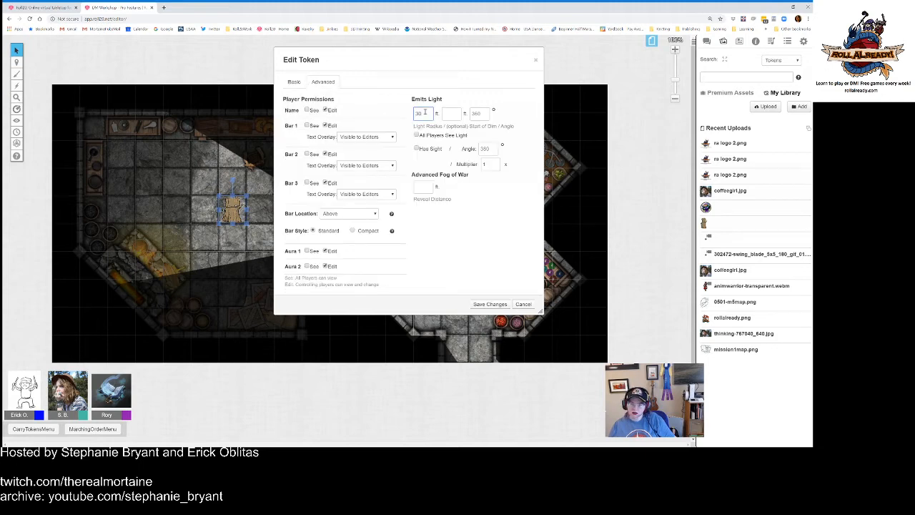
click(452, 114)
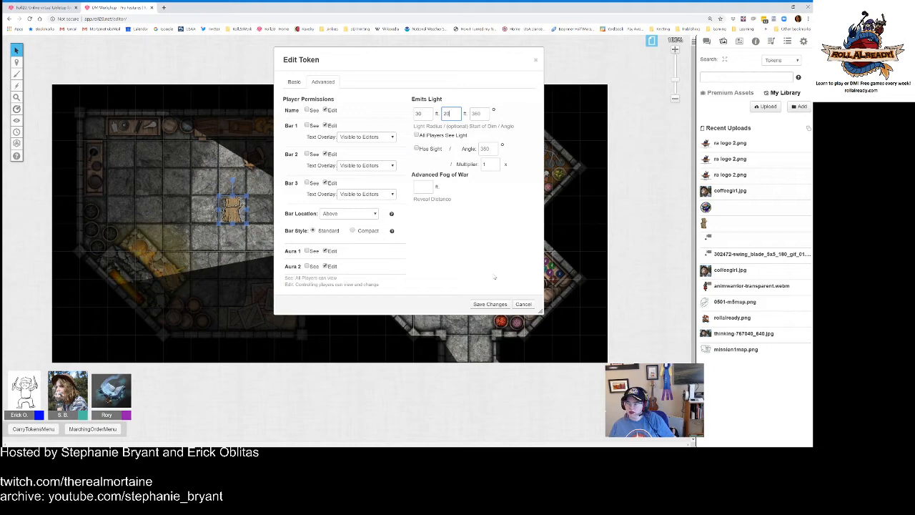
click(490, 304)
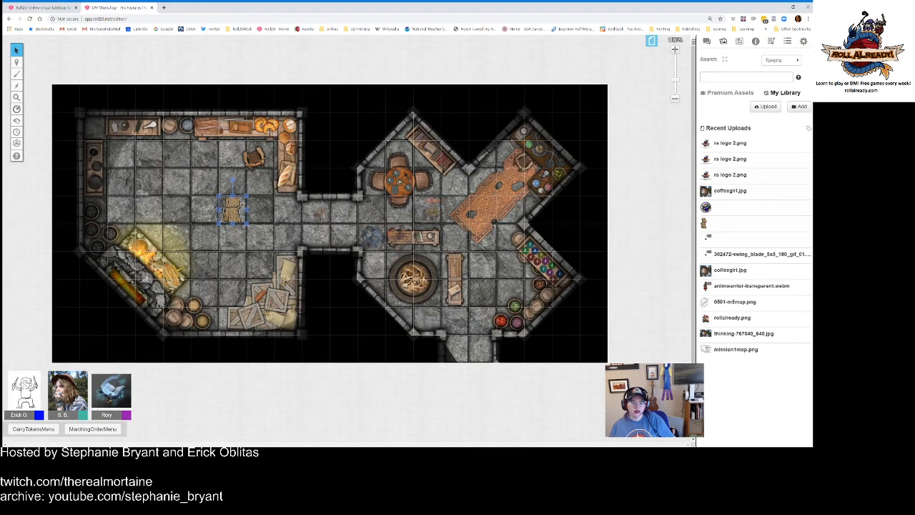
Step: Move the tree-stump token onto the fireplace and set its light radius to 20 ft with dim light starting at 5 ft
drag(232, 209, 151, 266)
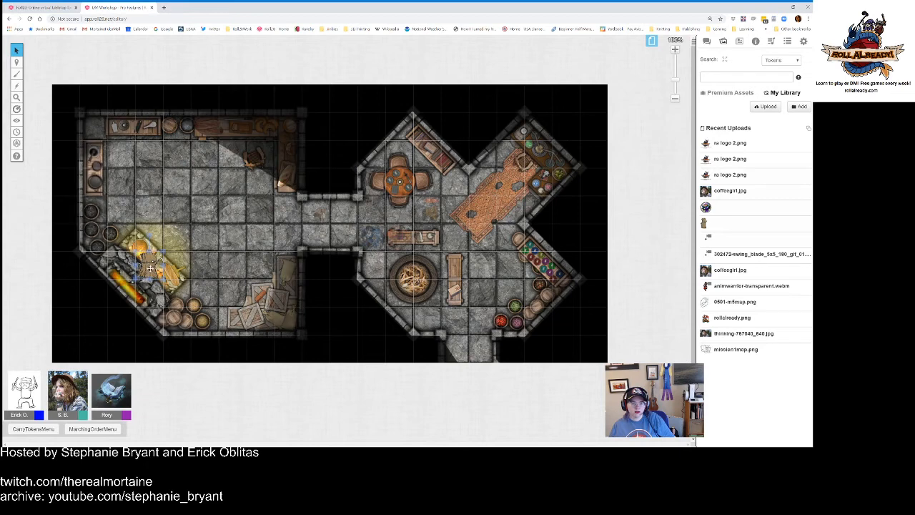
double_click(152, 270)
drag(424, 114, 404, 107)
text(2)
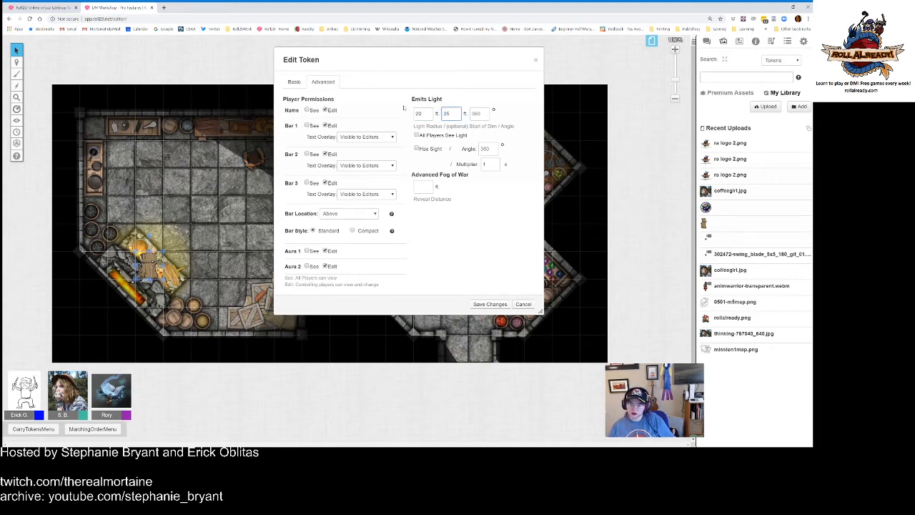
text(5)
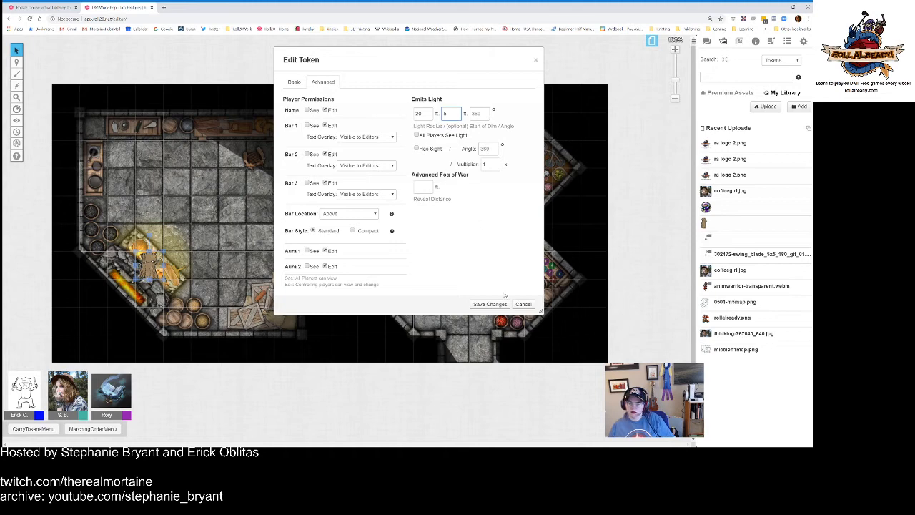
click(493, 304)
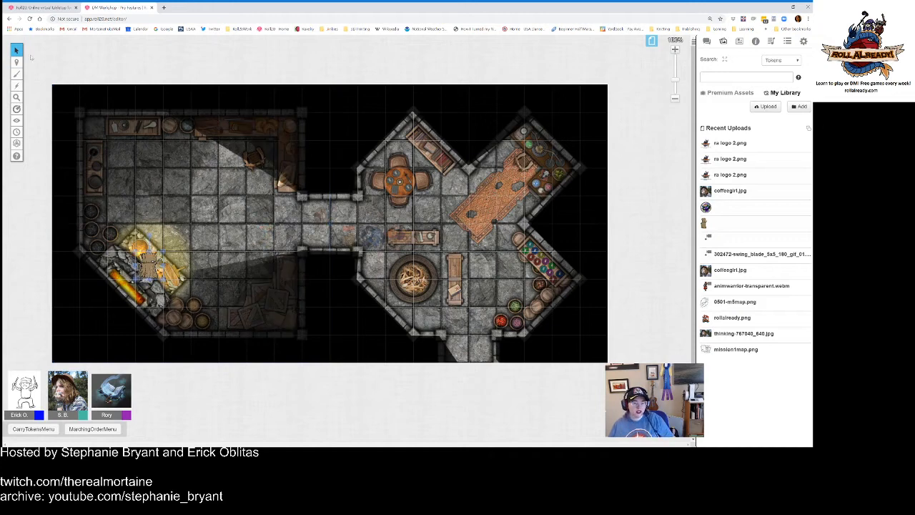
Step: On the Objects & Tokens layer, check the red-haired token's line of sight and move it two squares west from the corridor entrance
mouse_move(16, 62)
click(57, 69)
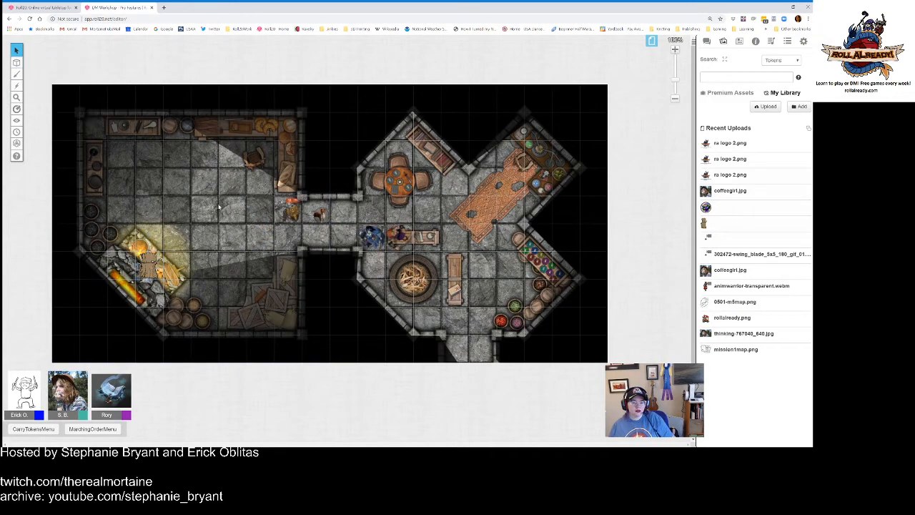
click(295, 212)
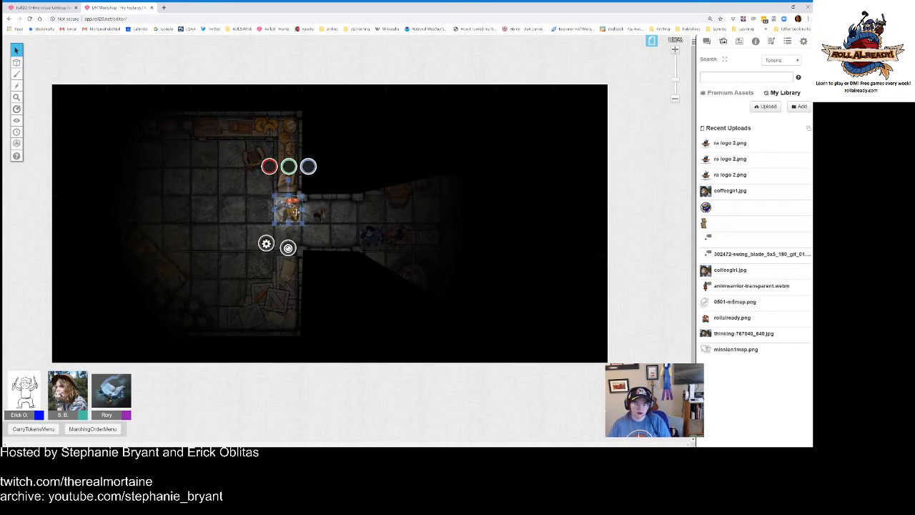
drag(295, 212, 241, 210)
click(241, 209)
Step: Move the blue-clad token into the western room to check its line of sight, and return it to the eastern room beside the round table
drag(366, 234, 202, 211)
click(204, 208)
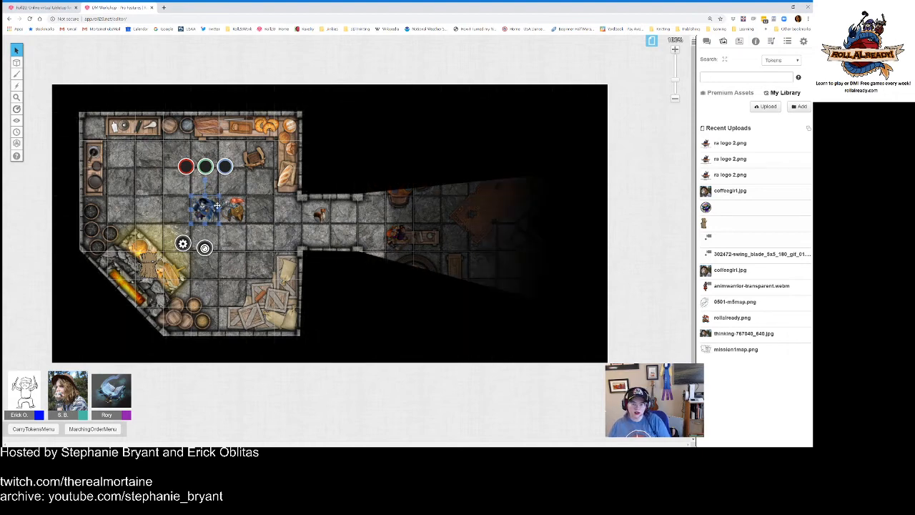
drag(205, 206, 392, 234)
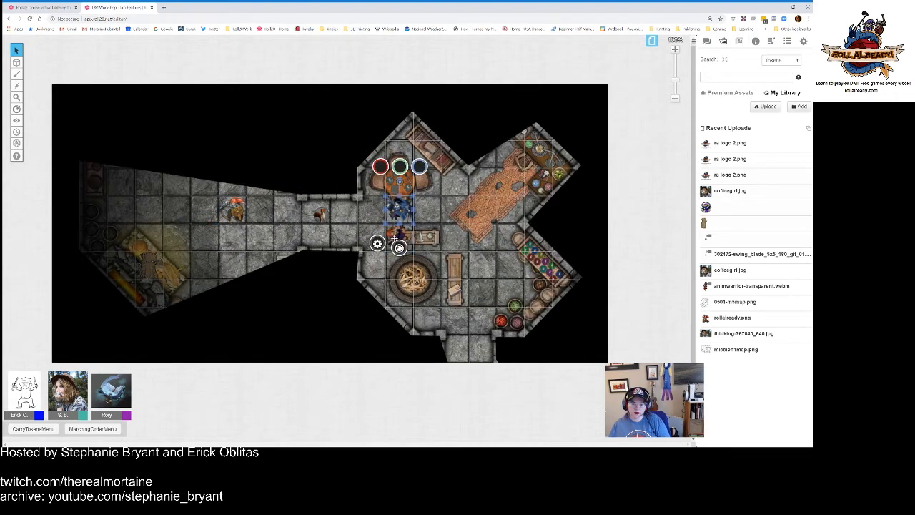
Step: Look at the purple-clad token's advanced settings, then move the token from the eastern room to the square beside the fireplace
double_click(394, 237)
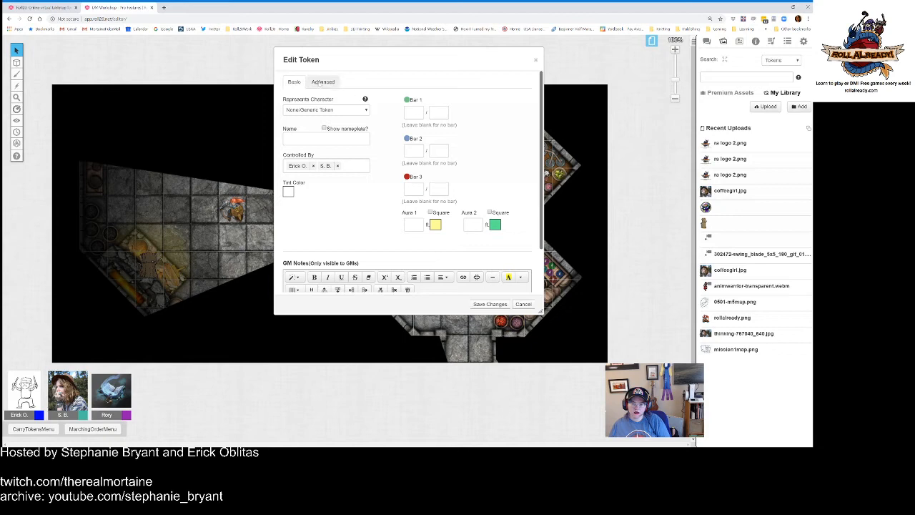
click(323, 83)
key(Escape)
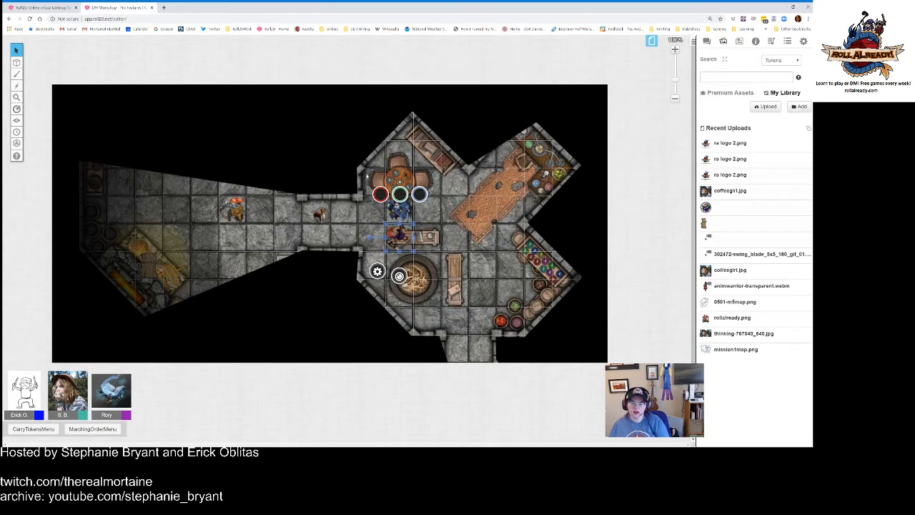
drag(391, 236, 207, 211)
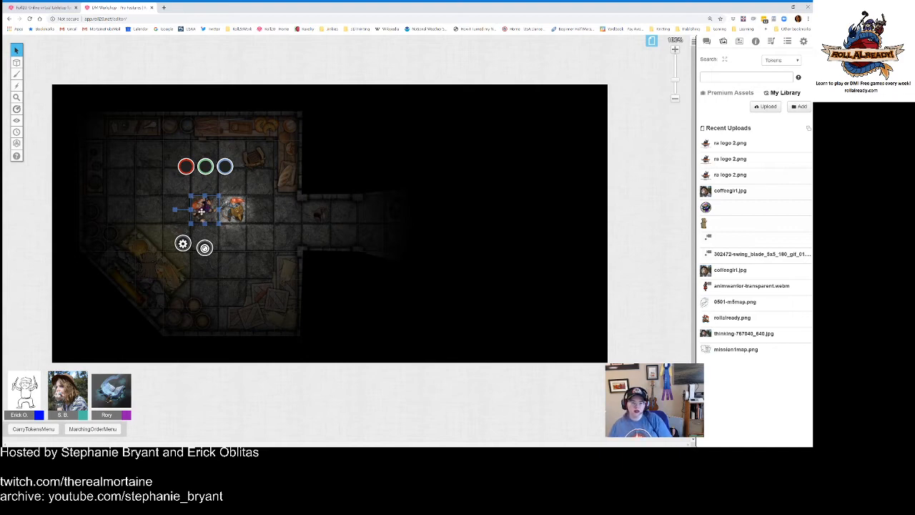
drag(201, 210, 177, 237)
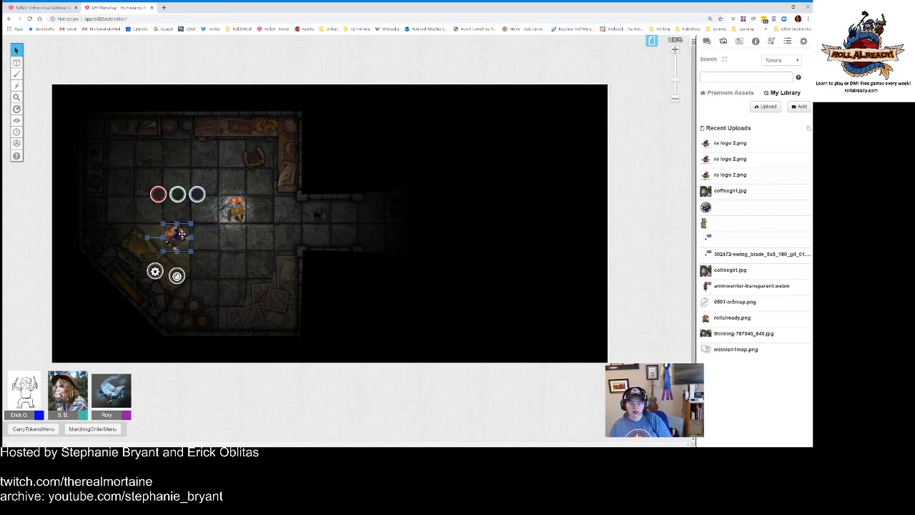
Step: On the Map & Background layer, enable All Players See Light for the tree-stump token on the fireplace
mouse_move(16, 62)
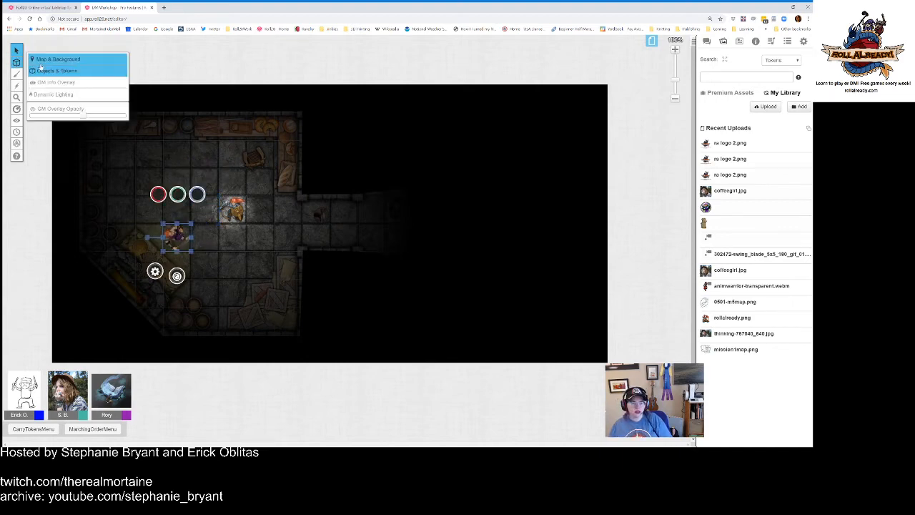
click(44, 61)
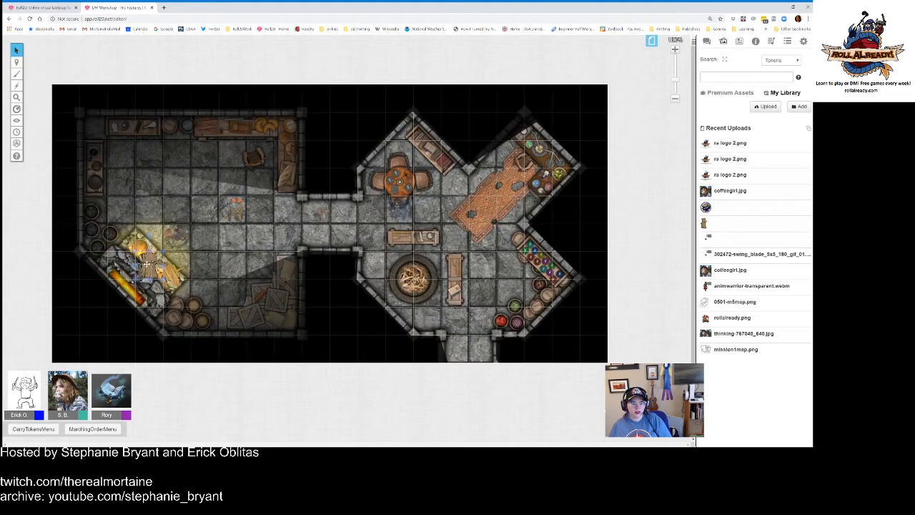
double_click(147, 265)
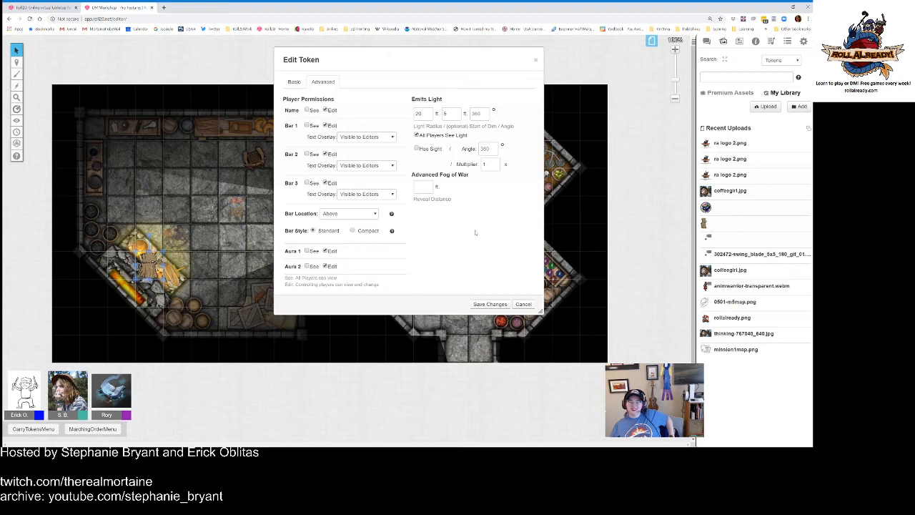
click(491, 305)
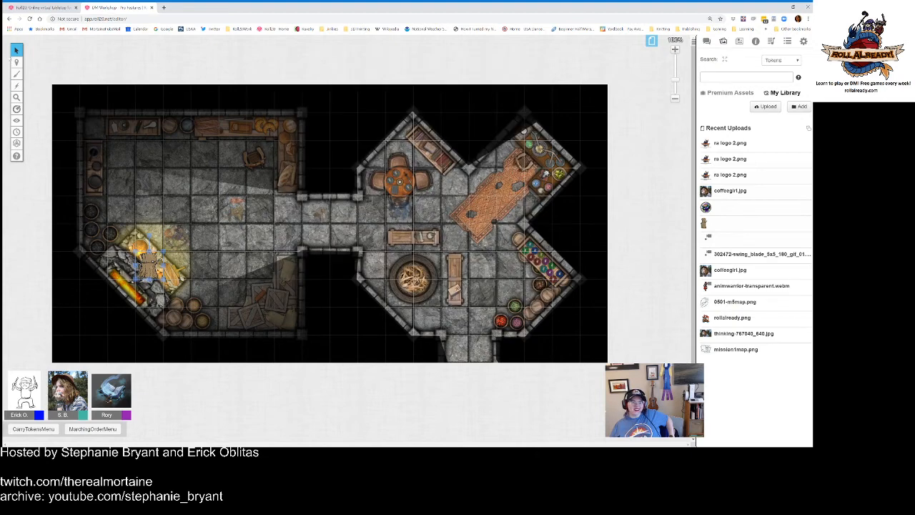
Step: Return to the Objects & Tokens layer and select the purple-clad token beside the fireplace to check its view
mouse_move(17, 63)
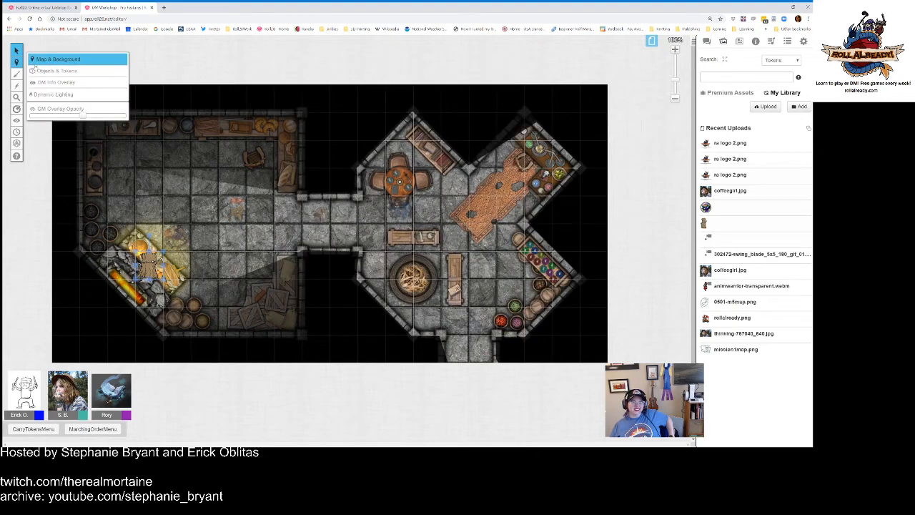
click(44, 71)
click(176, 231)
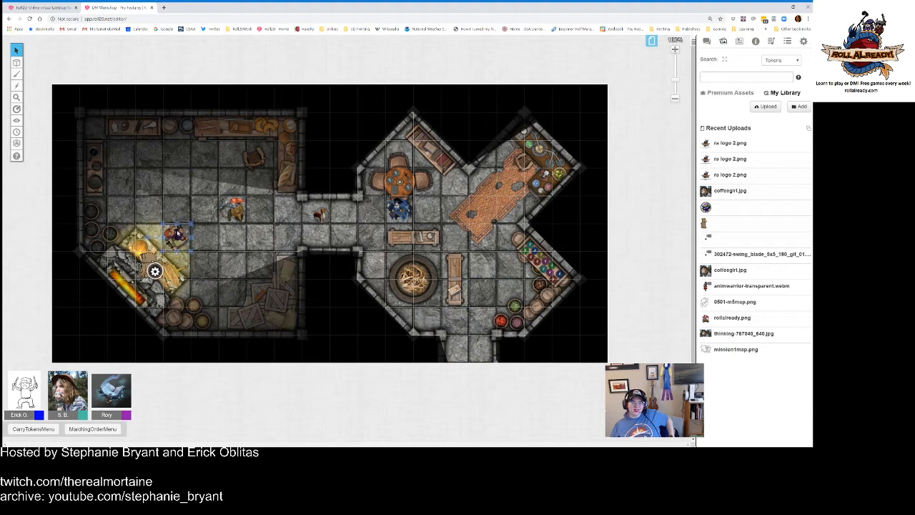
Step: Check the purple-clad token's line of sight, and move the tree-stump token on the fireplace from the map layer to the GM layer
key(ctrl+l)
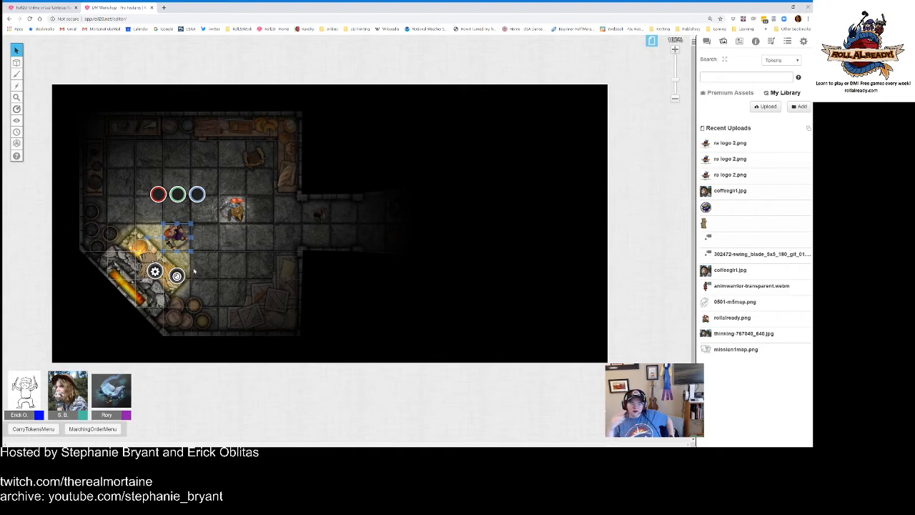
mouse_move(17, 62)
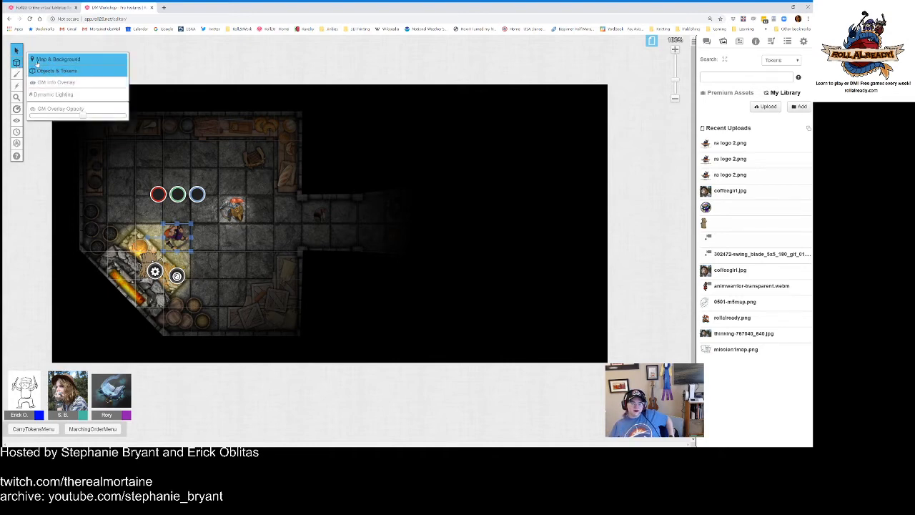
click(39, 60)
right_click(153, 269)
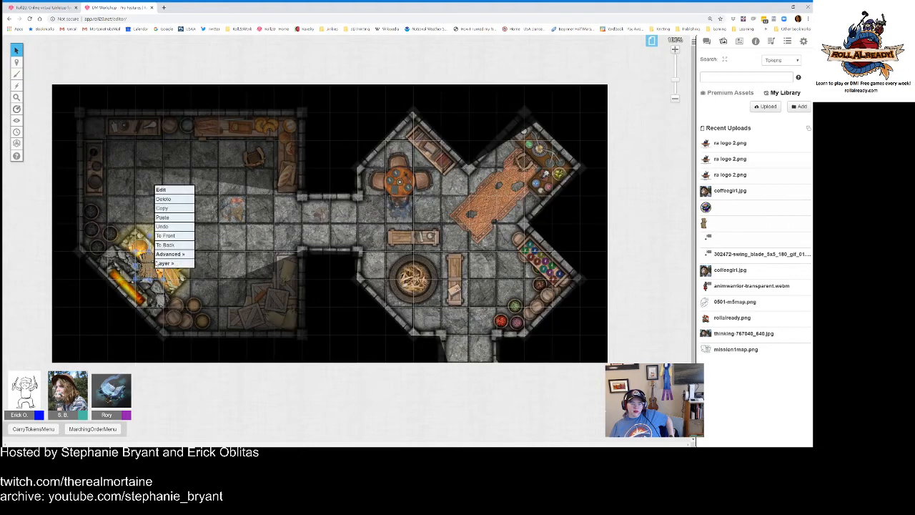
mouse_move(169, 255)
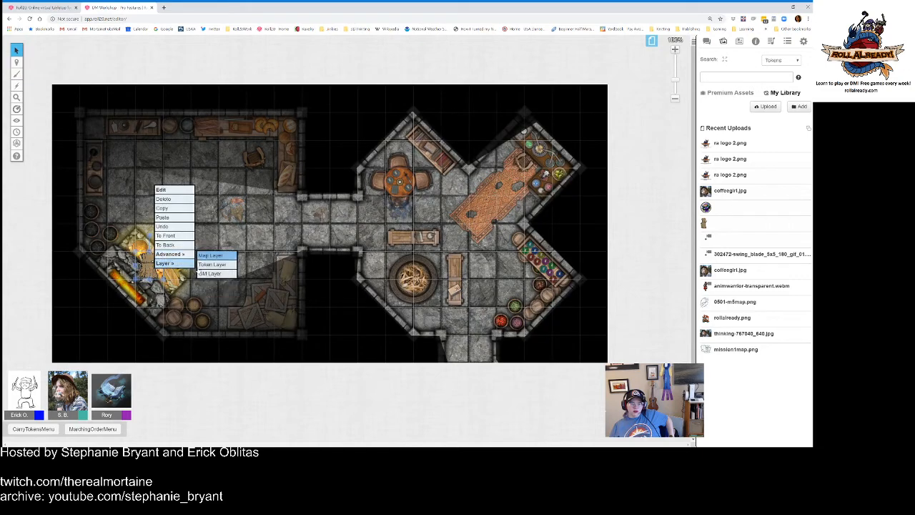
click(203, 271)
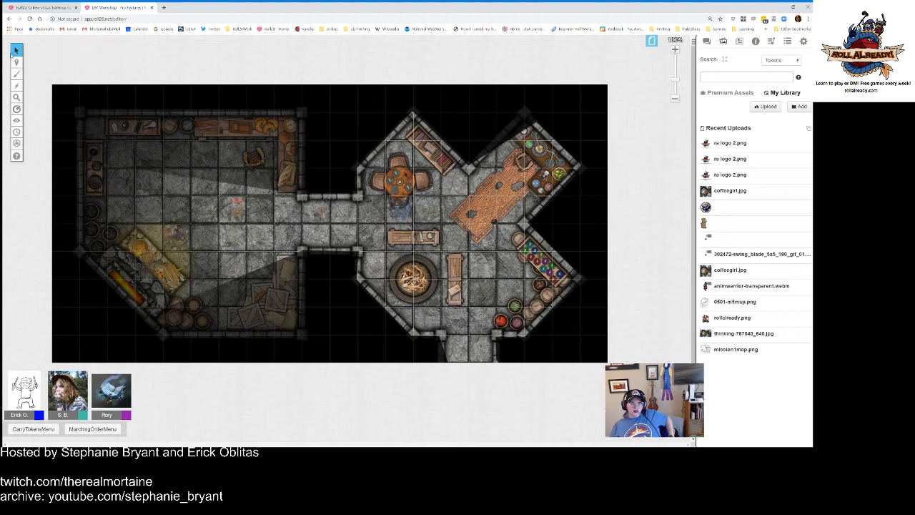
Step: Return to the Objects & Tokens layer and check the purple-clad token's view with the light source on the GM layer
mouse_move(16, 62)
click(43, 72)
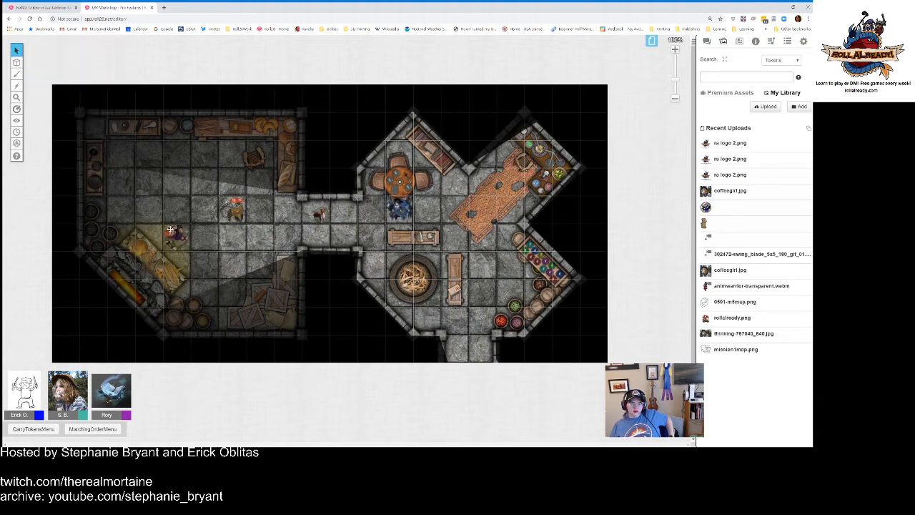
click(170, 229)
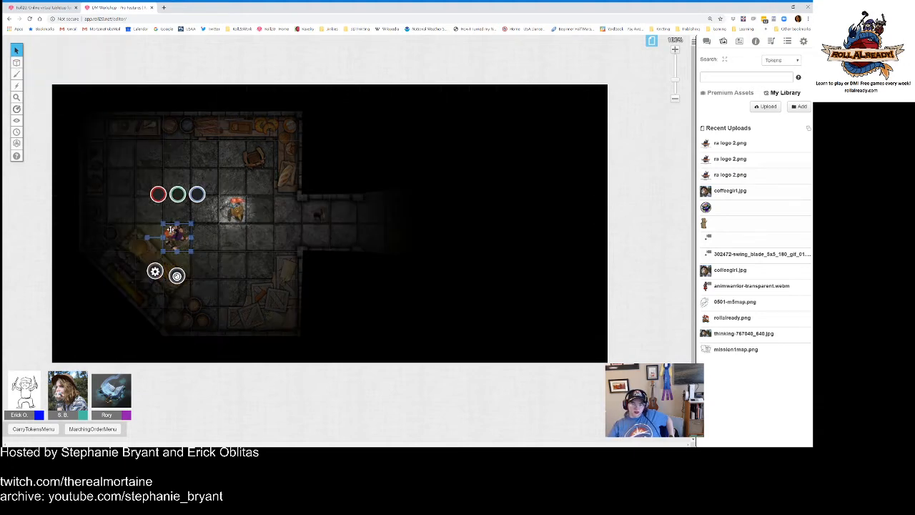
Step: On the GM Info Overlay layer, move the tree-stump token back to the Map Layer
mouse_move(16, 62)
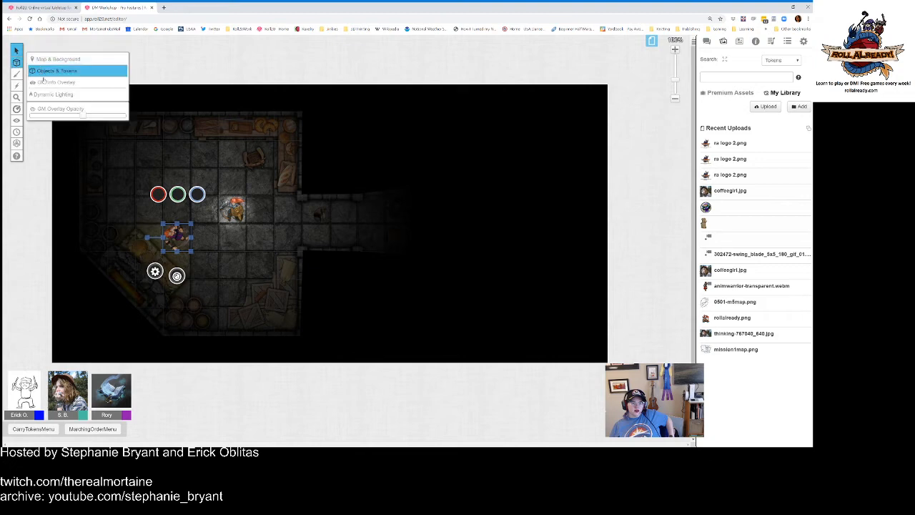
click(44, 82)
right_click(148, 269)
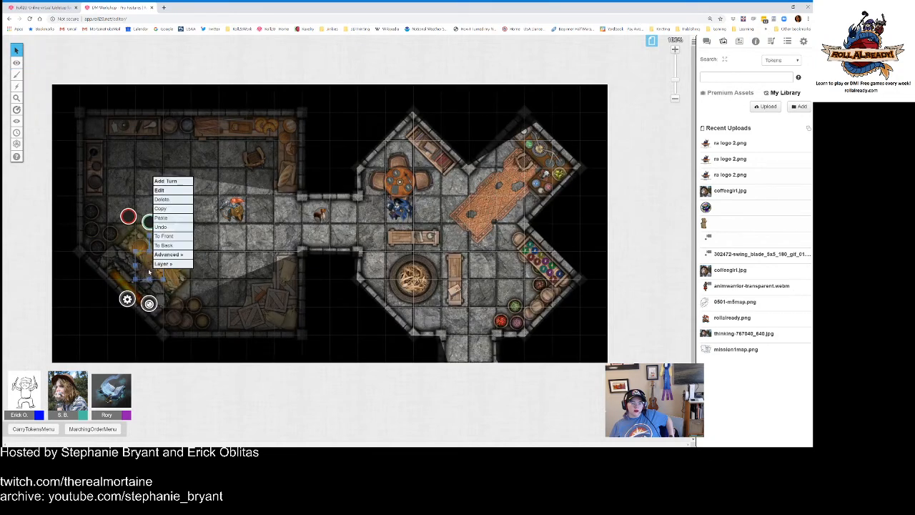
mouse_move(189, 265)
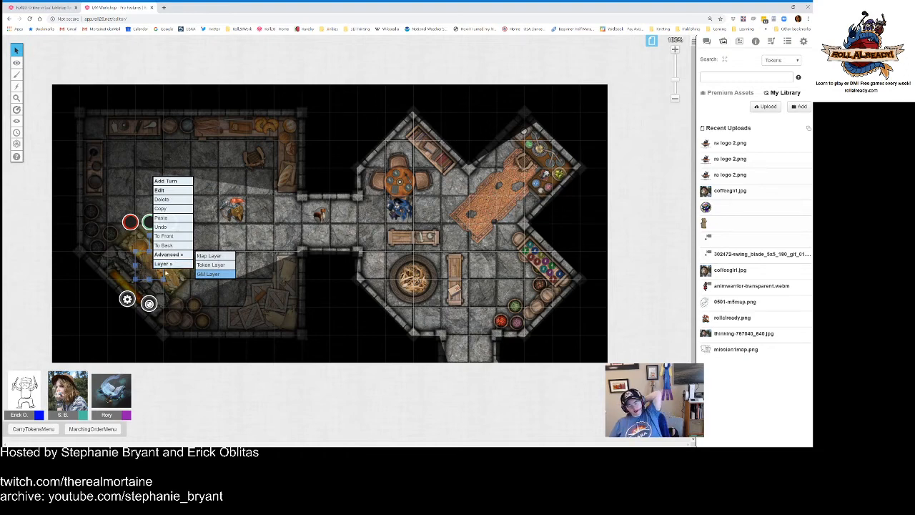
click(208, 255)
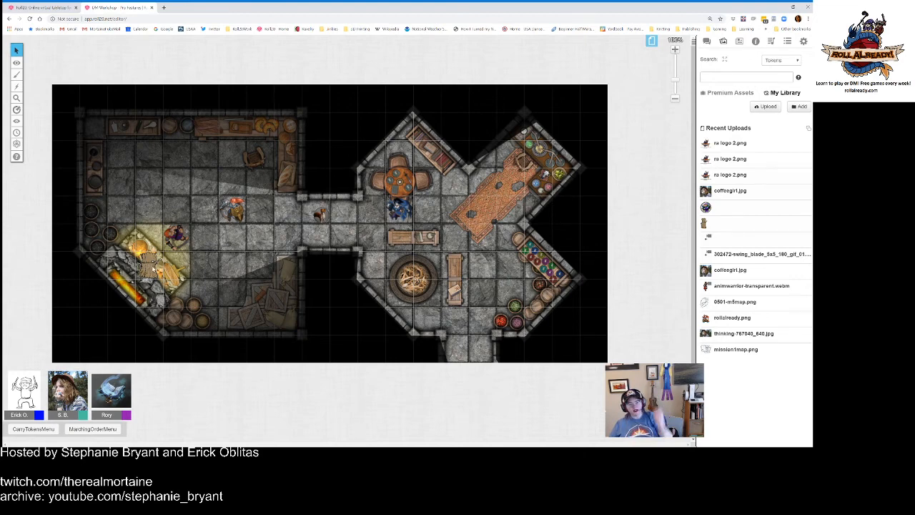
Step: On the Map & Background layer, shift the tree-stump token closer to the fire and send it to the back
mouse_move(17, 63)
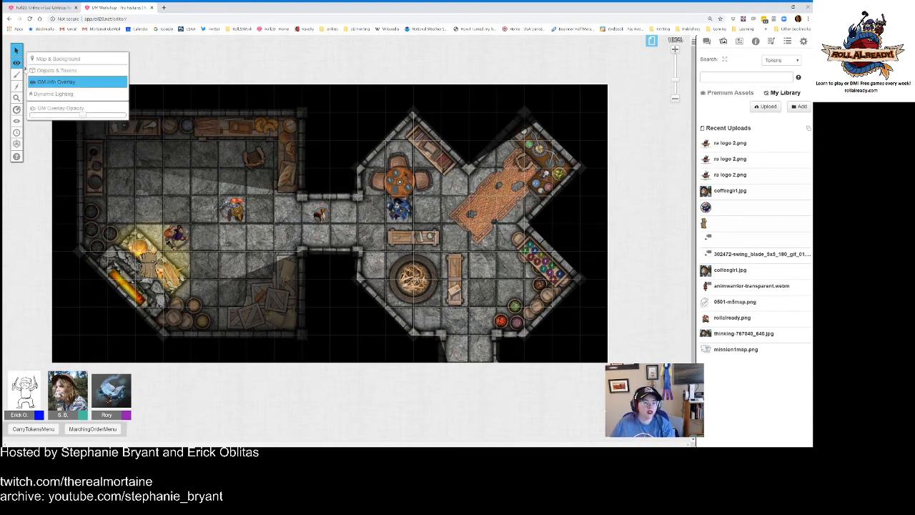
click(51, 59)
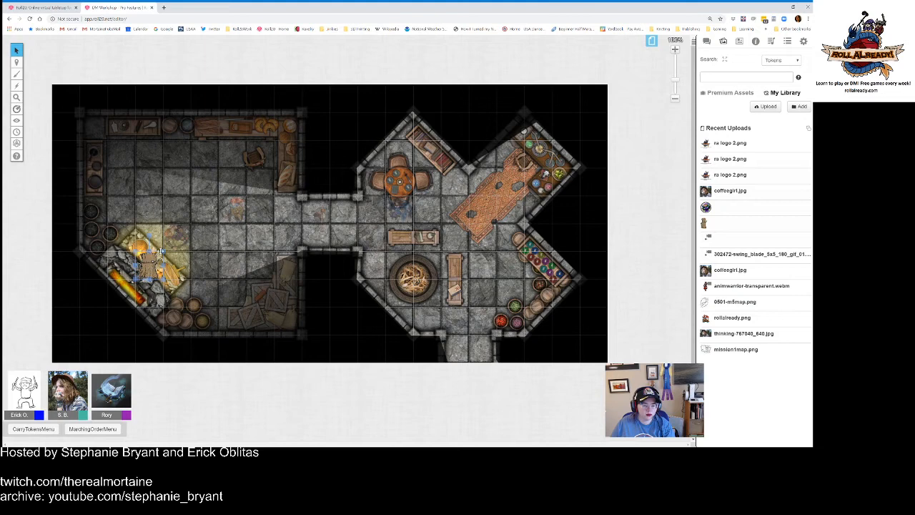
drag(163, 252, 144, 282)
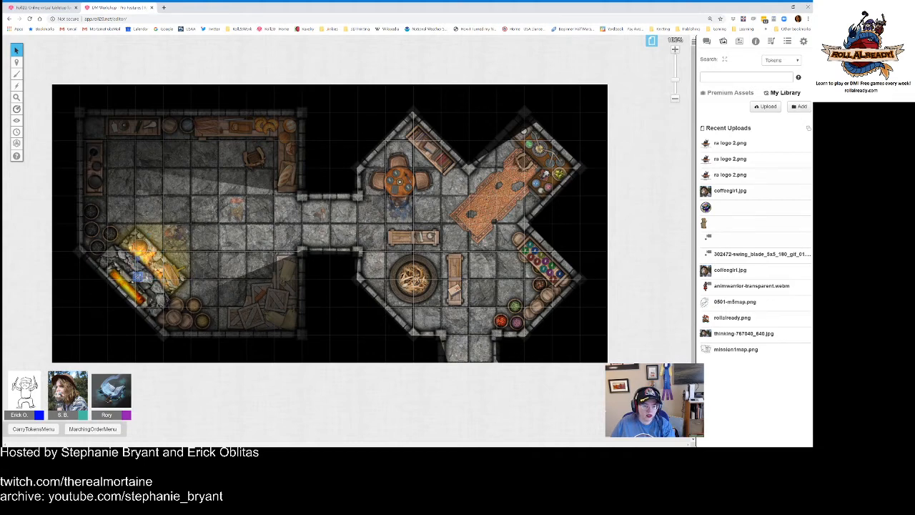
right_click(143, 282)
mouse_move(149, 273)
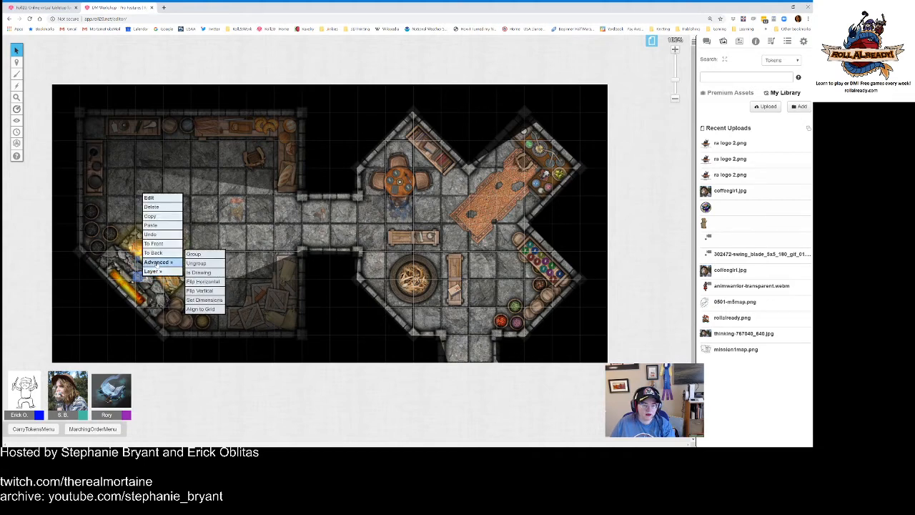
click(155, 253)
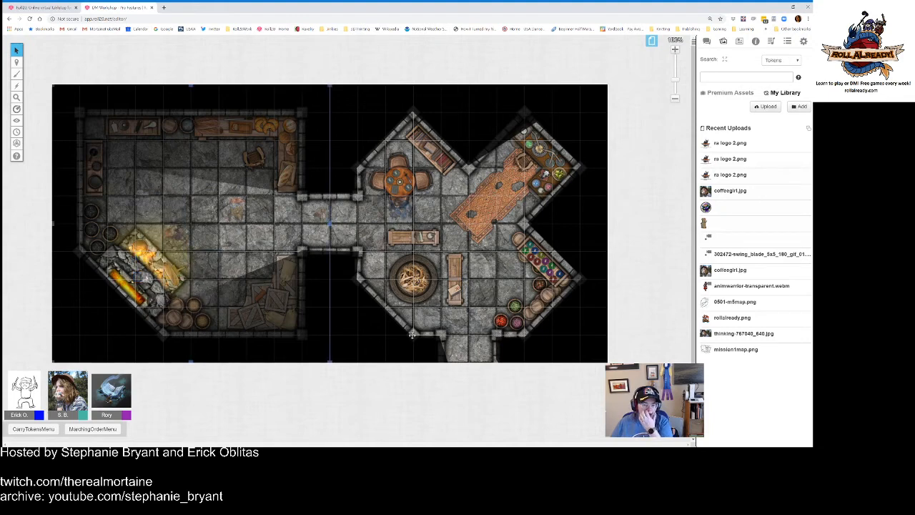
Step: Switch to the Objects & Tokens layer and check the purple-clad token's line of sight beside the fireplace
mouse_move(23, 68)
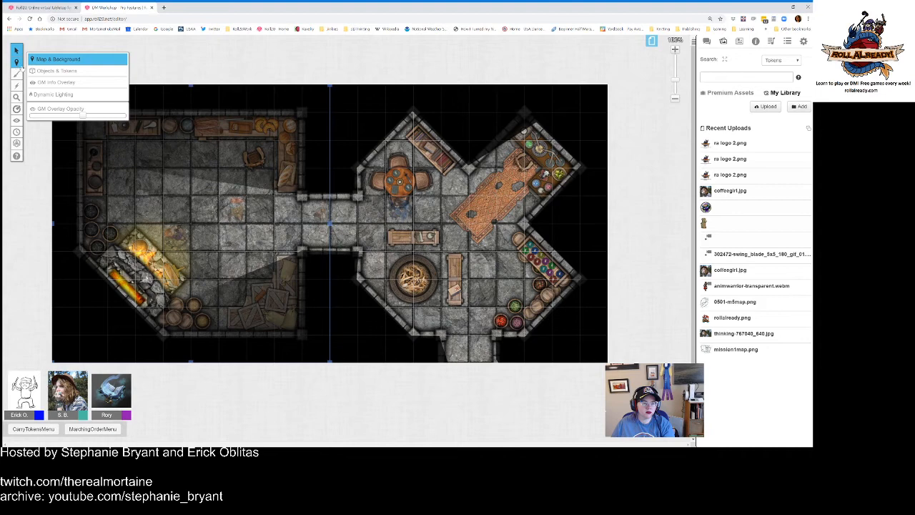
click(57, 70)
click(176, 239)
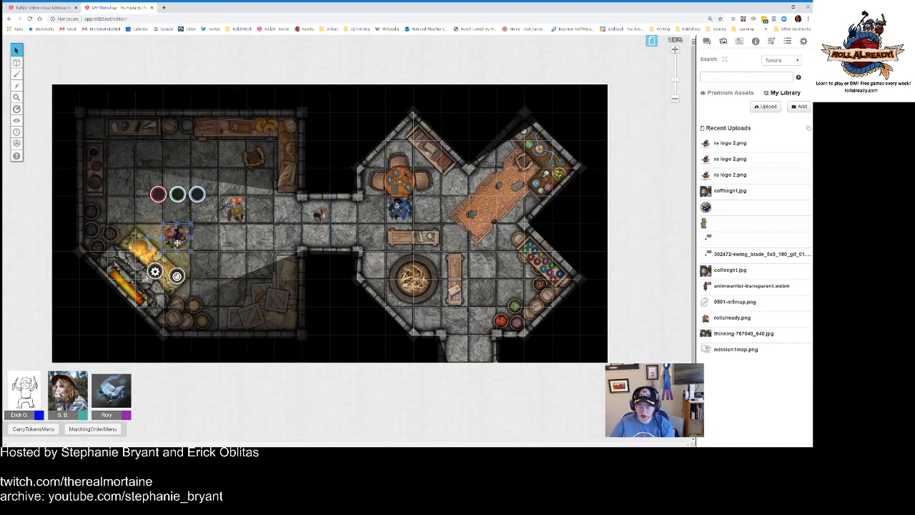
key(ctrl+l)
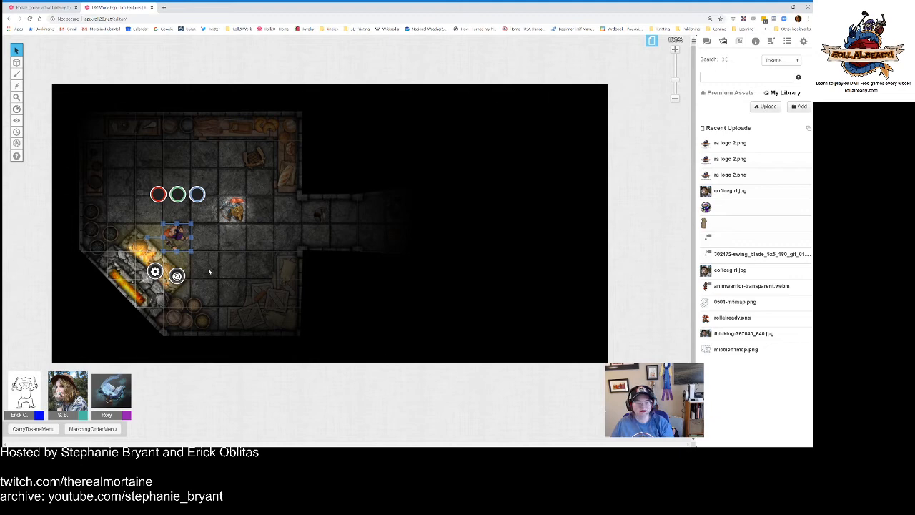
Step: Compare the line of sight of the purple-clad token with that of the orange-haired token next to it
click(209, 270)
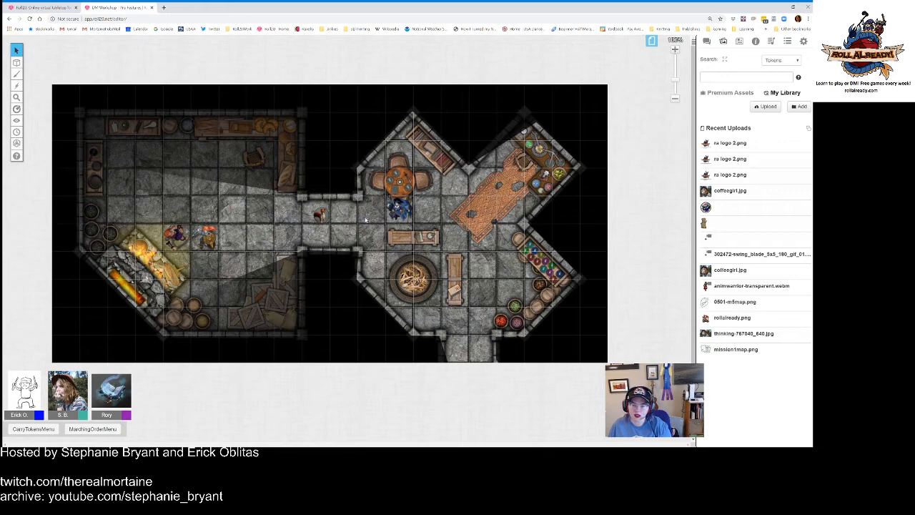
click(175, 238)
key(ctrl+l)
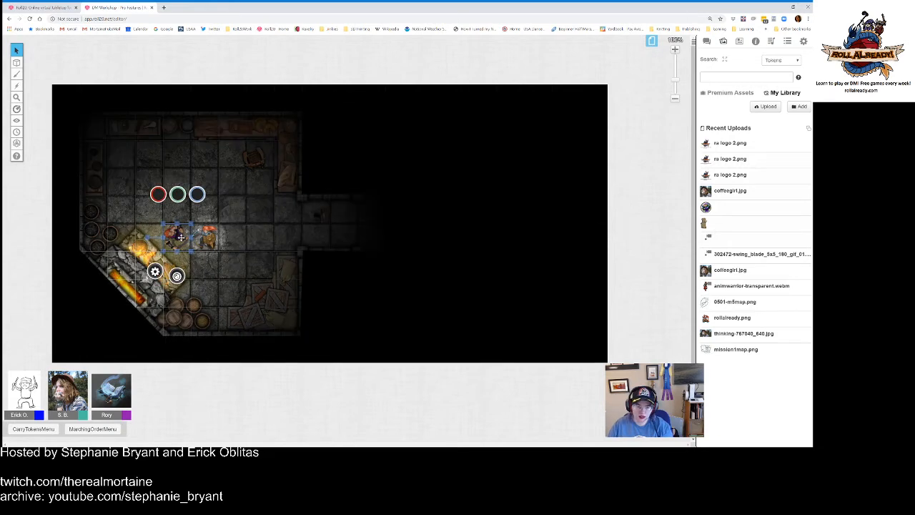
key(Right)
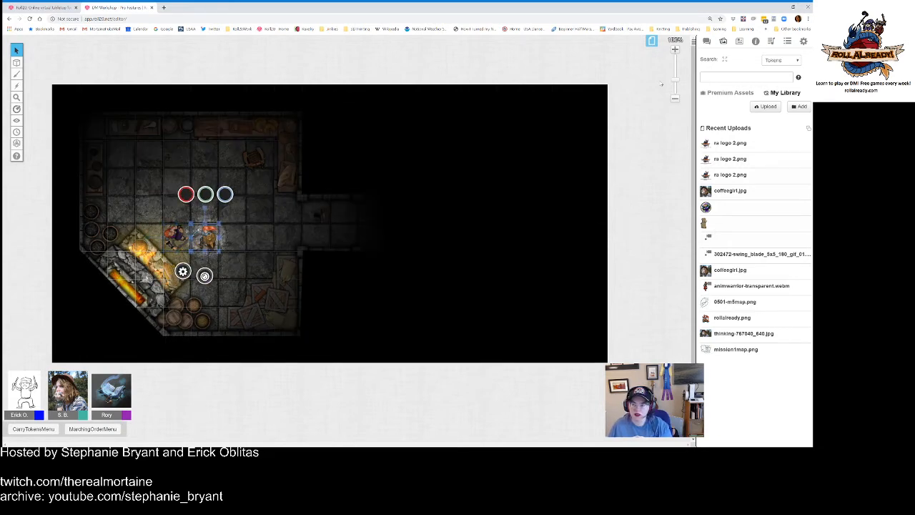
Step: Enable Advanced Fog of War in the Start page's settings and apply the change
click(651, 41)
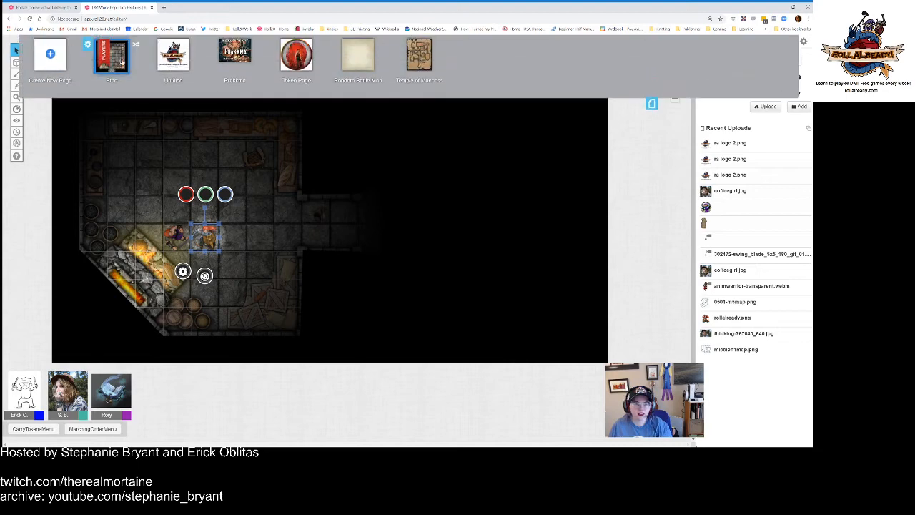
click(87, 48)
scroll(418, 292, down, 2)
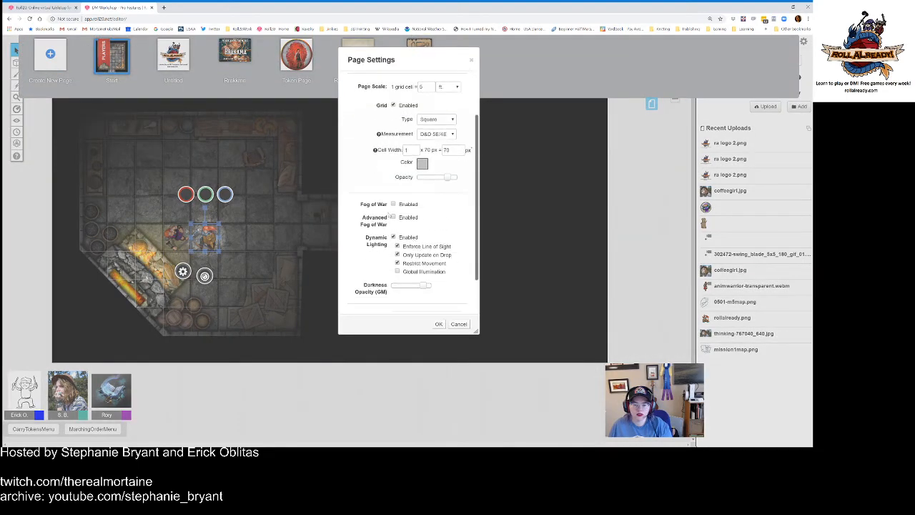
click(393, 217)
click(438, 324)
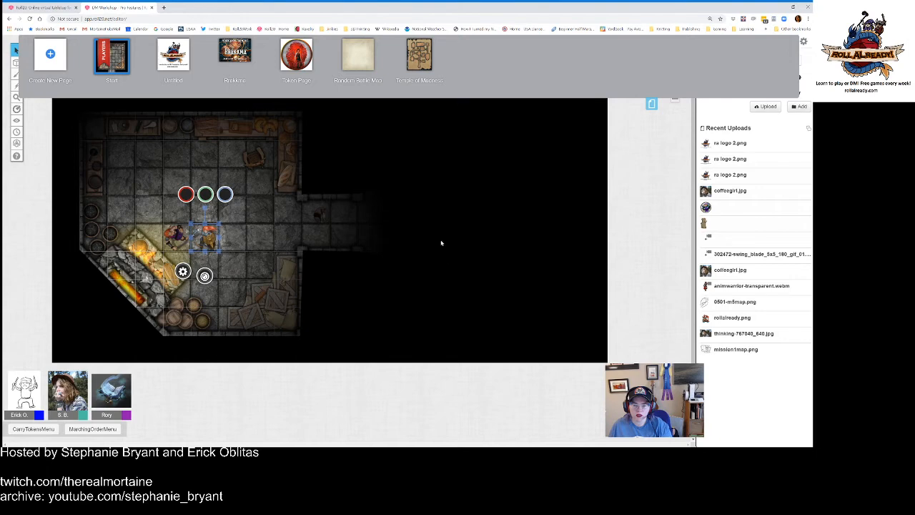
Step: Move the purple-clad token two squares east and the orange-haired token into the eastern room beside the bench, and close the page list
click(490, 147)
click(181, 236)
drag(176, 237, 400, 238)
key(Right)
click(345, 235)
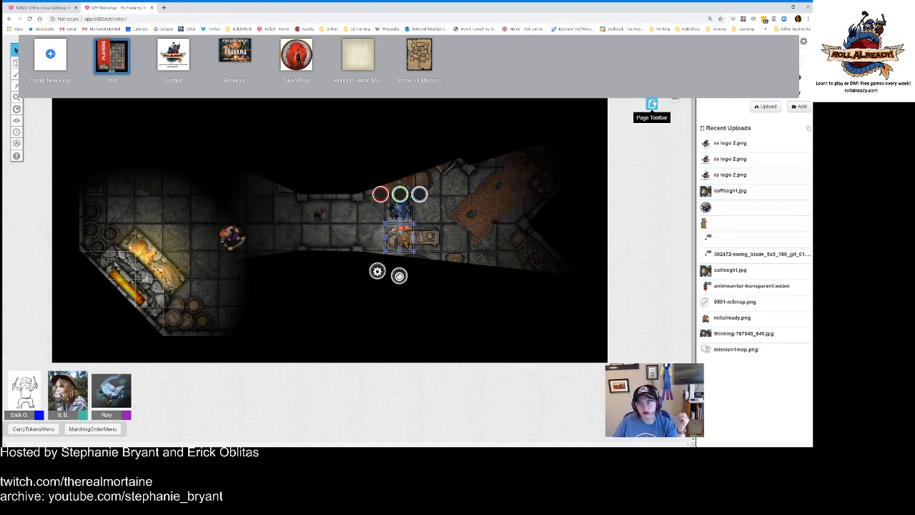
click(651, 104)
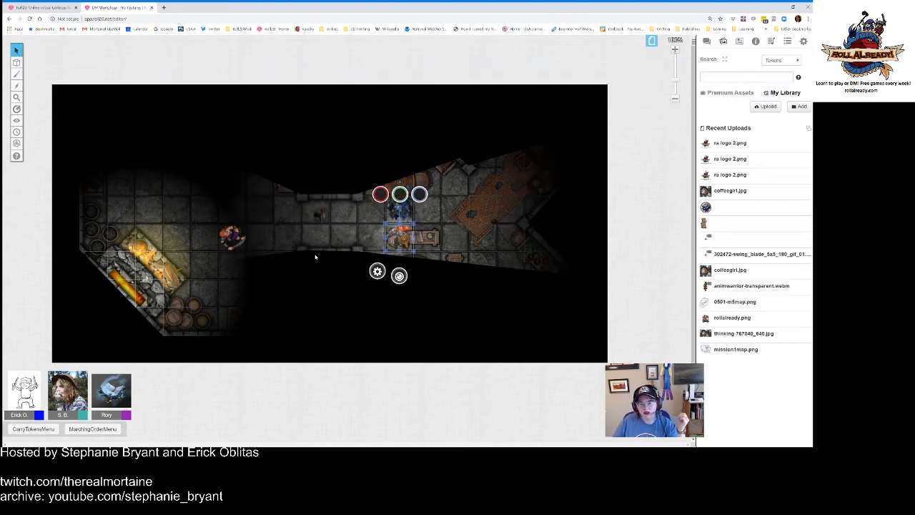
Step: Set the orange-haired token's Advanced Fog of War reveal distance to 30 ft. and save the token
double_click(403, 237)
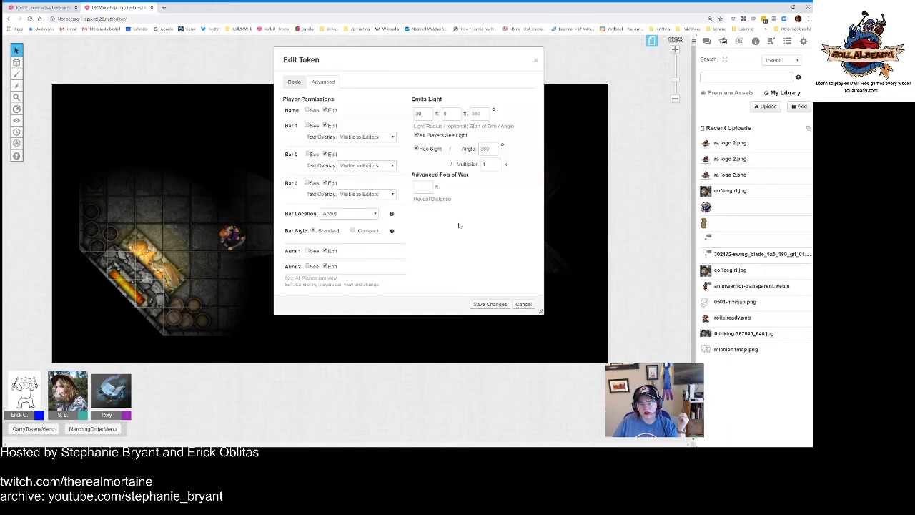
click(425, 187)
text(30)
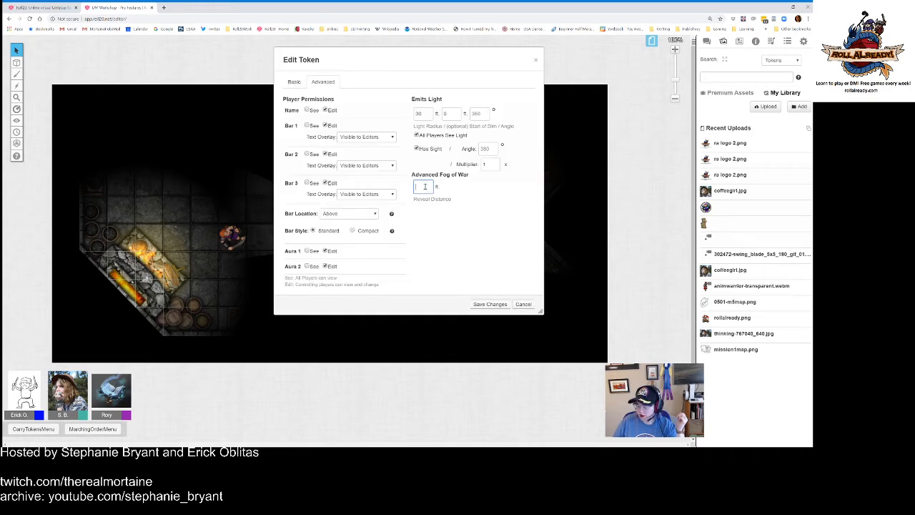
click(488, 305)
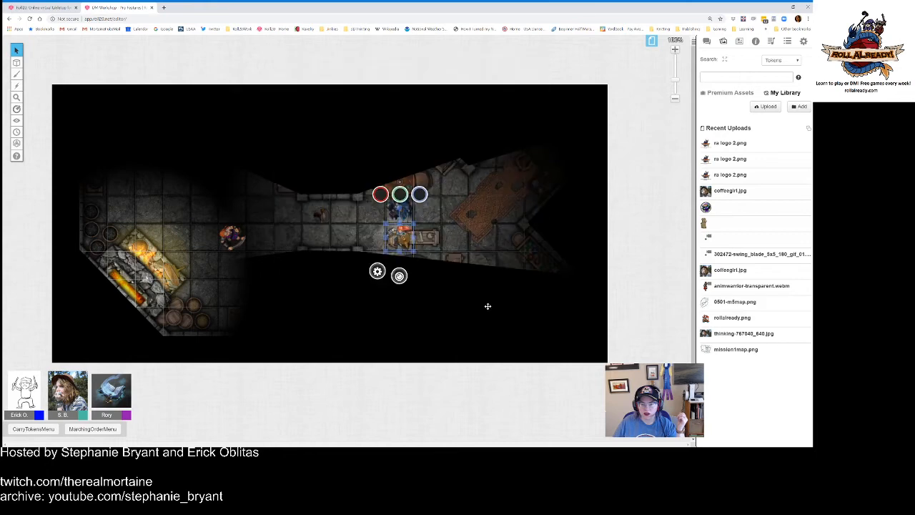
Step: Move the orange-haired token west through the corridor and around the western room, ending just east of the purple-clad token, to test the fog reveal
click(395, 234)
drag(394, 234, 345, 235)
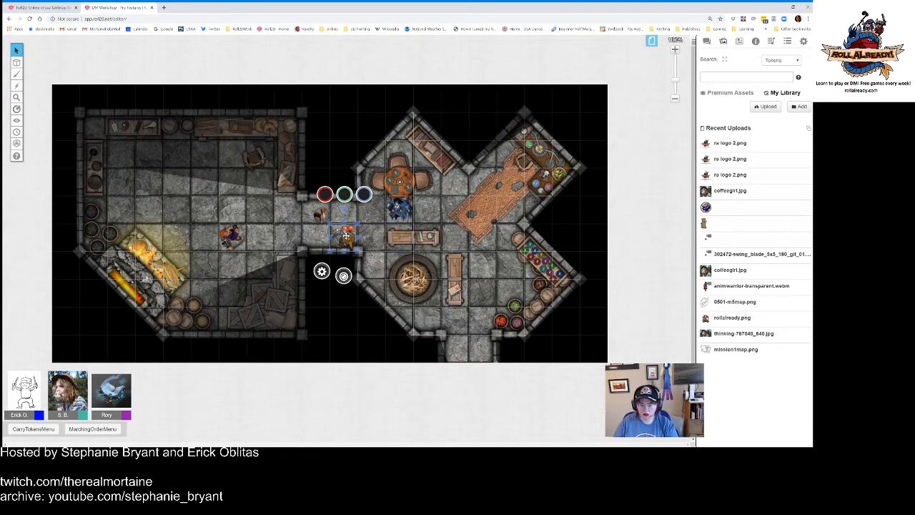
key(Left)
key(Left)
key(Left)
key(Left)
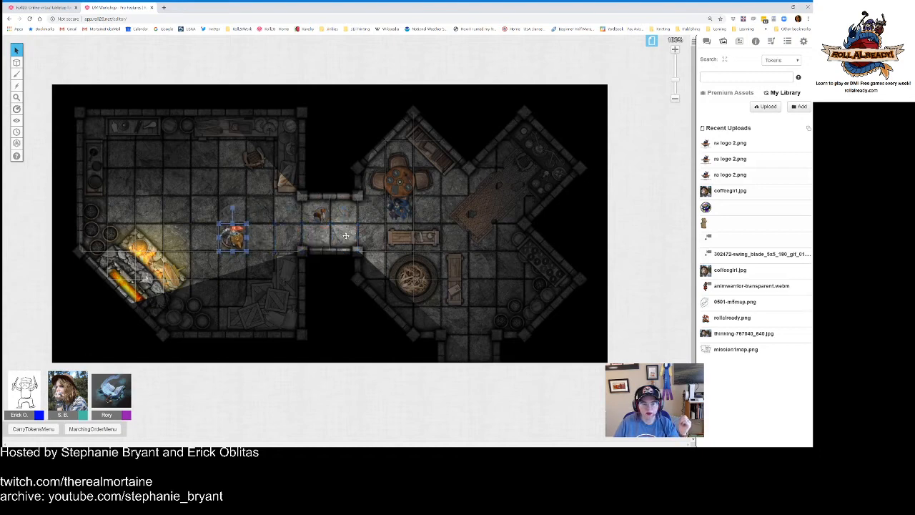
key(Up)
key(Up)
key(Right)
key(Down)
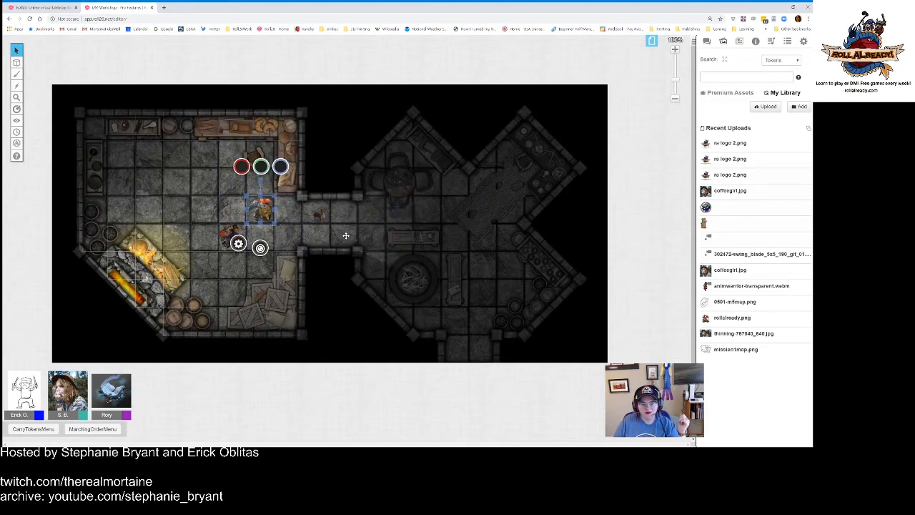
key(Down)
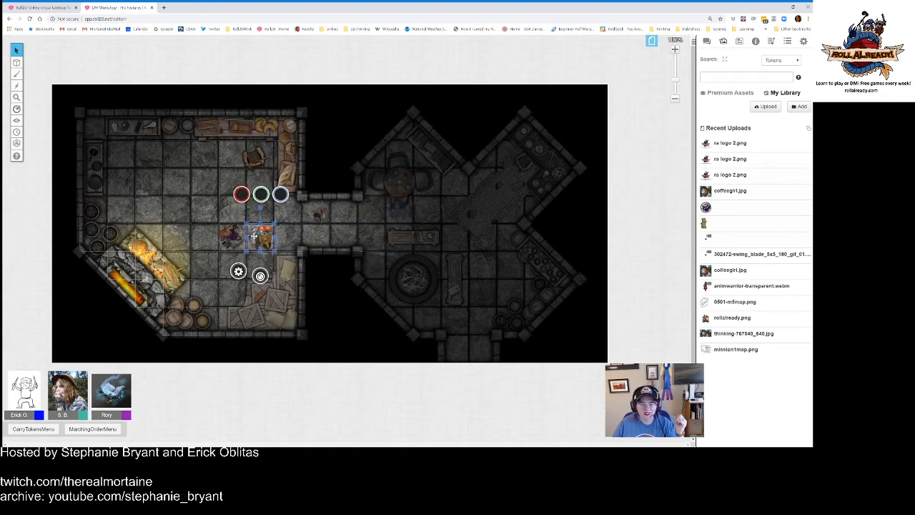
Step: Review the orange-haired token's Advanced Fog of War reveal distance in its advanced settings and save the token
double_click(253, 236)
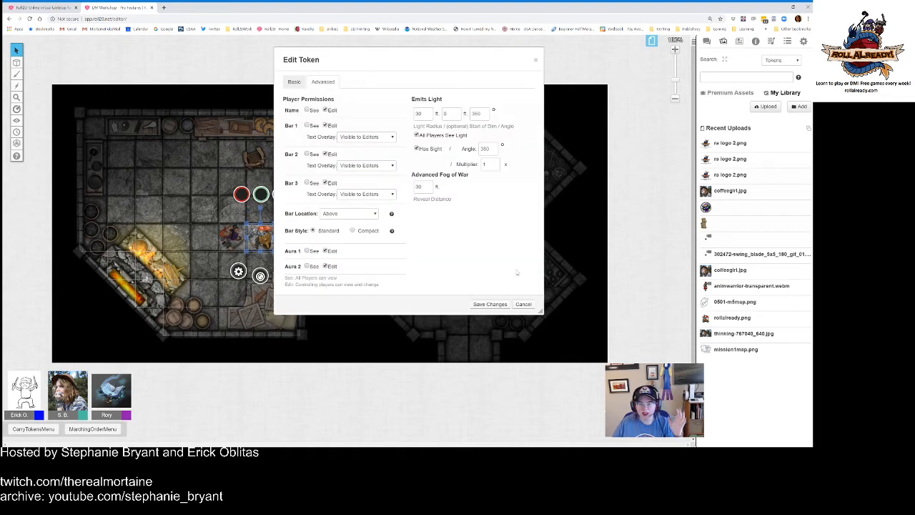
click(423, 186)
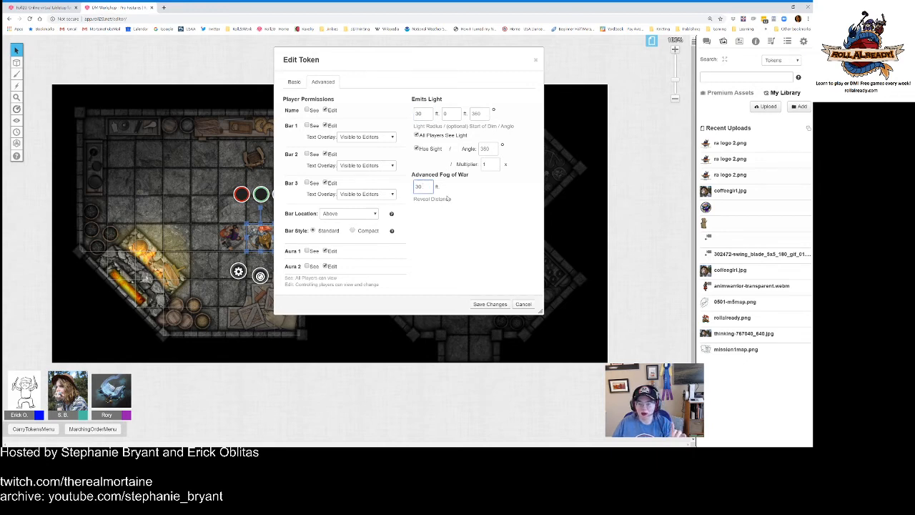
drag(425, 187, 419, 188)
click(423, 188)
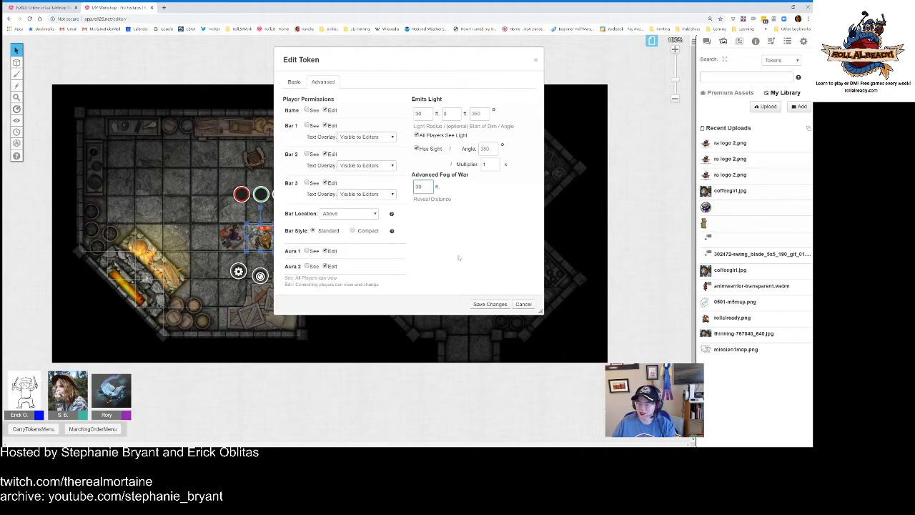
double_click(421, 189)
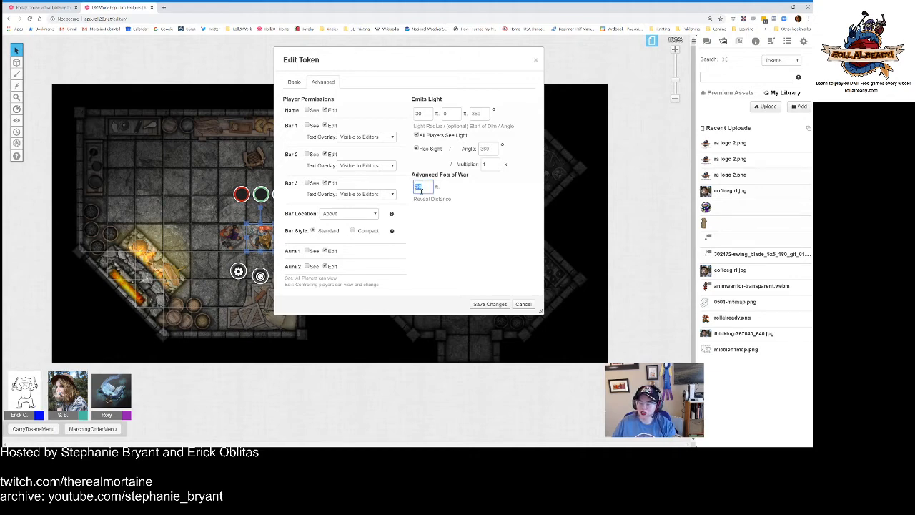
click(422, 190)
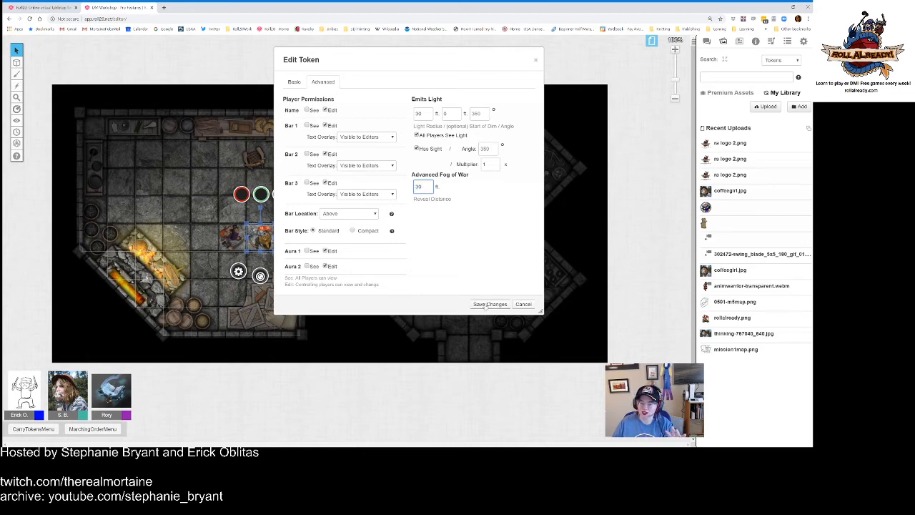
click(489, 305)
Step: Move the orange-haired token one square north in the western room and deselect it
click(295, 234)
drag(265, 235, 264, 203)
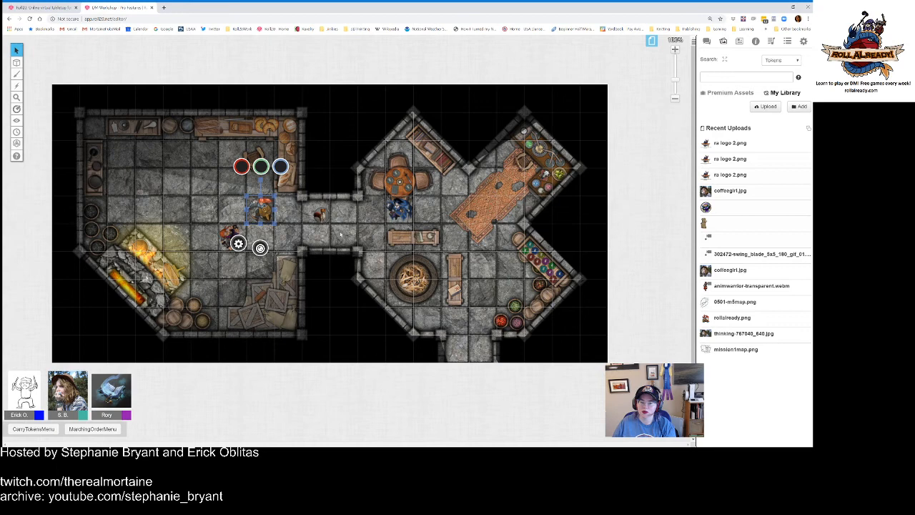
click(344, 235)
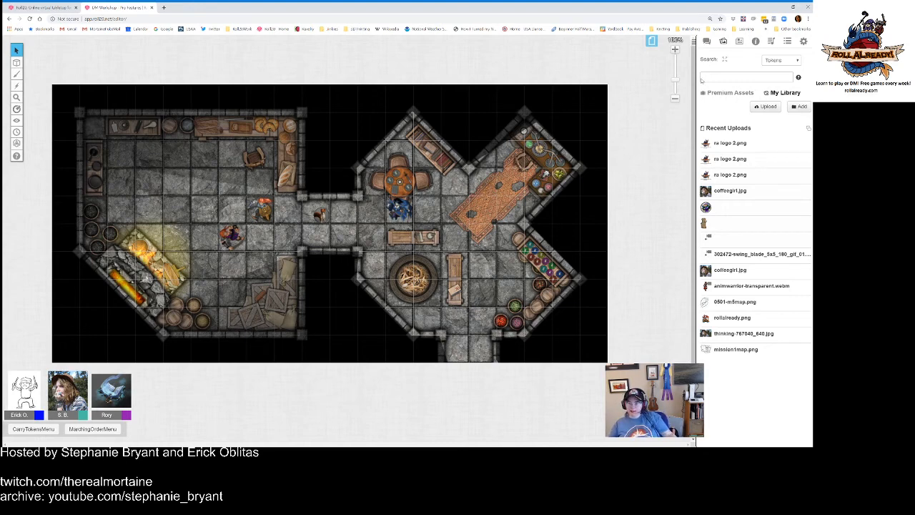
Step: Show the game's chat log, and check the Welcome Package script on the API Scripts page before returning to the map
click(706, 43)
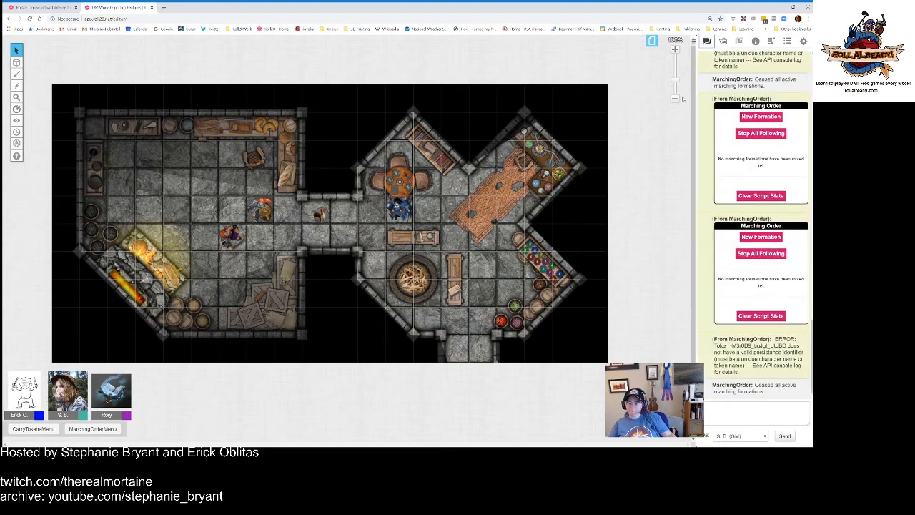
click(752, 412)
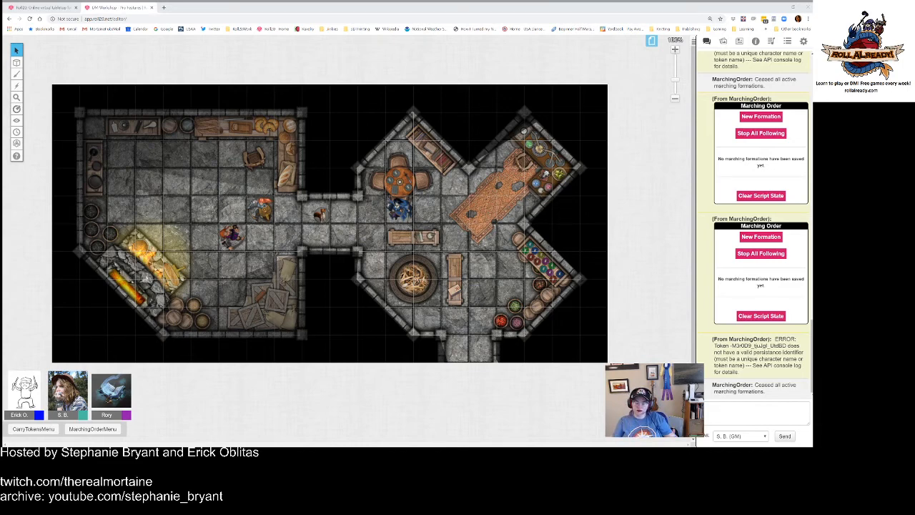
click(42, 7)
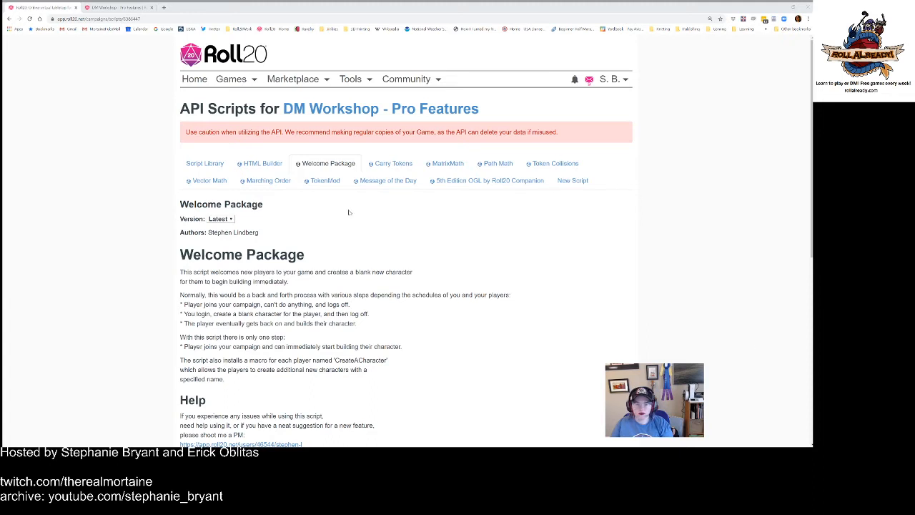
click(120, 8)
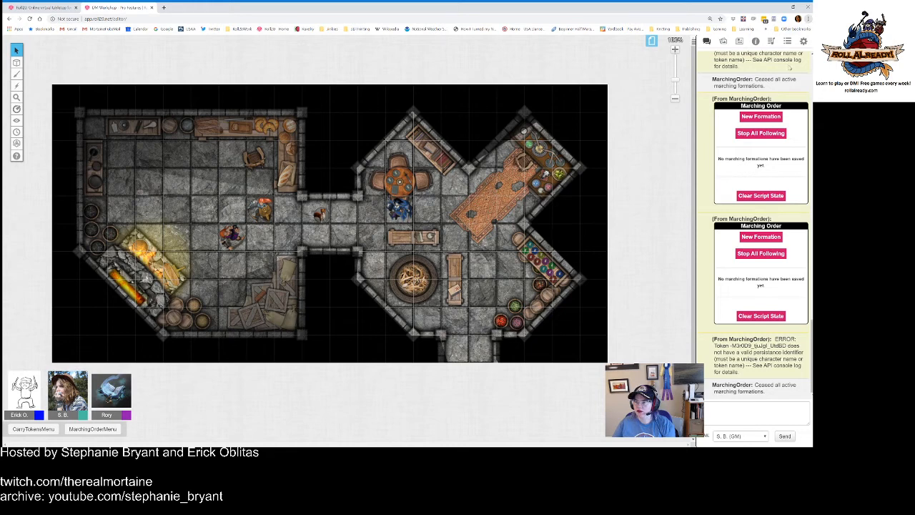
Step: Hide the browser's bookmarks bar and enlarge the map to 110%
key(ctrl+shift+b)
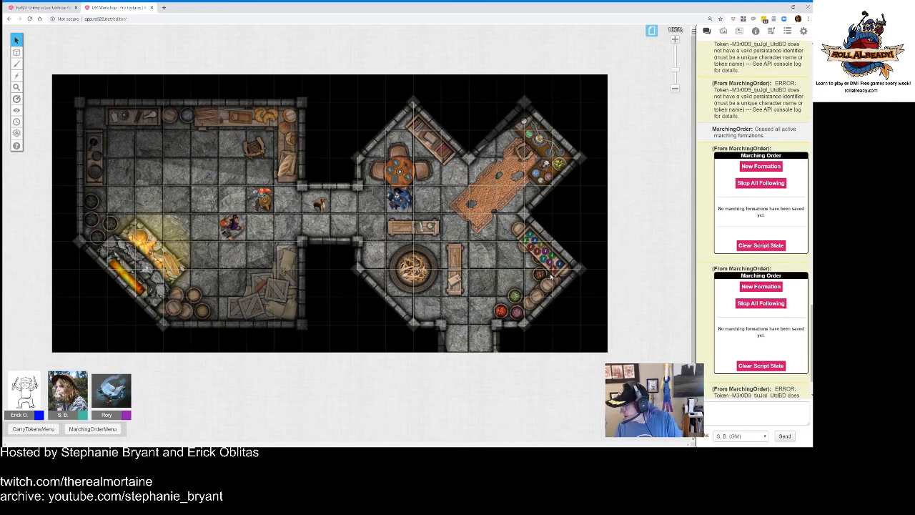
click(323, 207)
click(379, 225)
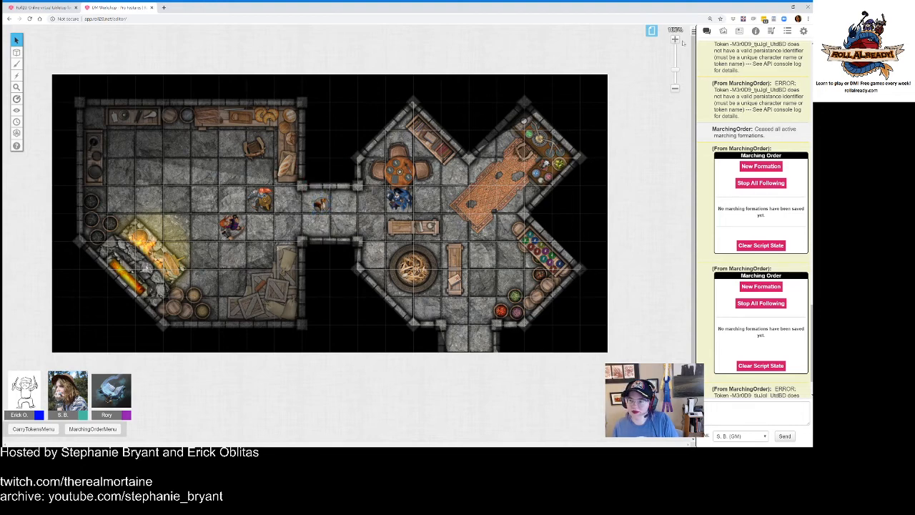
click(675, 40)
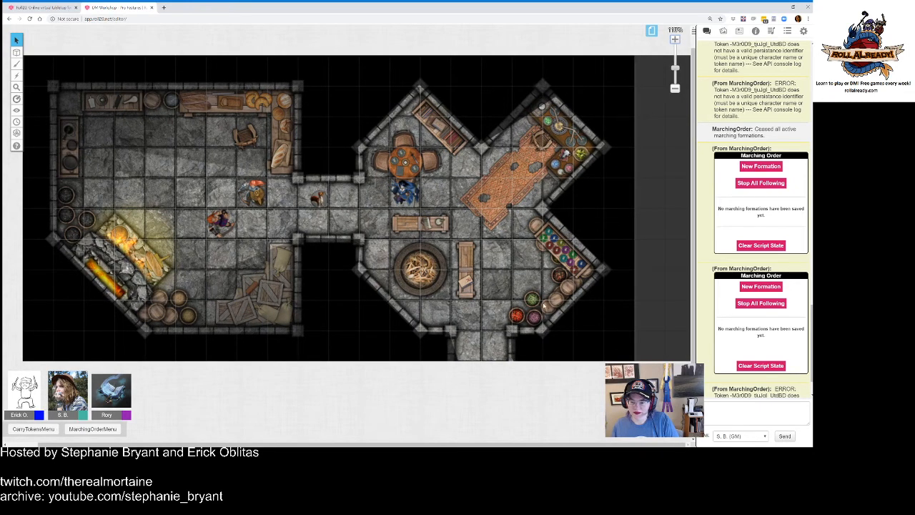
scroll(535, 303, down, 1)
scroll(541, 278, up, 2)
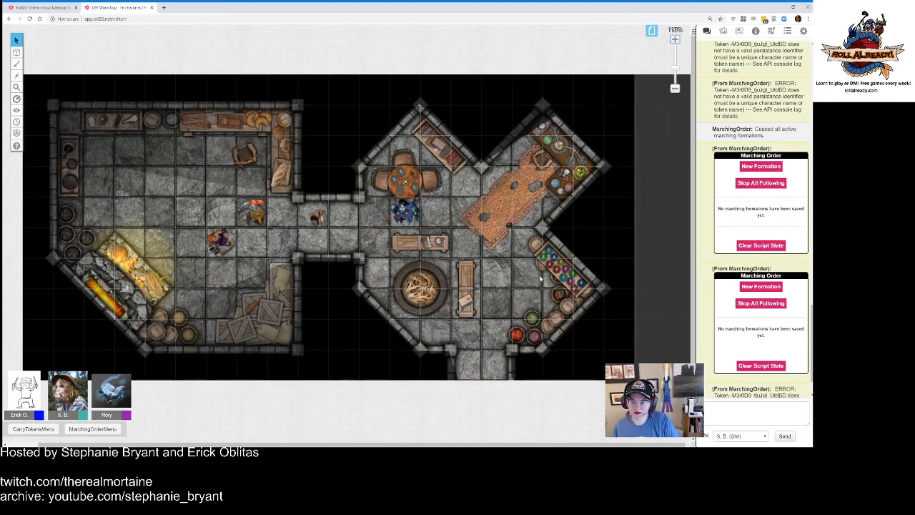
scroll(541, 279, down, 1)
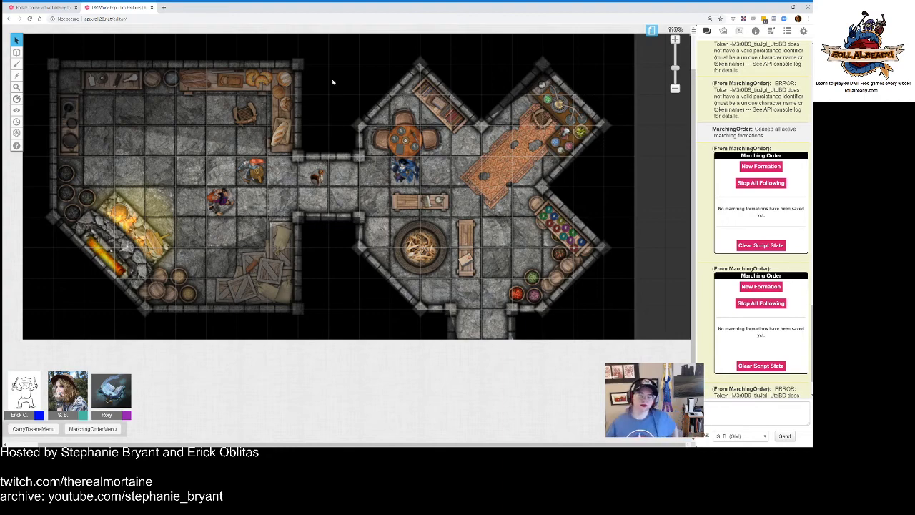
Step: Open the DM Workshop - Pro Features game page, view its settings options, and return to the map
click(39, 8)
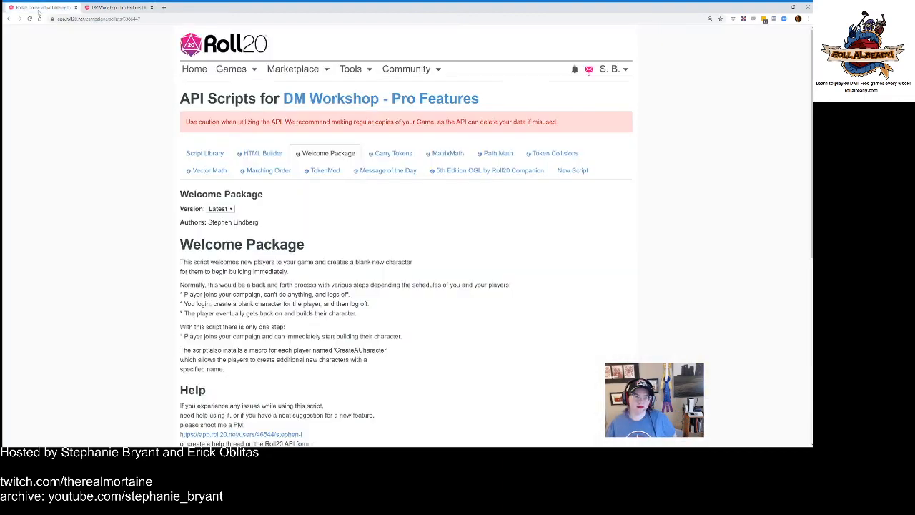
click(306, 103)
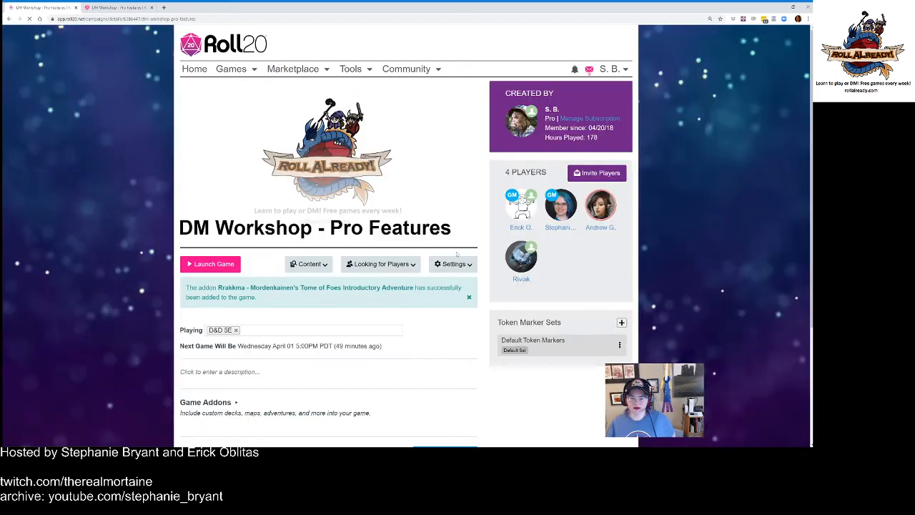
scroll(464, 268, down, 1)
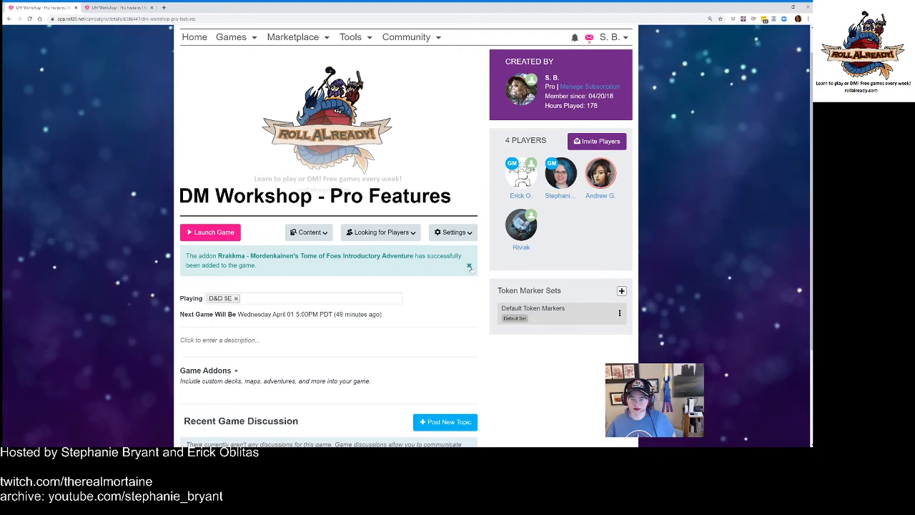
click(457, 233)
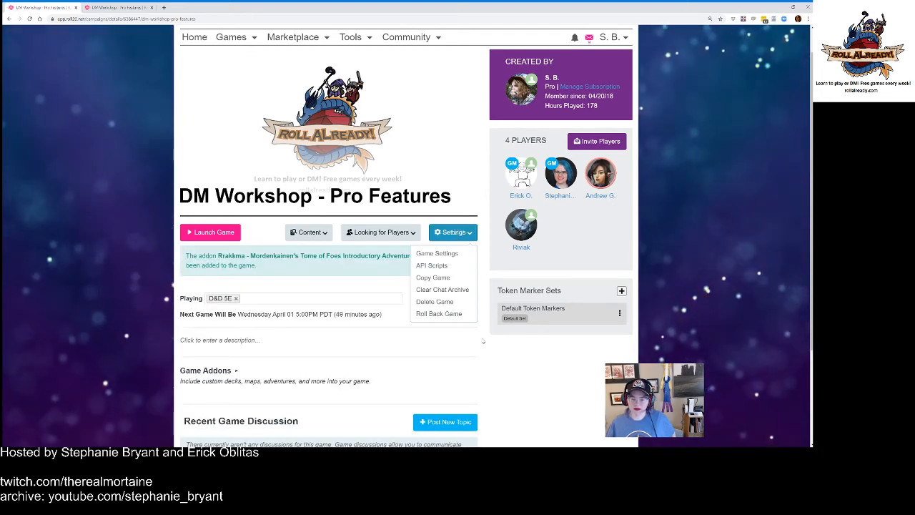
click(483, 340)
click(112, 6)
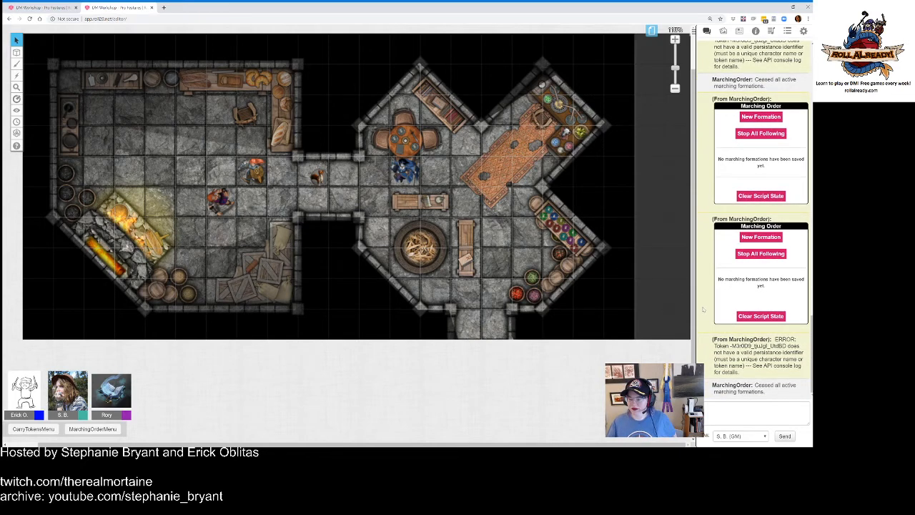
Step: Open the game's API Scripts page and bring up the TokenMod script's list of commands
click(40, 7)
click(453, 232)
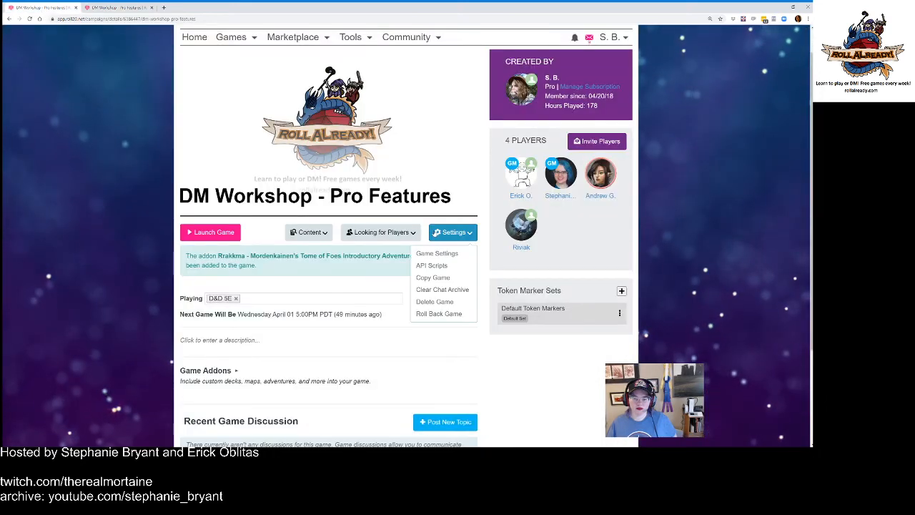
click(433, 265)
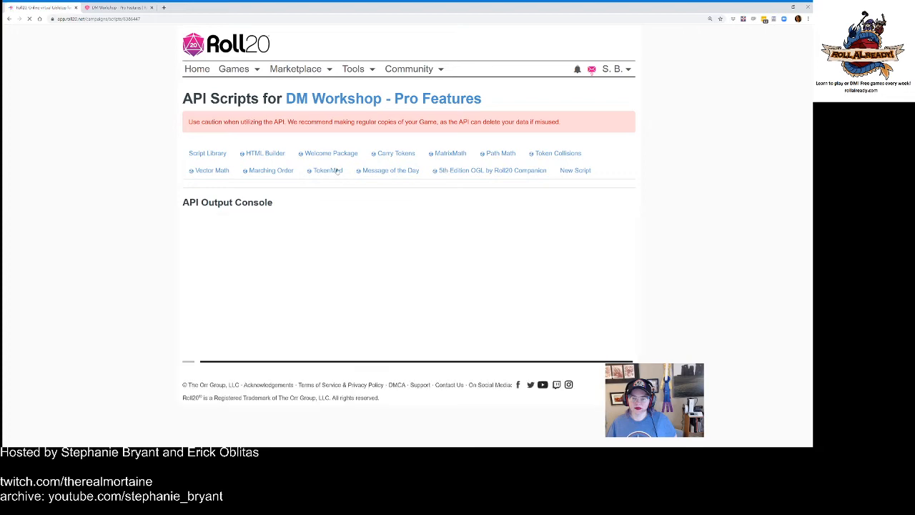
click(327, 171)
scroll(567, 277, down, 2)
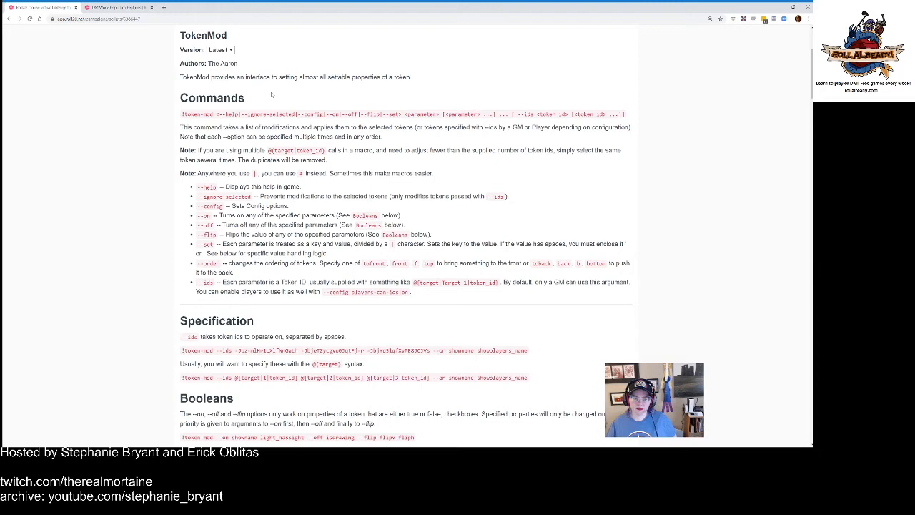
Step: Return to the game and send the command "!token-mod help" in the chat
click(136, 9)
click(744, 406)
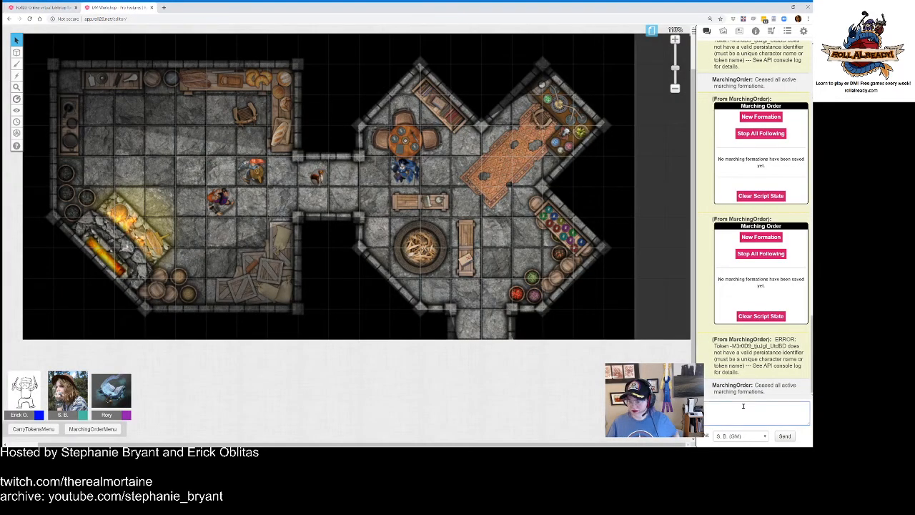
text(!token)
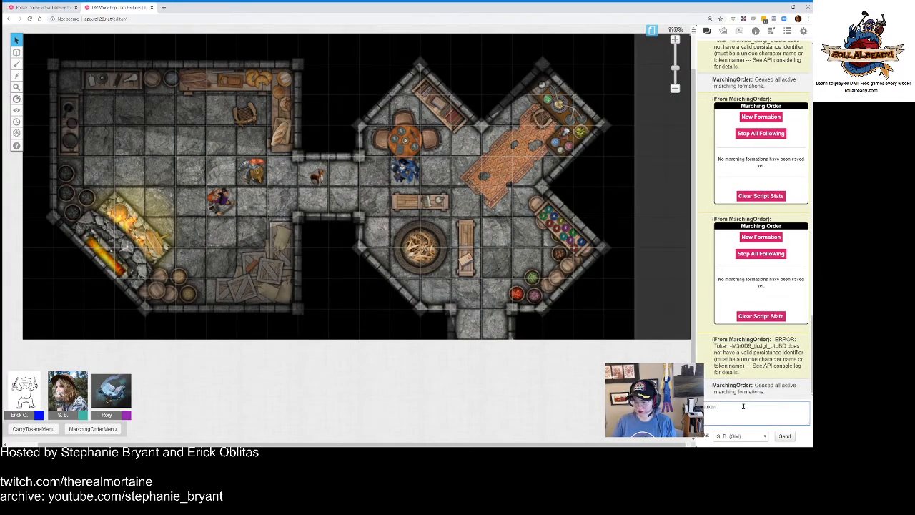
key(ctrl+Tab)
key(ctrl+Tab)
text(-mod --)
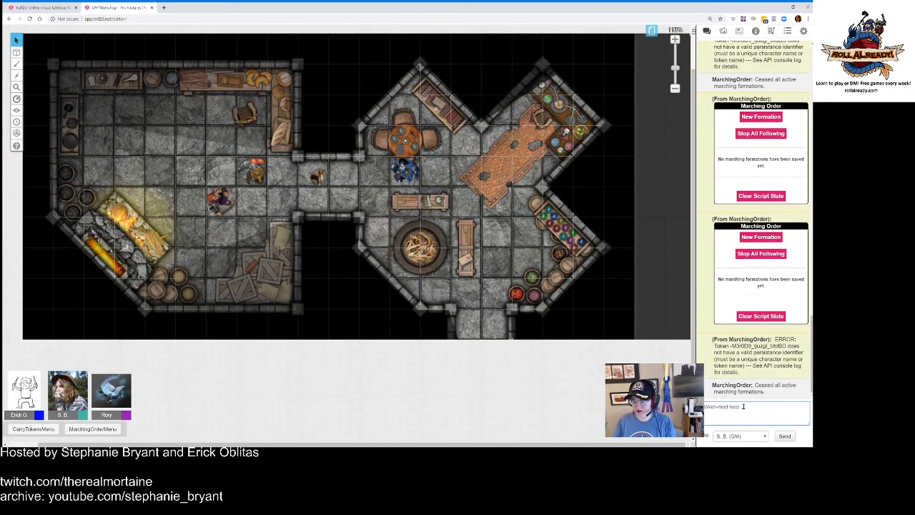
key(Return)
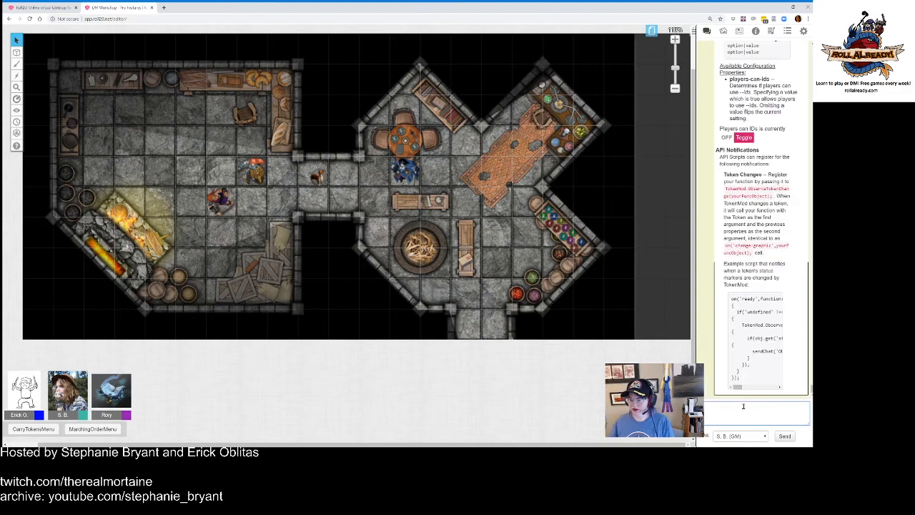
Step: Look back through the TokenMod help text in the chat, from the configuration section up to the image options
scroll(767, 265, up, 10)
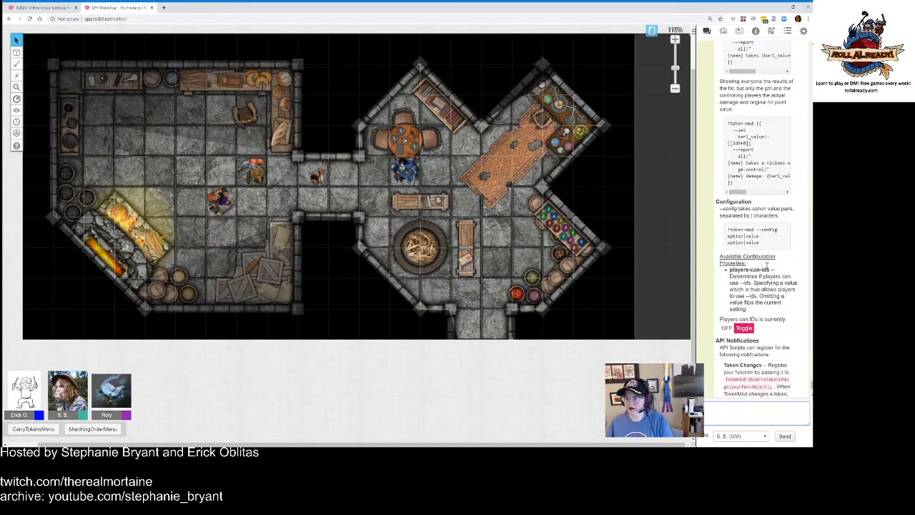
scroll(767, 265, up, 8)
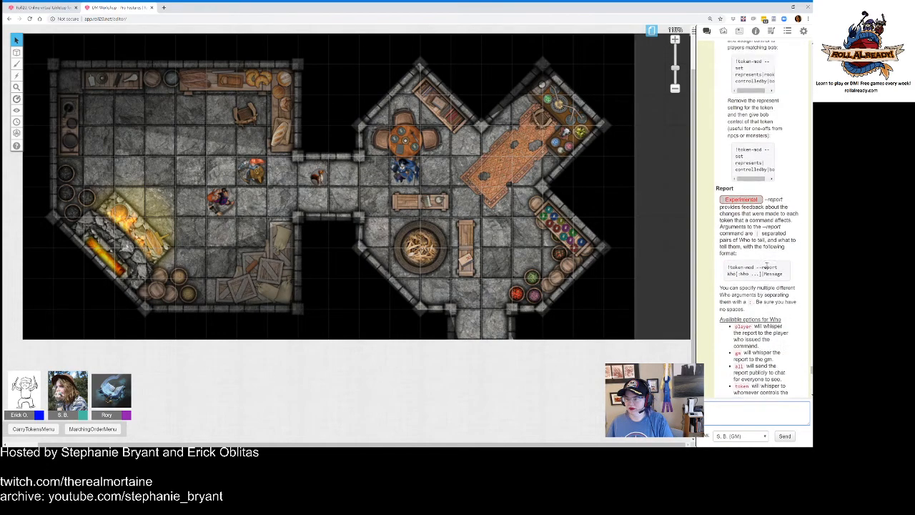
scroll(767, 265, up, 8)
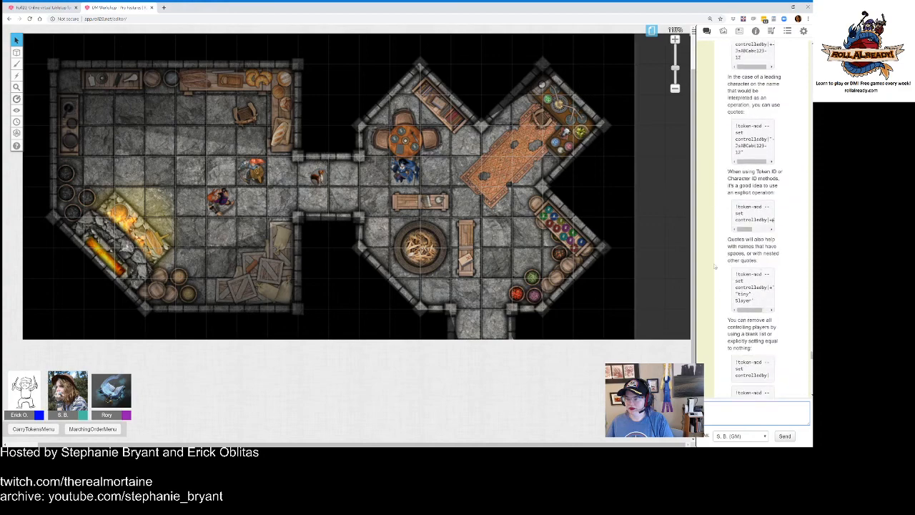
scroll(729, 265, up, 8)
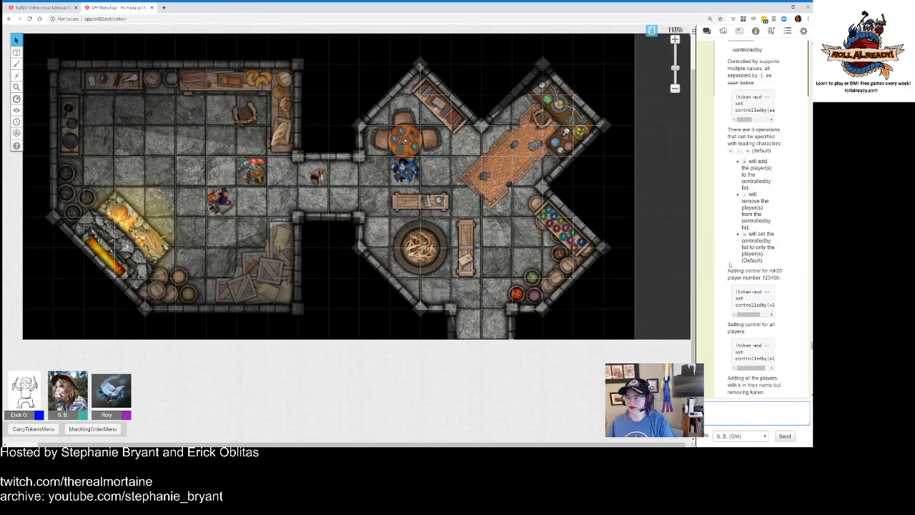
scroll(729, 264, up, 8)
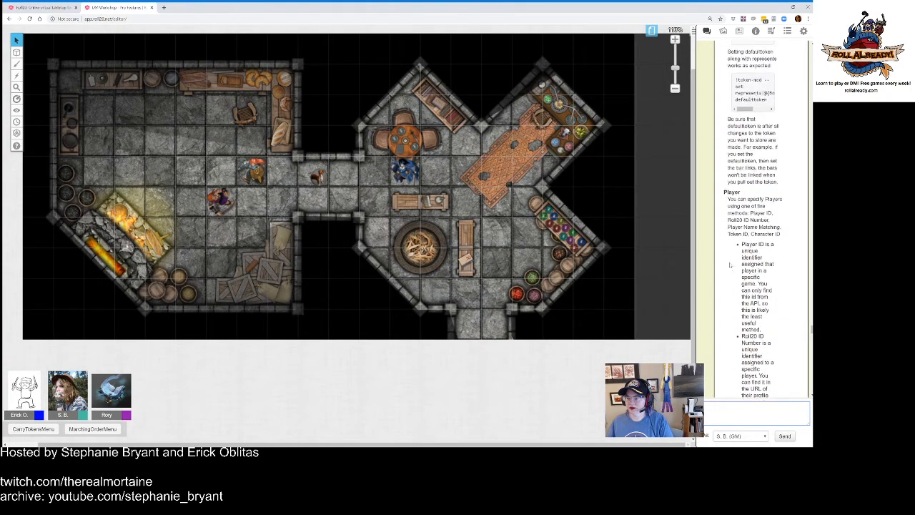
scroll(729, 265, up, 8)
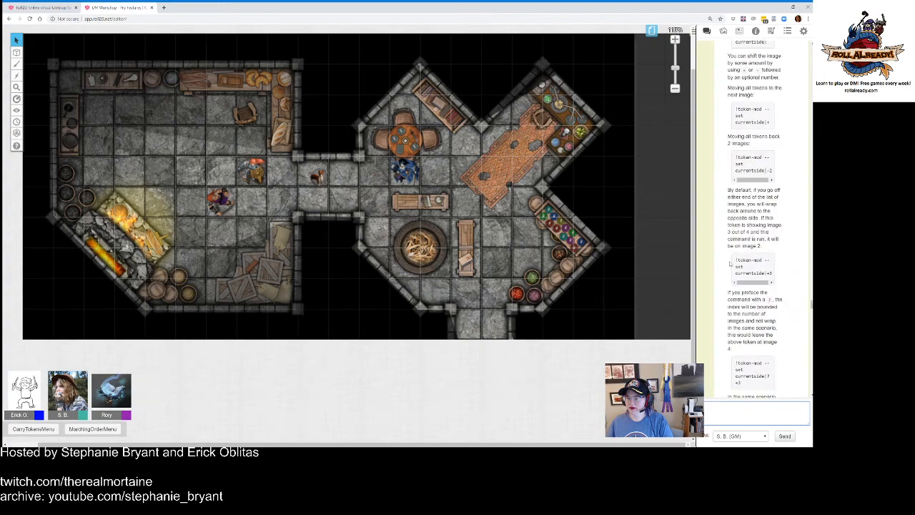
scroll(729, 263, up, 6)
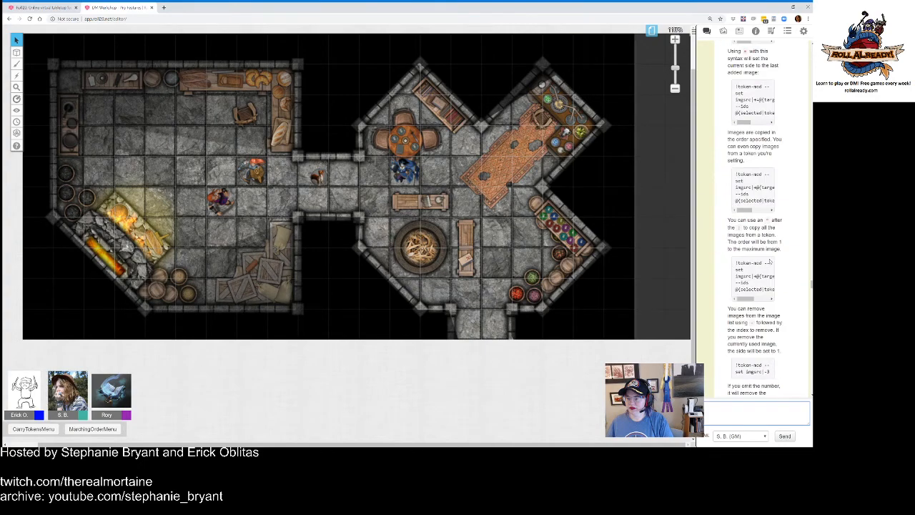
scroll(757, 264, up, 5)
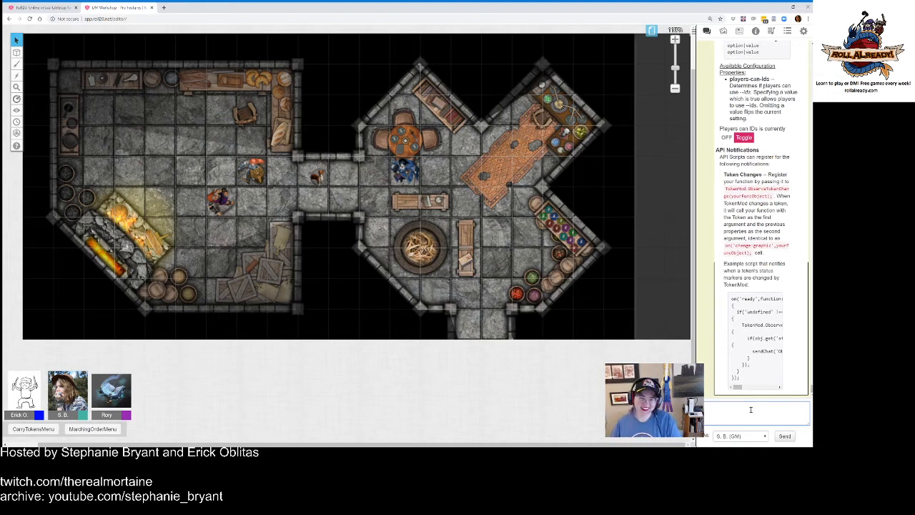
click(262, 170)
click(349, 197)
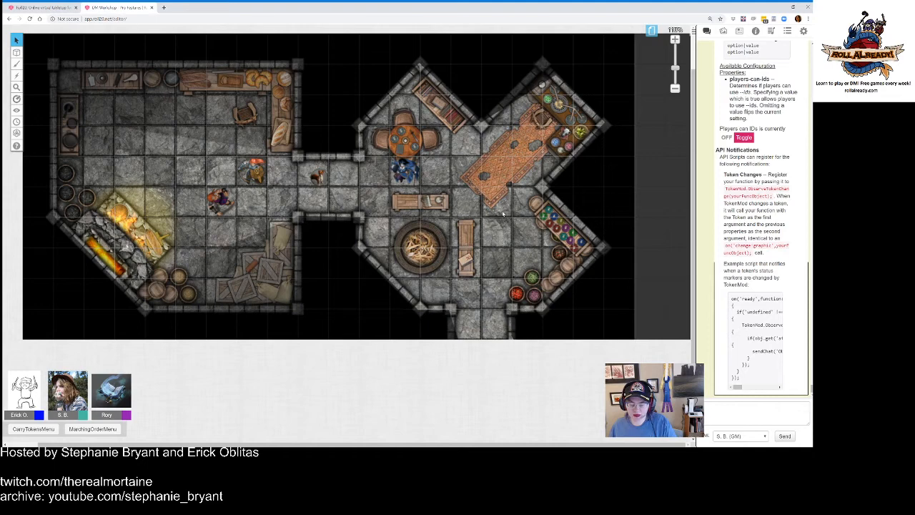
click(710, 409)
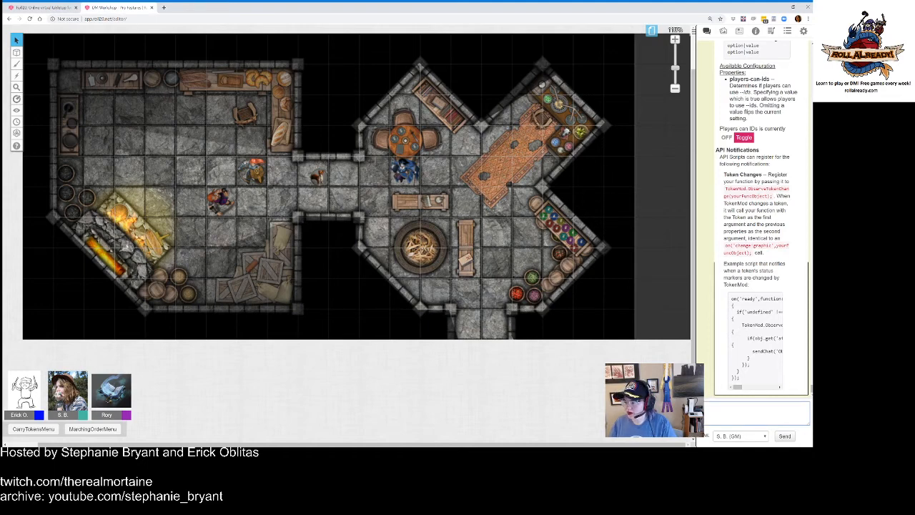
key(alt+Tab)
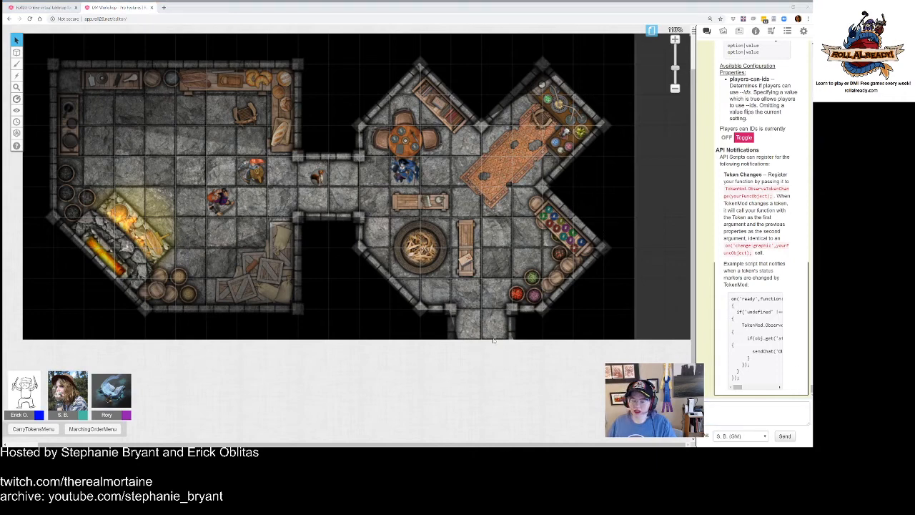
click(455, 292)
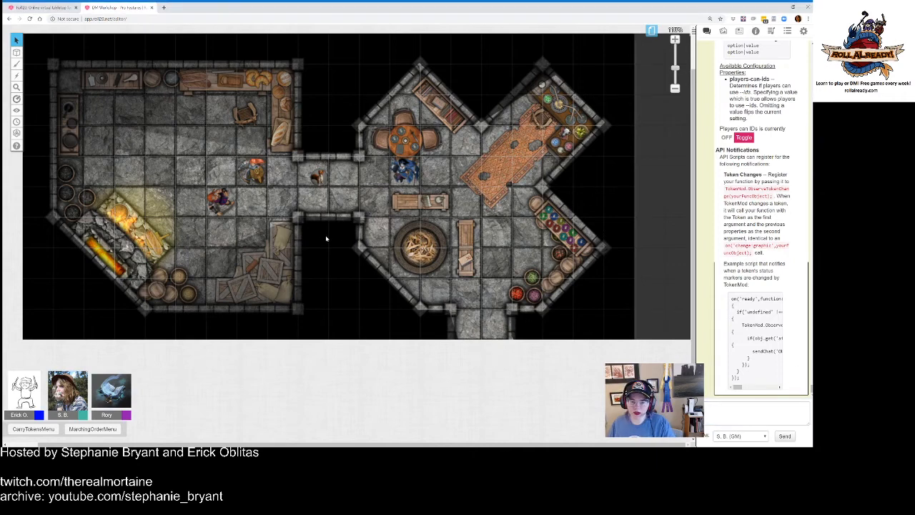
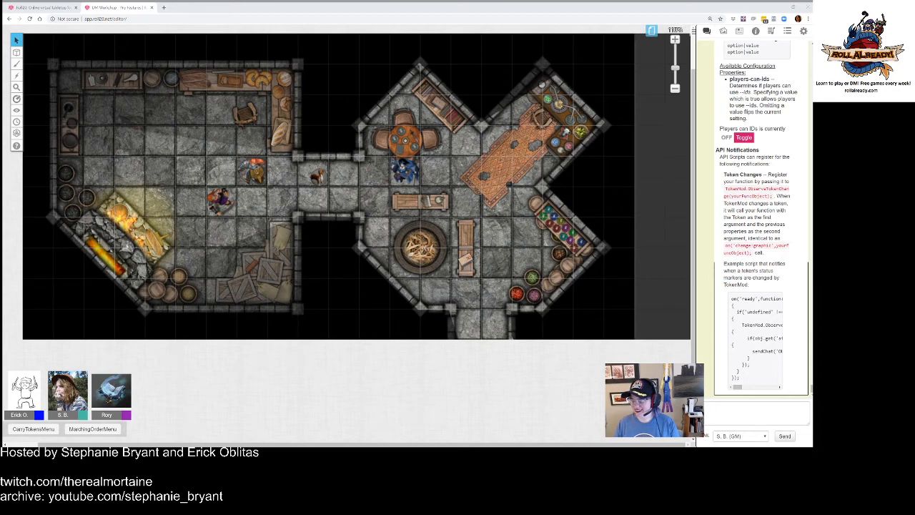
click(624, 266)
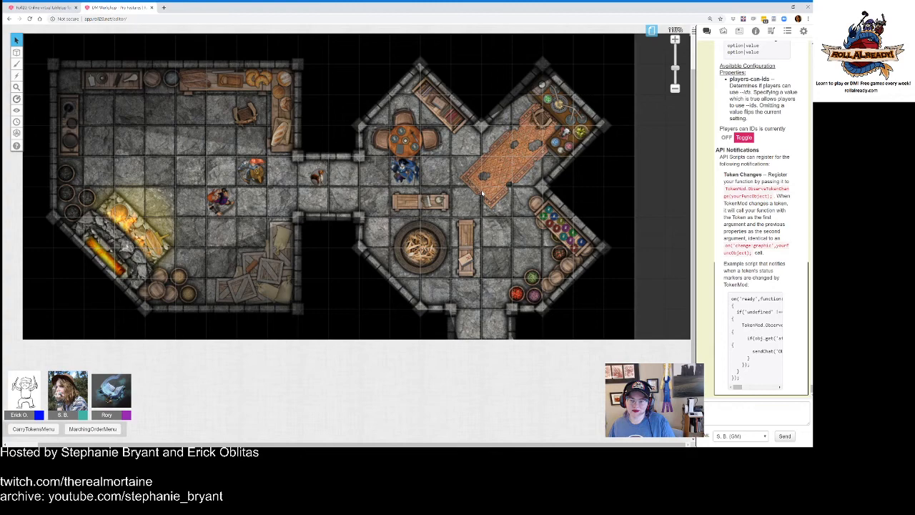
scroll(558, 196, up, 1)
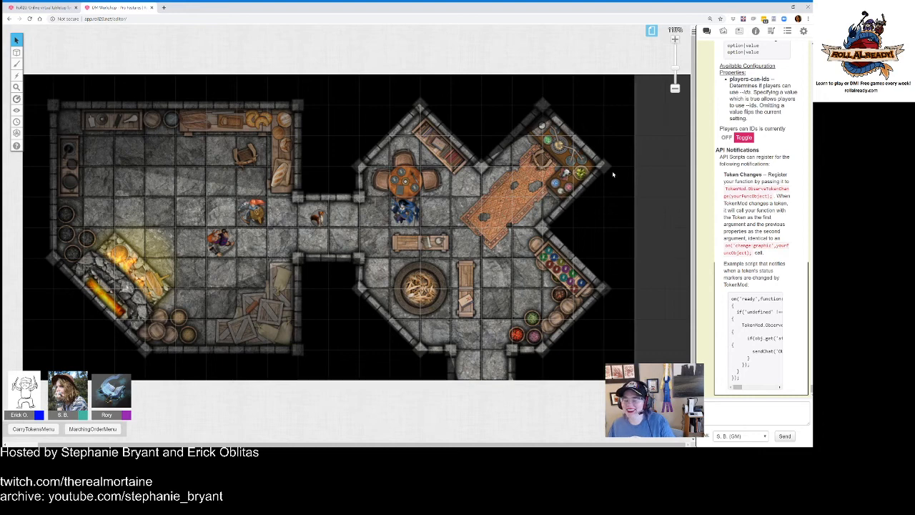
scroll(605, 202, down, 1)
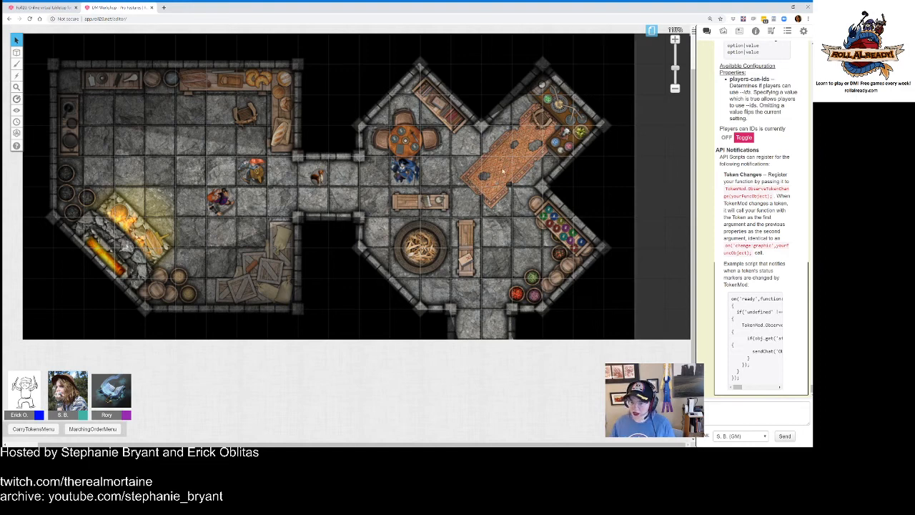
Step: Disable Advanced Fog of War in the Start page's settings, save them, and hide the page list
click(651, 30)
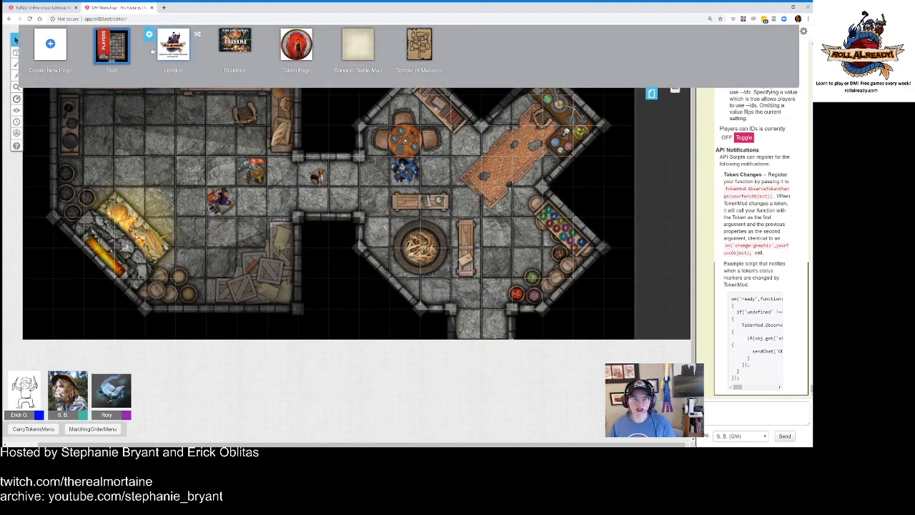
click(88, 35)
scroll(422, 210, down, 4)
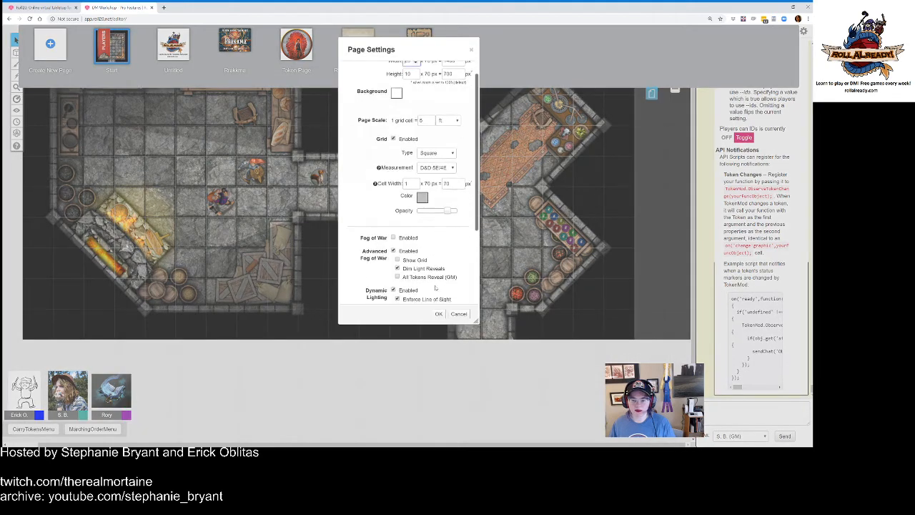
click(392, 142)
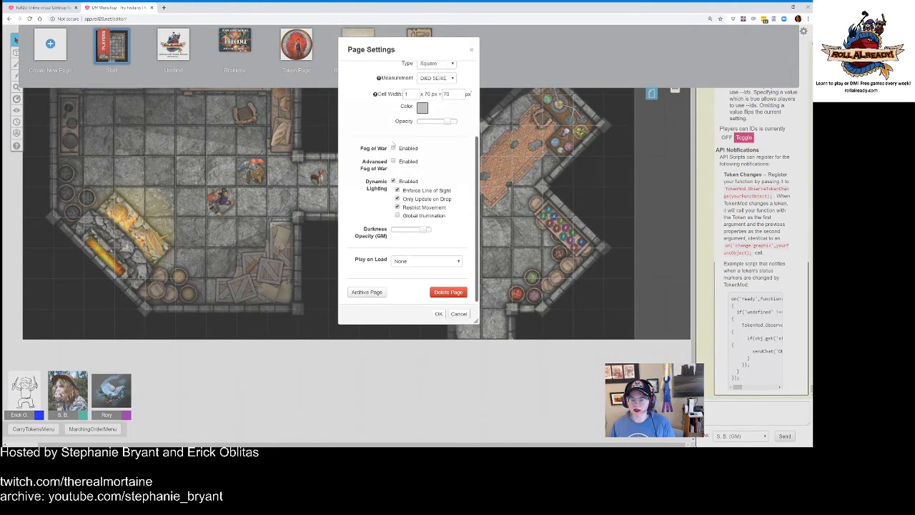
click(437, 315)
click(652, 96)
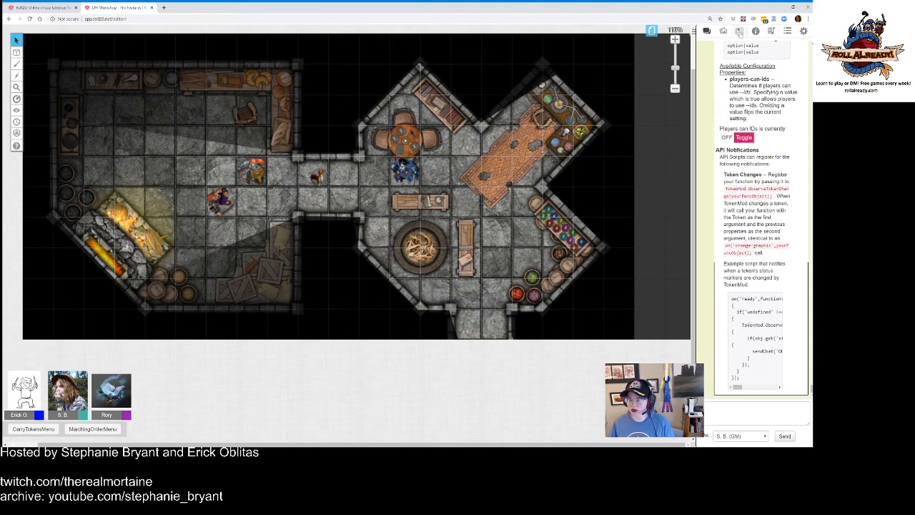
Step: View the journal, clear the "wizard" search in the D&D 5th Edition compendium, and return to the journal
click(739, 31)
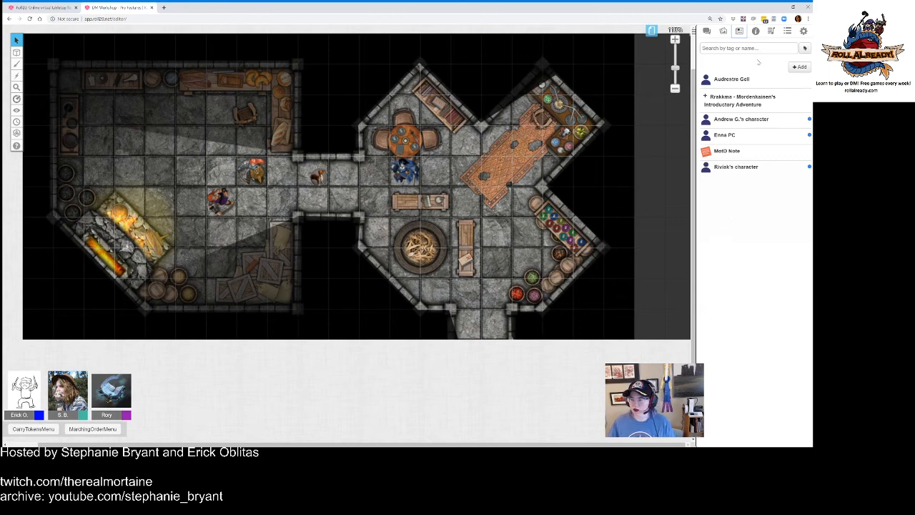
click(757, 32)
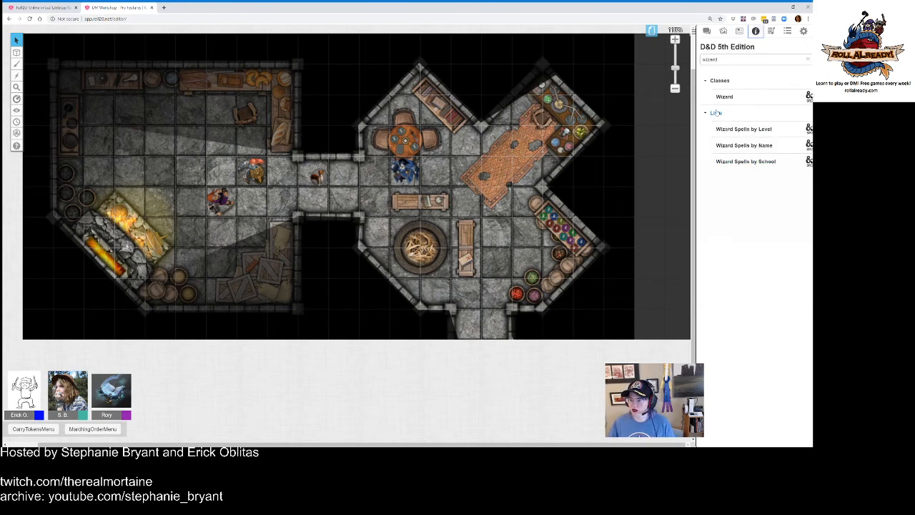
click(808, 59)
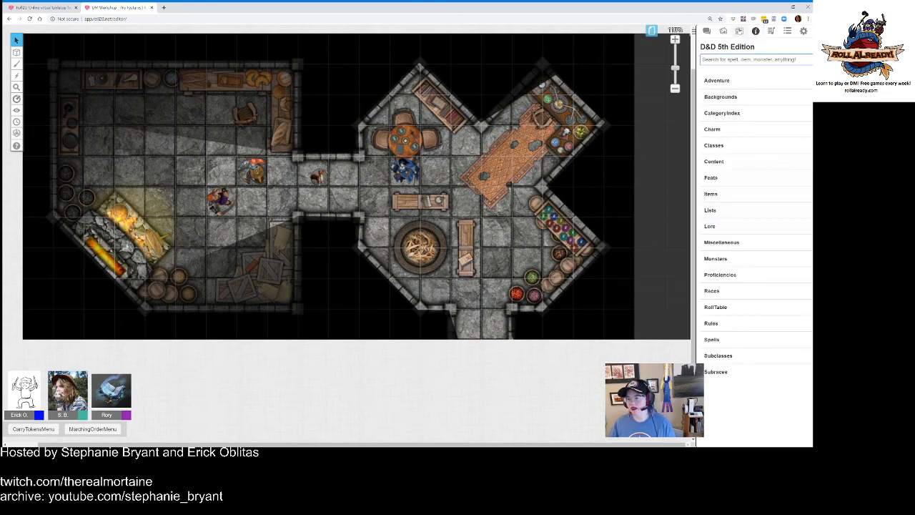
click(739, 31)
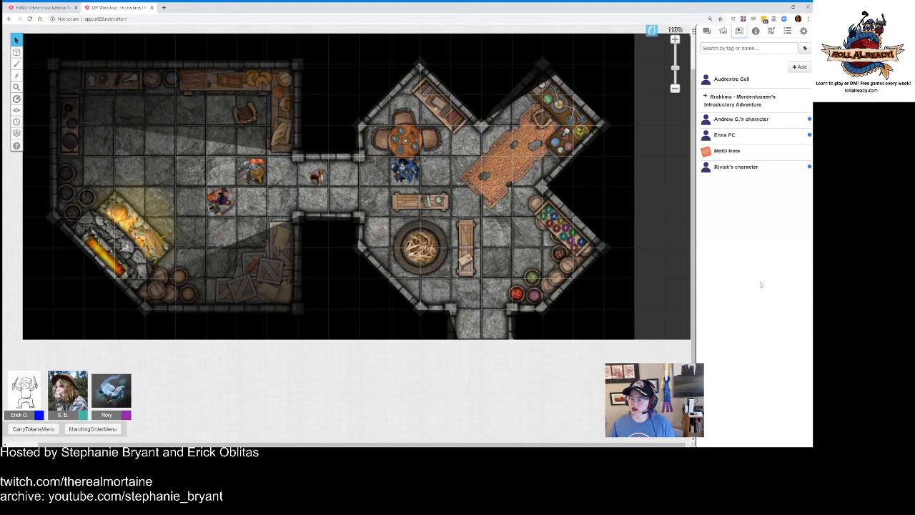
Step: View the list of the game's pages and hide it again
drag(692, 269, 689, 252)
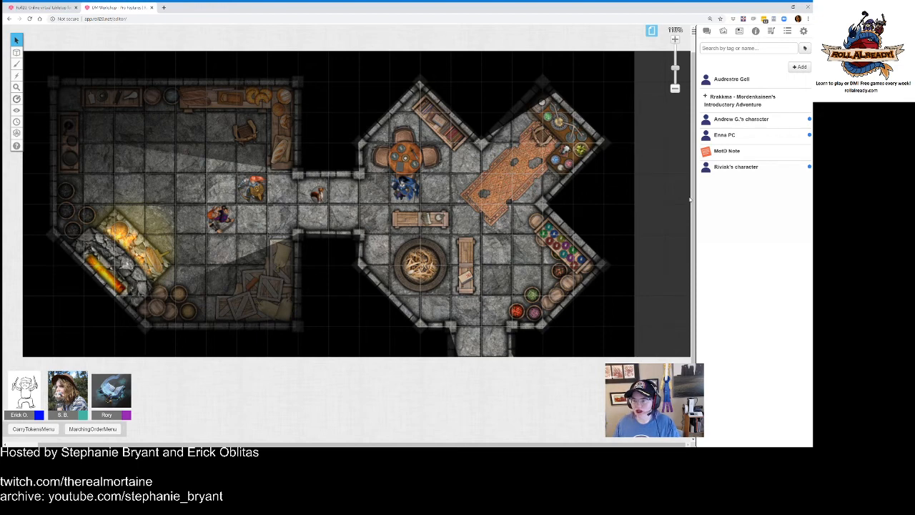
click(651, 31)
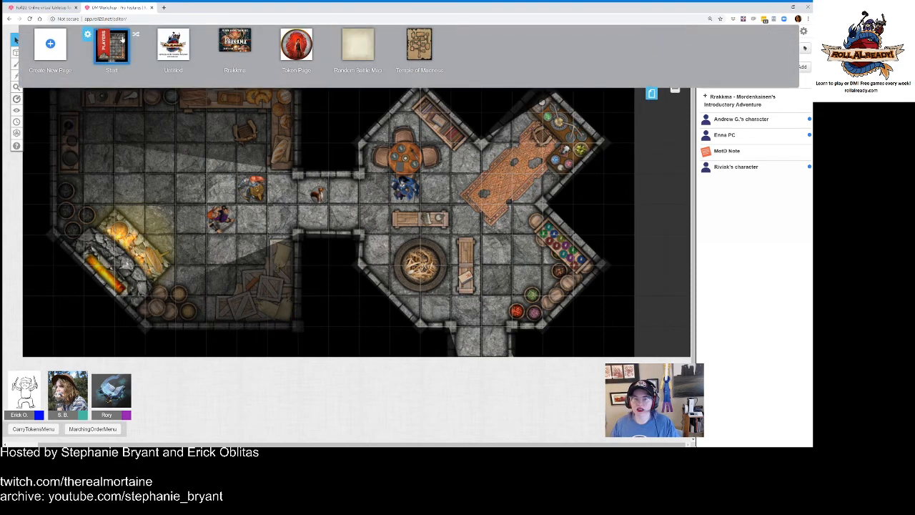
click(651, 94)
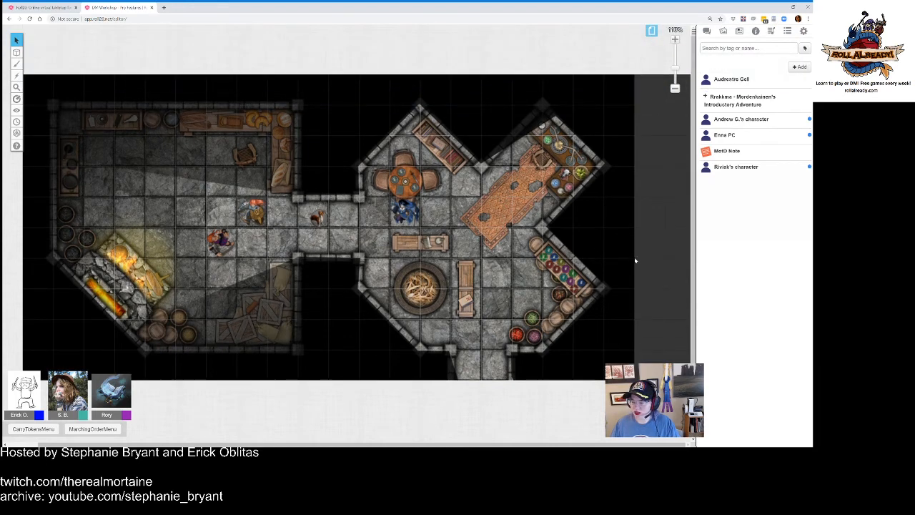
Step: Move the blue-robed token about three squares east onto the orange rug and deselect it
scroll(635, 262, down, 2)
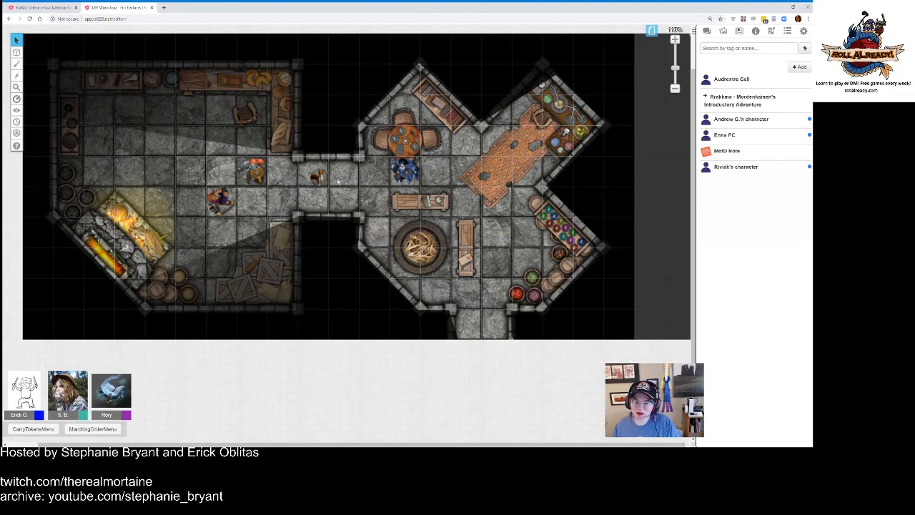
drag(408, 172, 496, 171)
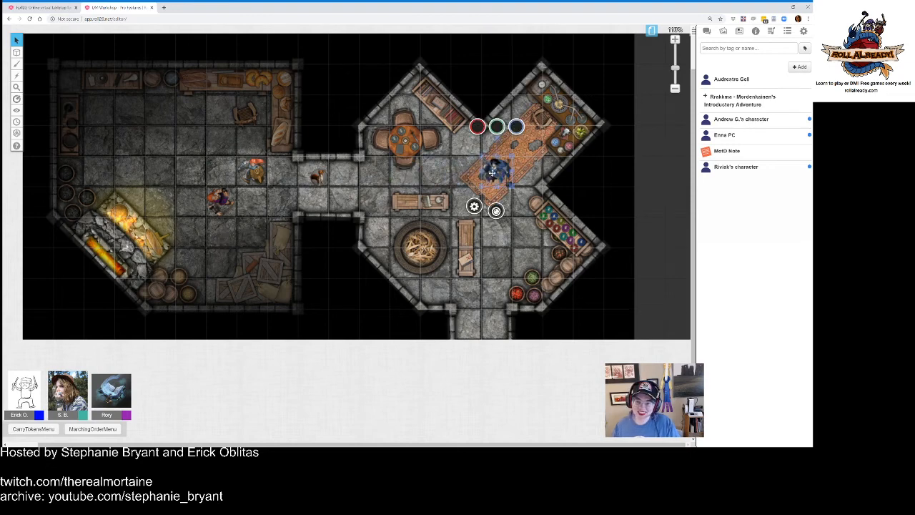
click(499, 224)
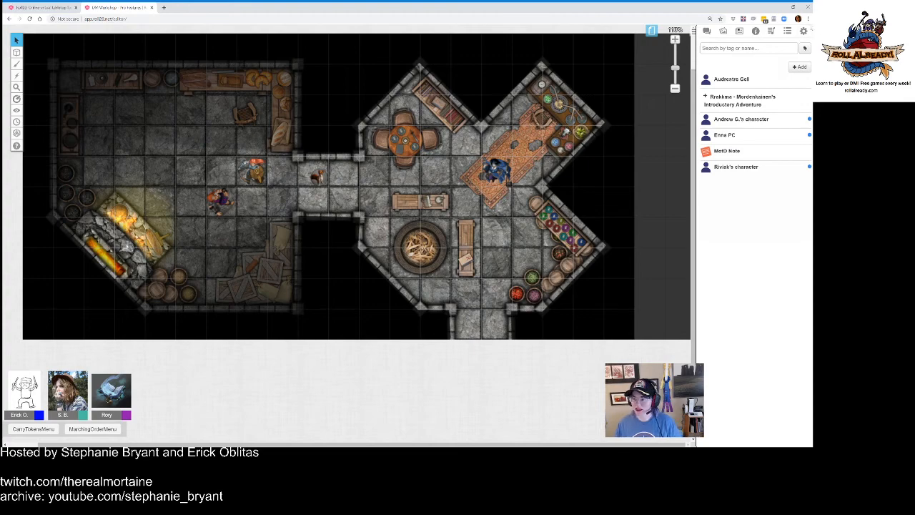
Step: Open the Transmogrifier from the game's experimental features and choose Rise of the Runelords as the game to copy from
click(803, 32)
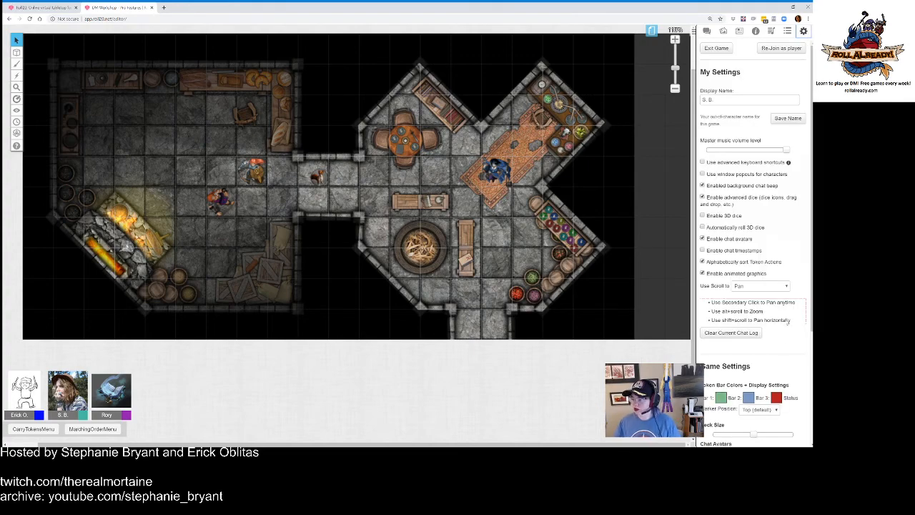
scroll(782, 348, down, 3)
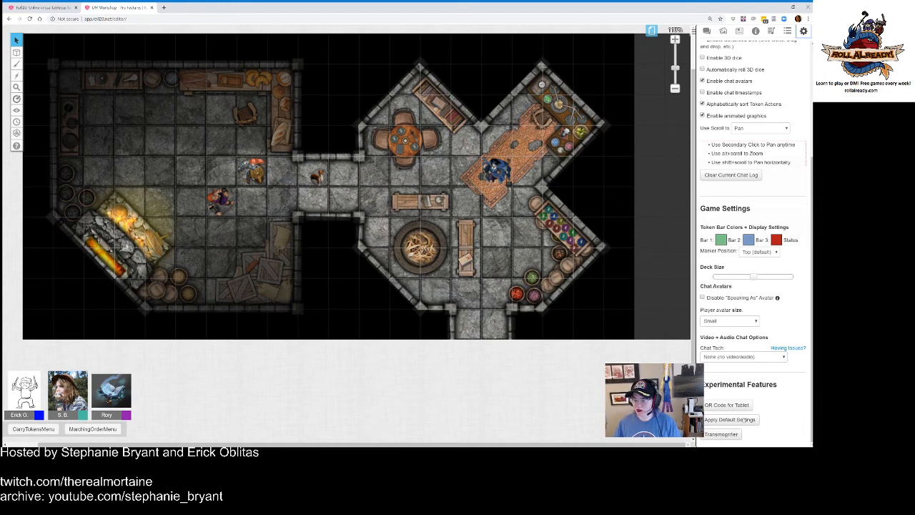
click(720, 434)
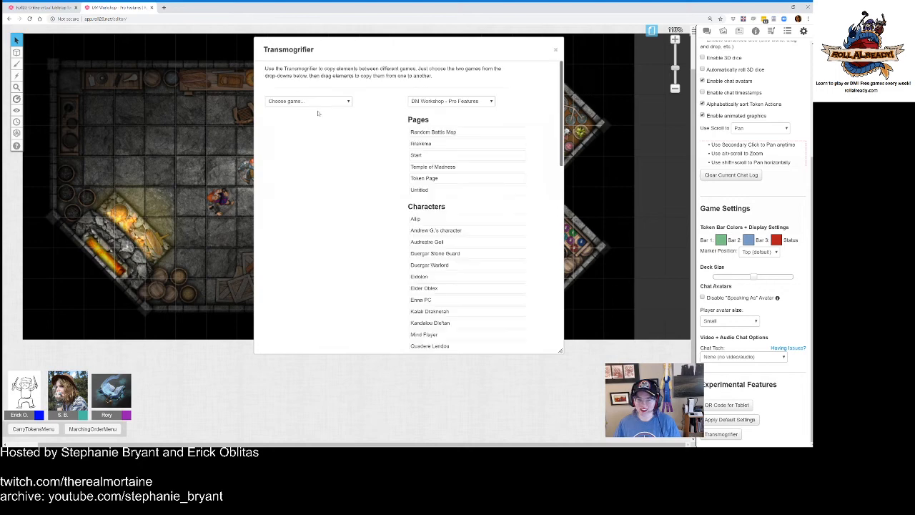
click(455, 102)
click(306, 102)
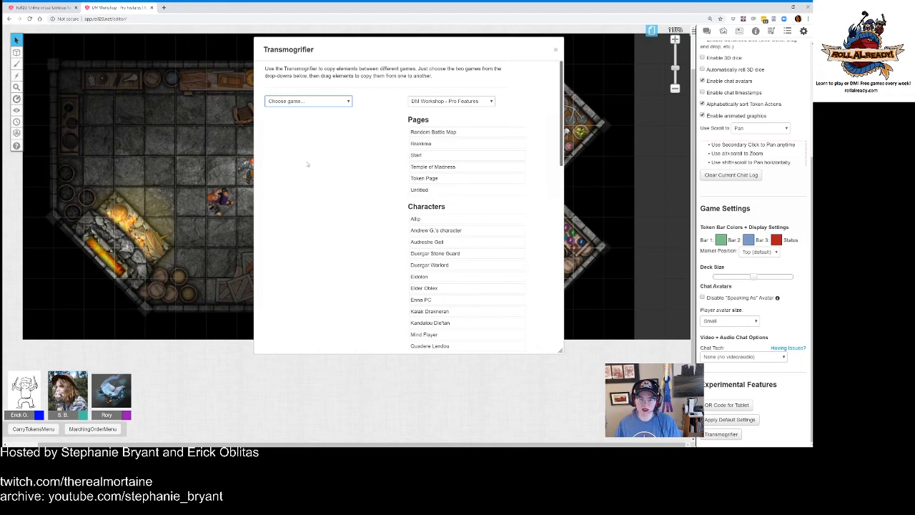
click(310, 118)
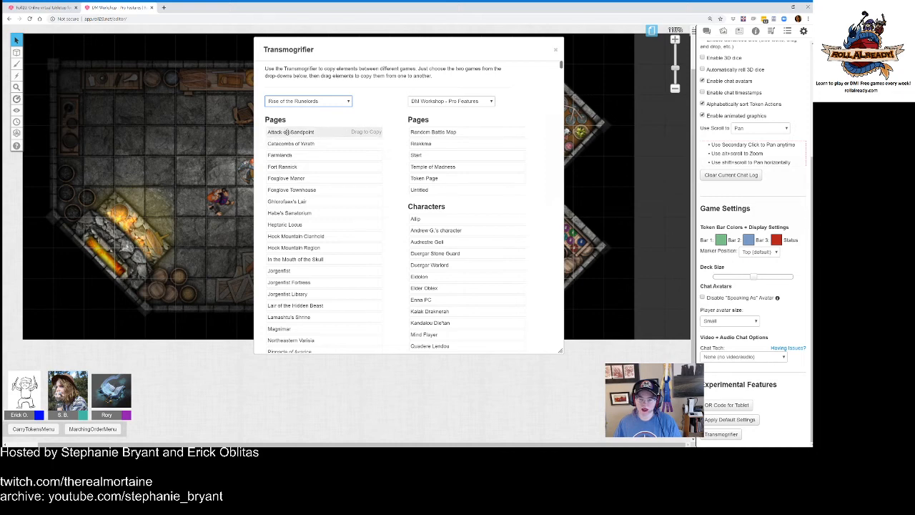
Step: Copy the Attack on Sandpoint page and the Arkhyst character from Rise of the Runelords into DM Workshop - Pro Features, and close the Transmogrifier
drag(286, 132, 447, 132)
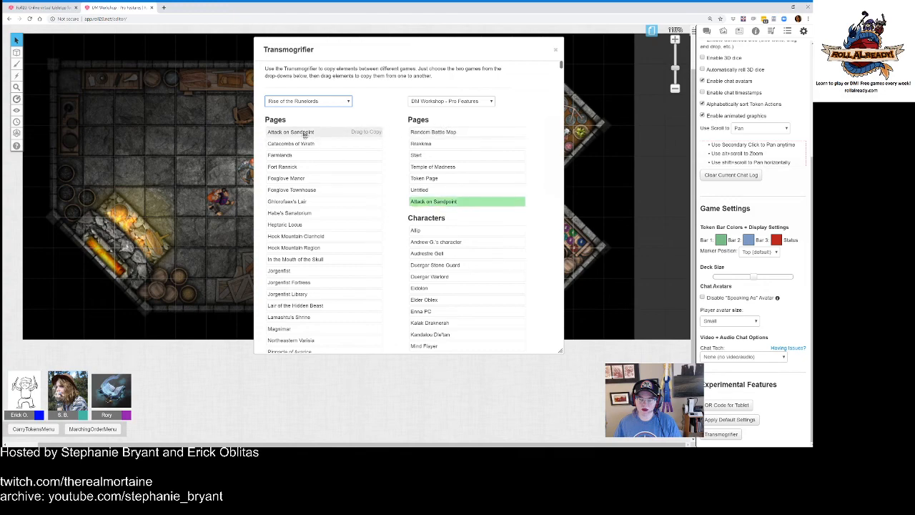
scroll(353, 193, down, 3)
scroll(353, 194, down, 8)
drag(330, 146, 459, 162)
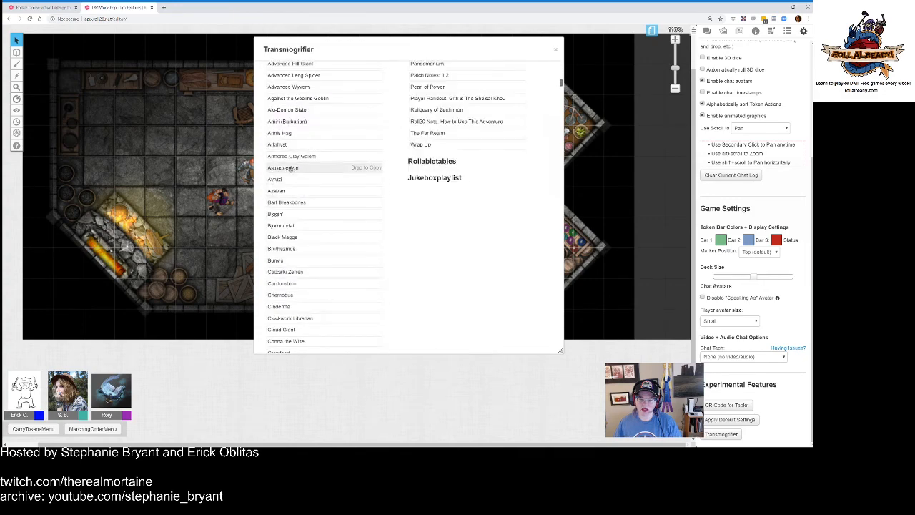
scroll(558, 111, up, 3)
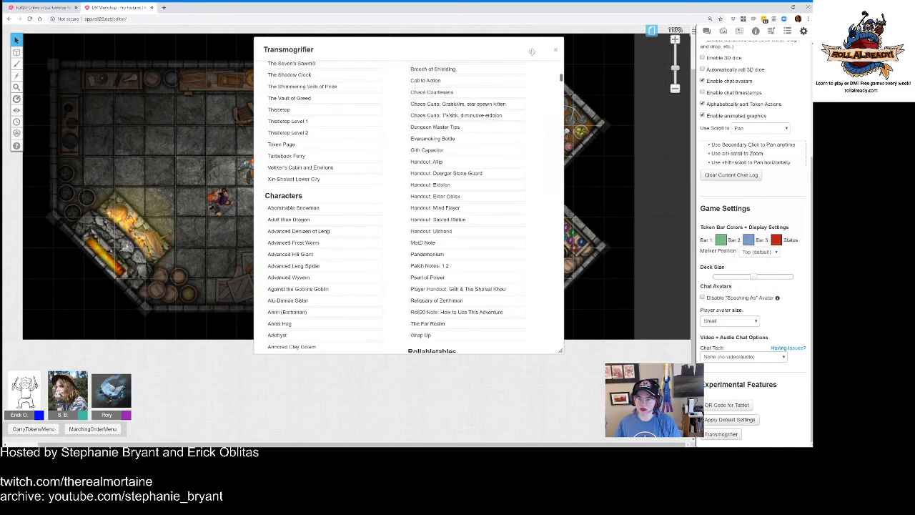
click(556, 50)
Step: Switch to the copied Attack on Sandpoint page and look over the whole town map
click(652, 31)
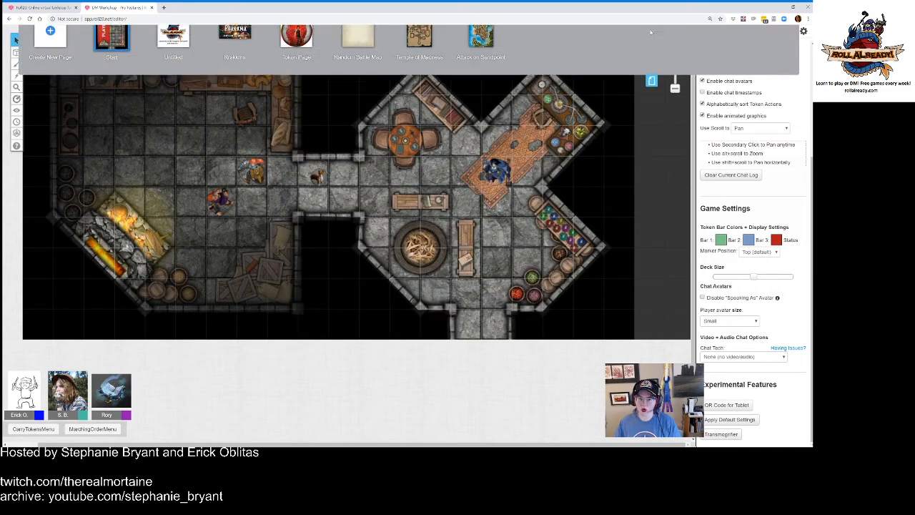
click(480, 44)
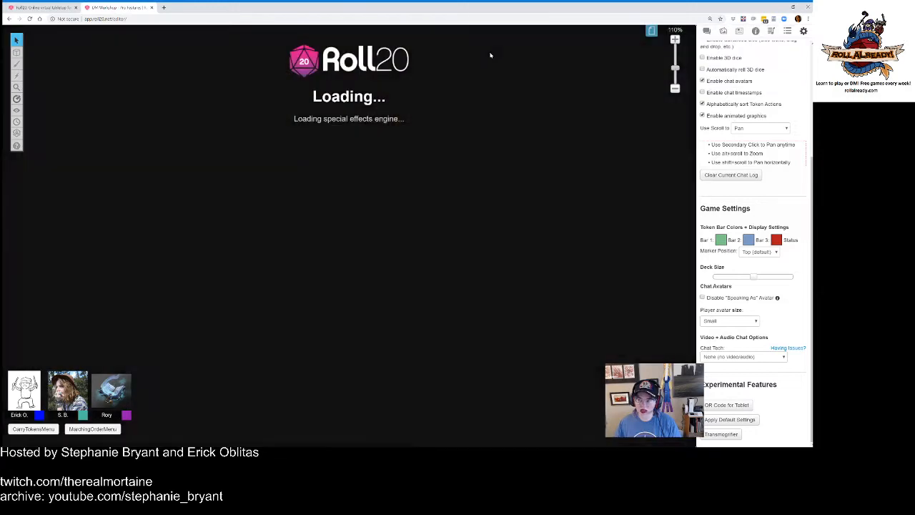
scroll(514, 206, down, 5)
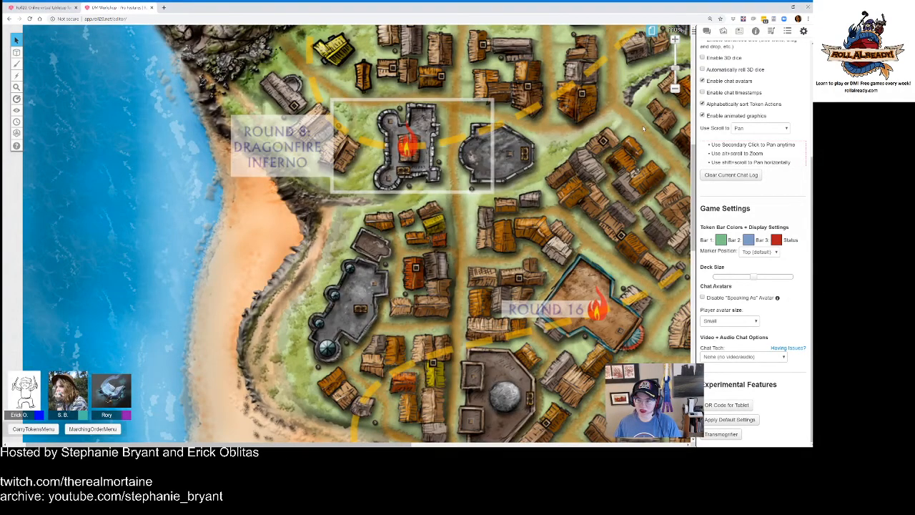
scroll(644, 127, right, 2)
scroll(630, 125, down, 1)
scroll(630, 125, down, 2)
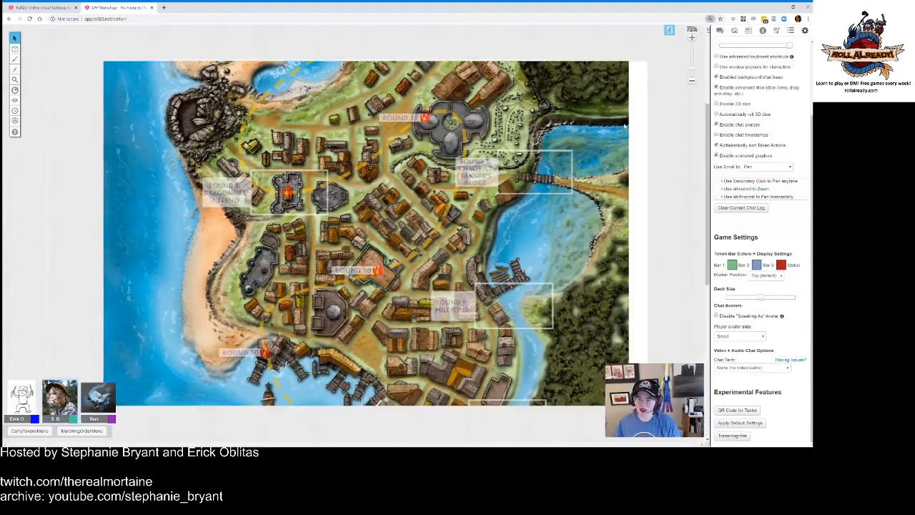
scroll(488, 176, down, 2)
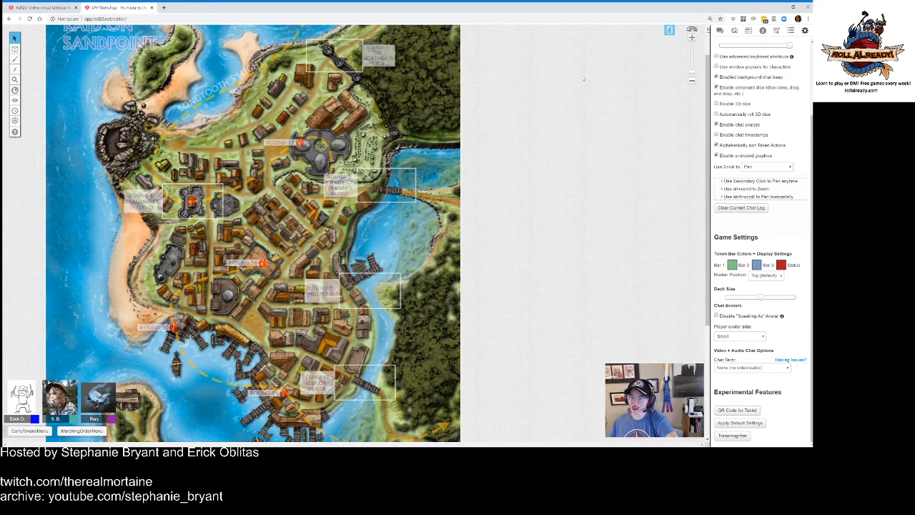
Step: Reopen the Transmogrifier, copy the +1 Adamantine Warhammer handout from Rise of the Runelords into DM Workshop - Pro Features, and close it
click(733, 435)
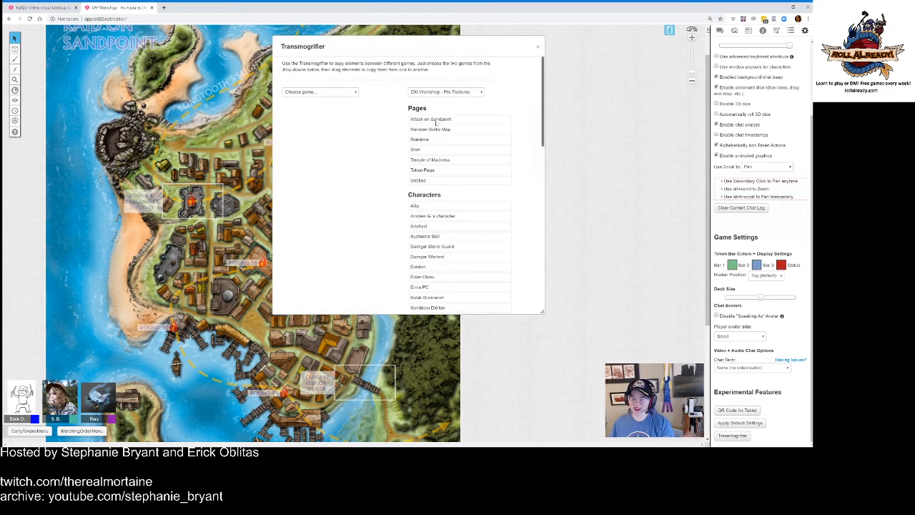
click(314, 92)
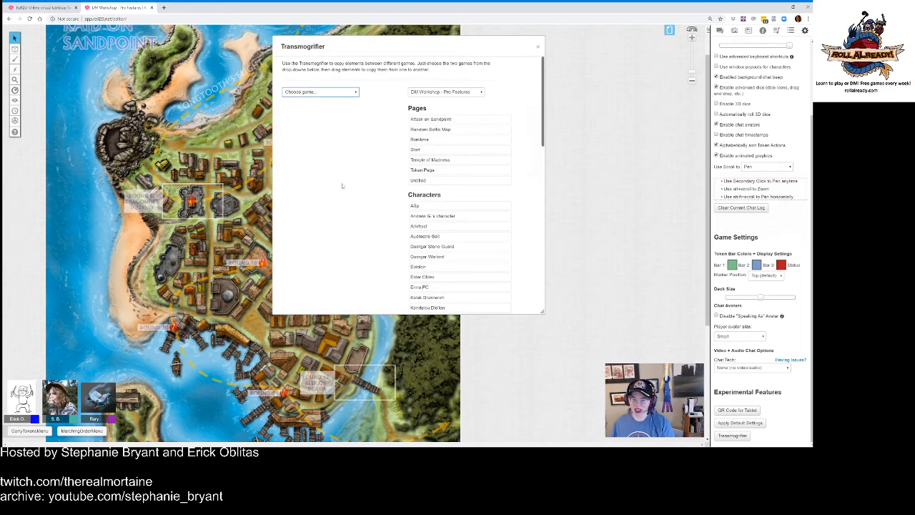
click(321, 145)
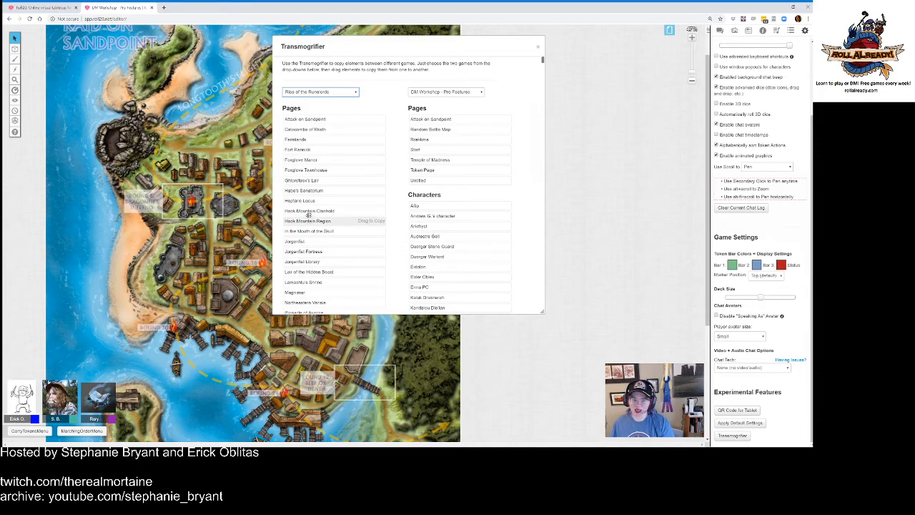
scroll(361, 205, down, 3)
scroll(361, 205, down, 10)
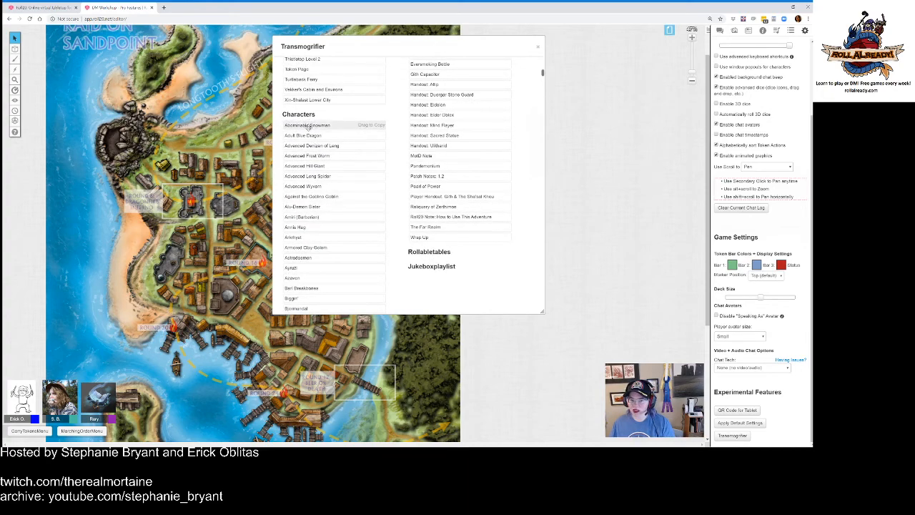
scroll(311, 214, down, 10)
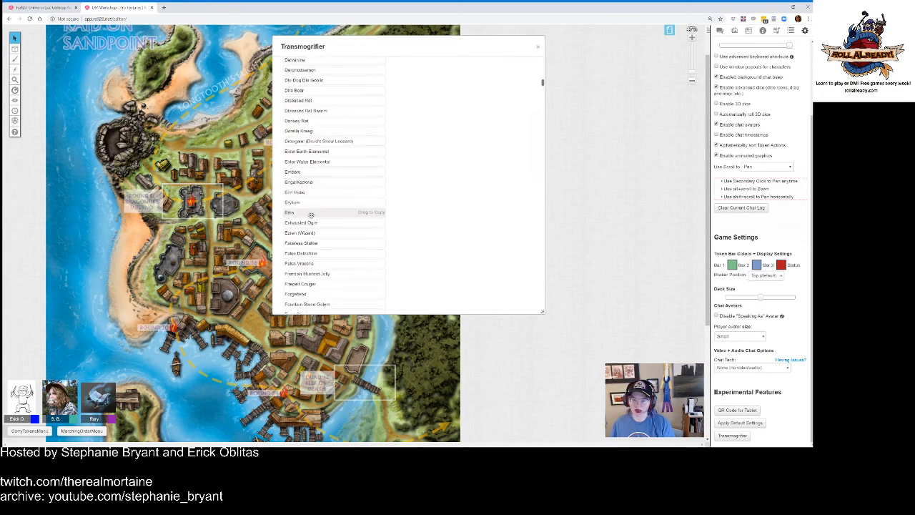
scroll(314, 213, down, 15)
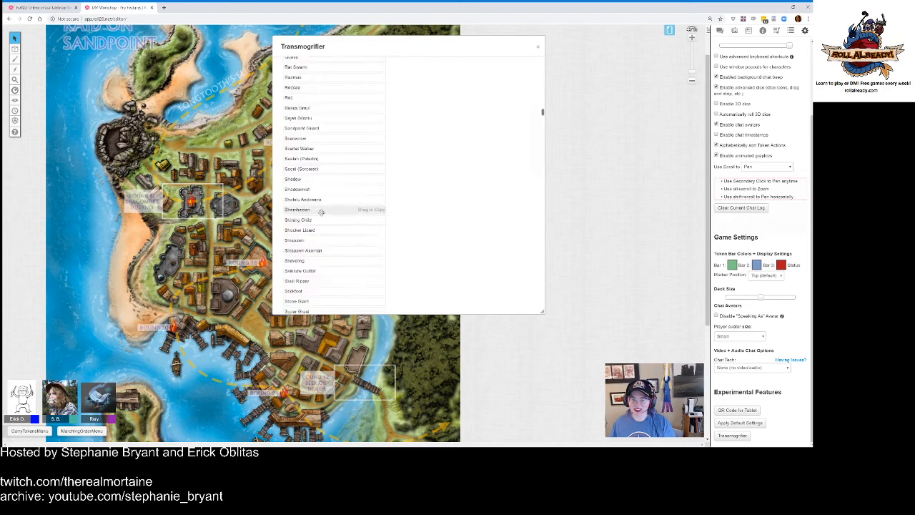
scroll(544, 125, down, 6)
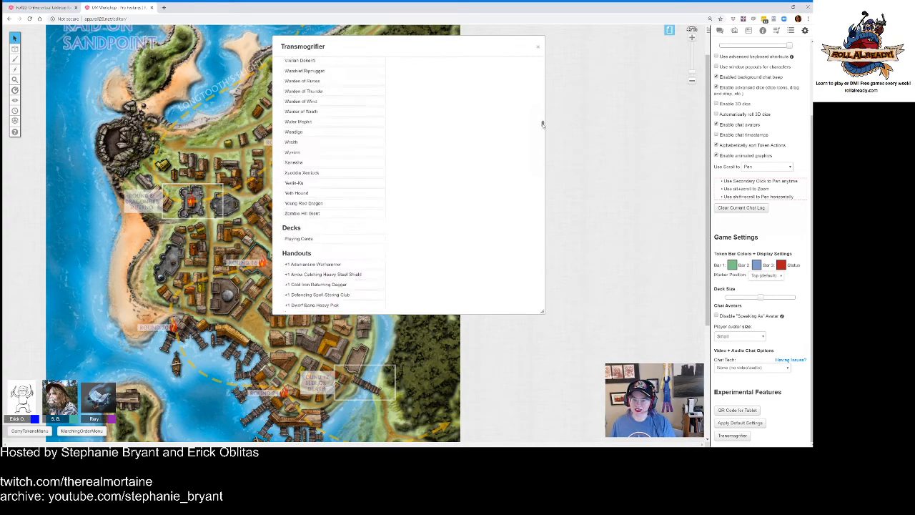
drag(542, 131, 542, 128)
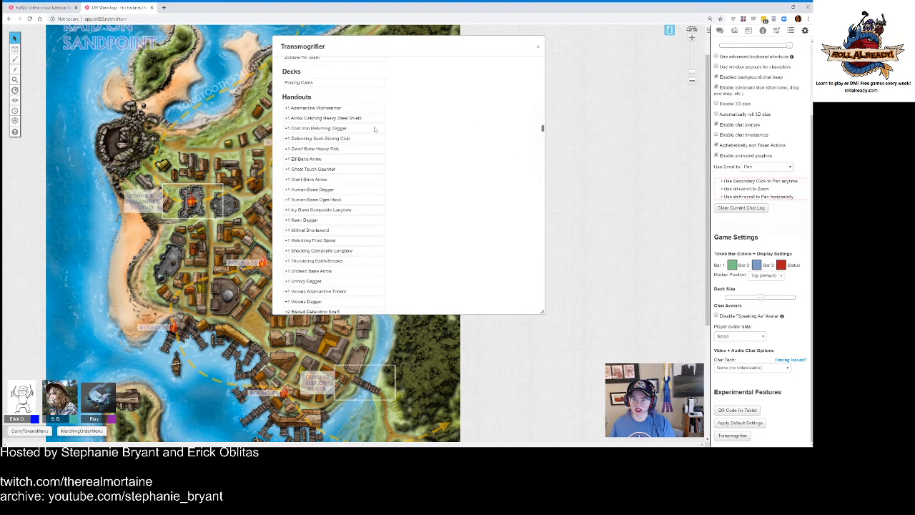
drag(371, 107, 457, 132)
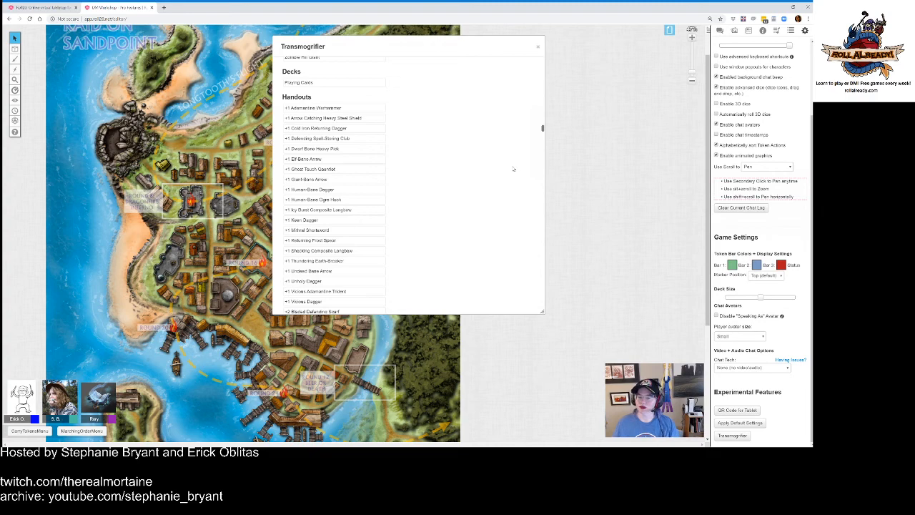
scroll(511, 176, down, 5)
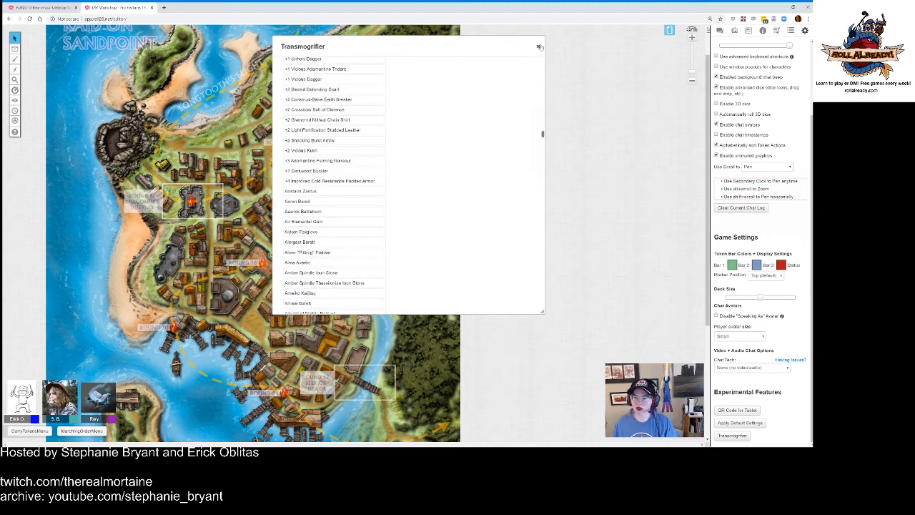
click(538, 46)
Step: Open the +1 Adamantine Warhammer handout from the journal, read it down to the GM notes, and close it
click(748, 30)
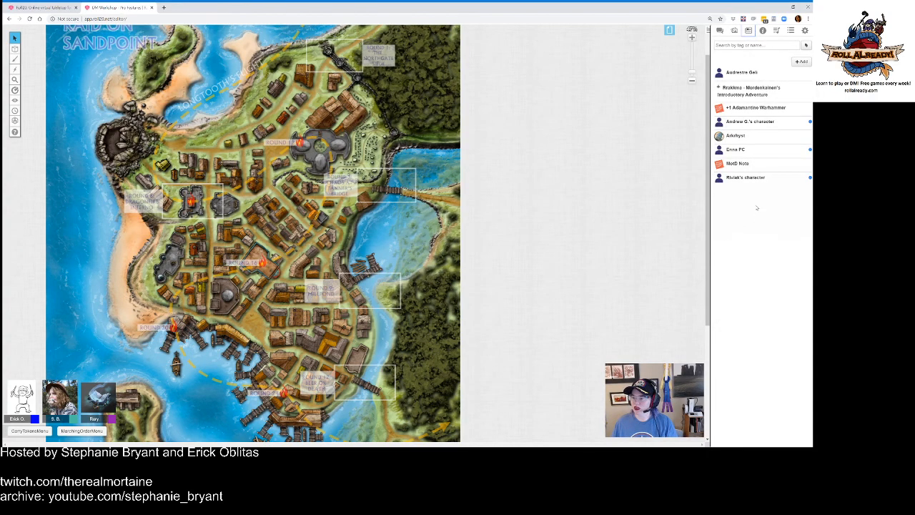
click(736, 108)
scroll(444, 126, down, 2)
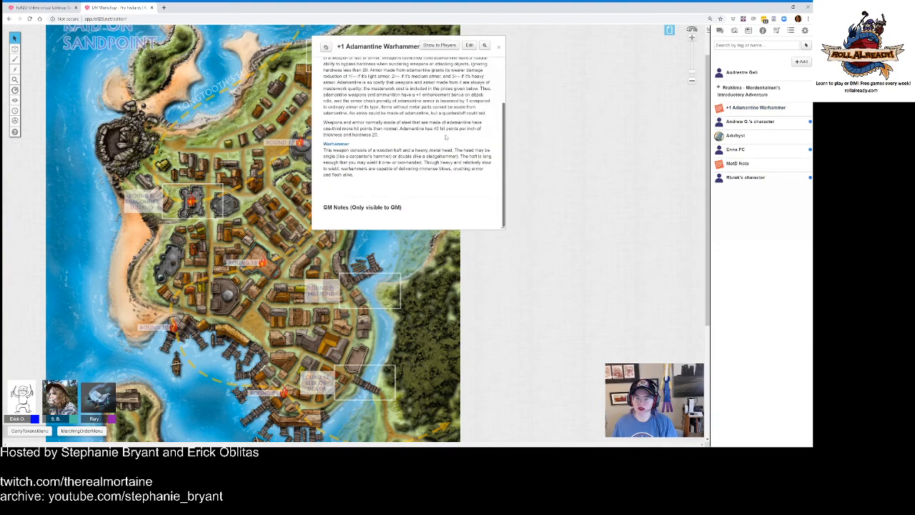
click(498, 47)
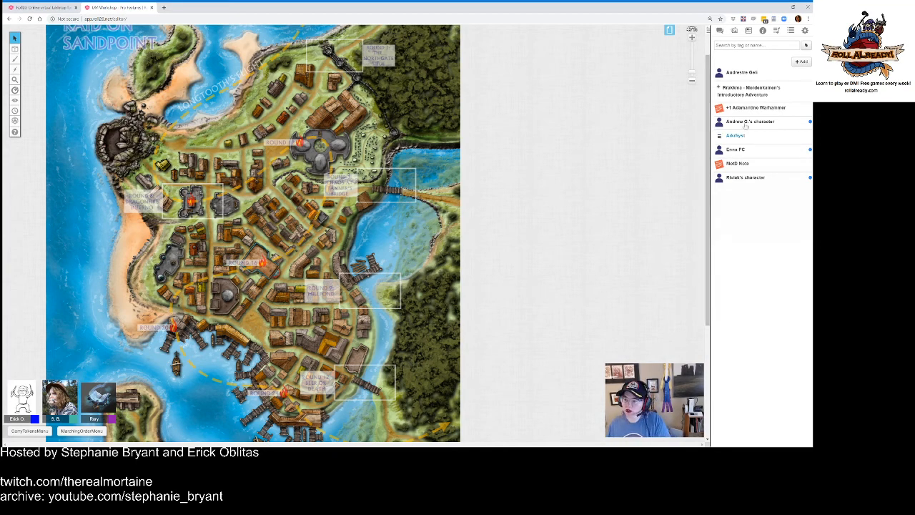
click(805, 31)
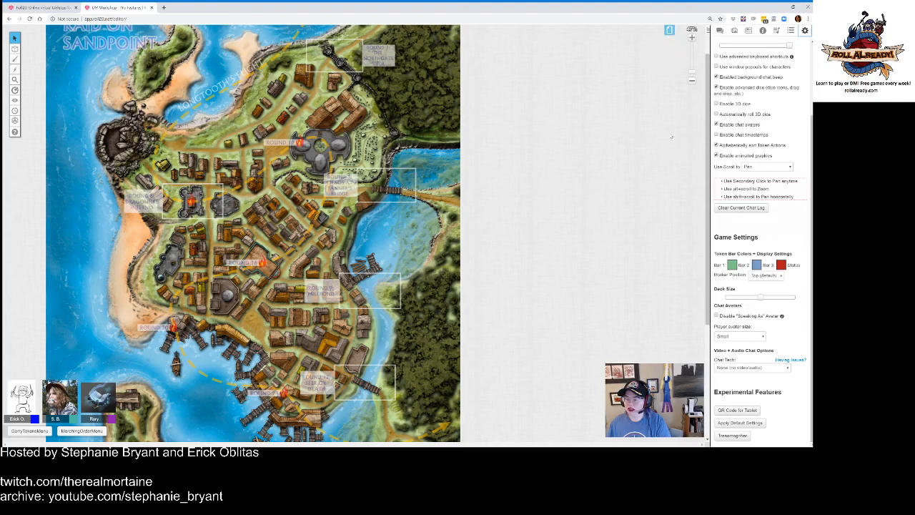
scroll(671, 137, up, 2)
scroll(670, 137, down, 3)
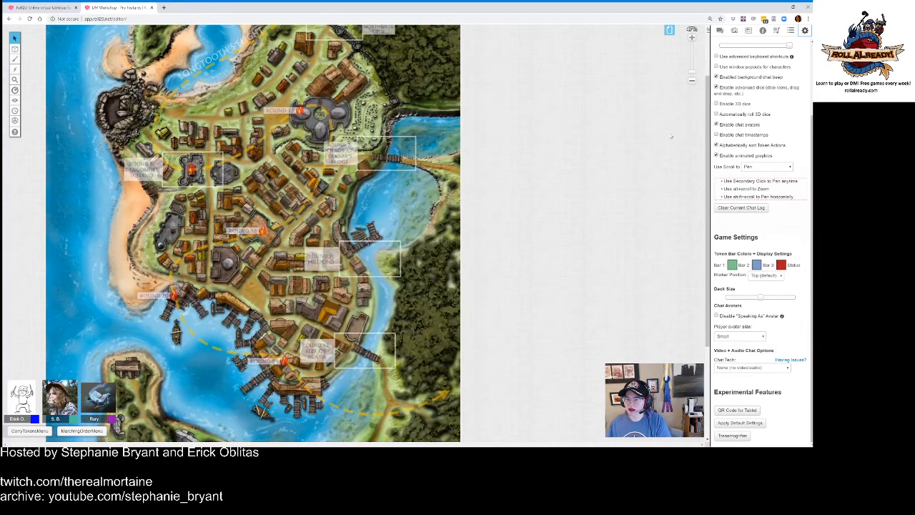
scroll(671, 137, up, 2)
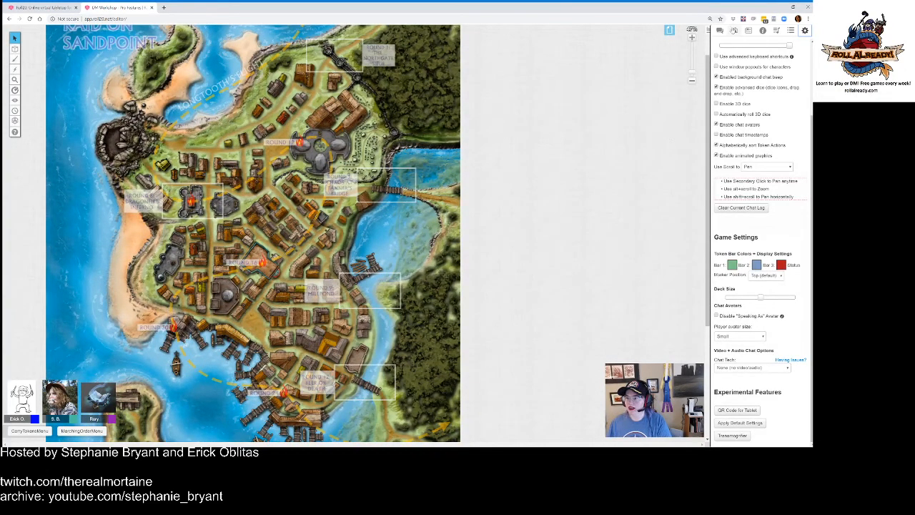
click(720, 30)
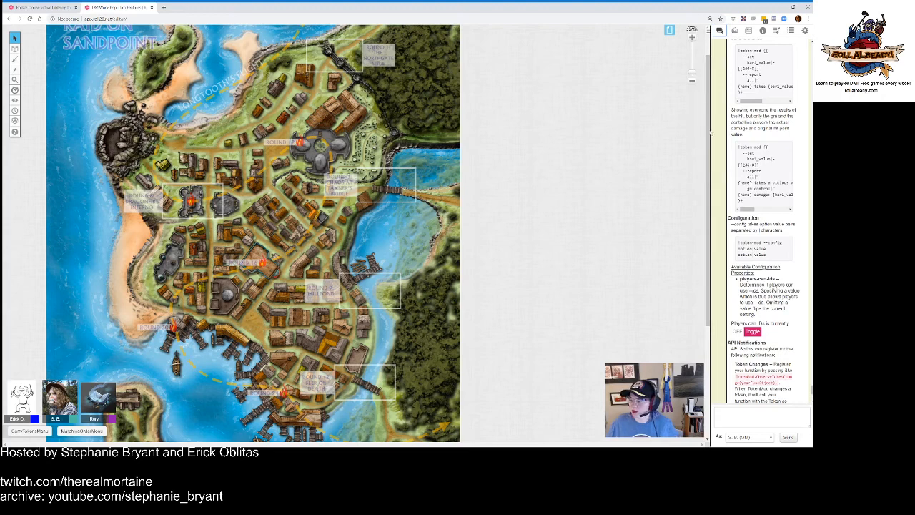
Step: Browse the art library's premium assets, viewing the purchased Waterdeep: Dragon Heist tokens and the A Pack of Foes subscription set
click(735, 30)
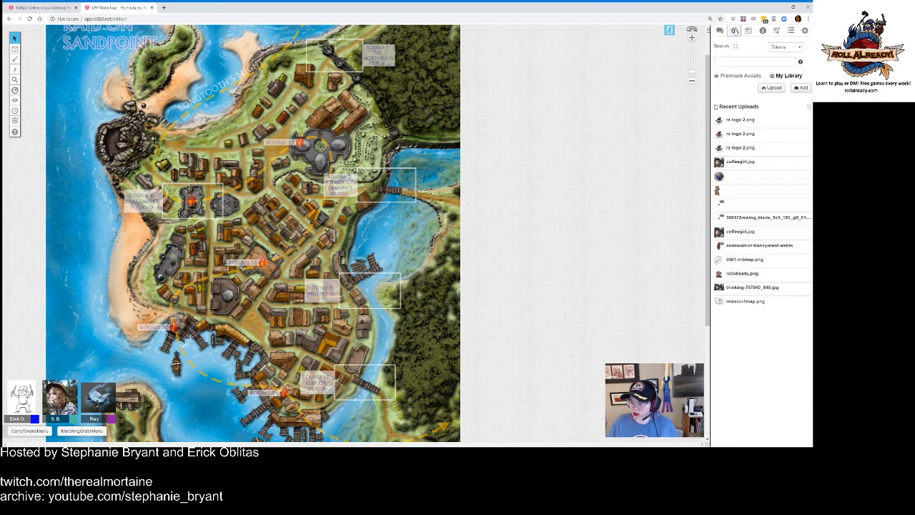
click(734, 75)
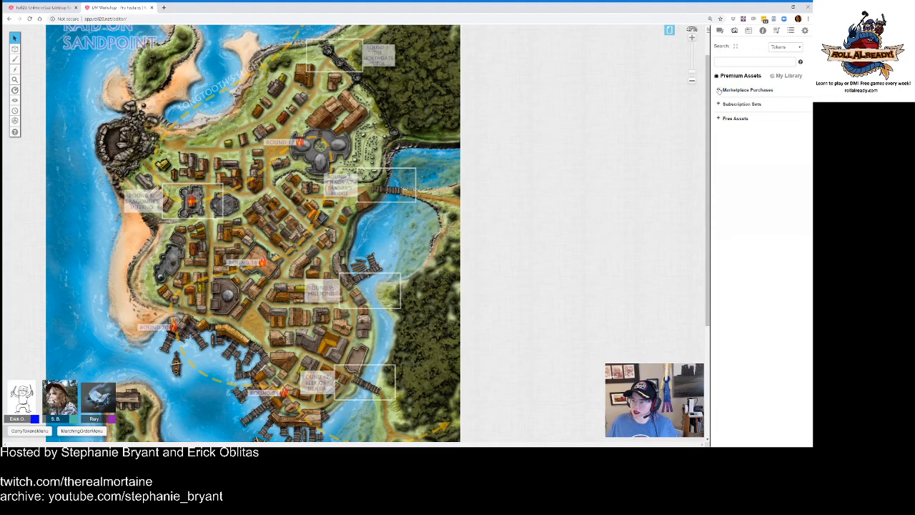
click(717, 91)
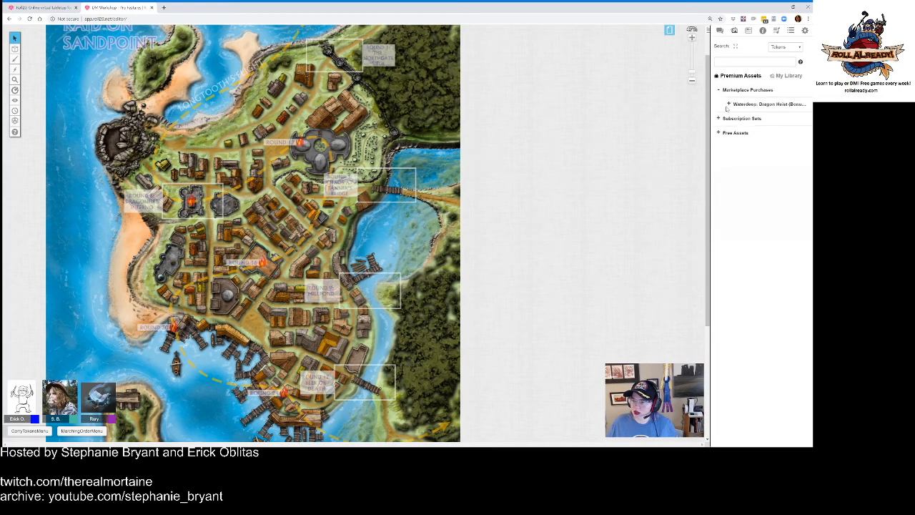
click(729, 104)
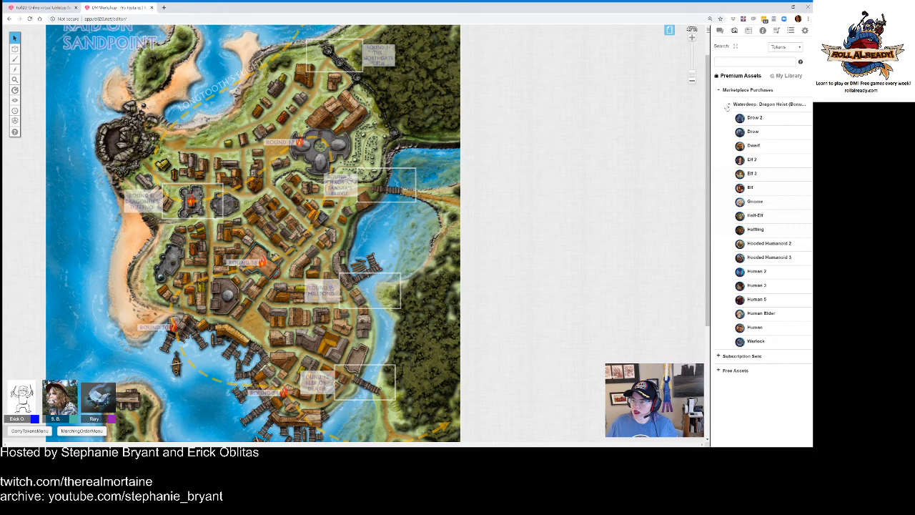
click(718, 91)
click(719, 104)
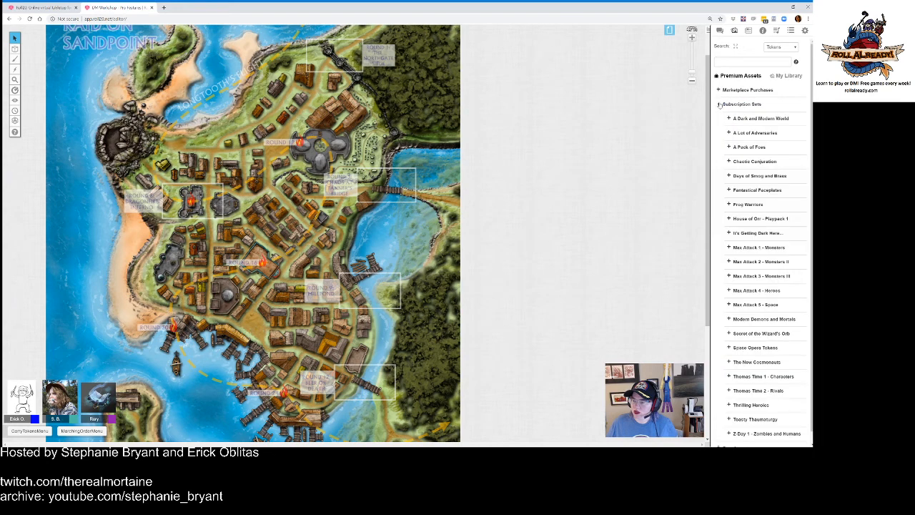
click(730, 147)
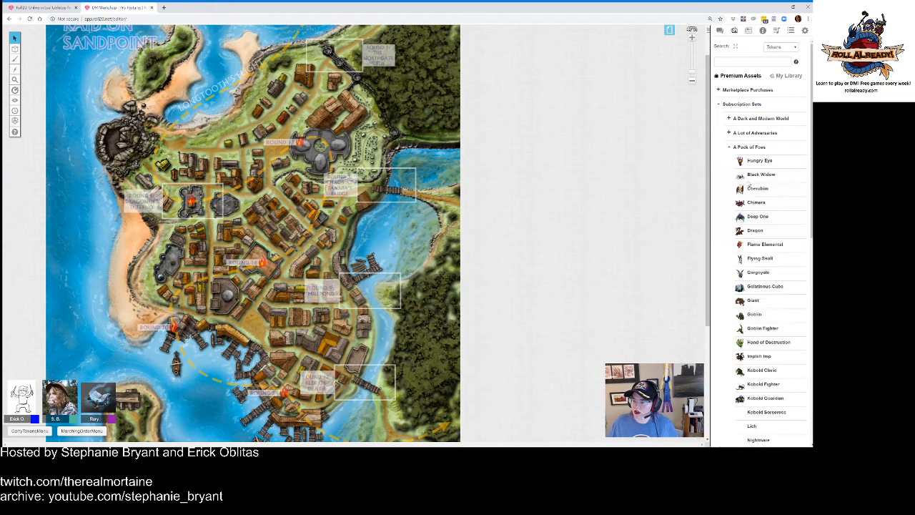
mouse_move(747, 174)
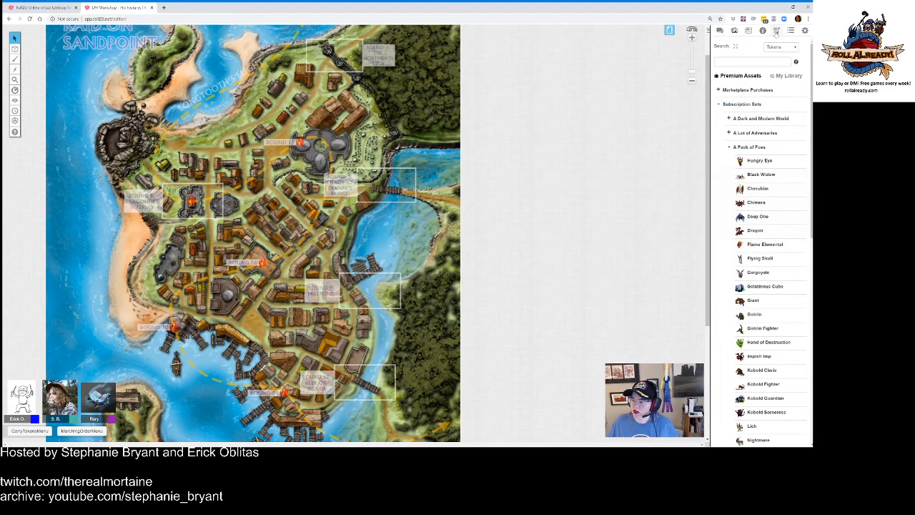
Step: Open the Jukebox's audio manager and view the BattleBards tracks
click(776, 31)
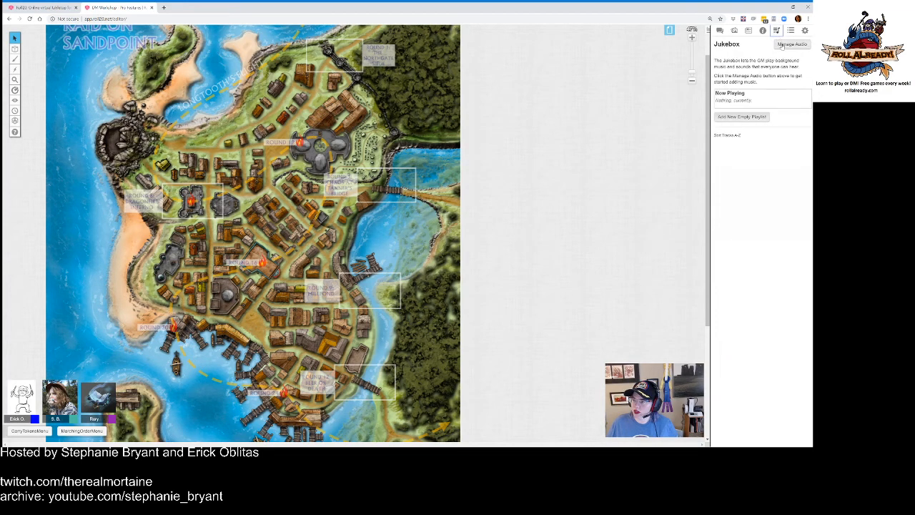
click(781, 44)
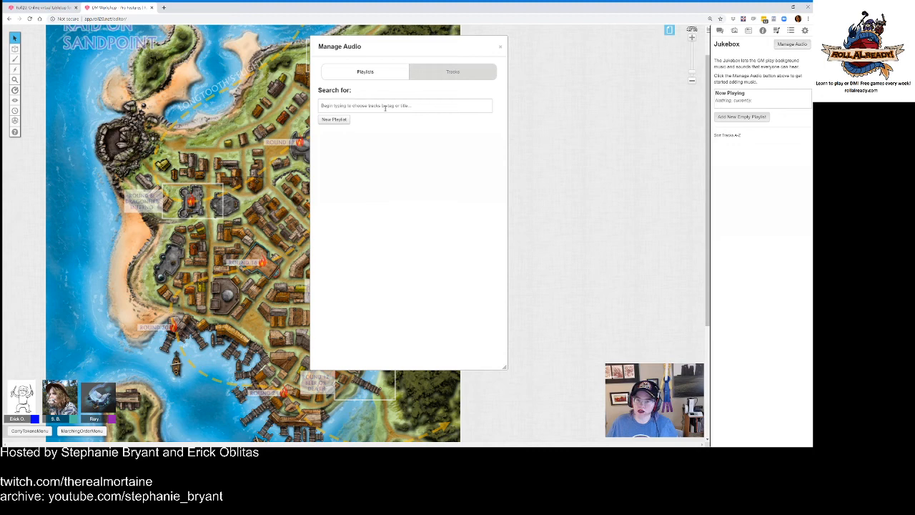
click(458, 74)
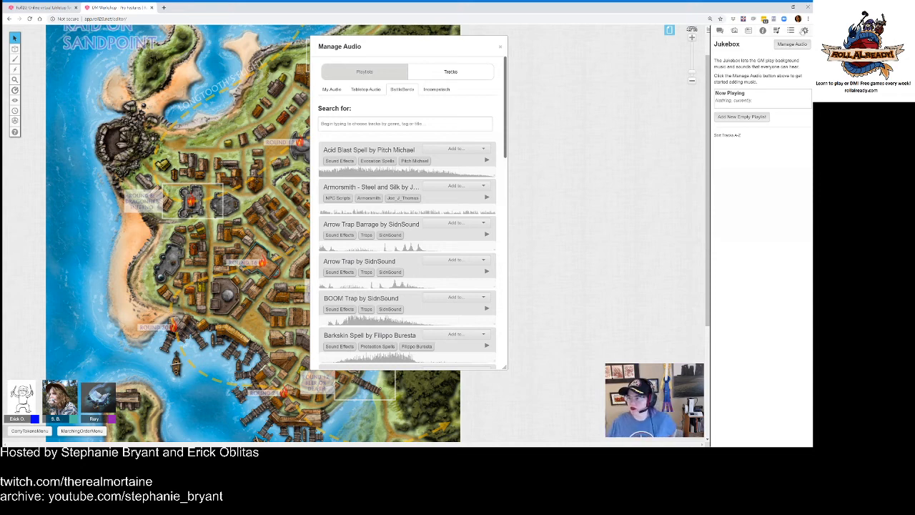
Step: Open the Transmogrifier from the game's experimental features and choose Master Test as the other game beside DM Workshop - Pro Features
click(804, 31)
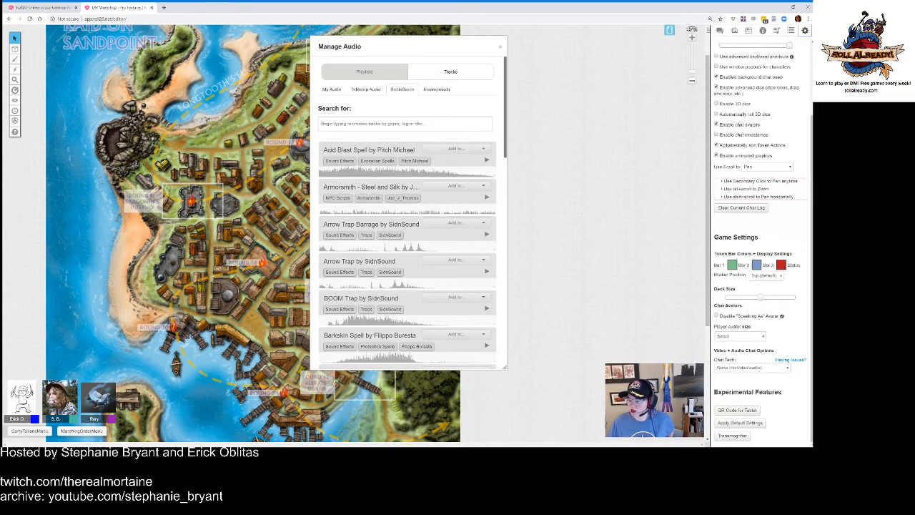
scroll(769, 265, up, 3)
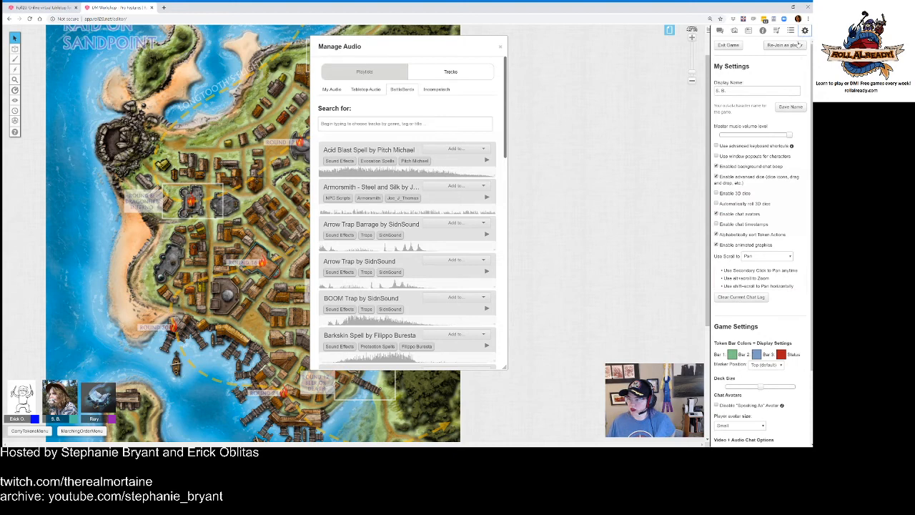
scroll(723, 396, down, 3)
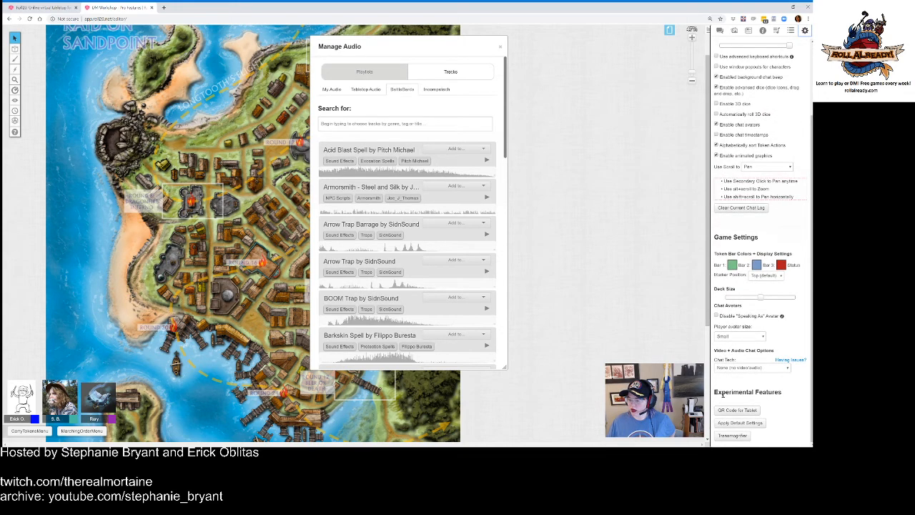
click(732, 435)
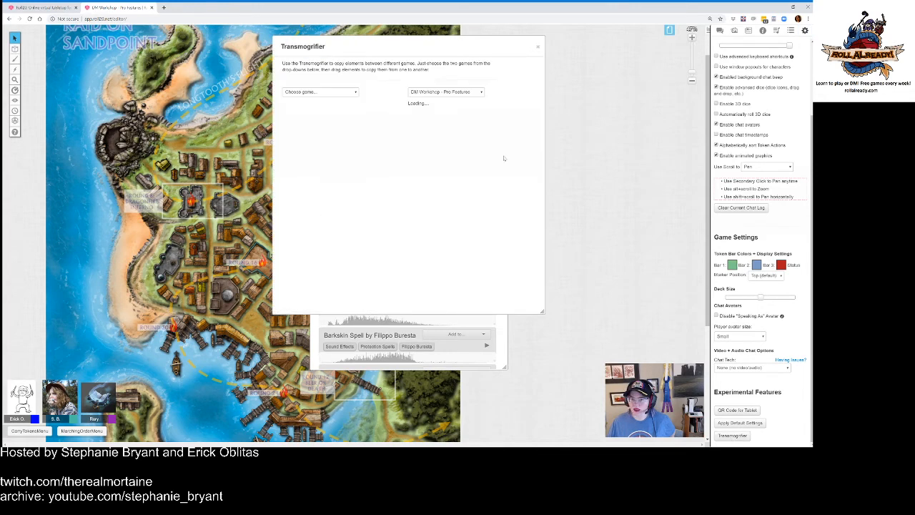
click(331, 91)
click(318, 134)
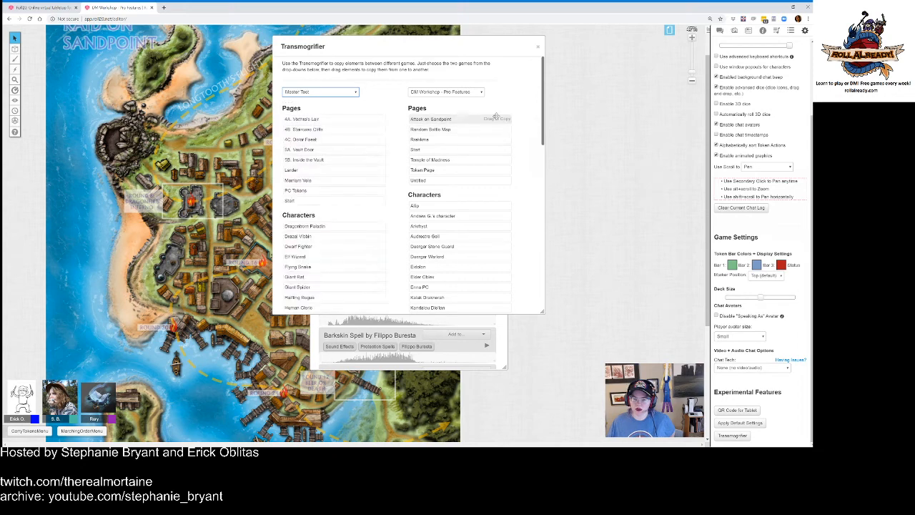
Step: Copy the Attack on Sandpoint page into Master Test, and close the Transmogrifier and the audio manager
drag(496, 117, 325, 172)
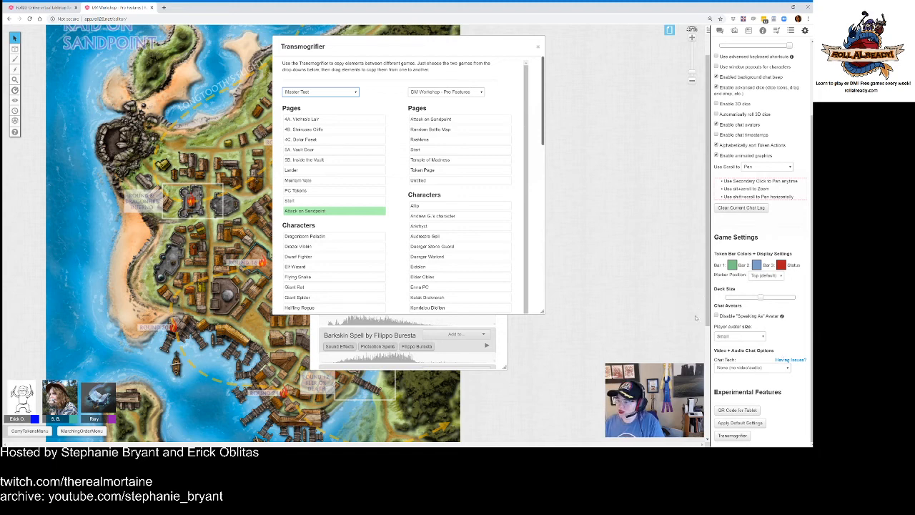
scroll(697, 311, down, 2)
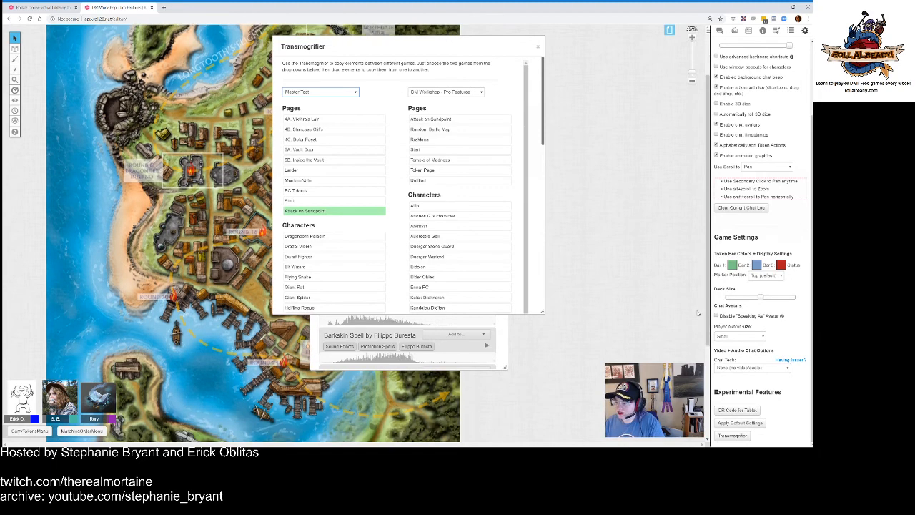
click(537, 48)
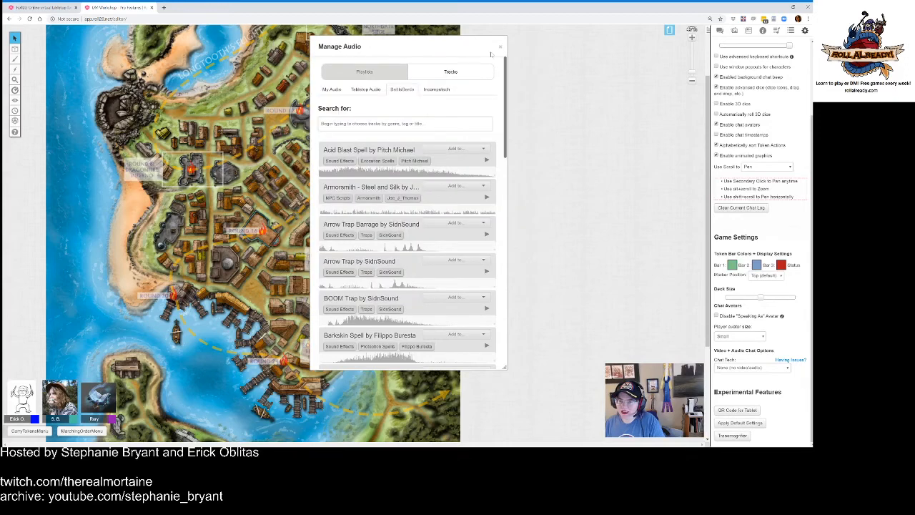
click(499, 45)
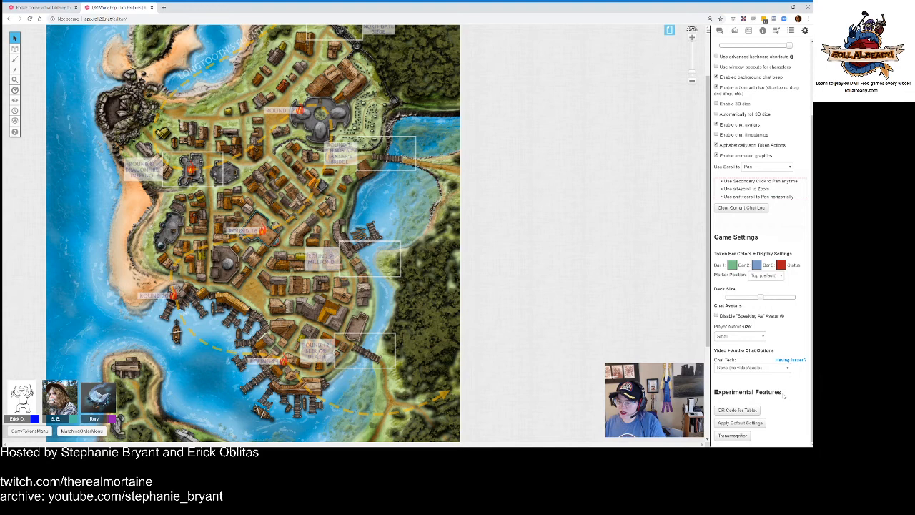
Step: Review the game's settings, from the Experimental Features section up to My Settings
drag(783, 393, 729, 393)
click(730, 392)
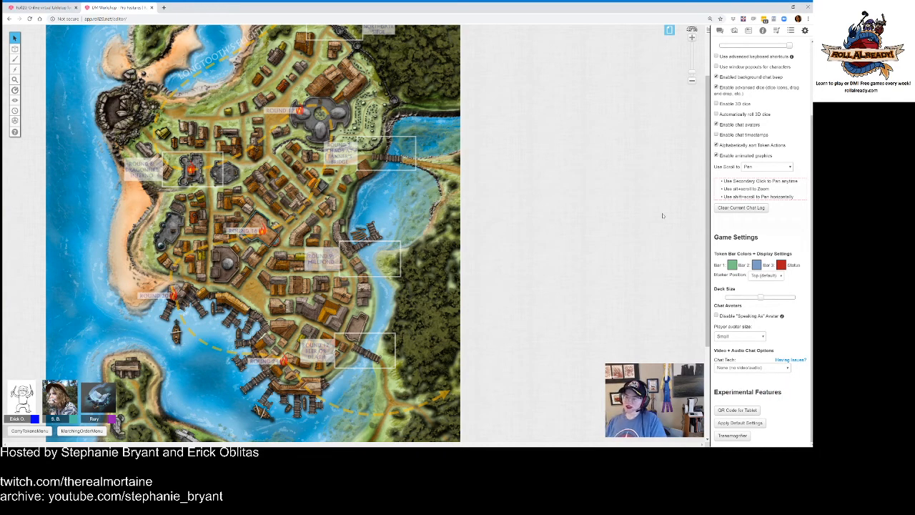
scroll(659, 221, up, 3)
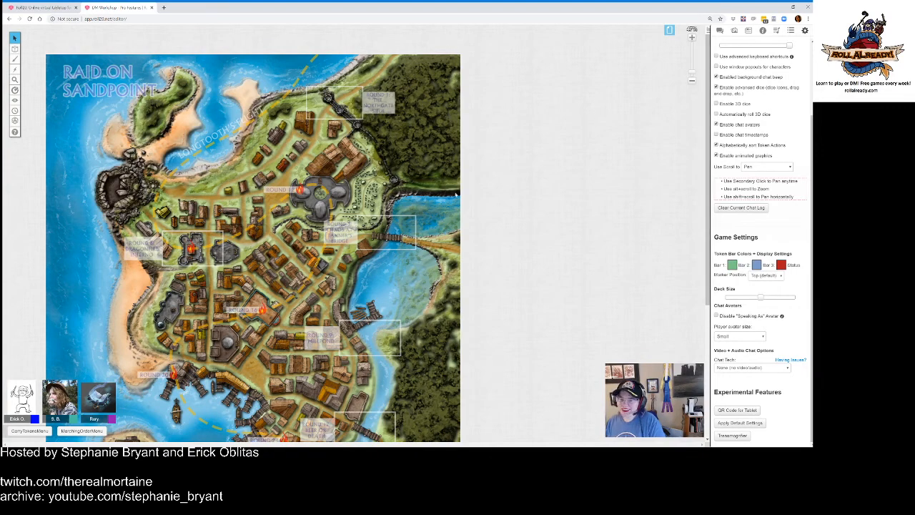
scroll(455, 193, down, 2)
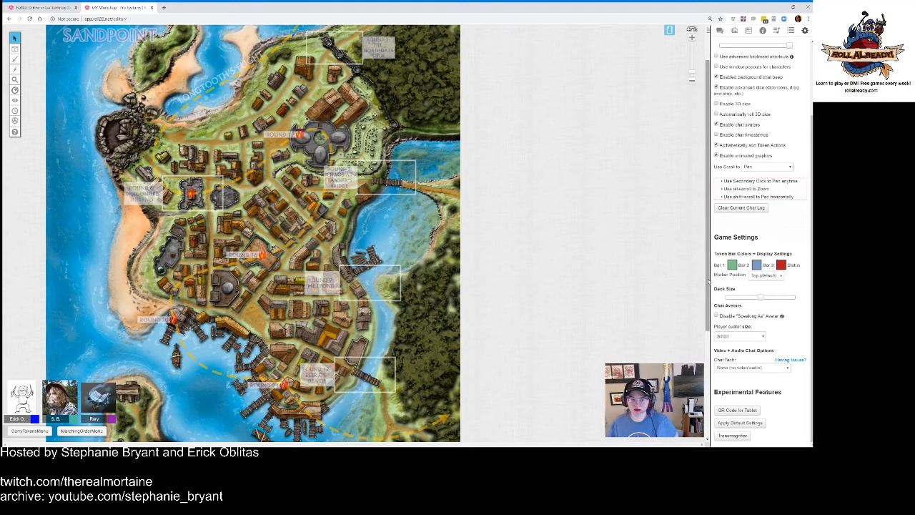
drag(708, 276, 708, 275)
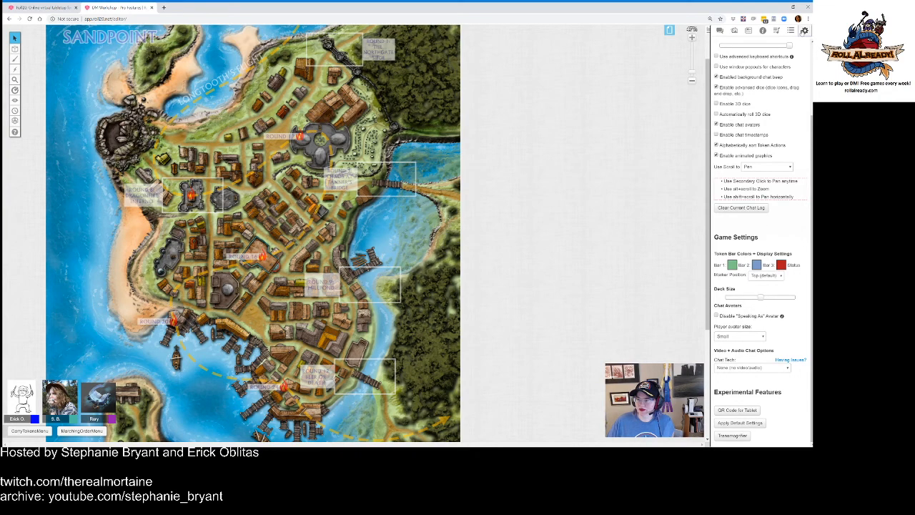
scroll(764, 71, up, 2)
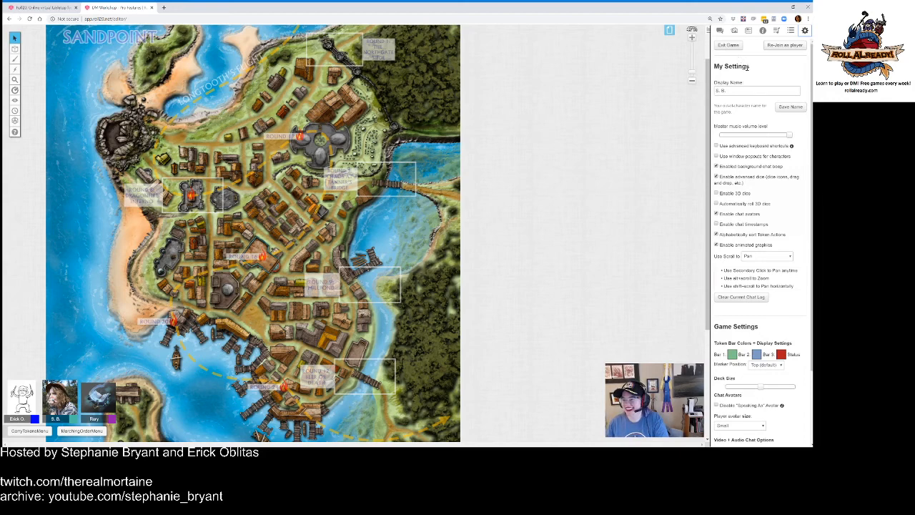
drag(715, 66, 751, 69)
click(750, 69)
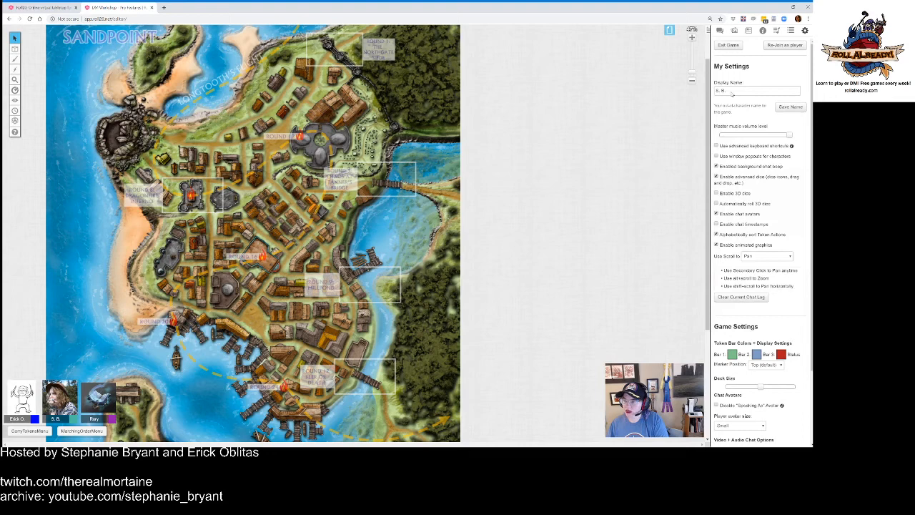
Step: Reopen the Jukebox's audio manager, add the 1920s Speakeasy track from Tabletop Audio to the Jukebox, and close the manager
click(777, 31)
click(799, 45)
click(363, 89)
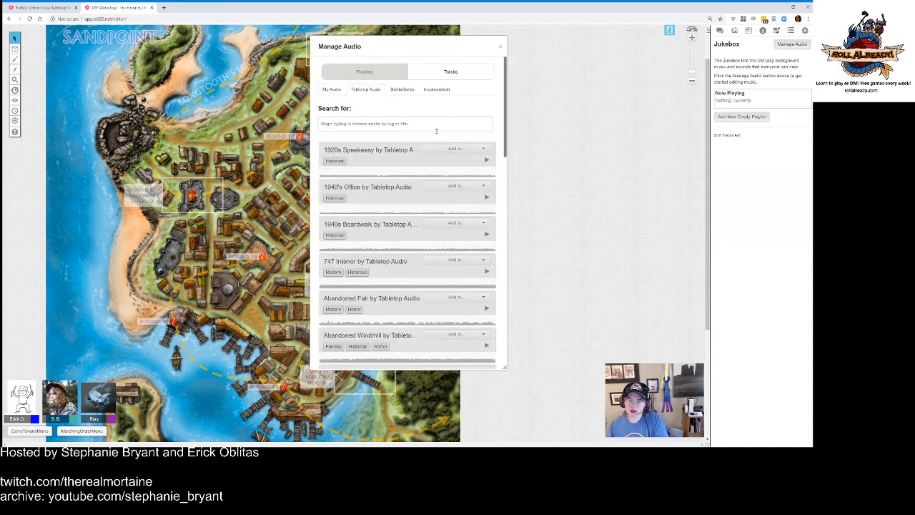
click(485, 160)
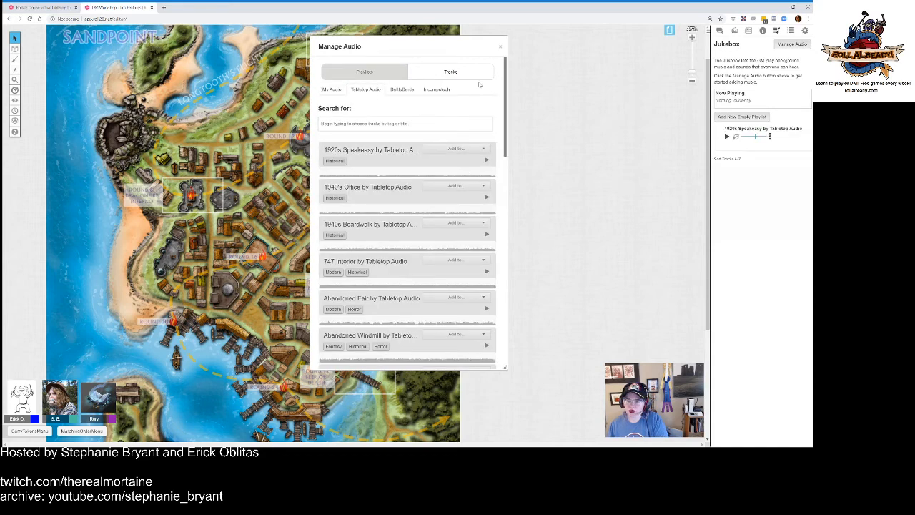
click(500, 47)
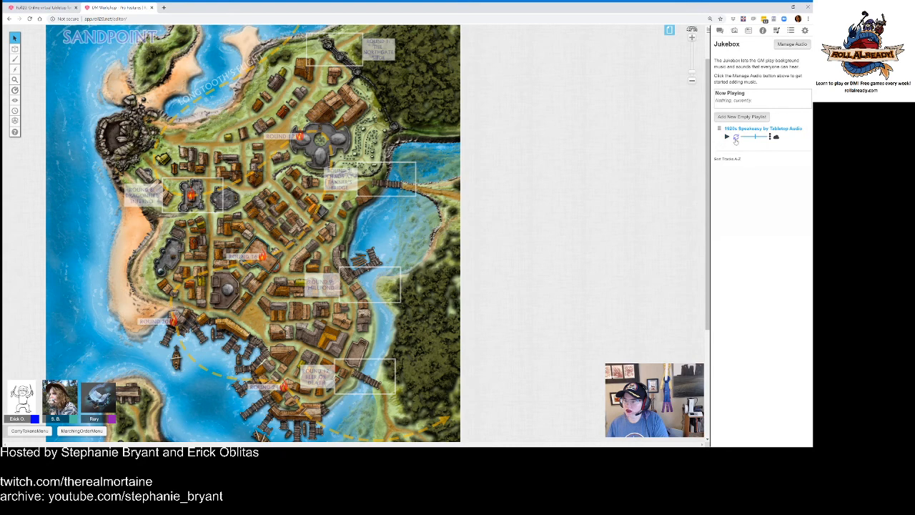
Step: Try the 1920s Speakeasy track's loop and playback controls, view its fade and delete options, and stop playback
click(736, 138)
click(727, 137)
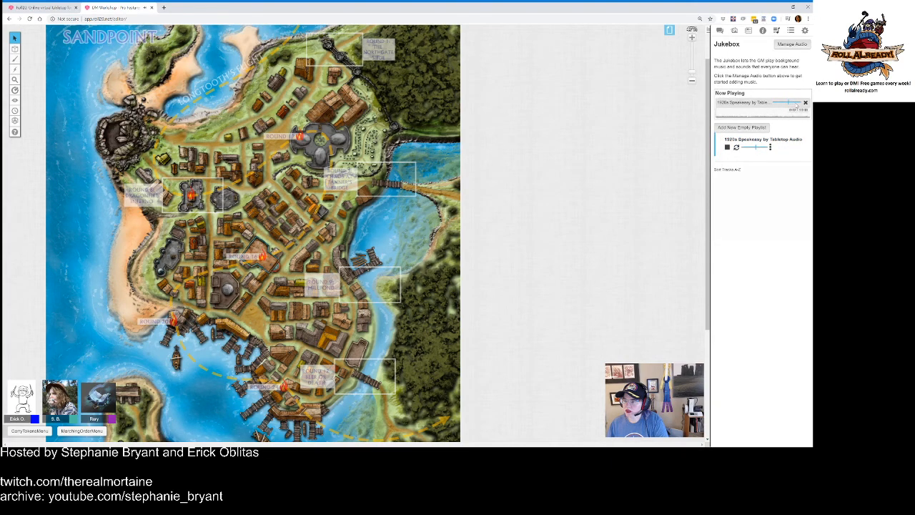
click(807, 114)
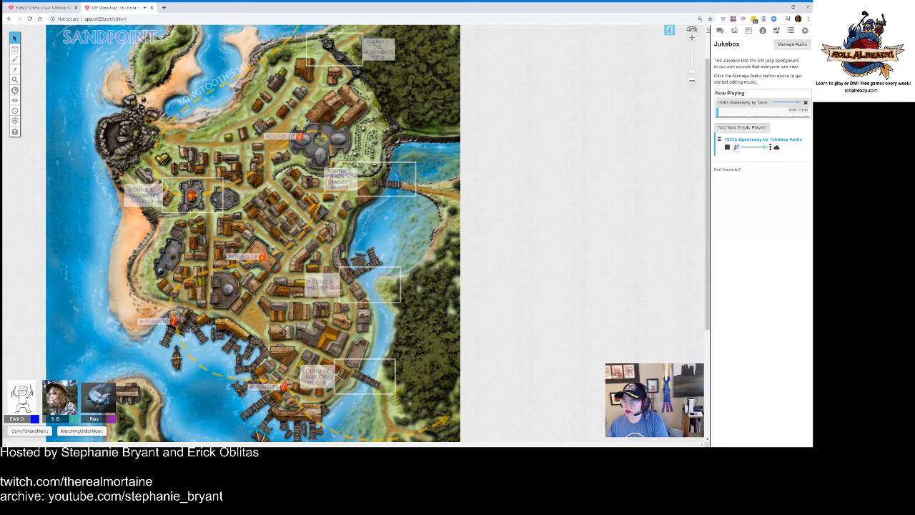
click(770, 148)
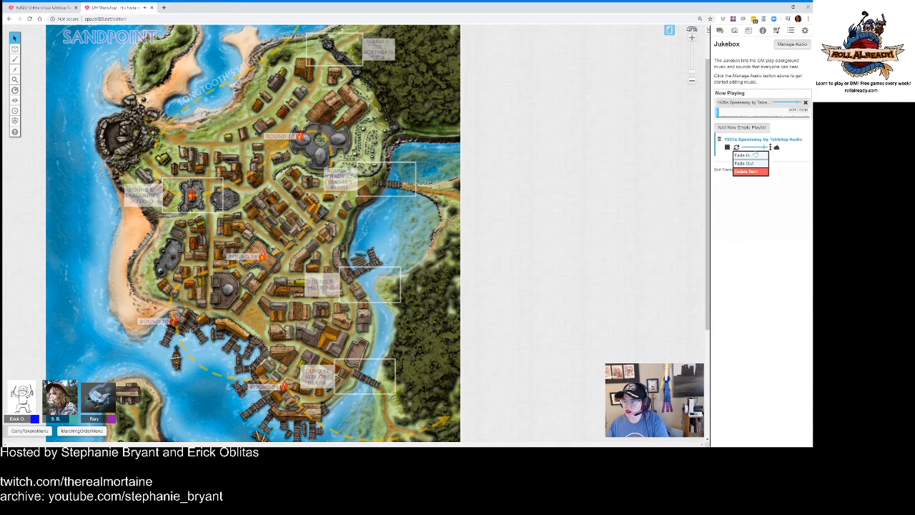
click(727, 148)
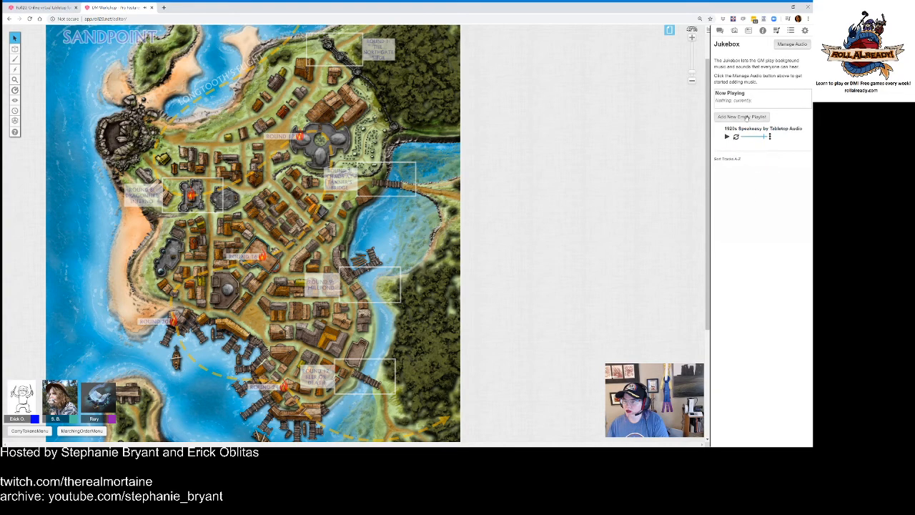
Step: Add an empty Jukebox playlist named Playlist and cycle through its playback modes
click(747, 117)
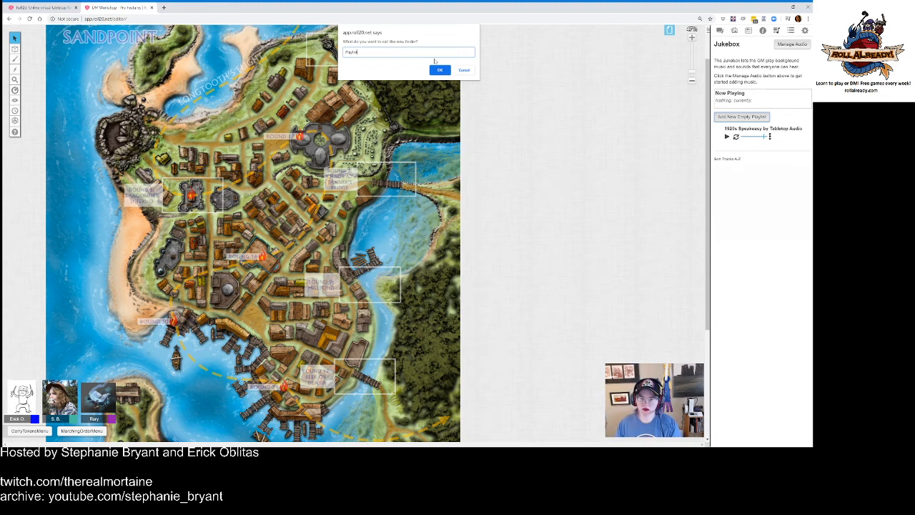
key(Return)
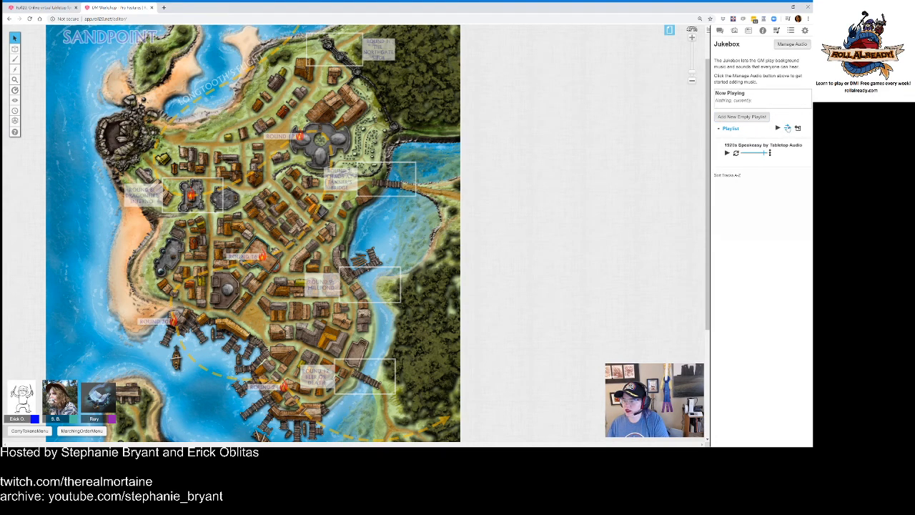
click(787, 127)
click(787, 128)
click(787, 129)
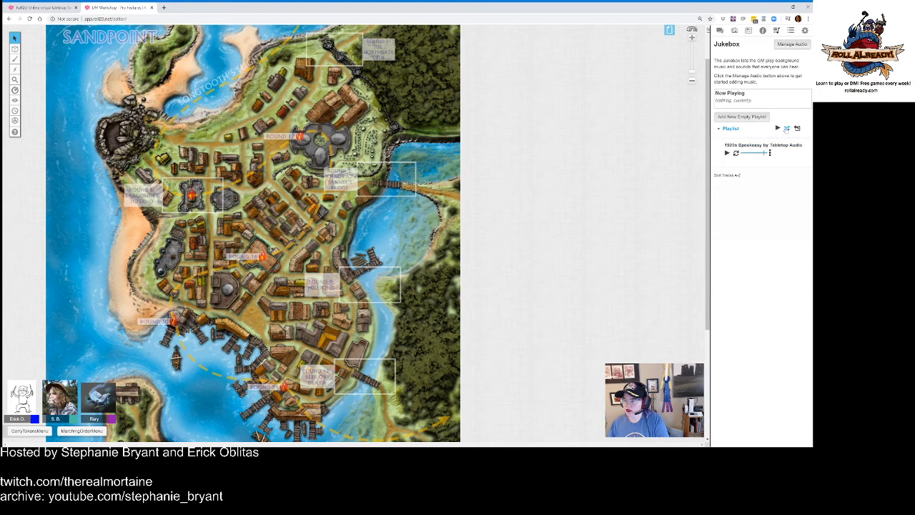
click(787, 129)
click(787, 129)
click(787, 130)
click(787, 130)
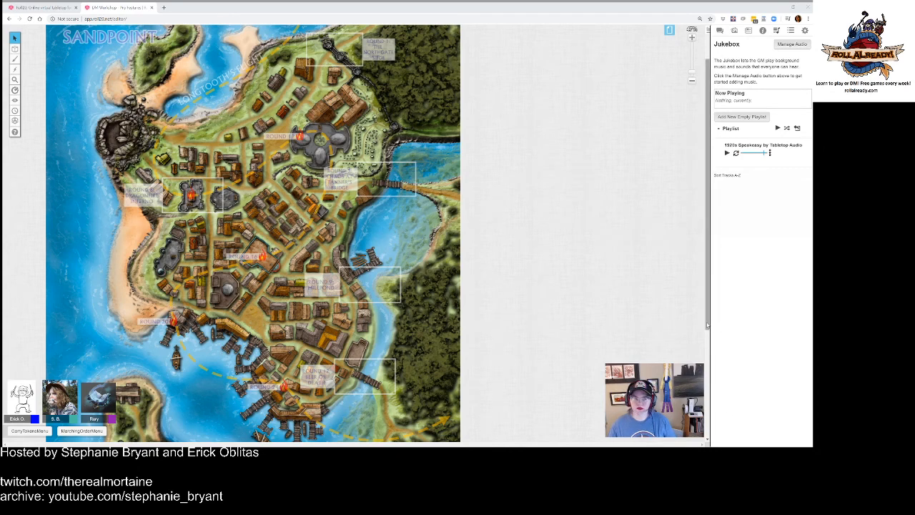
click(441, 153)
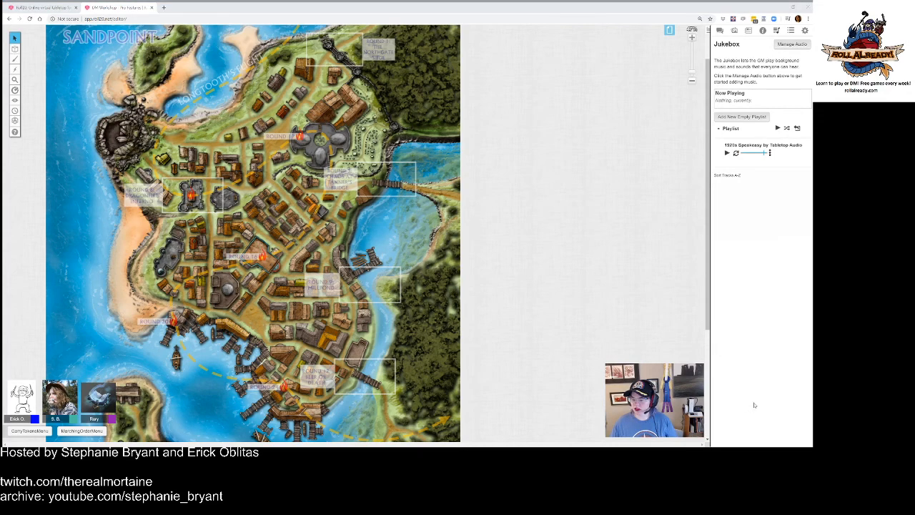
click(712, 319)
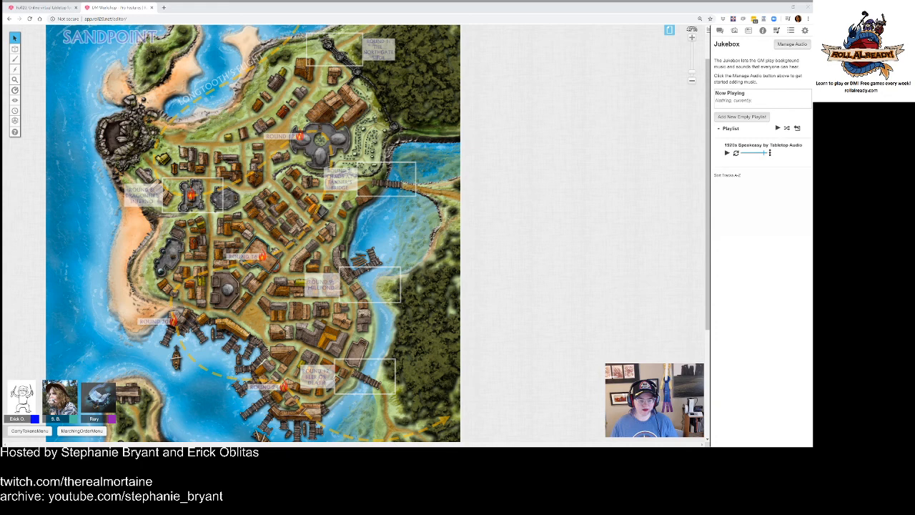
click(573, 348)
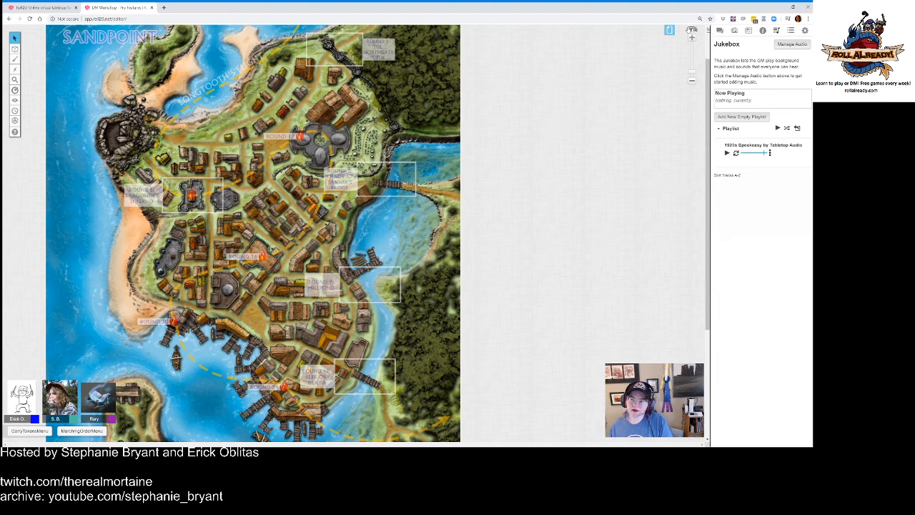
Step: Open the Start page and zoom in until its dungeon rooms fill the tabletop
click(670, 30)
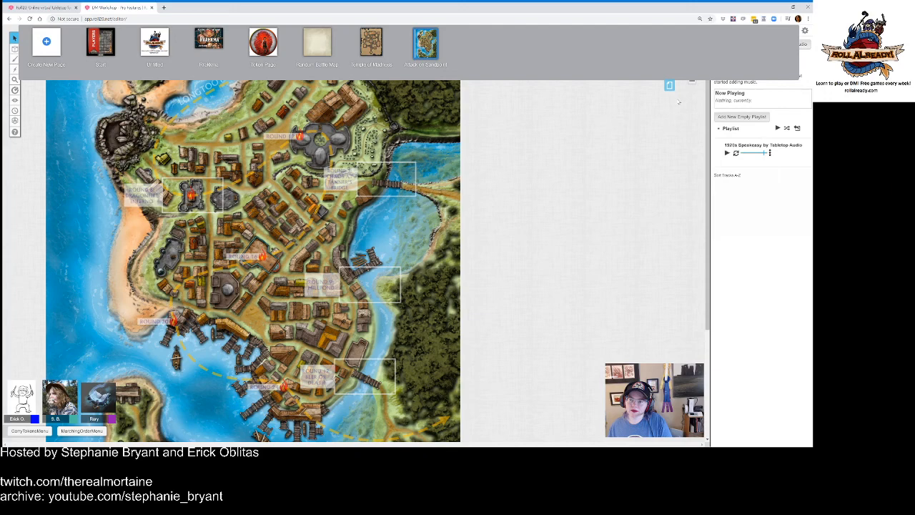
click(101, 43)
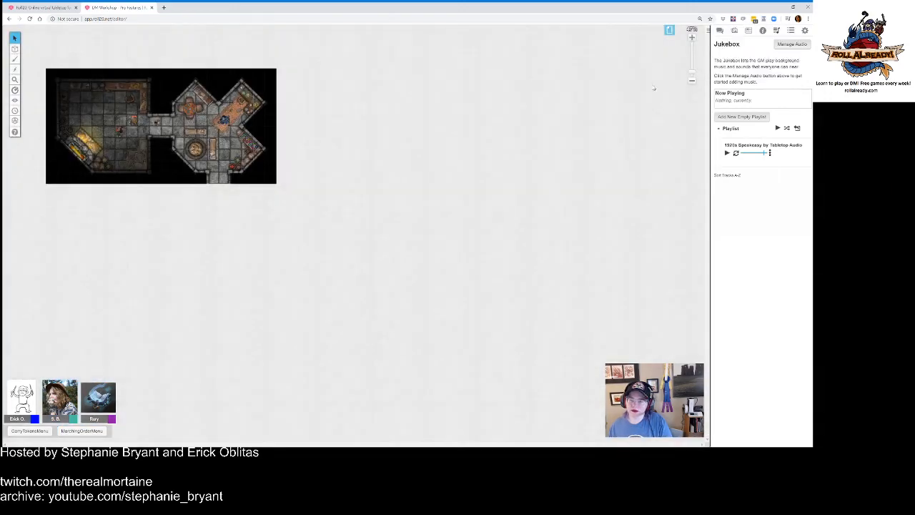
drag(692, 77, 693, 53)
scroll(582, 129, up, 1)
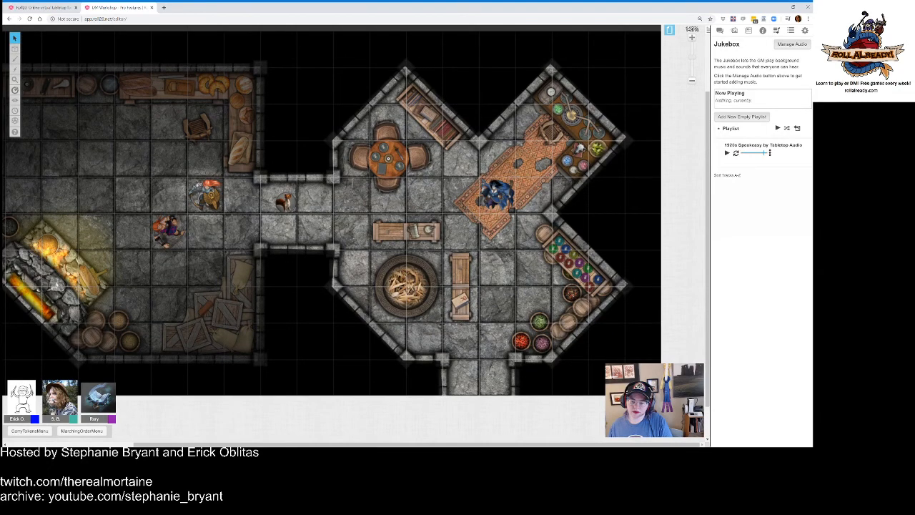
scroll(514, 399, left, 3)
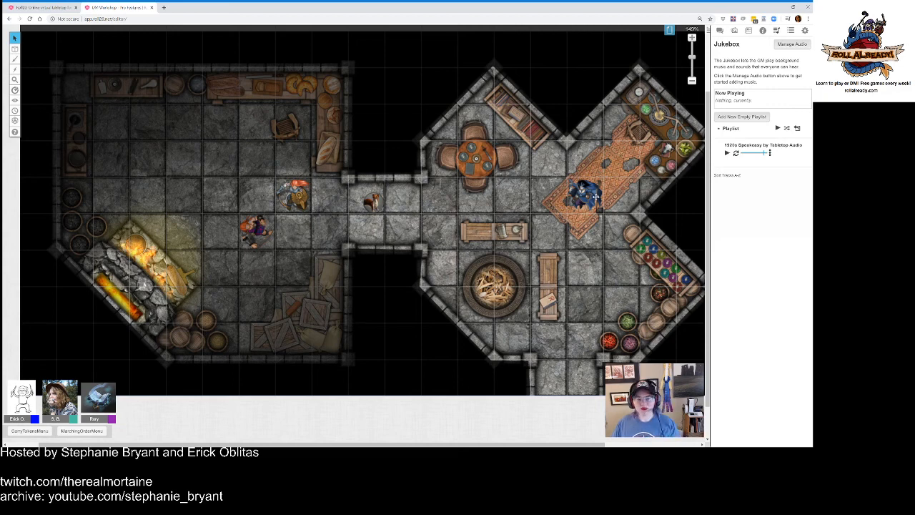
Step: Switch to the browser page with the API Scripts for DM Workshop - Pro Features and return to its start
click(41, 9)
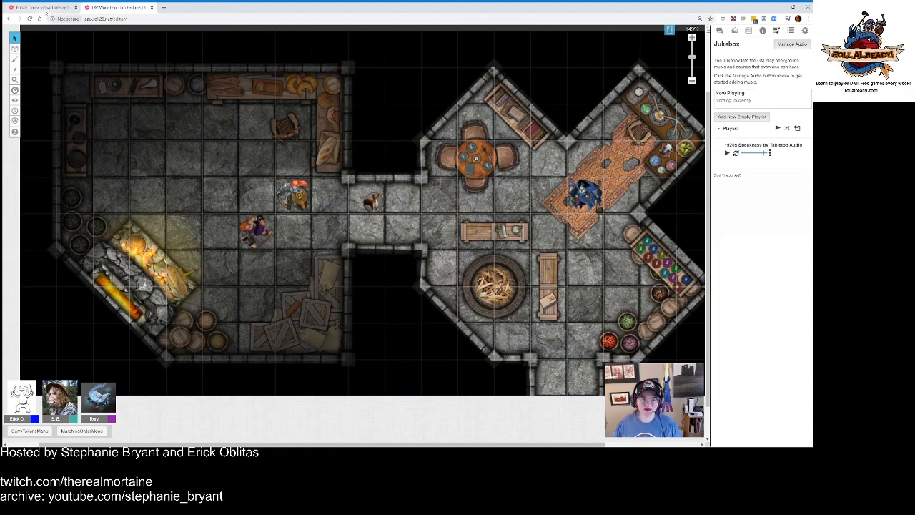
scroll(356, 168, up, 3)
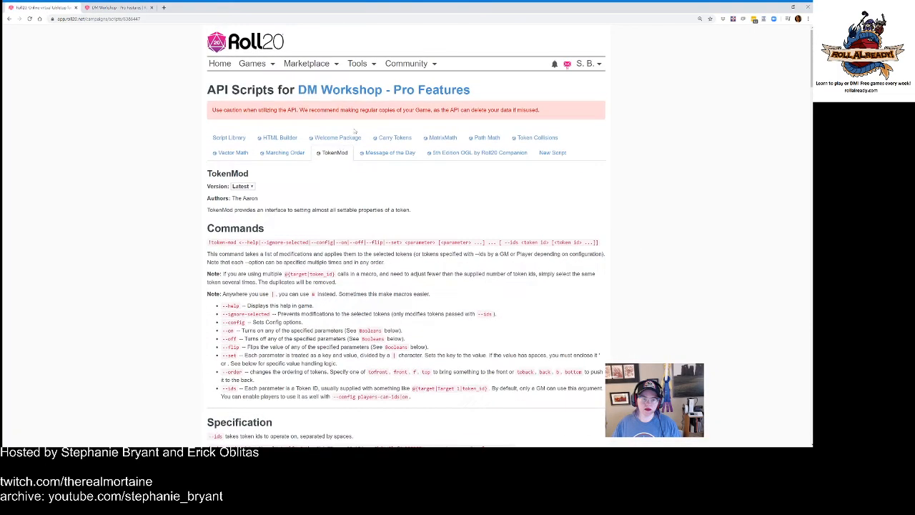
Step: Look through the TokenMod script's documentation, from its commands down to its customization options and API output console
scroll(362, 196, down, 15)
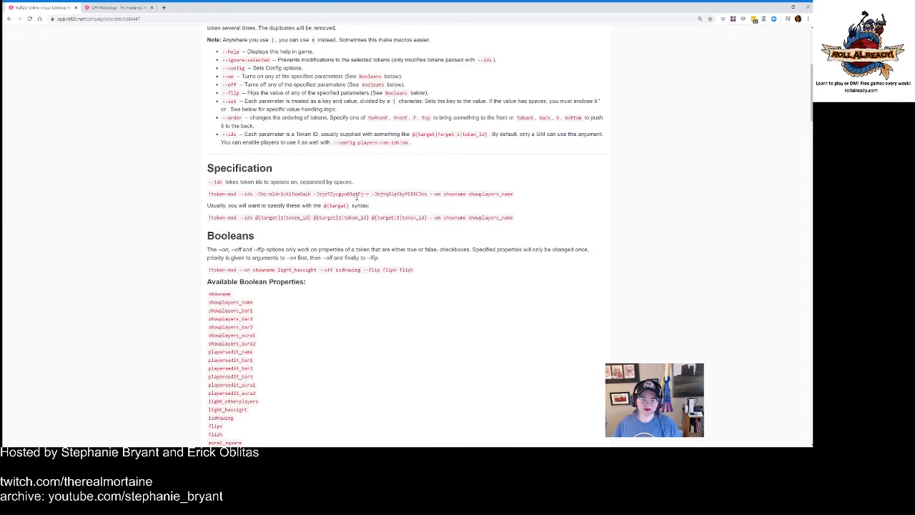
scroll(362, 197, down, 20)
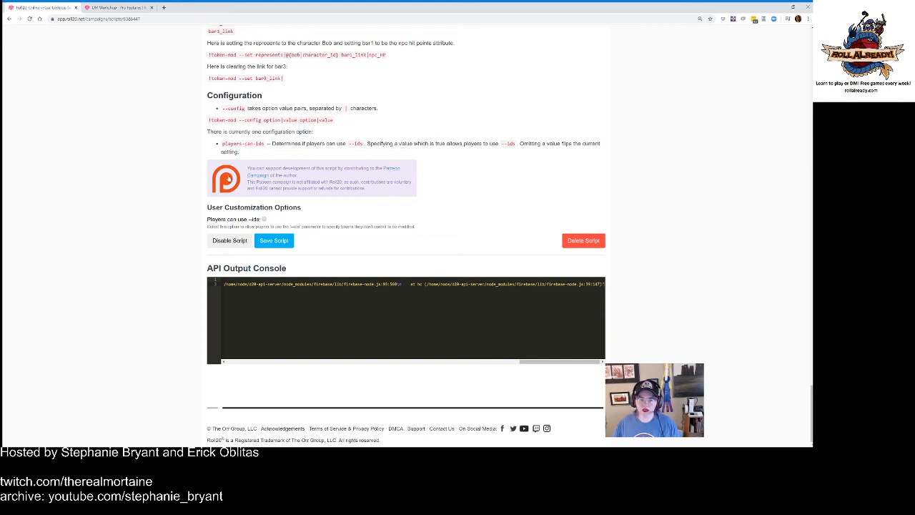
scroll(364, 222, up, 15)
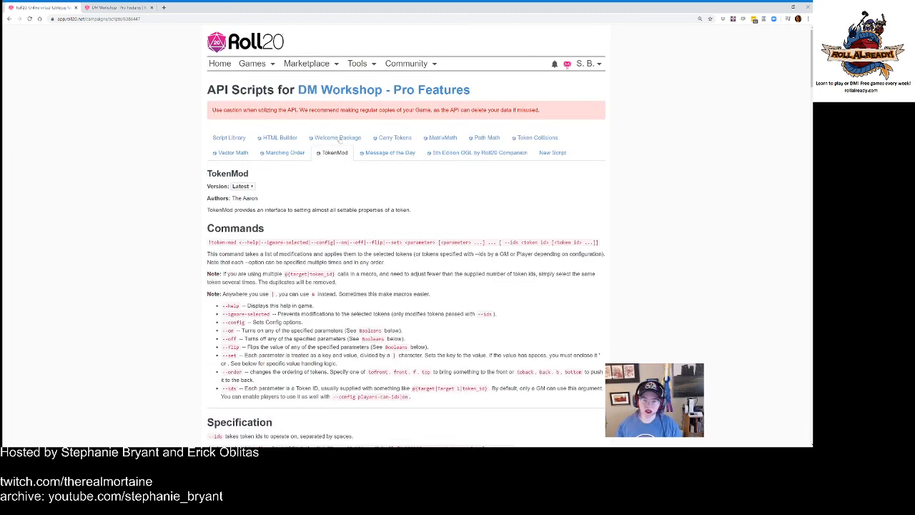
Step: Open the Welcome Package script's page and review its description, help and support sections
click(338, 140)
scroll(357, 209, down, 5)
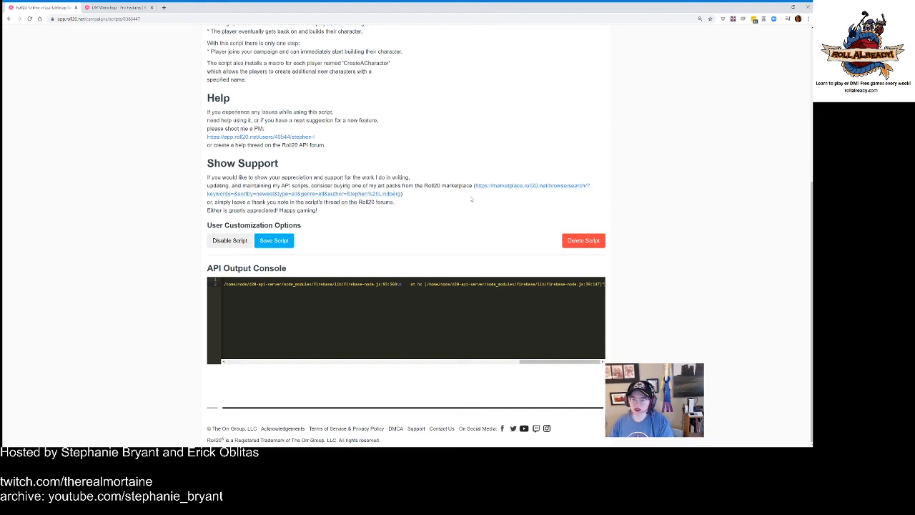
scroll(472, 200, up, 4)
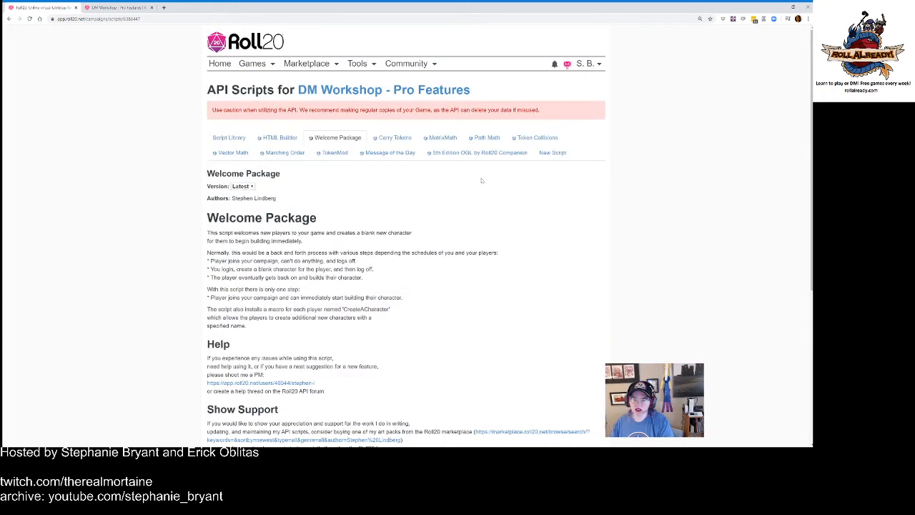
Step: Open the 5th Edition OGL by Roll20 Companion script and review its API commands, options and ammo tracking notes
click(447, 153)
scroll(485, 250, down, 2)
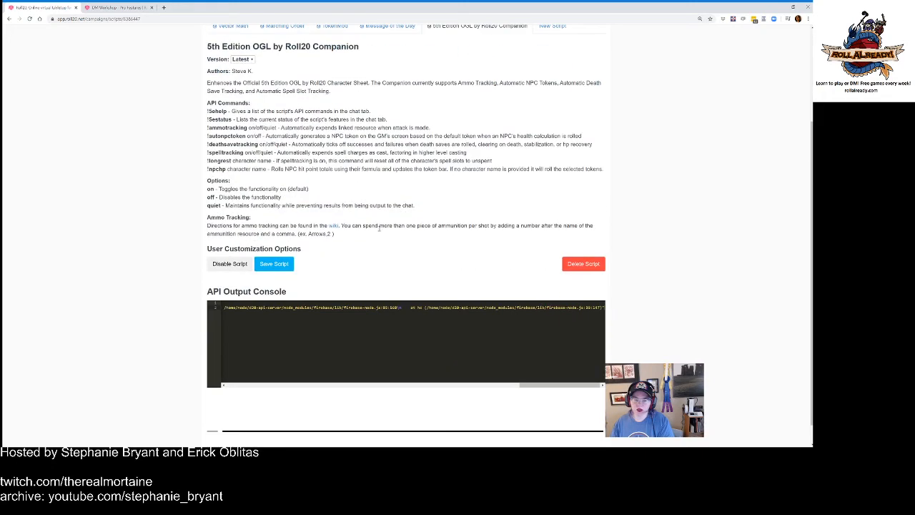
scroll(378, 228, up, 2)
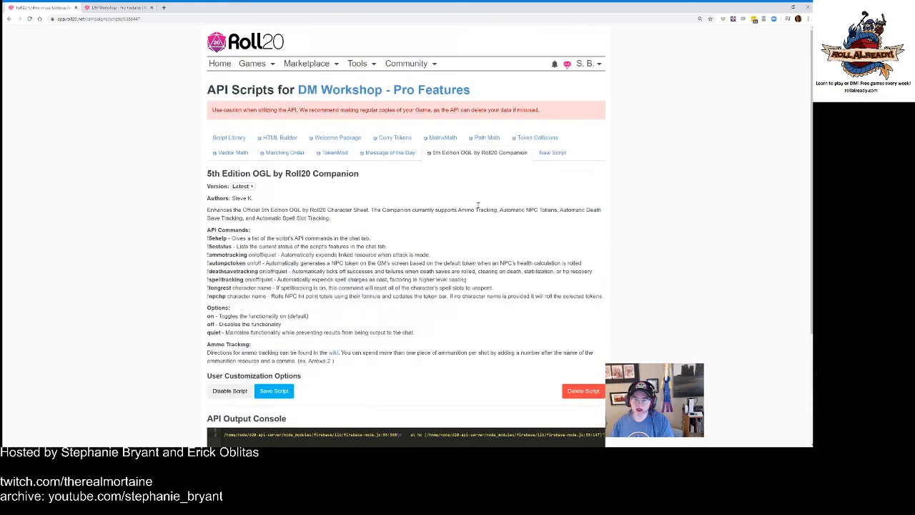
Step: Open the Message of the Day script and review its description, commands and customization options
click(385, 153)
scroll(400, 201, up, 3)
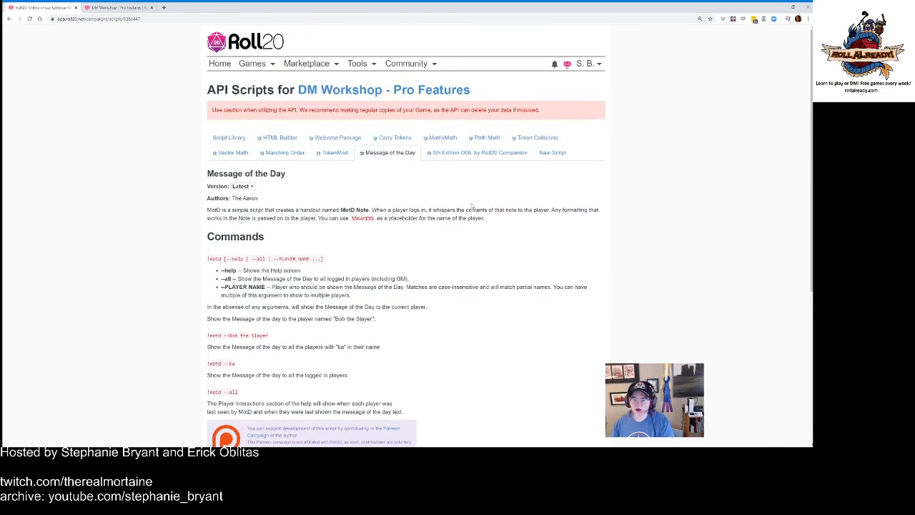
scroll(461, 203, down, 1)
scroll(461, 202, down, 2)
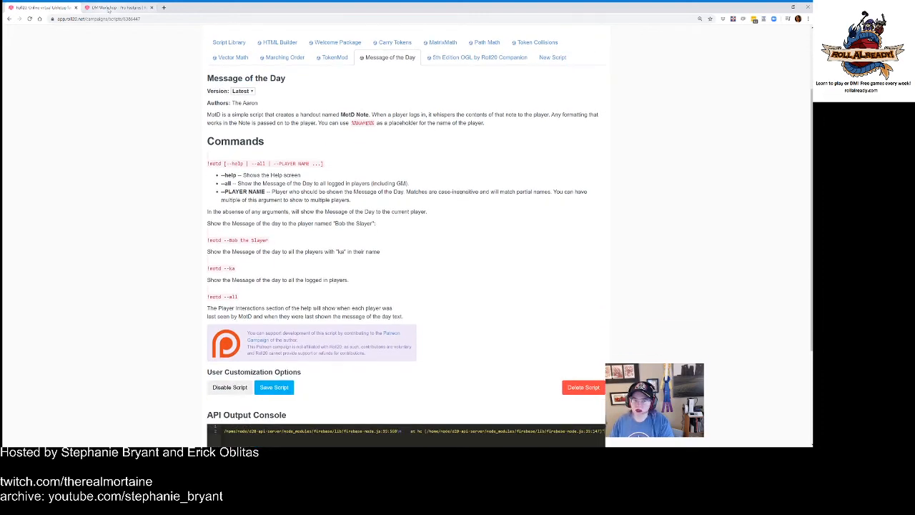
Step: Switch back to the DM Workshop - Pro Features game and view its dungeon rooms on the tabletop
click(108, 9)
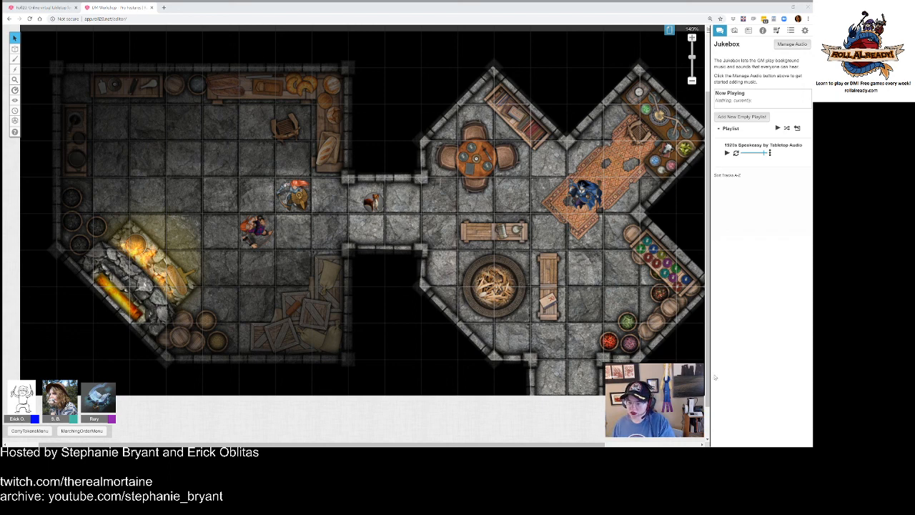
drag(707, 375, 707, 371)
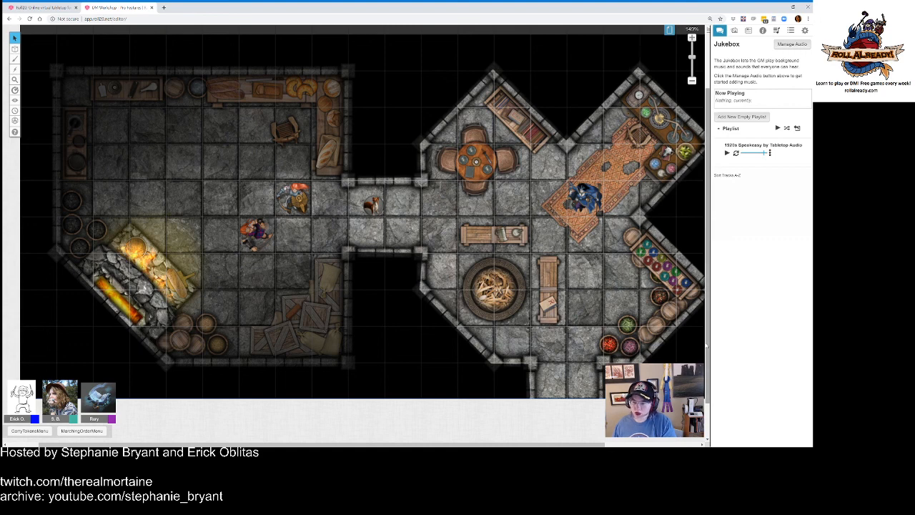